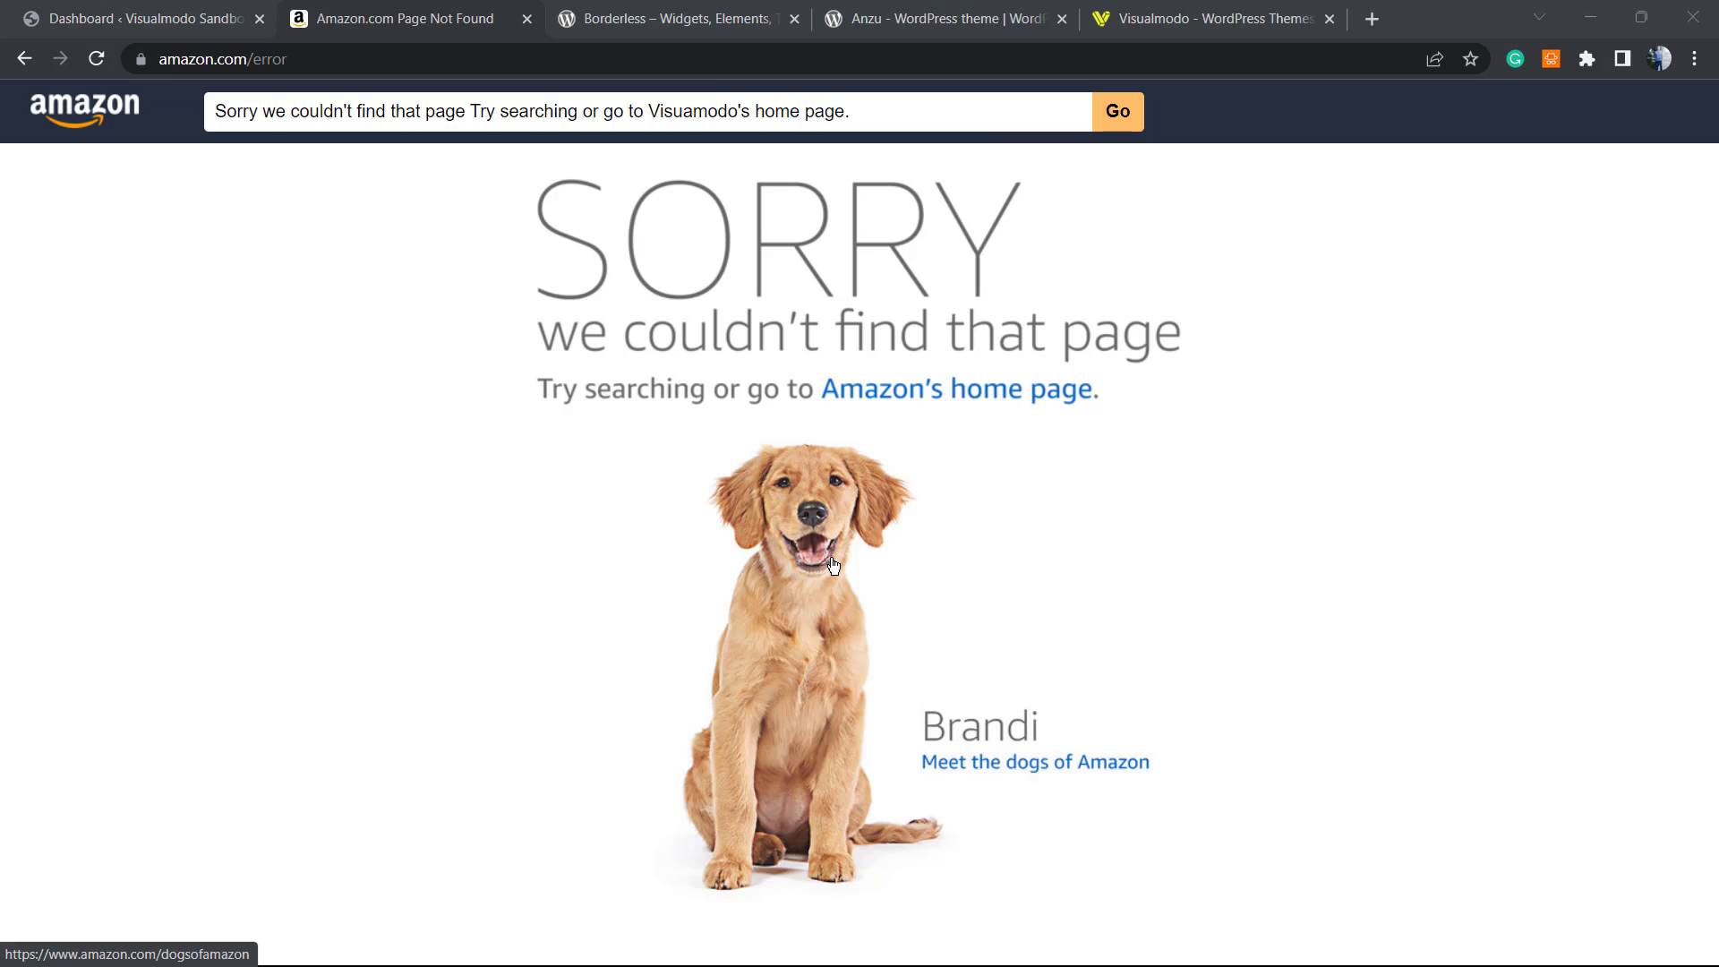
- Save Amazon's 404 dog image into the Downloads folder as 90_TTD_.jpg
right_click(780, 594)
click(309, 524)
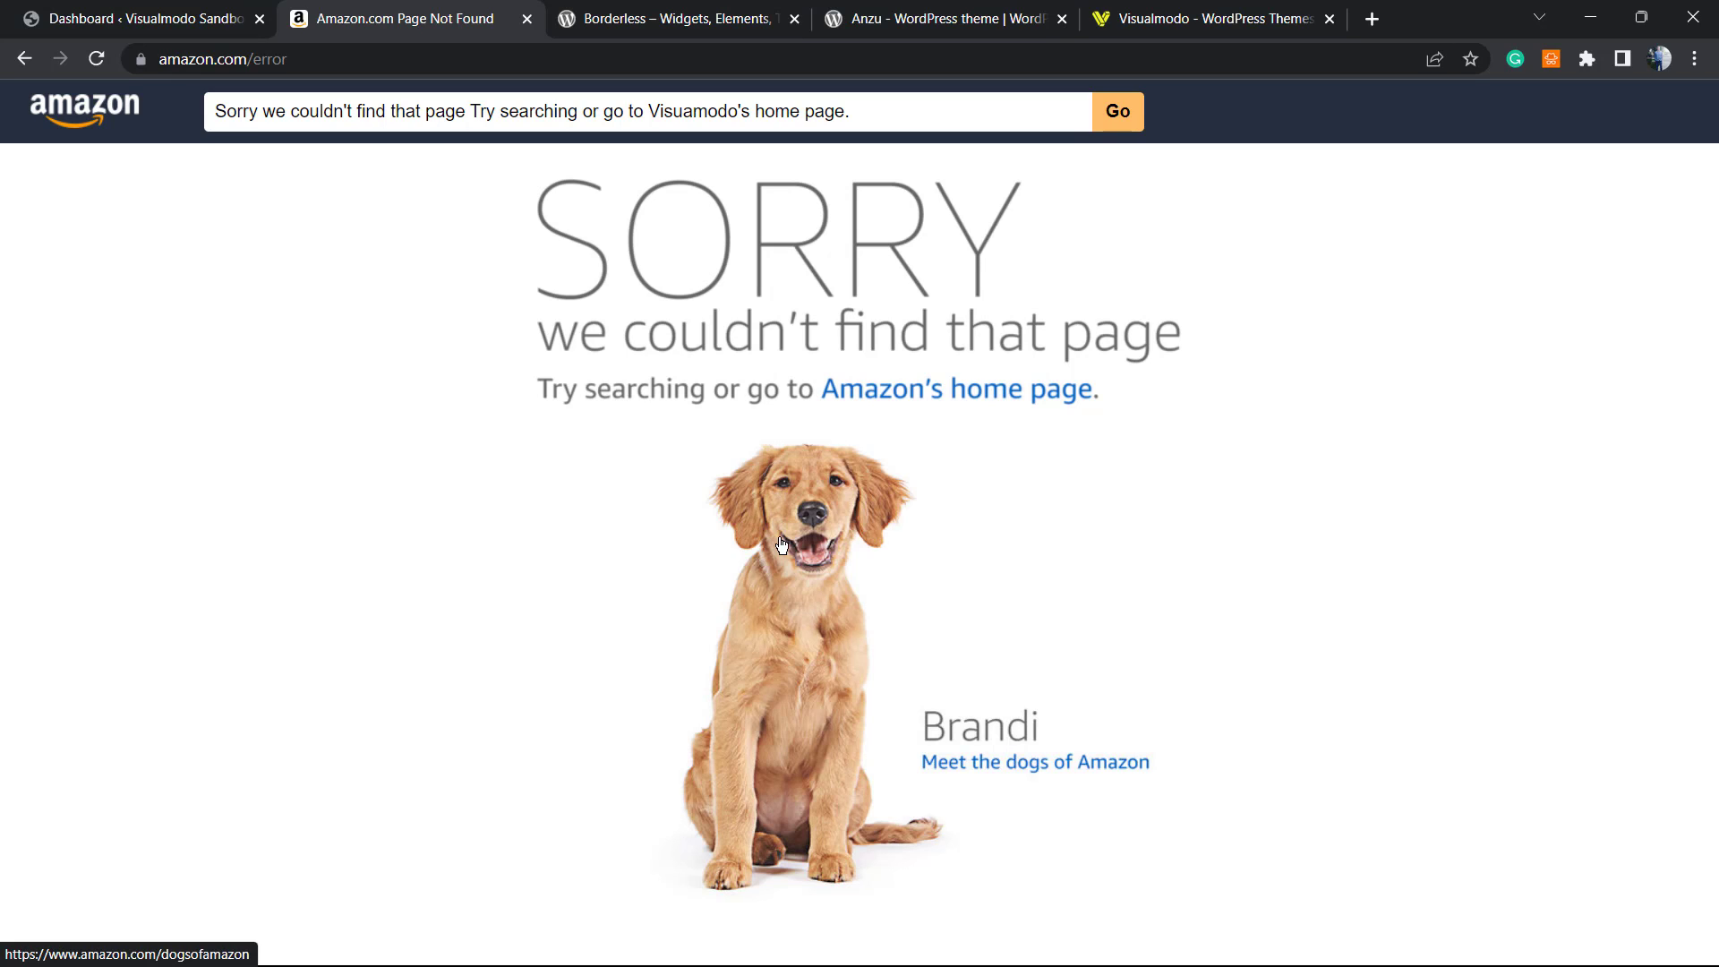
right_click(899, 570)
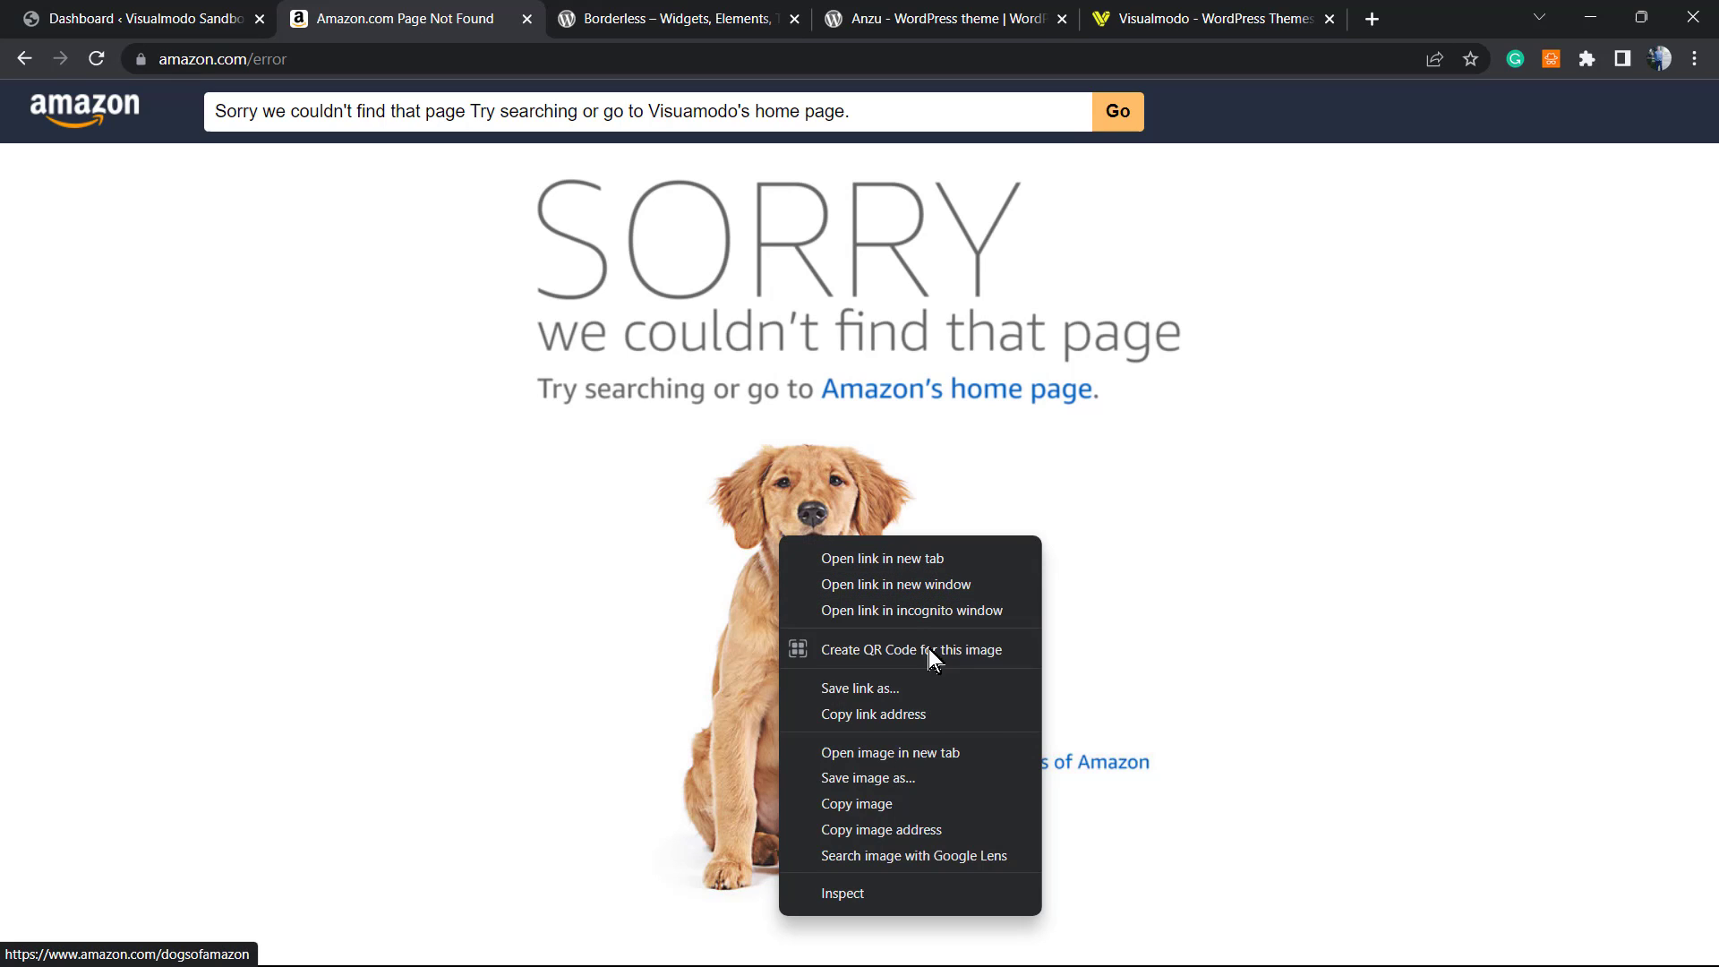
click(923, 777)
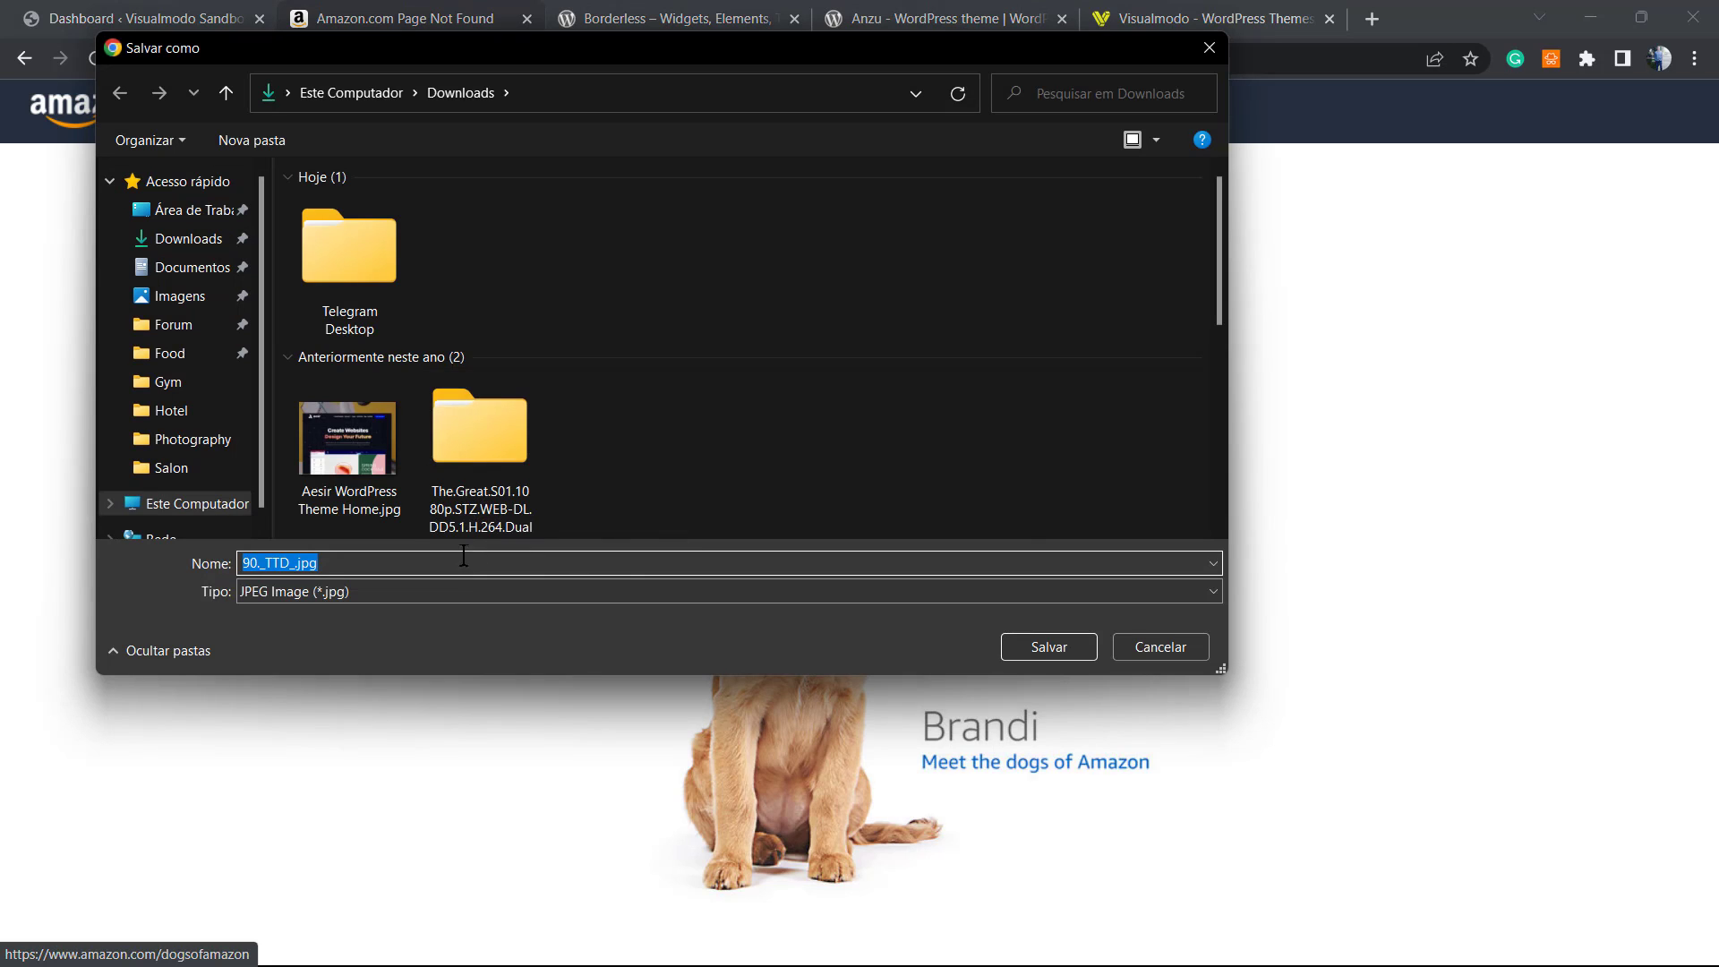
click(1047, 651)
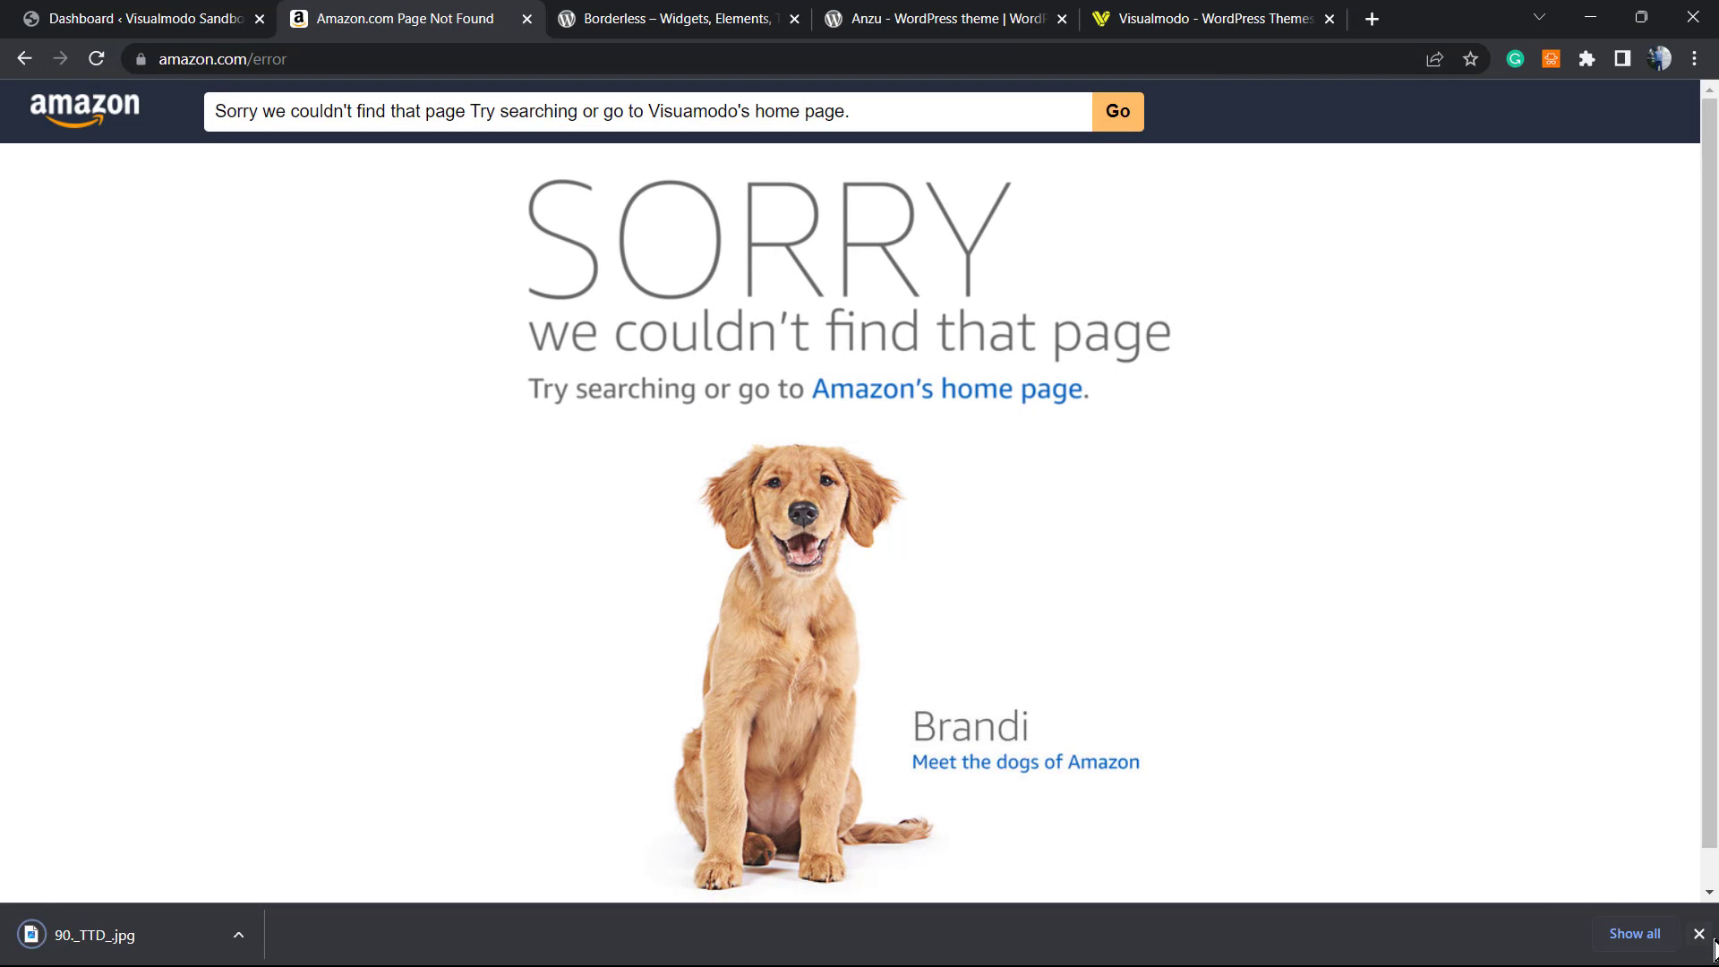
- Dismiss the download notice and bring up the Visualmodo Sandbox WordPress dashboard
click(1699, 934)
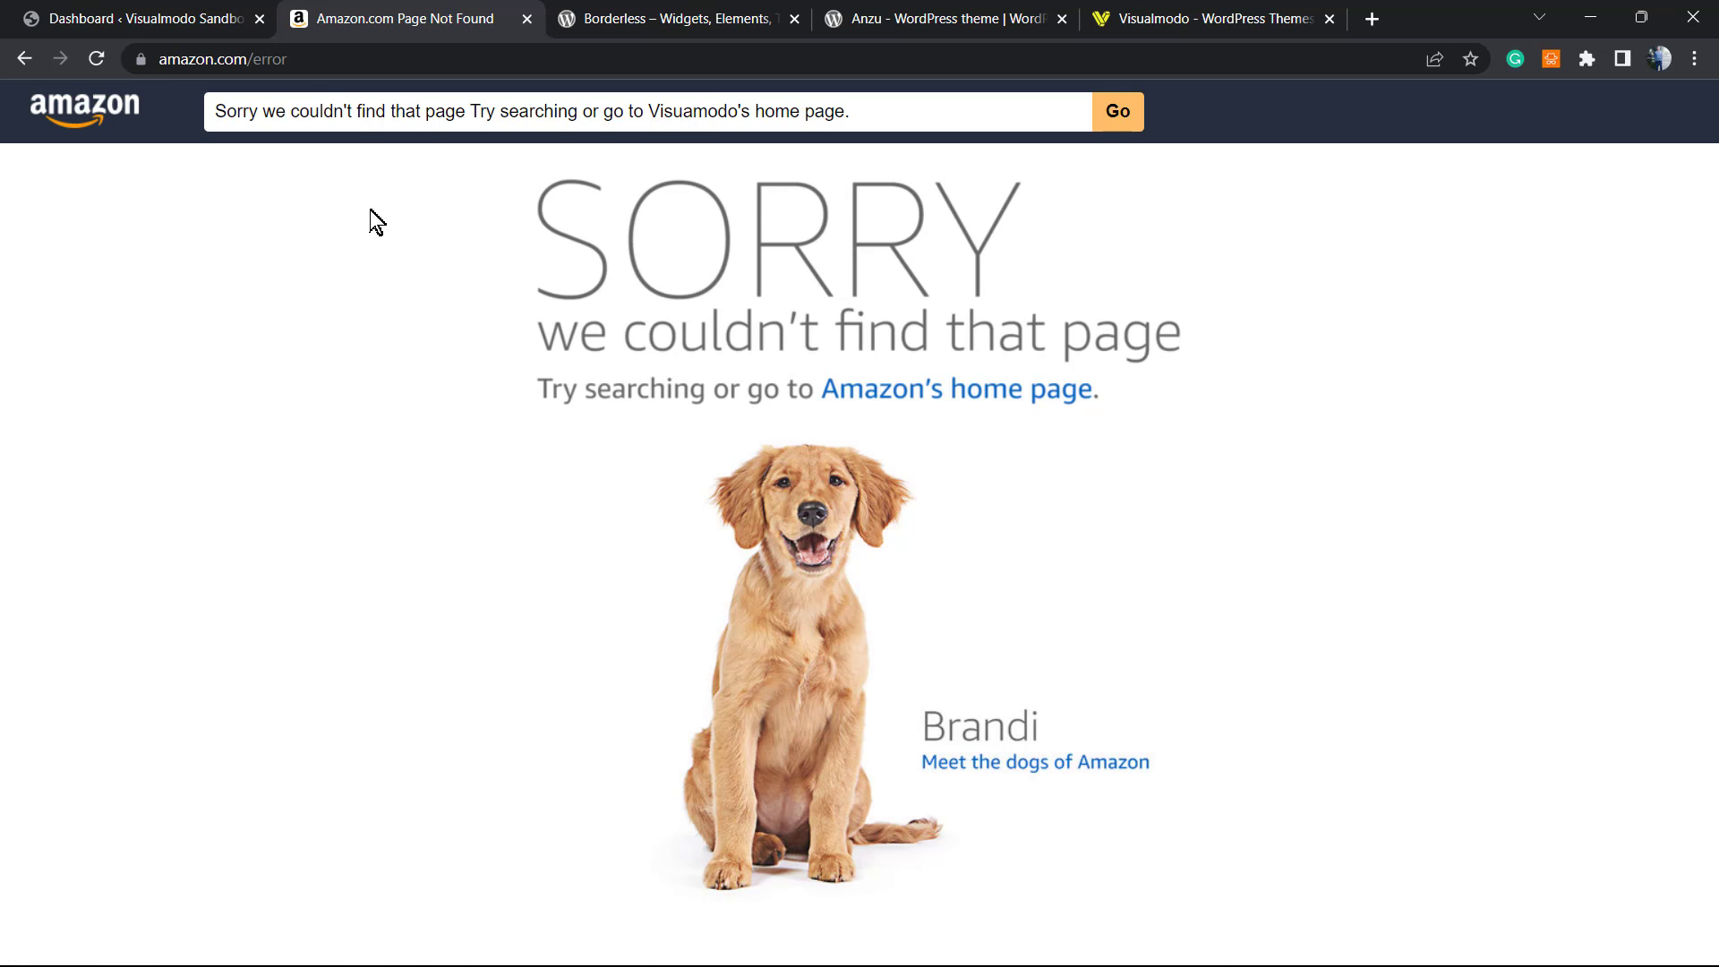
click(203, 16)
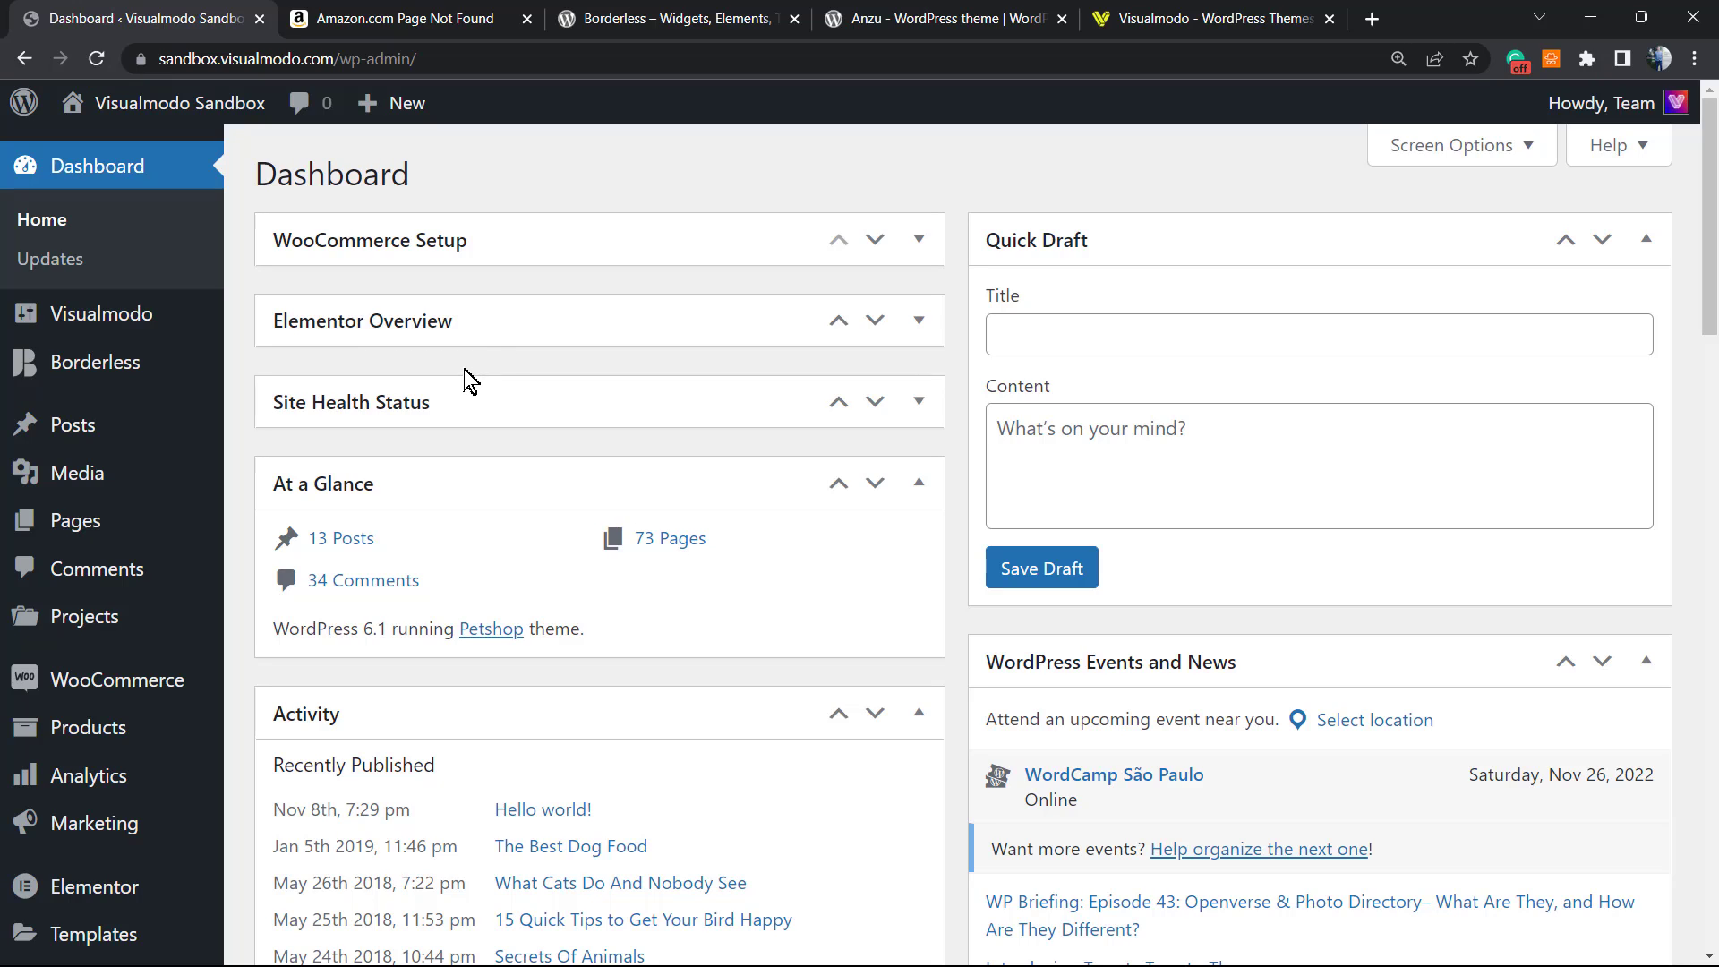
mouse_move(76, 521)
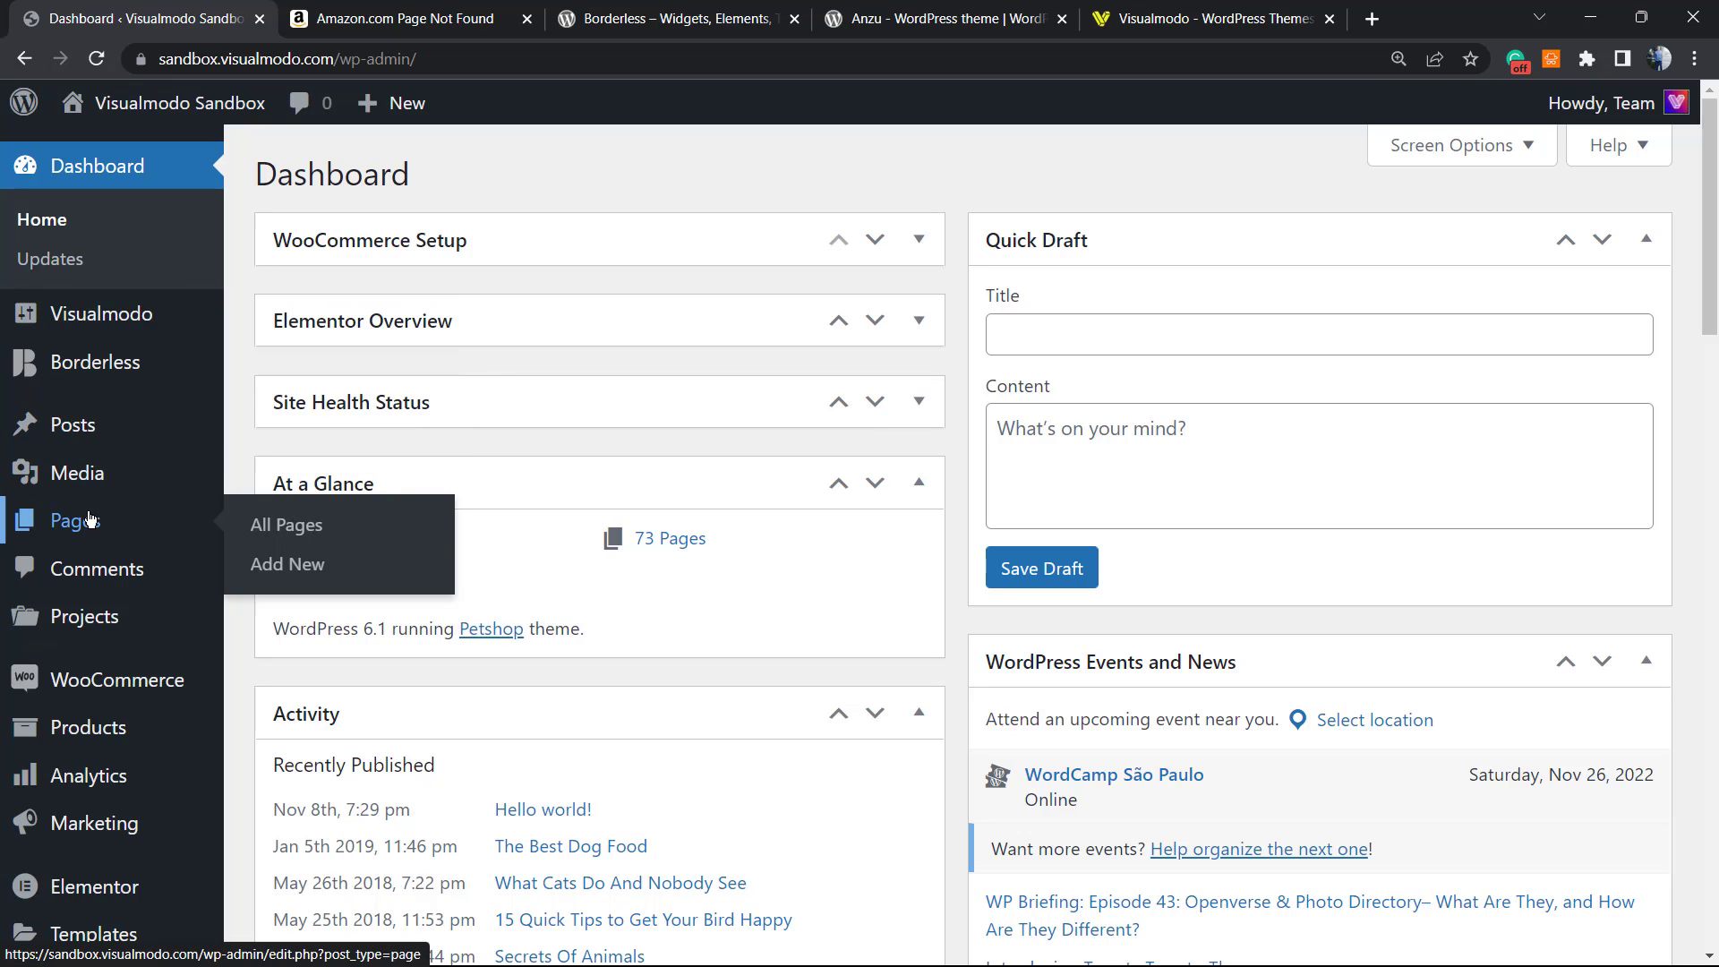
- Add a new page titled '404 amazon style' and publish it
click(303, 566)
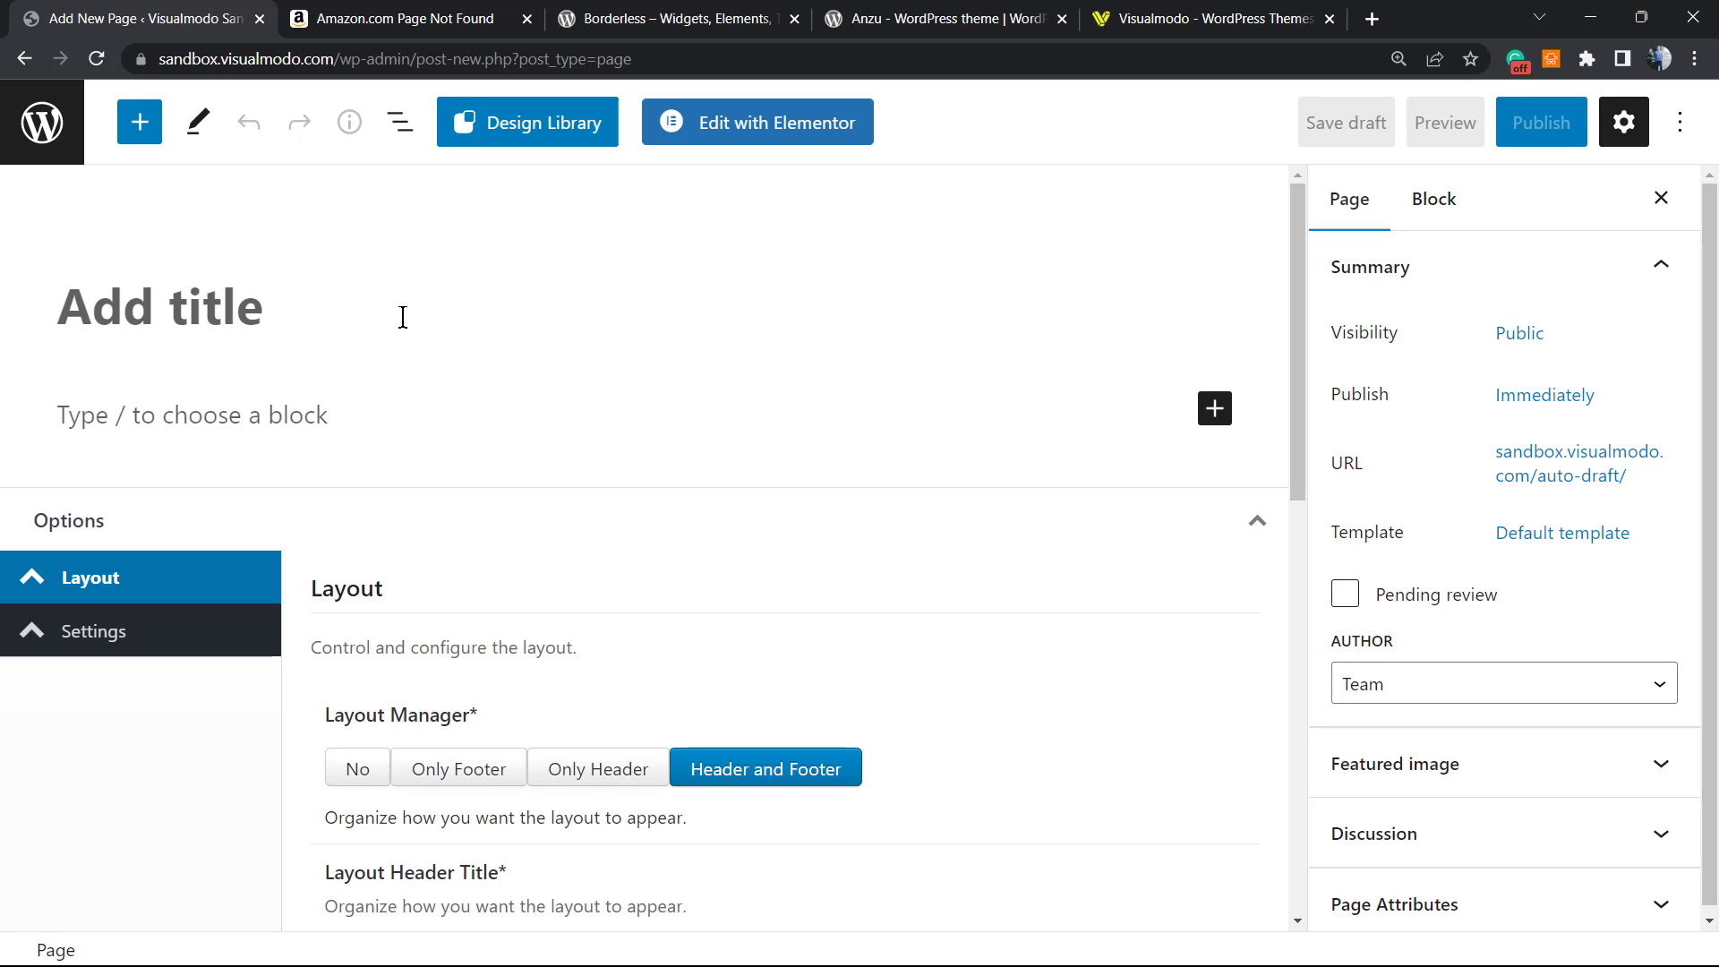
text(404)
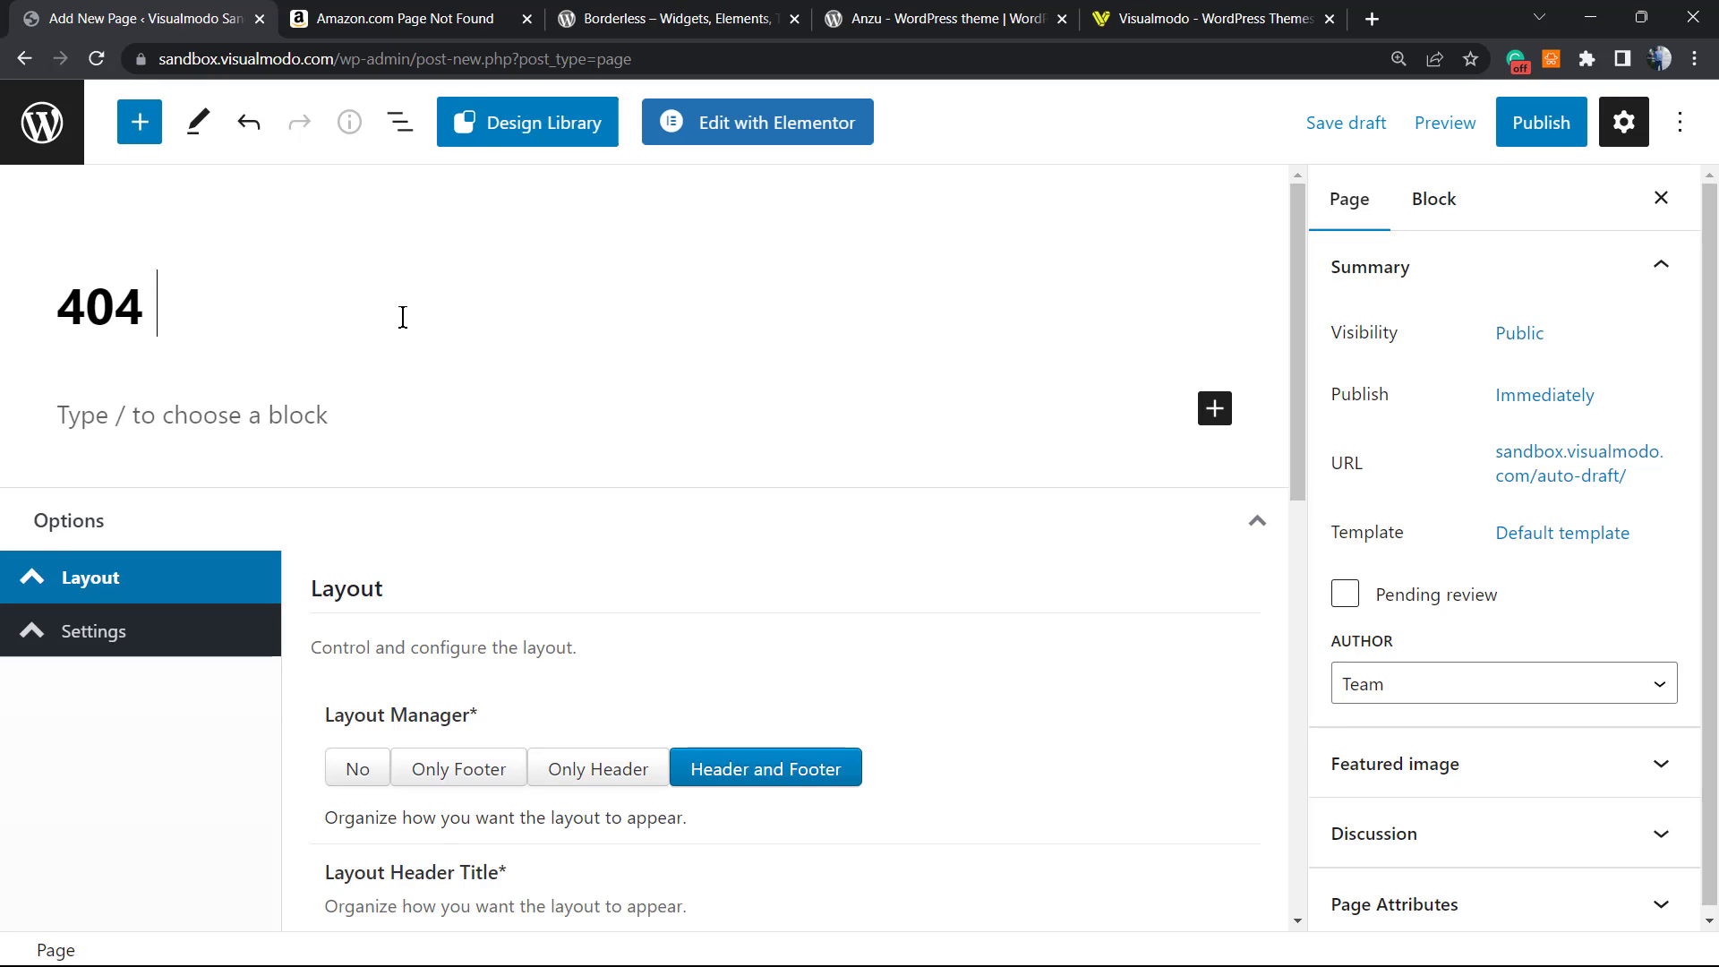
text( amazon style)
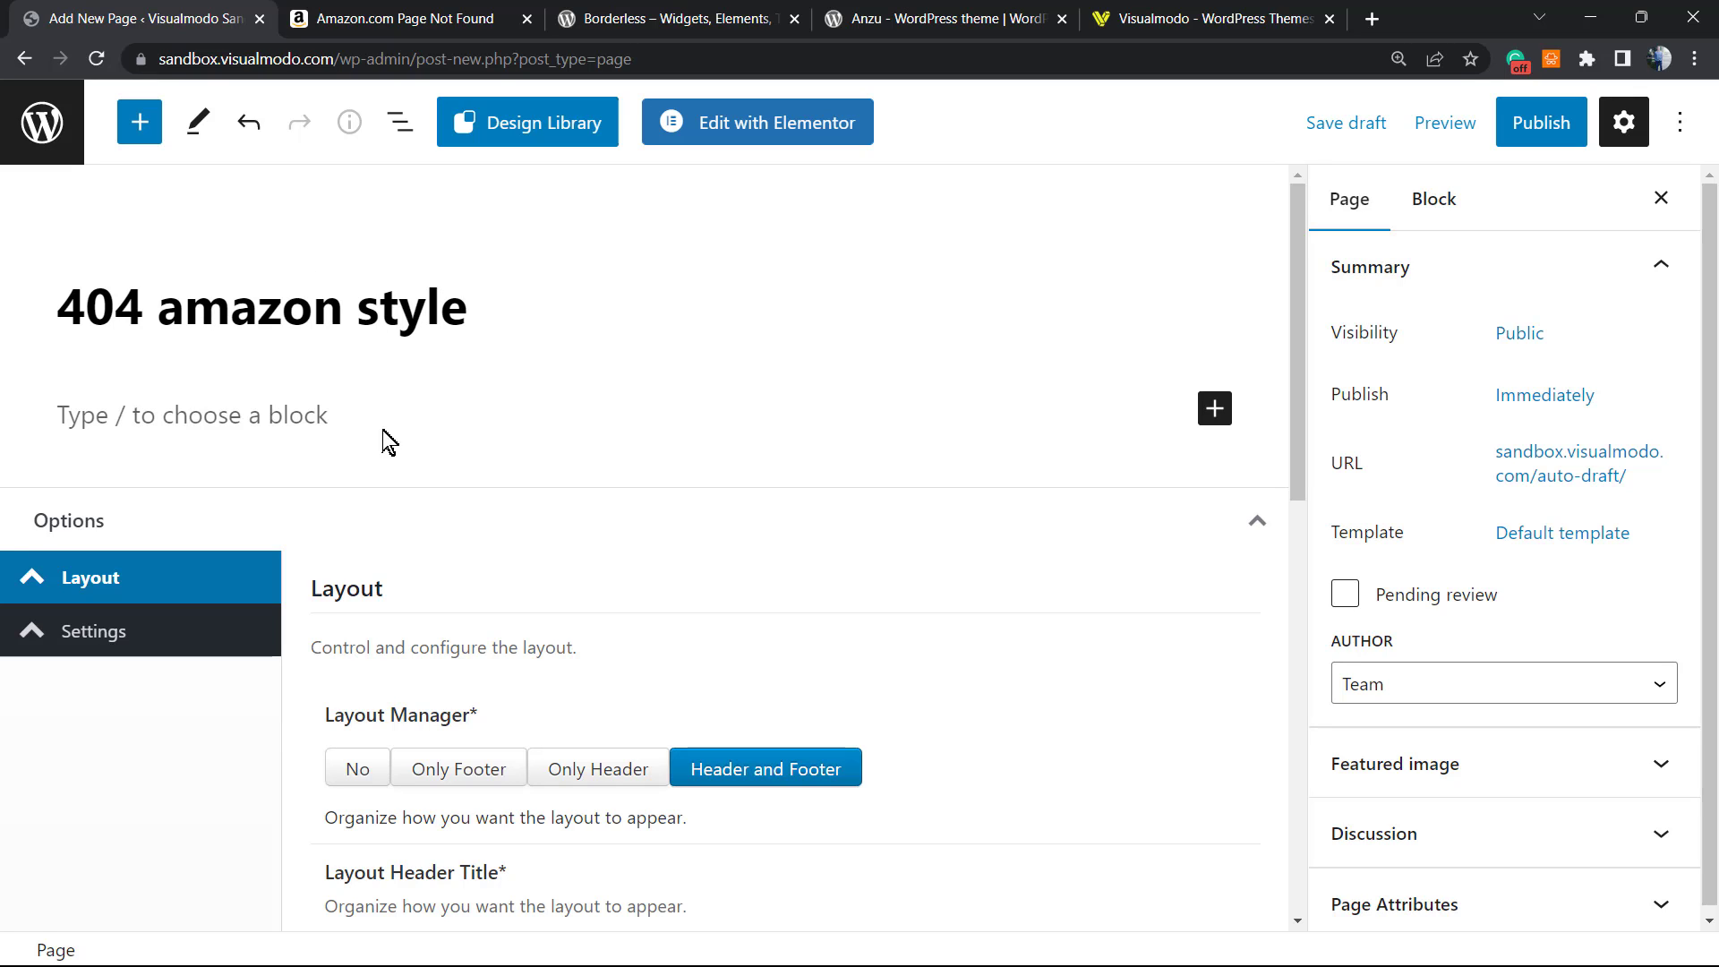
click(1558, 131)
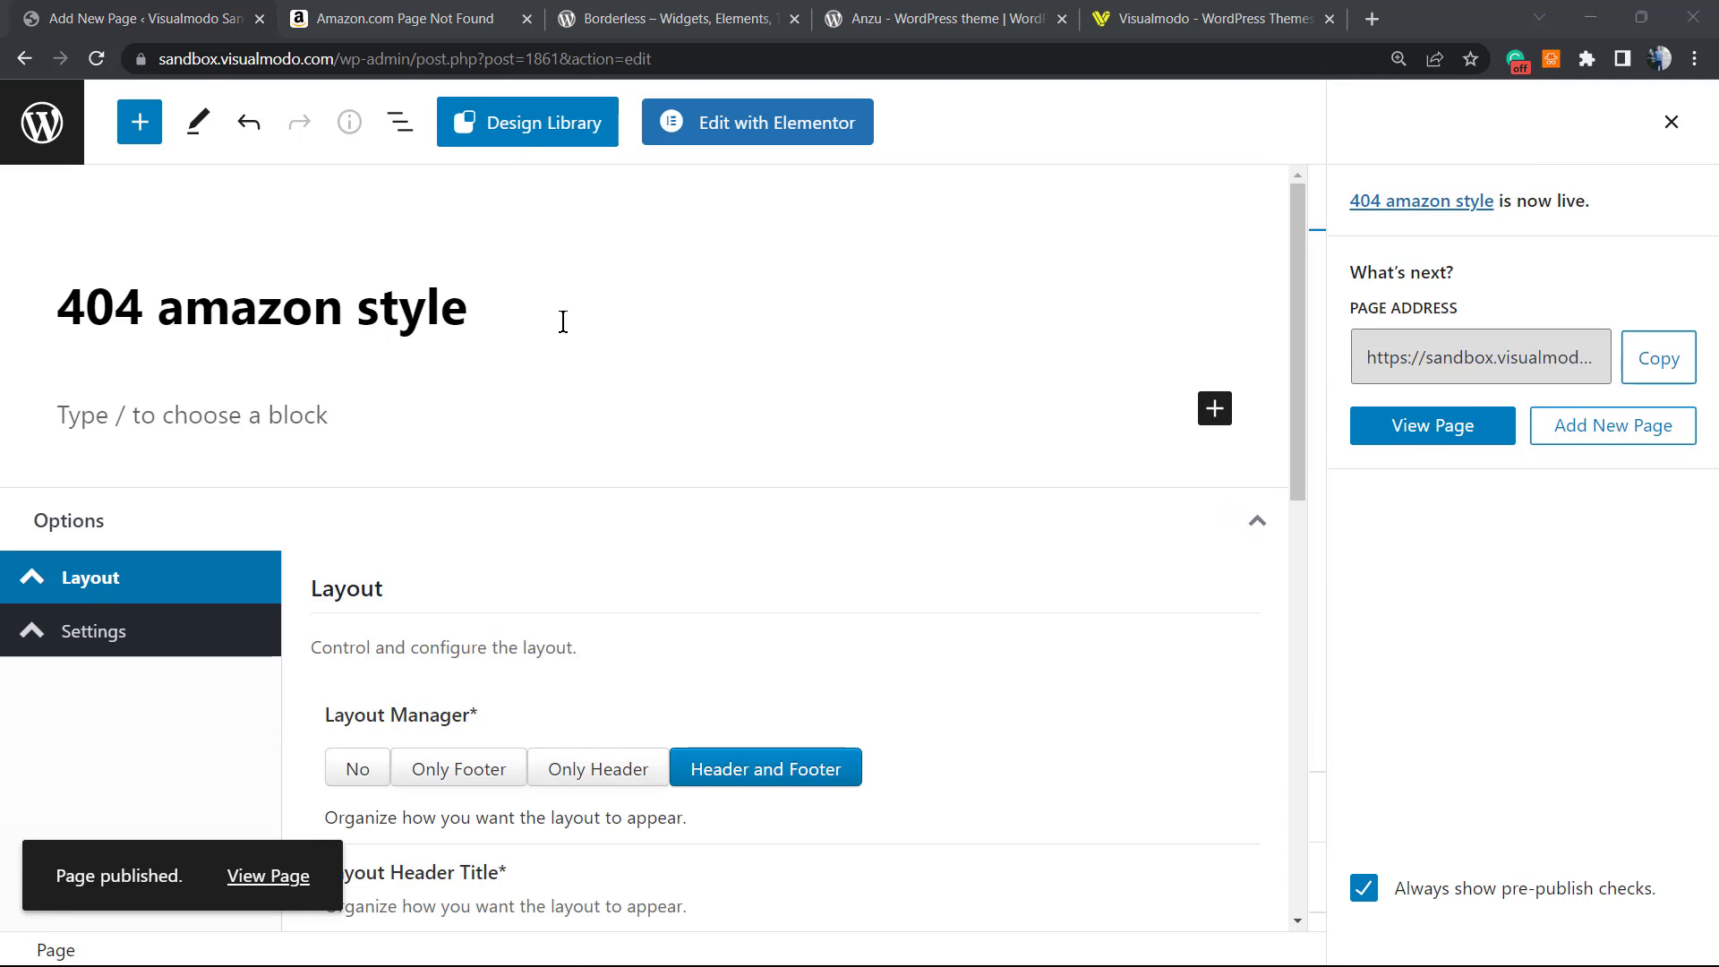
- Open '404 amazon style' in Elementor, glancing at the Borderless and Amazon reference tabs
click(763, 124)
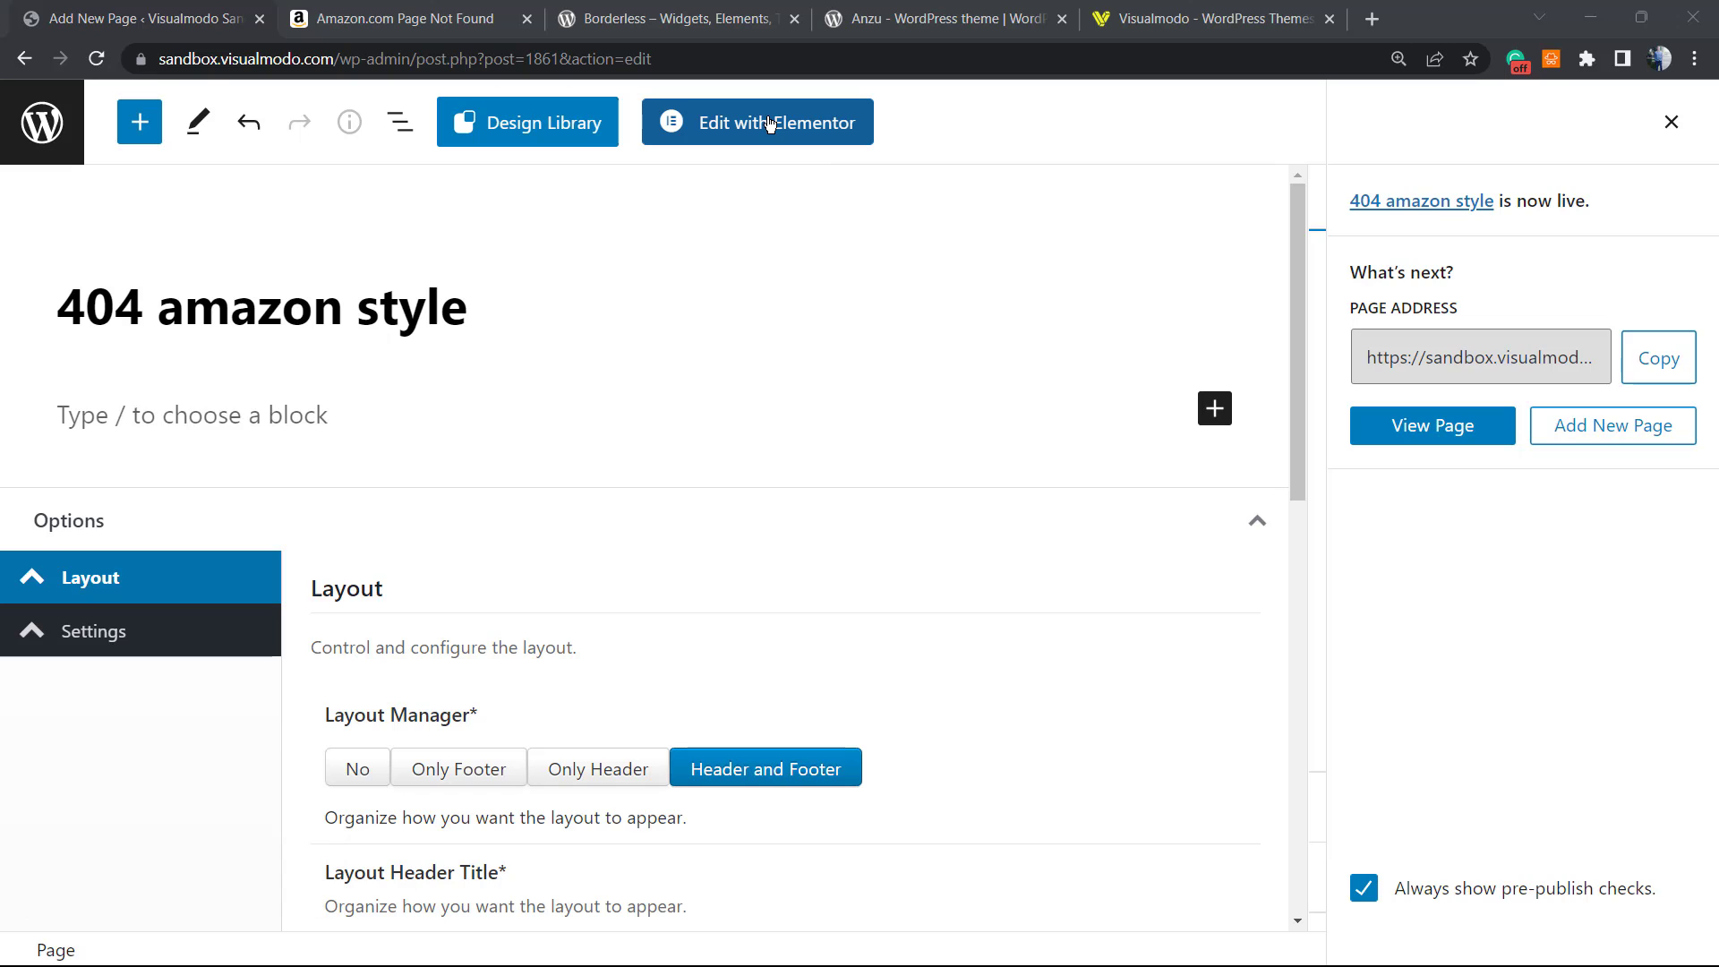
click(770, 124)
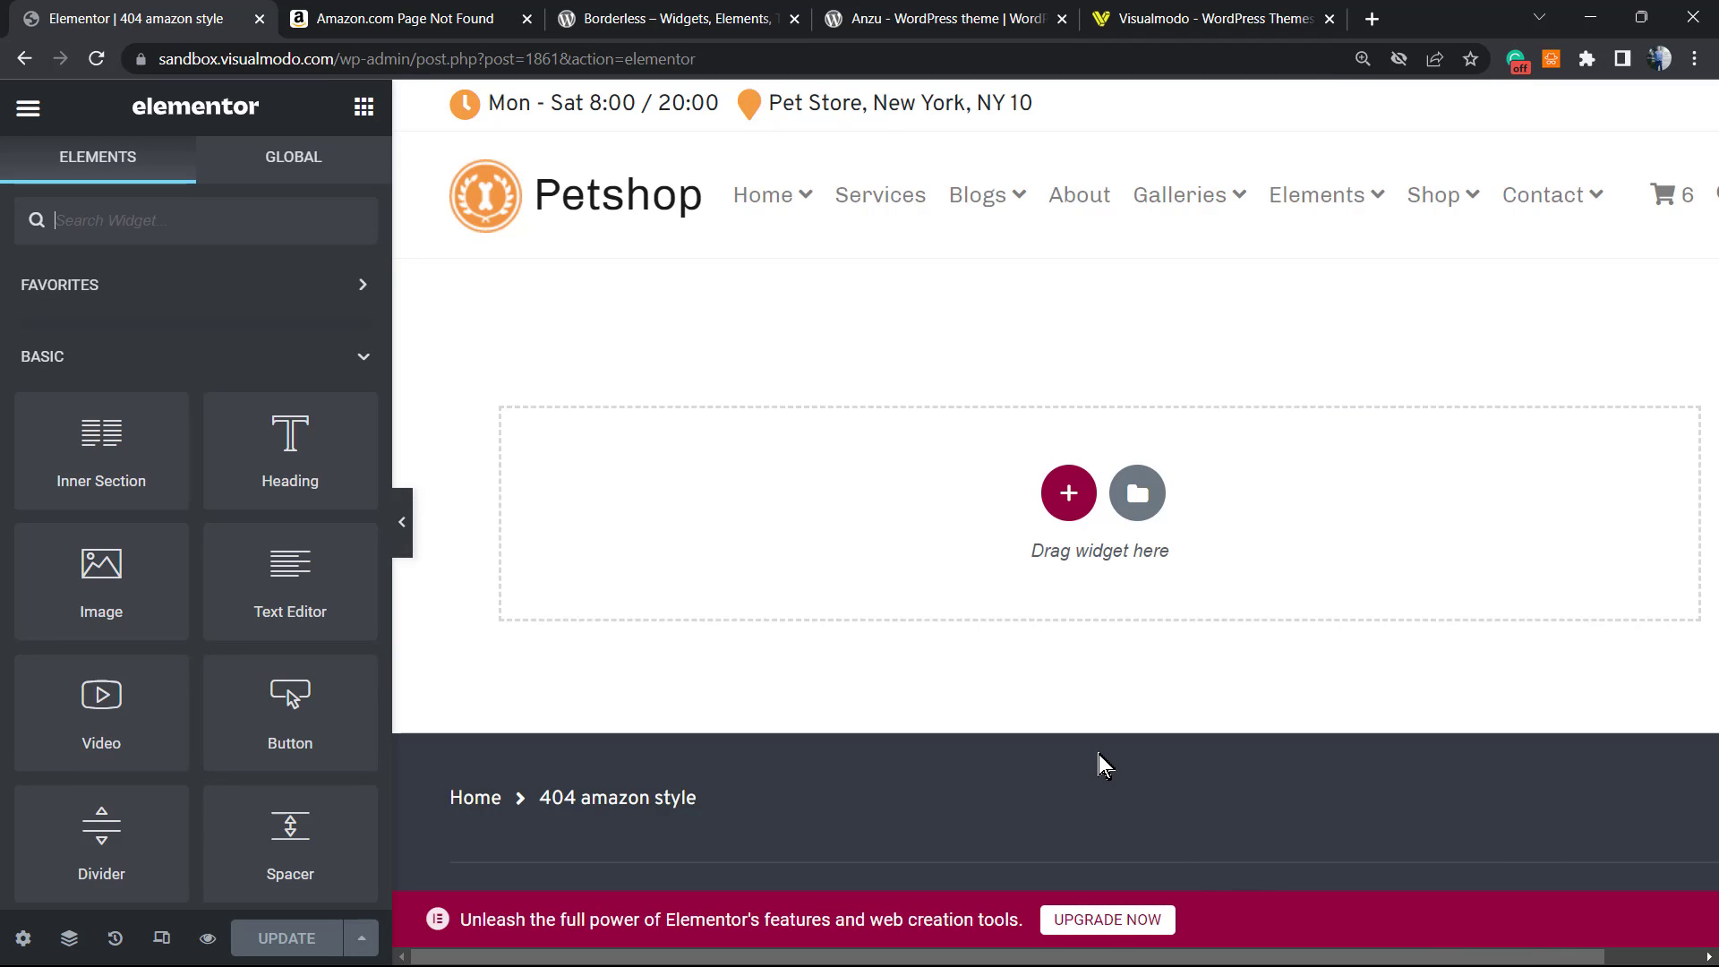
scroll(1129, 760, down, 5)
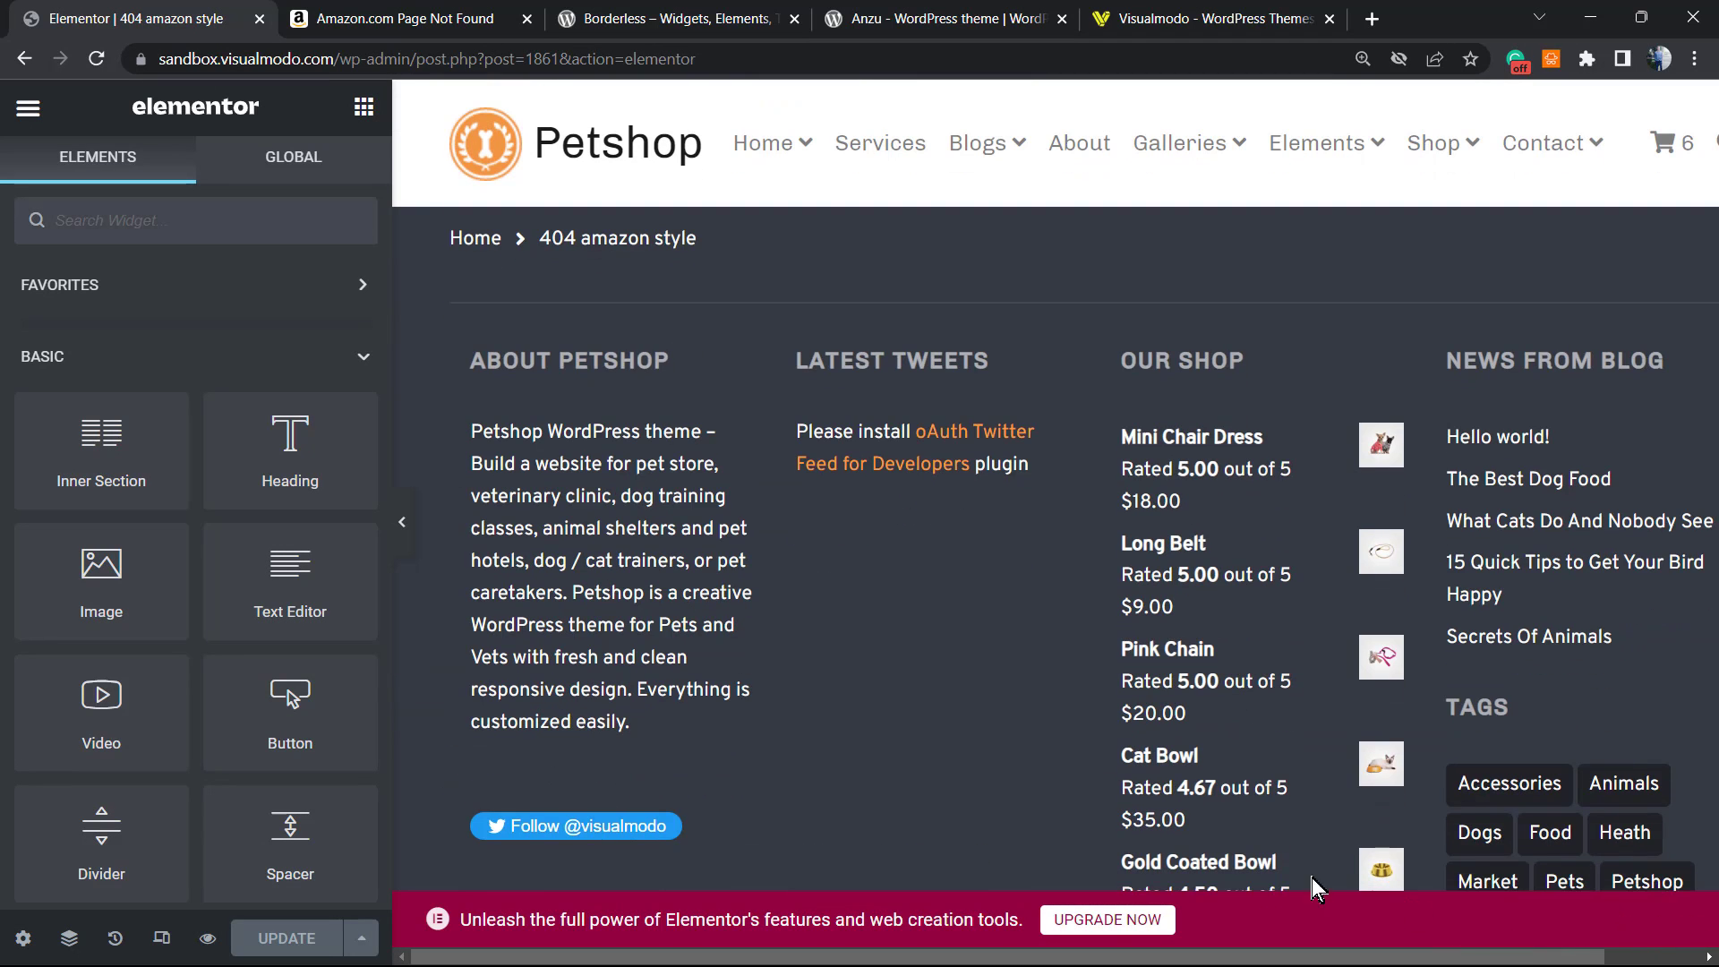
scroll(1205, 859, up, 5)
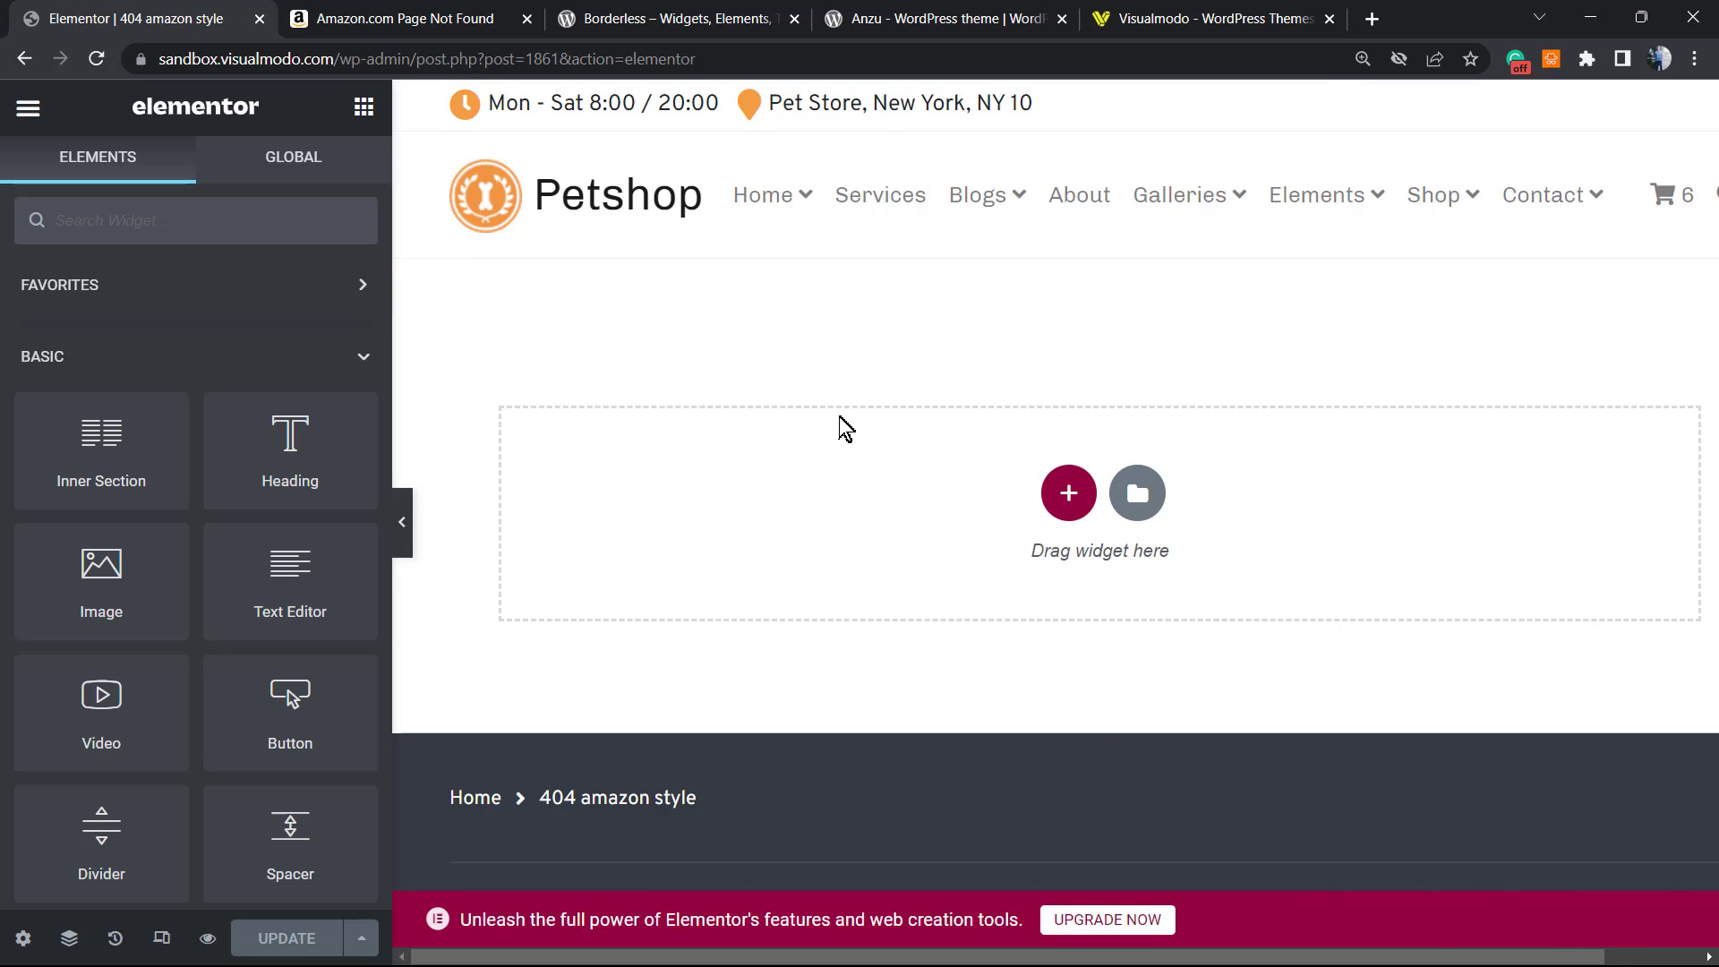
click(591, 16)
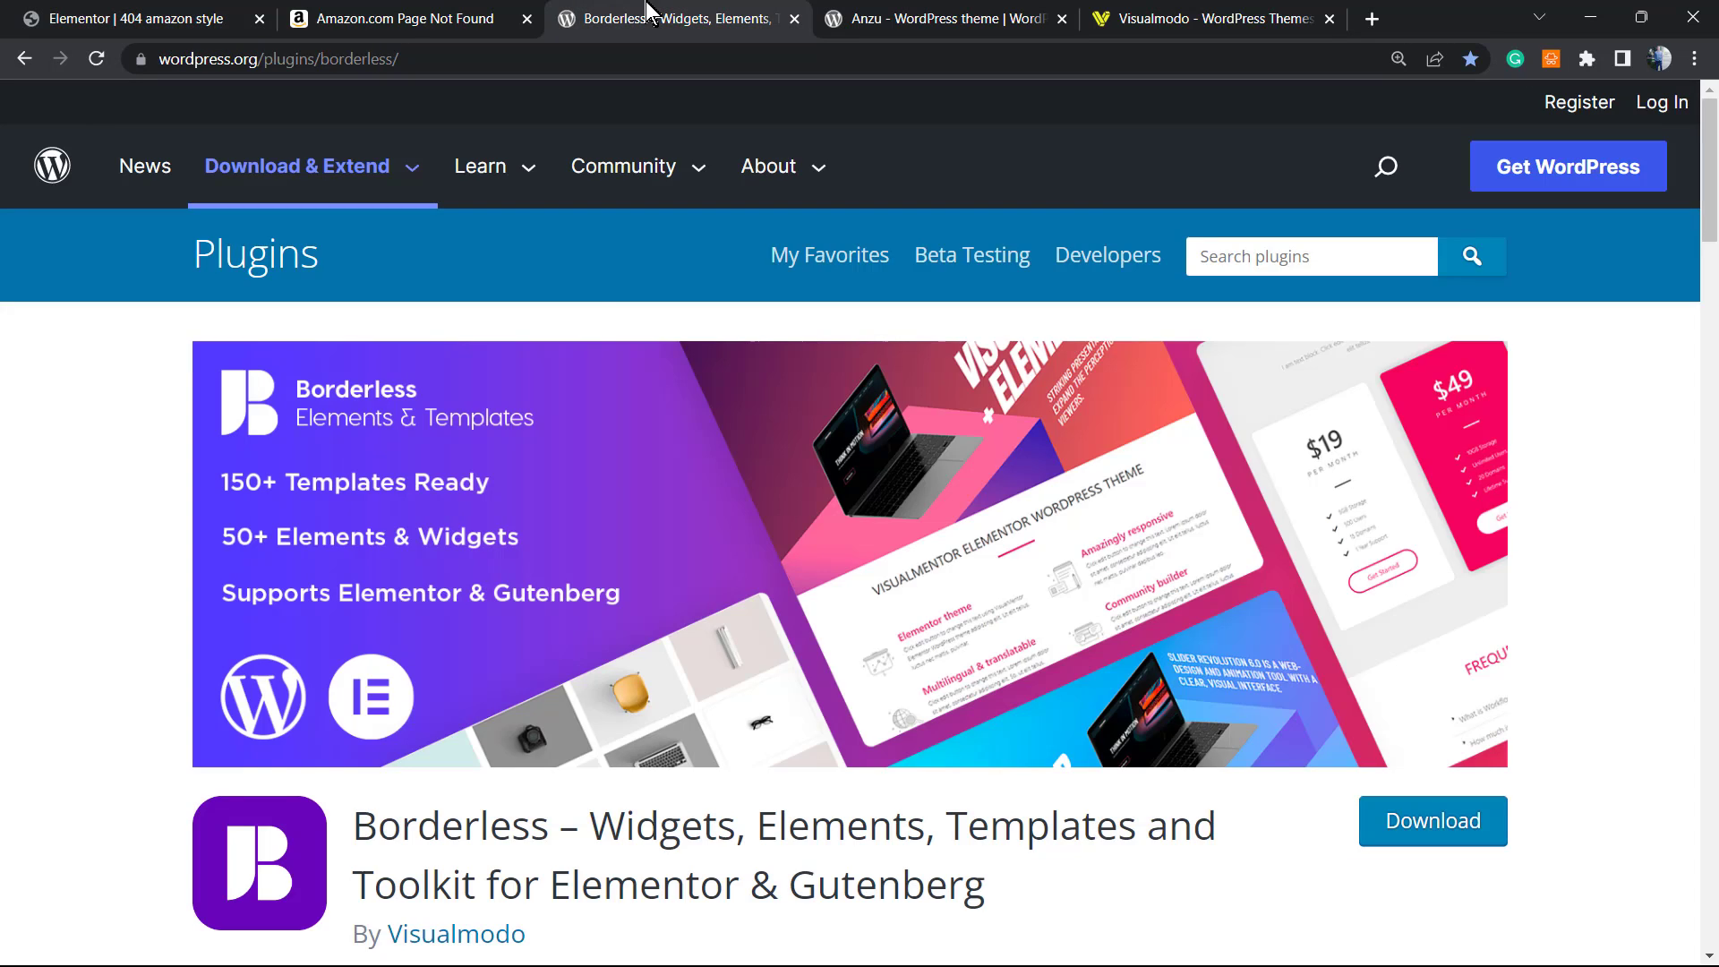
click(537, 21)
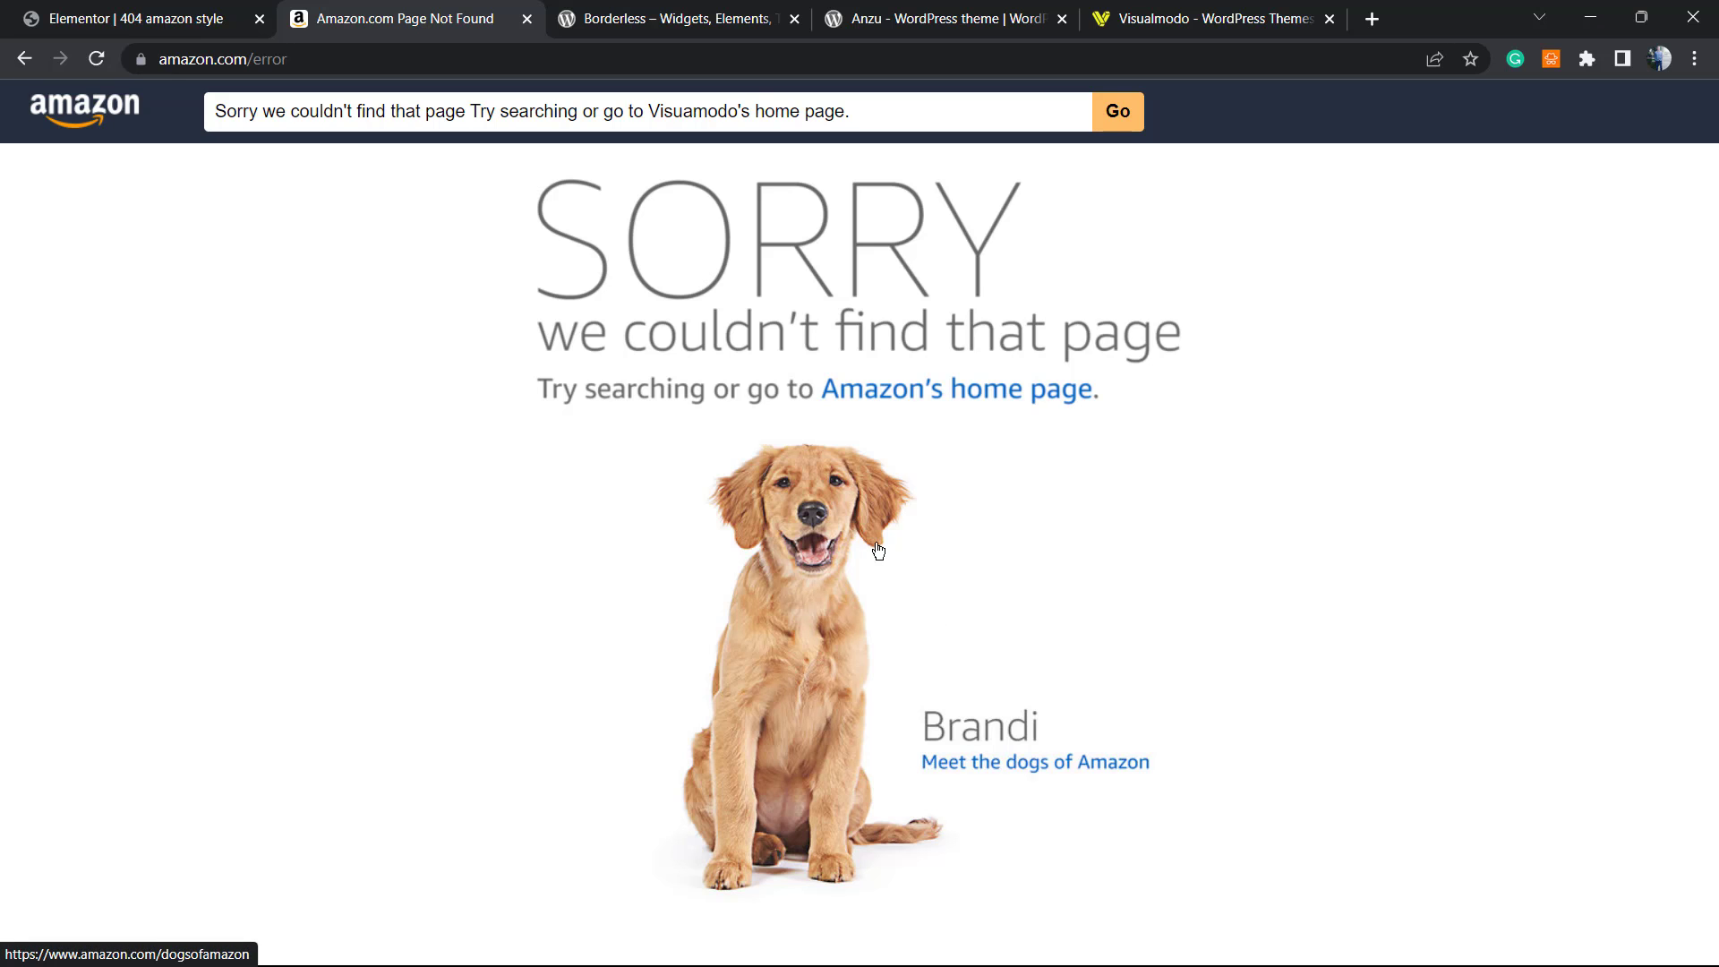
click(176, 17)
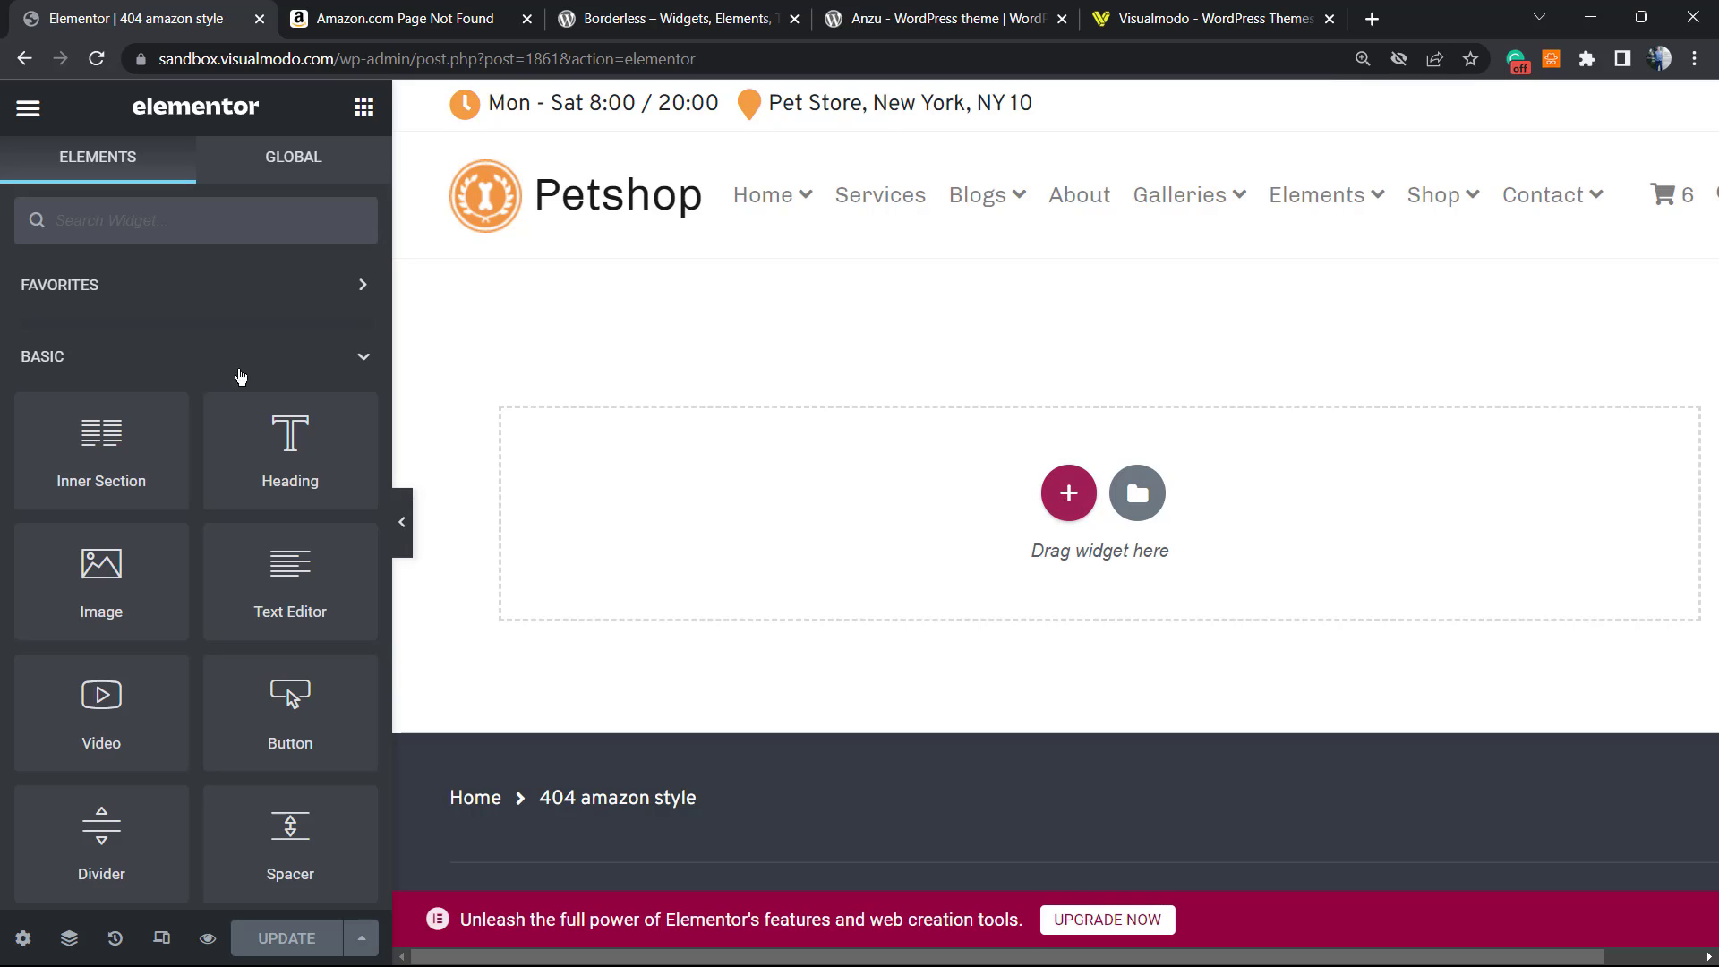
- Add a heading with 'Sorry' copied from Amazon, set to H1 at XXL size
drag(290, 440, 829, 495)
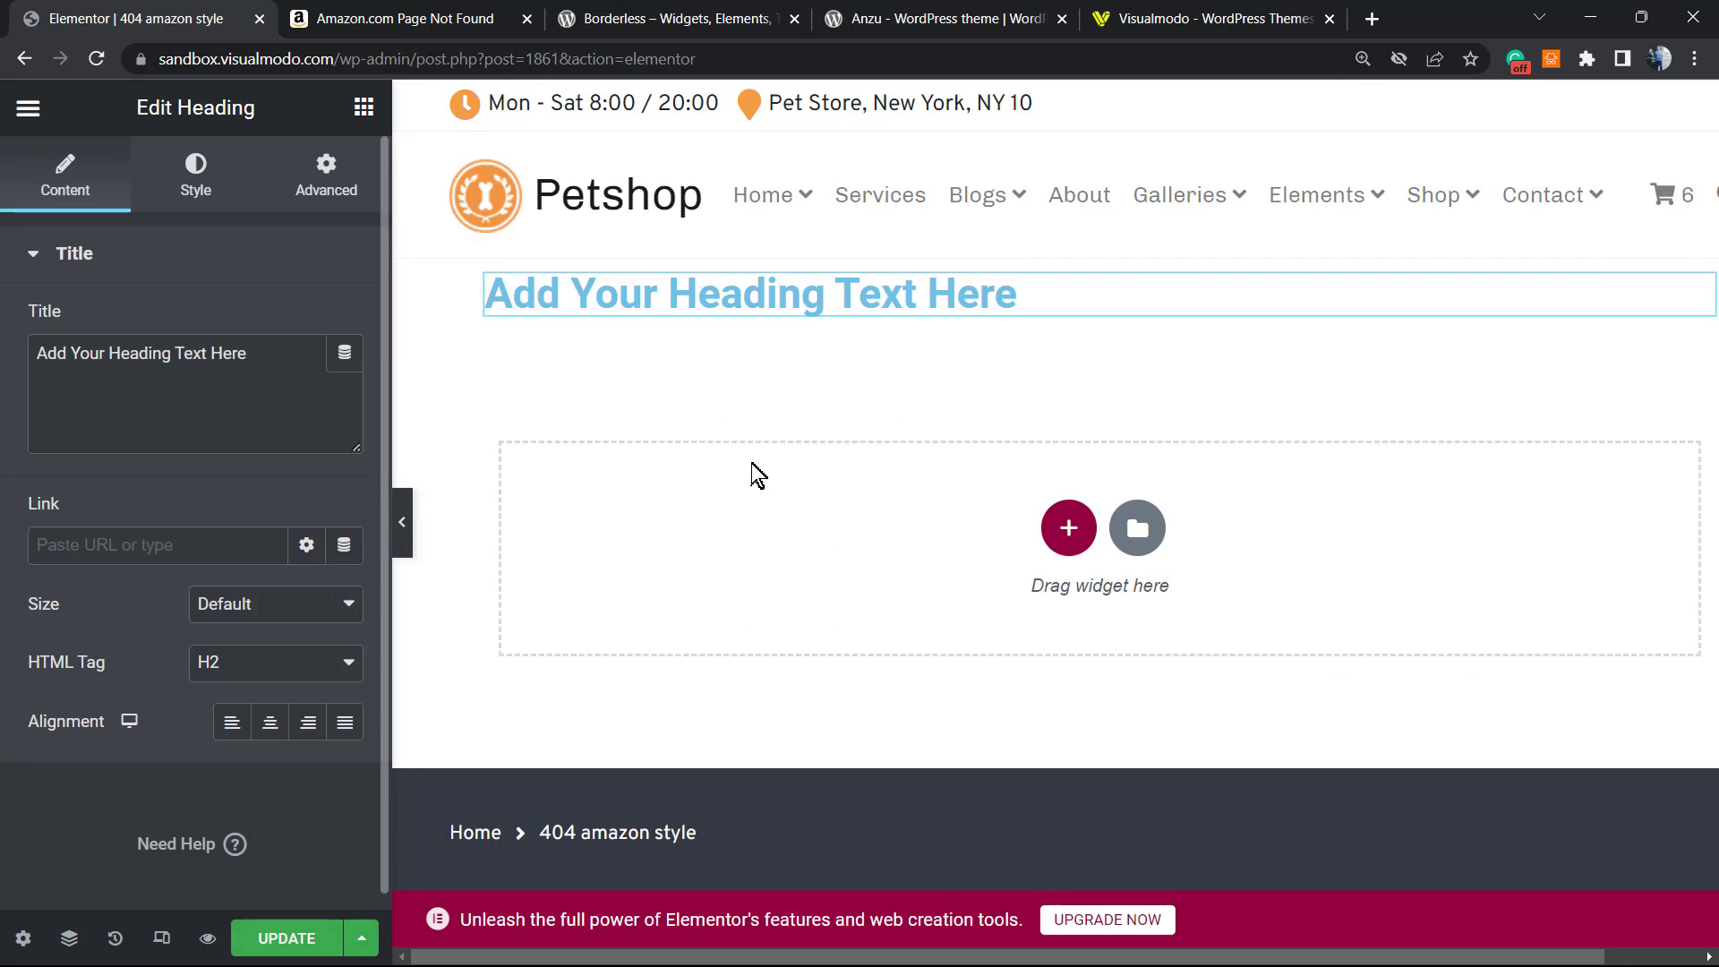
click(369, 19)
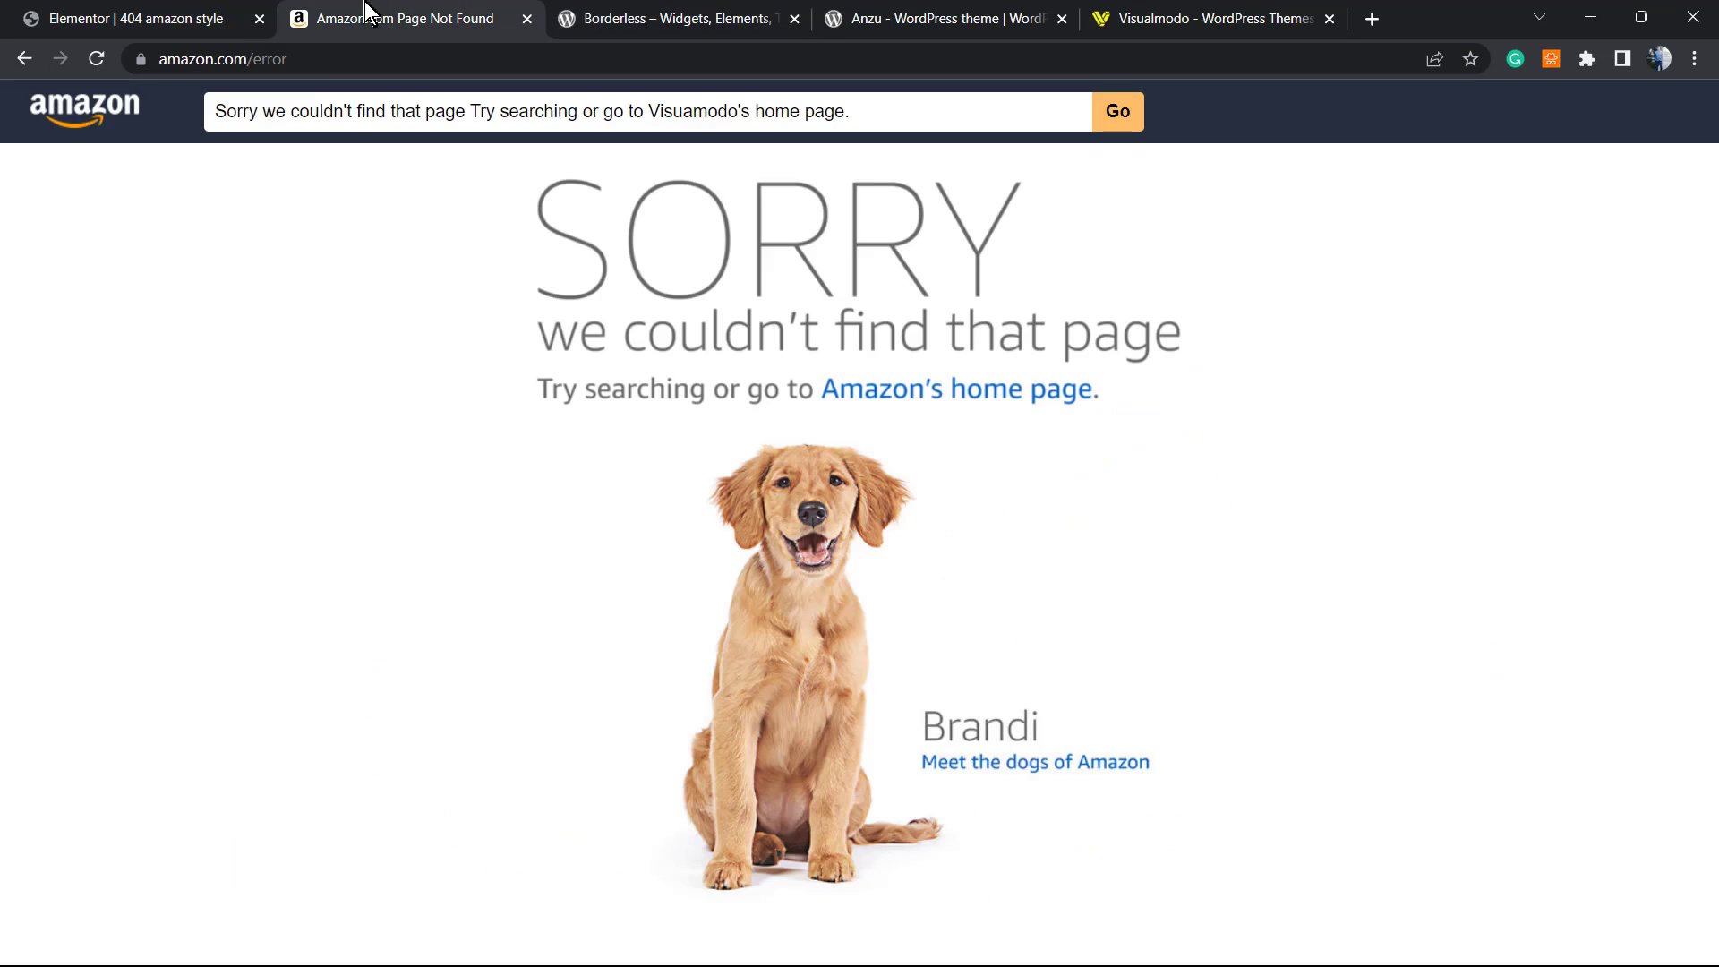
double_click(234, 111)
key(ctrl+c)
click(144, 16)
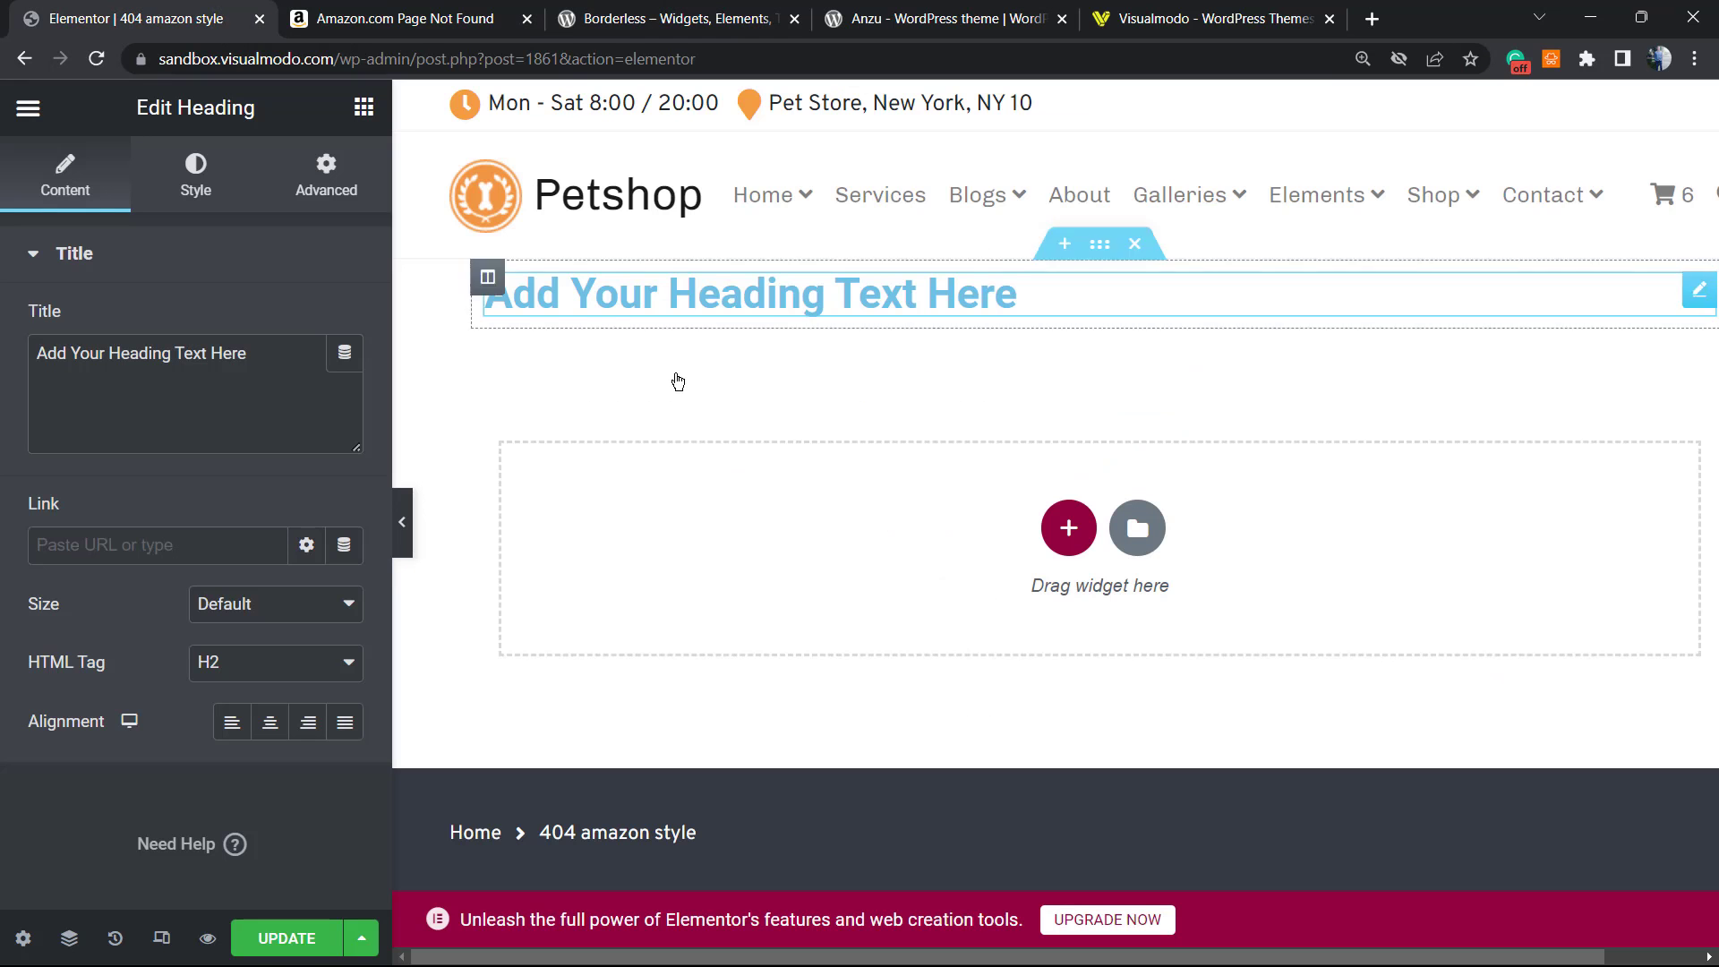
triple_click(676, 295)
key(ctrl+v)
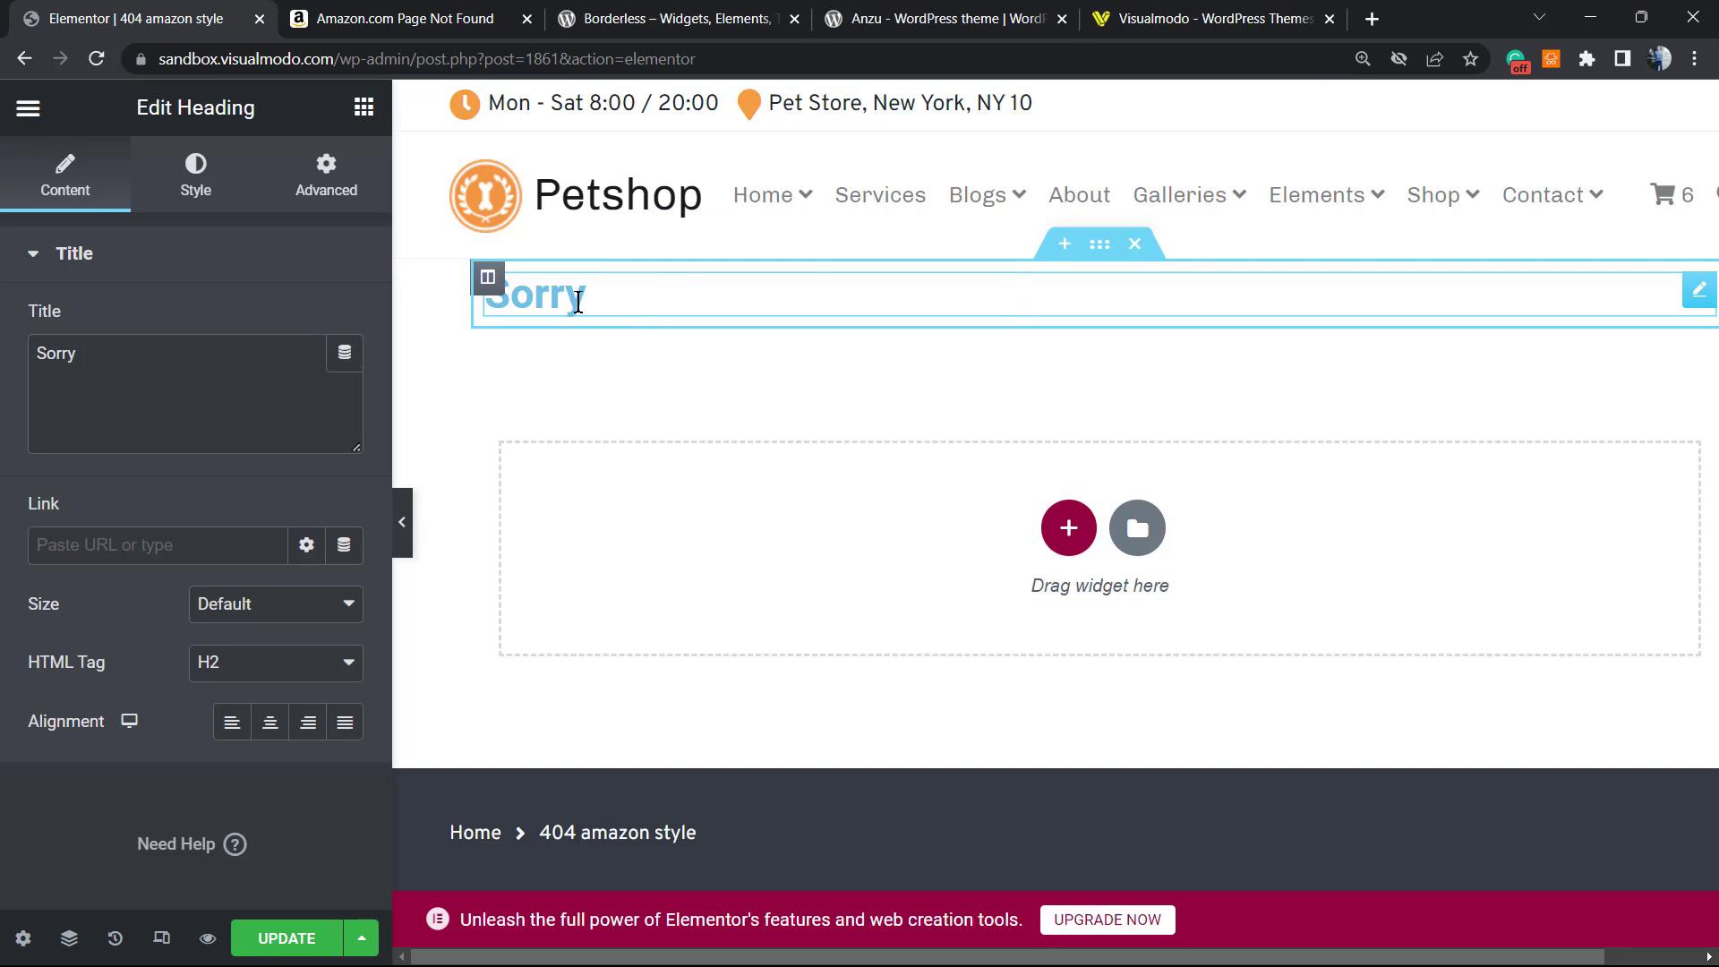
click(279, 674)
click(210, 693)
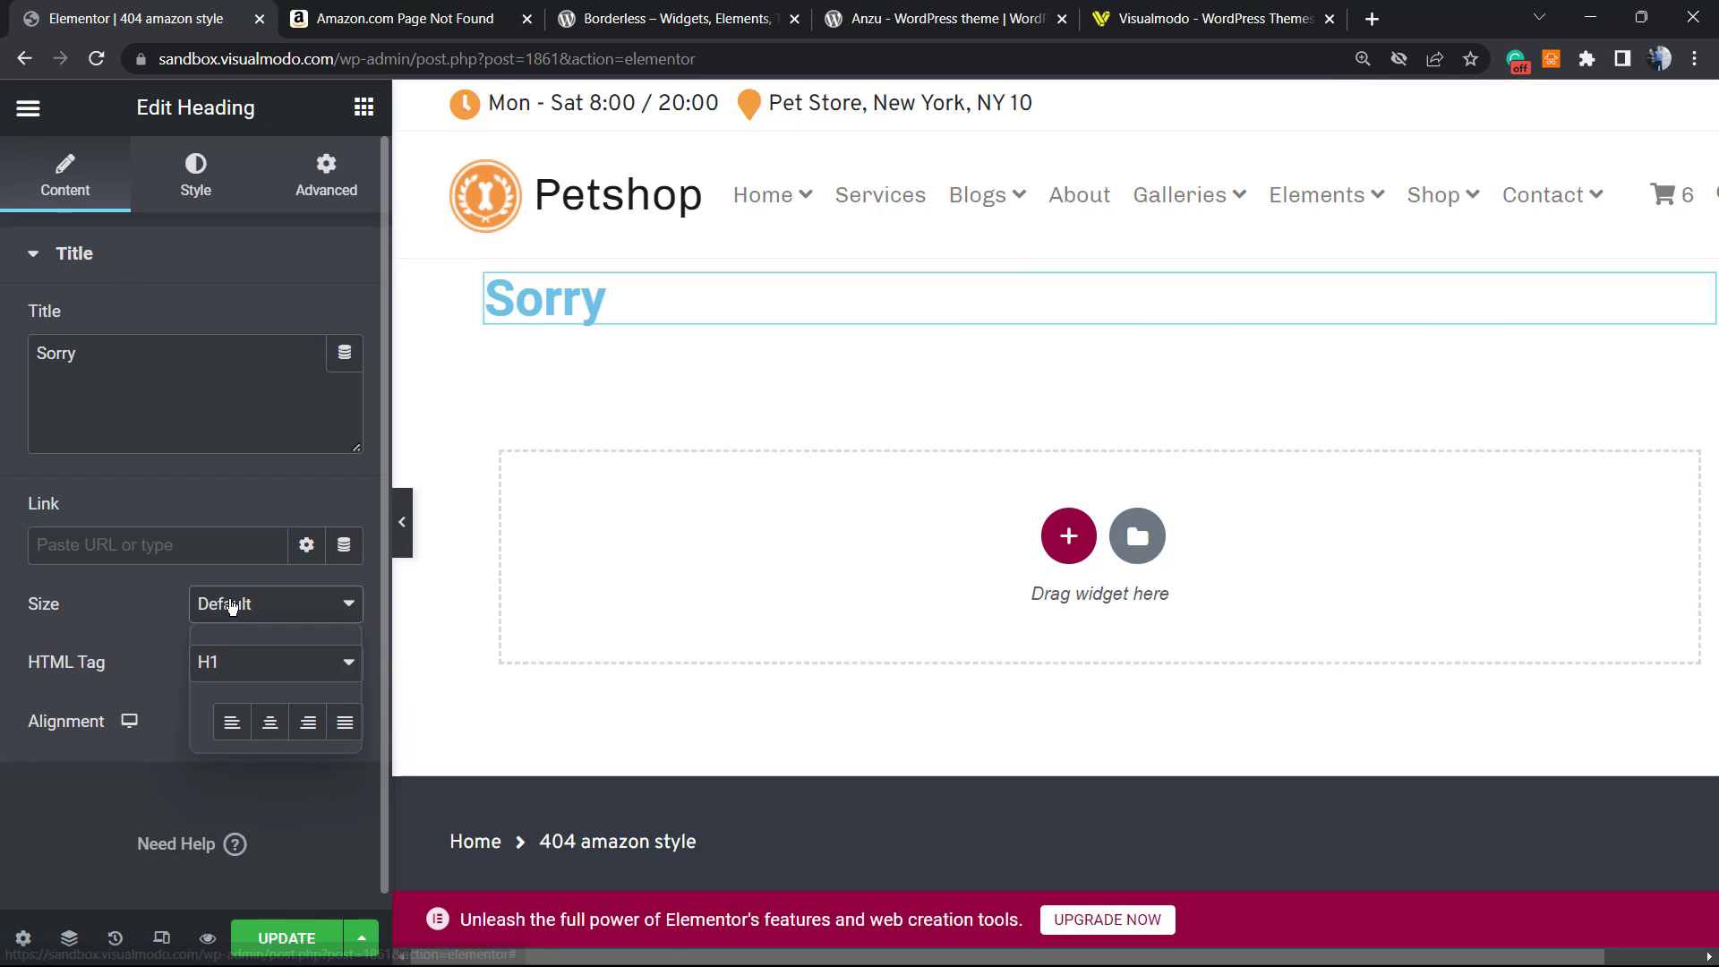
click(232, 606)
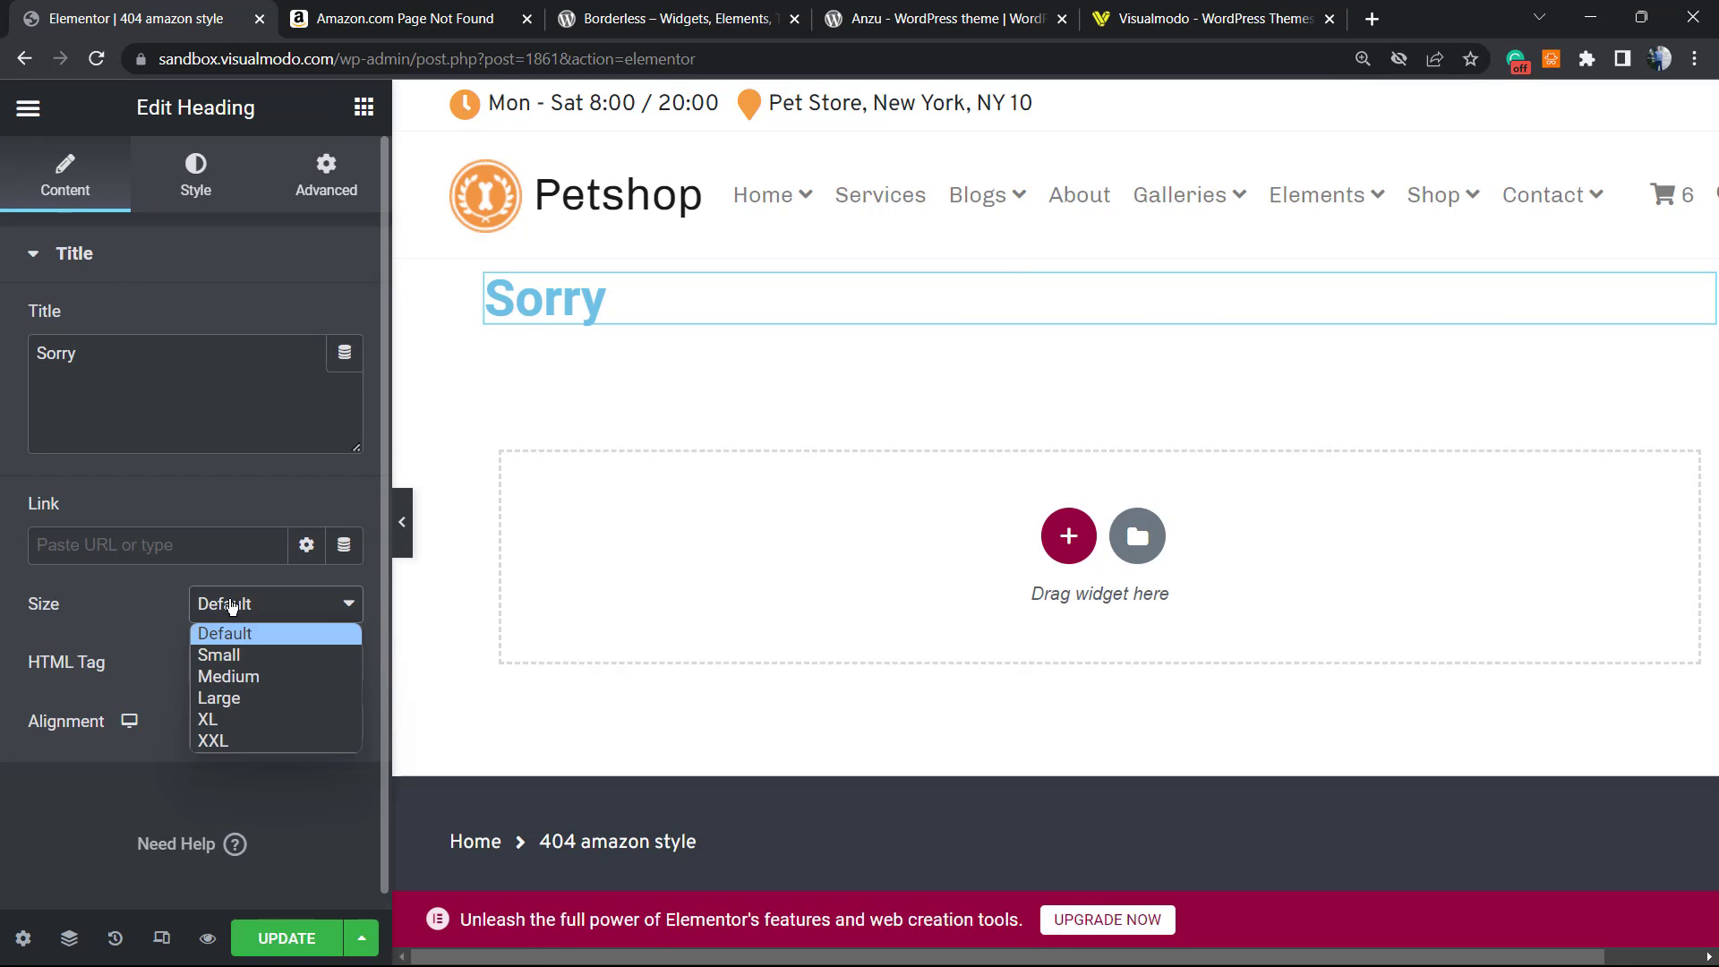
click(288, 739)
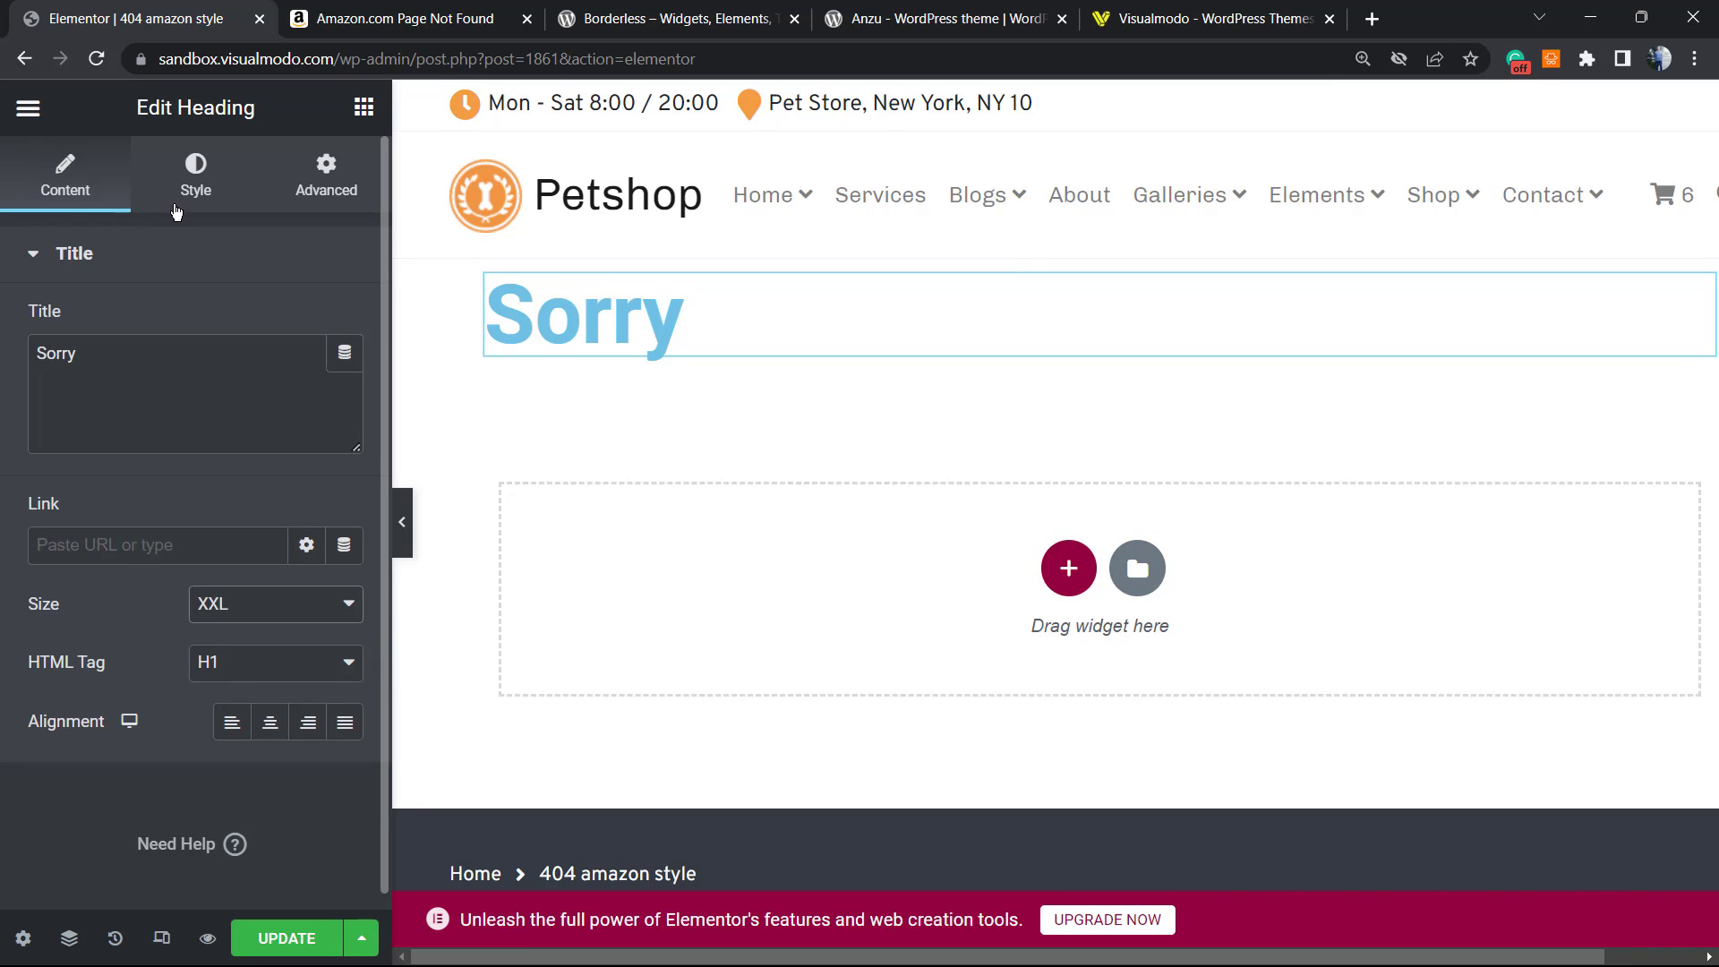
- Set the Sorry heading's text colour to black and glance at text stroke
click(195, 175)
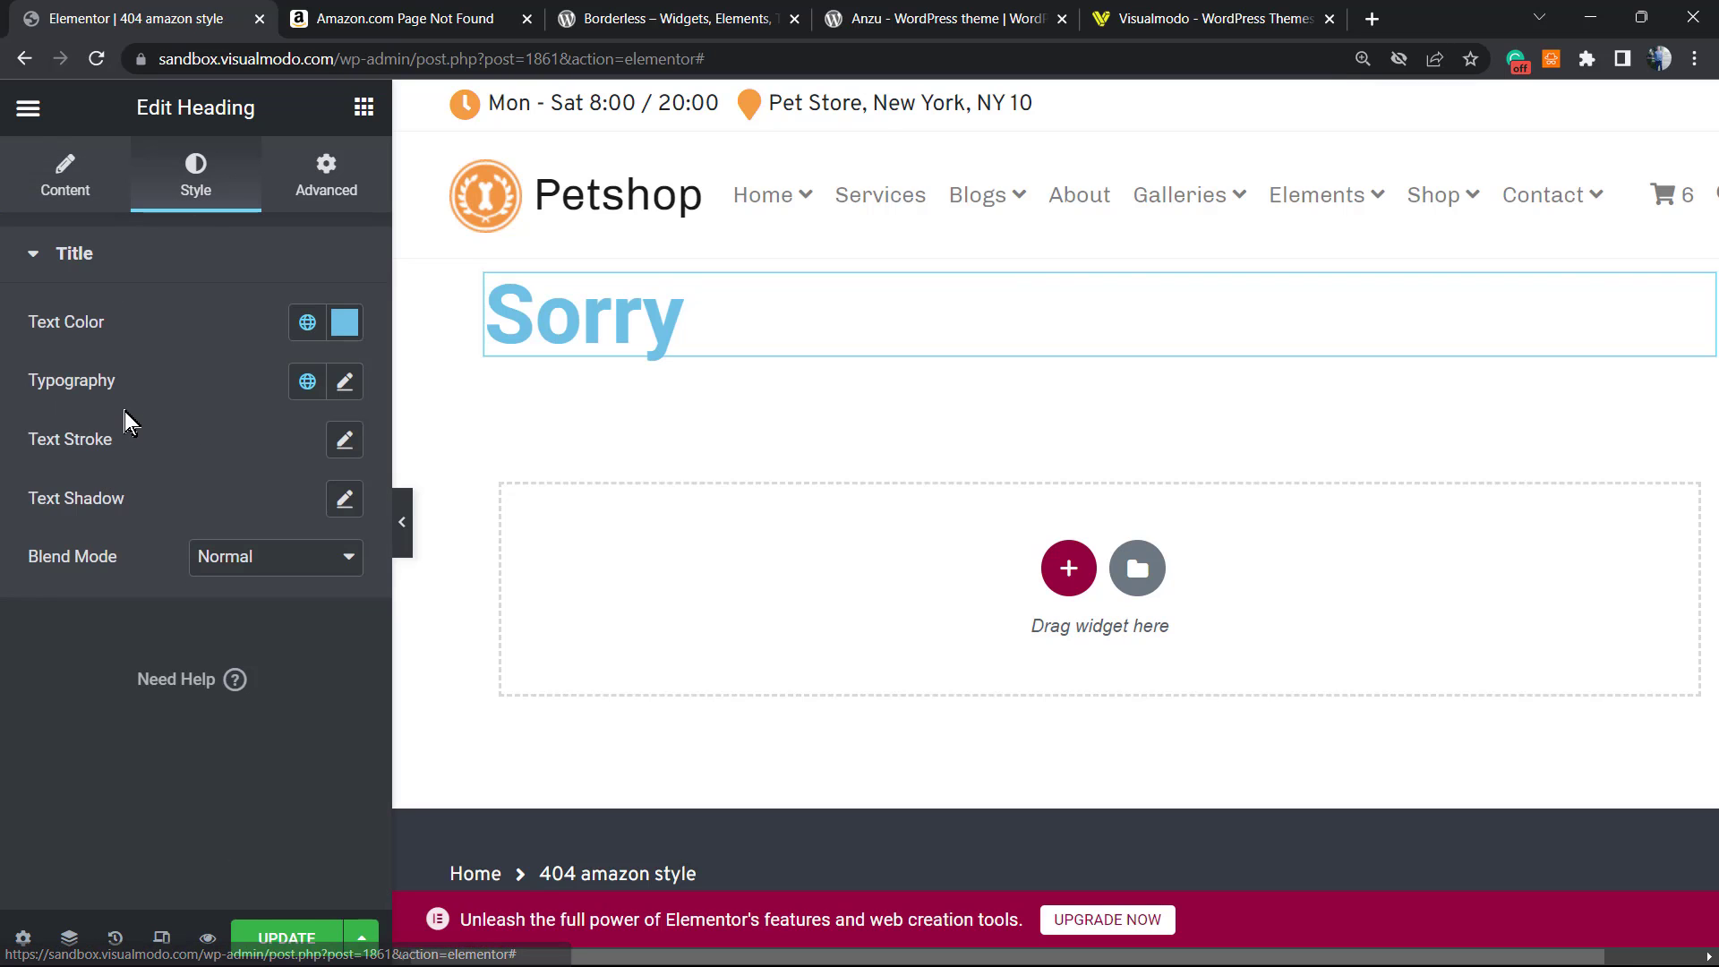
click(344, 322)
drag(480, 660, 516, 666)
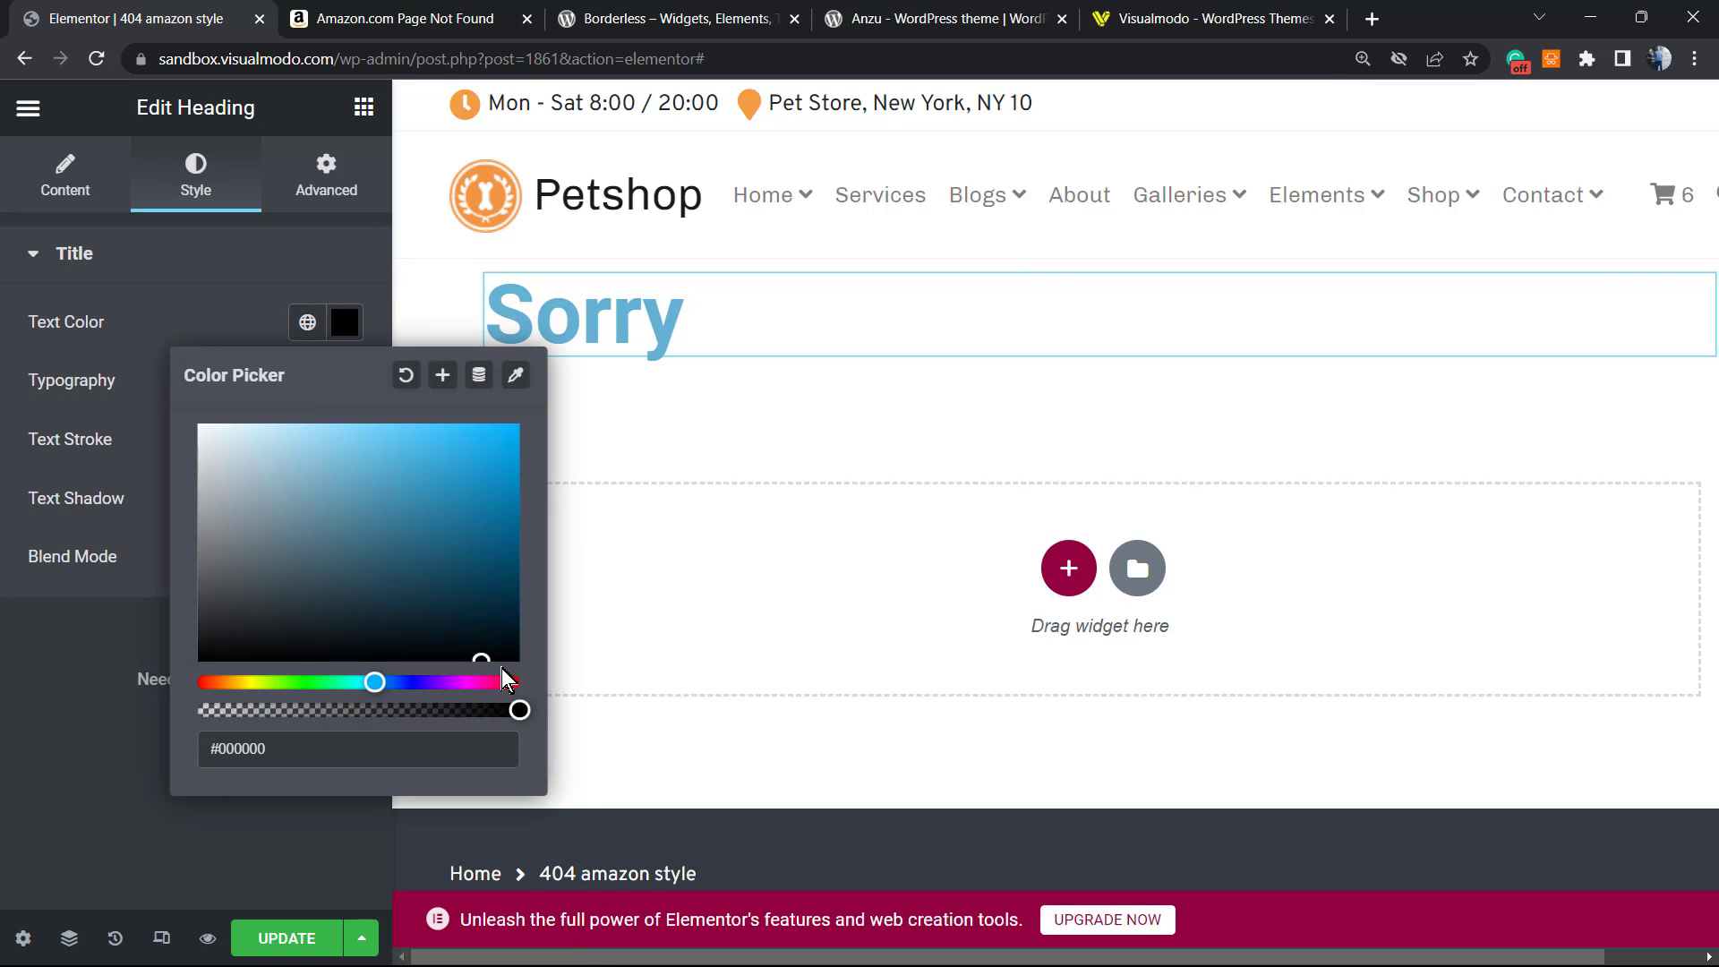
click(50, 643)
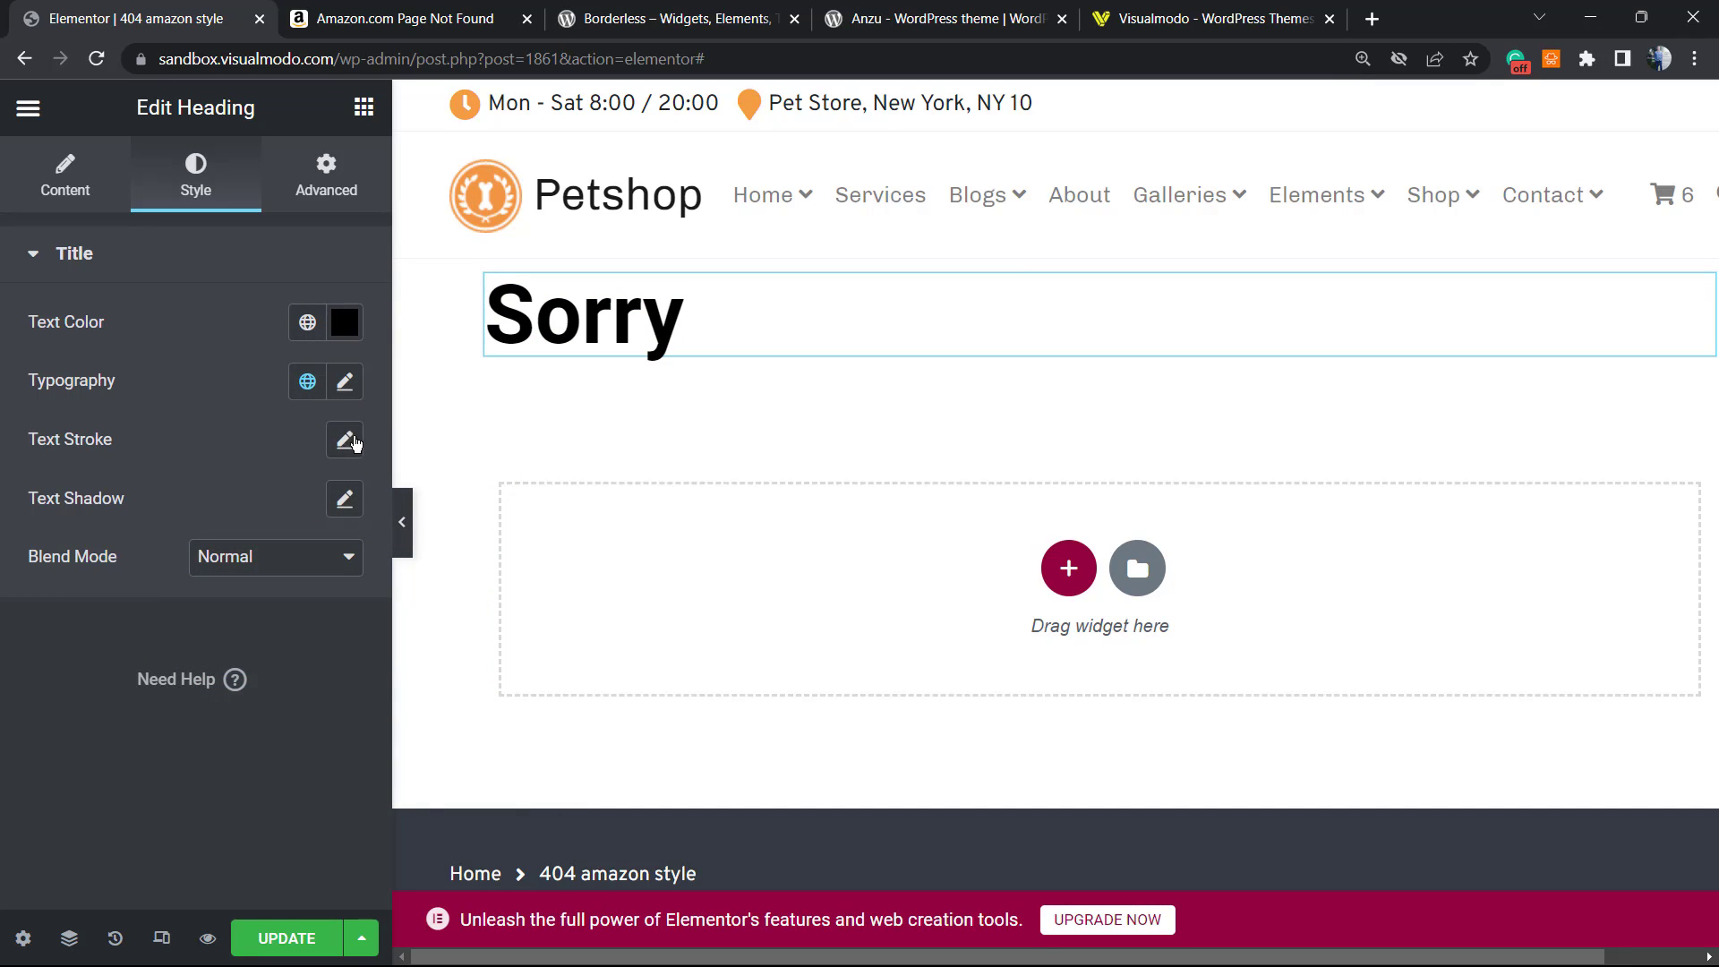
click(346, 441)
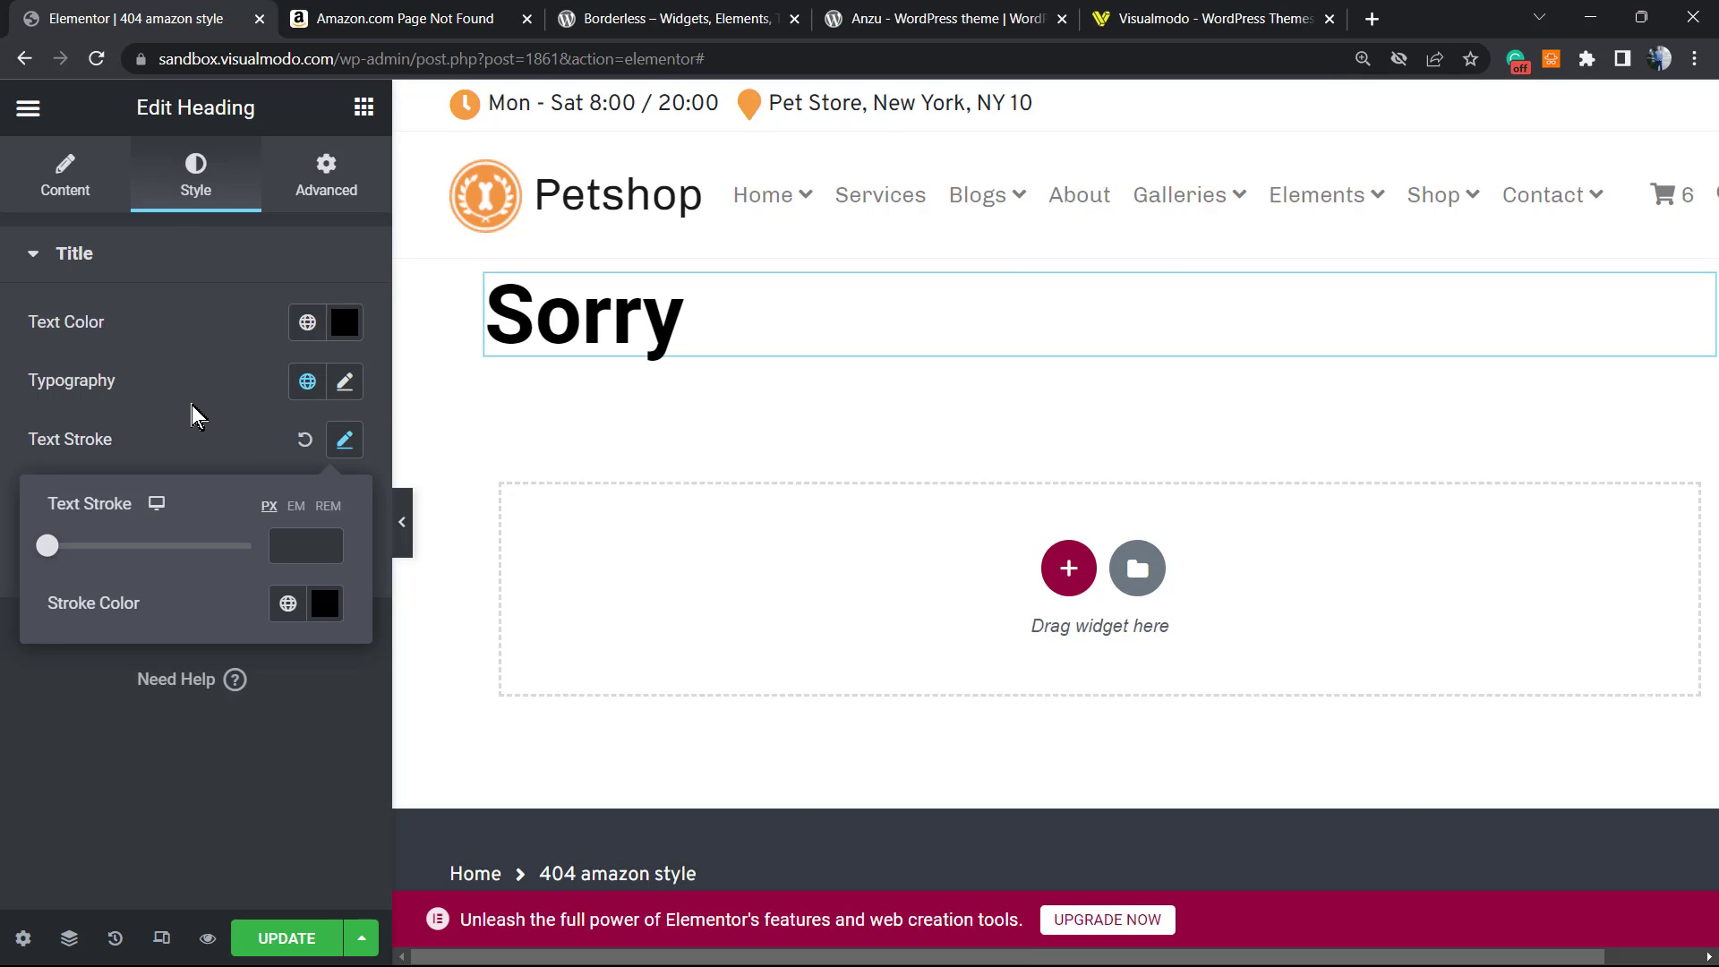
click(252, 455)
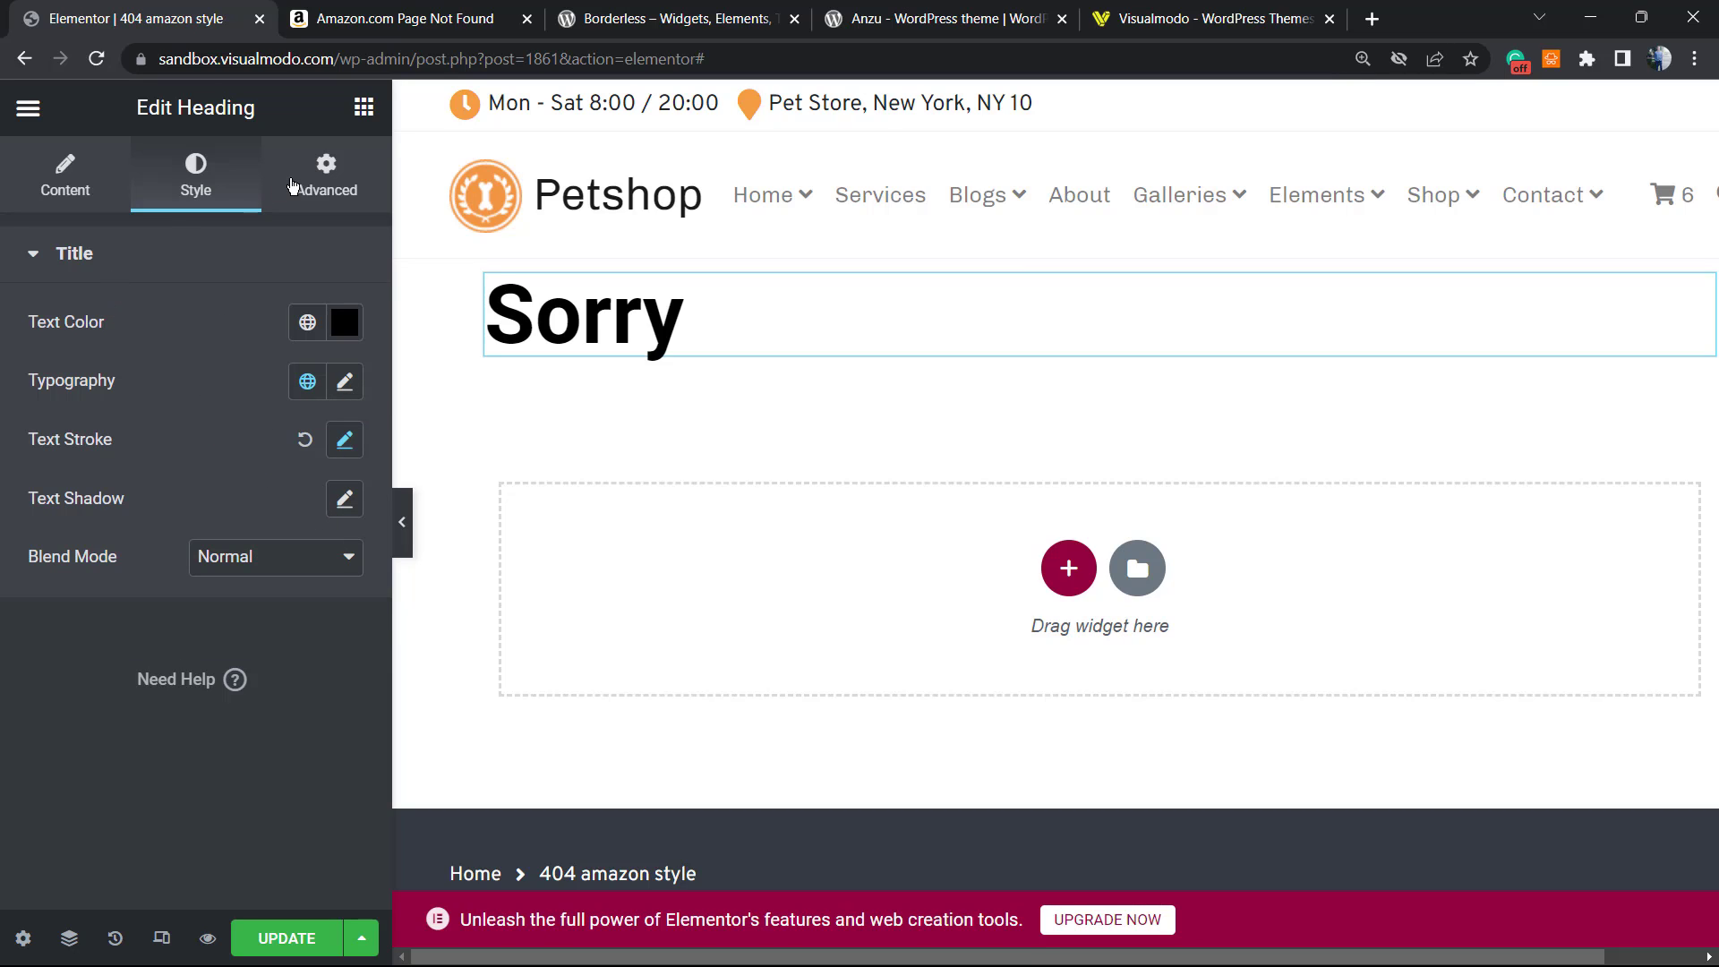
- Browse the heading's Advanced transform, motion effect and layout options, then return to Content
click(289, 188)
scroll(157, 580, down, 3)
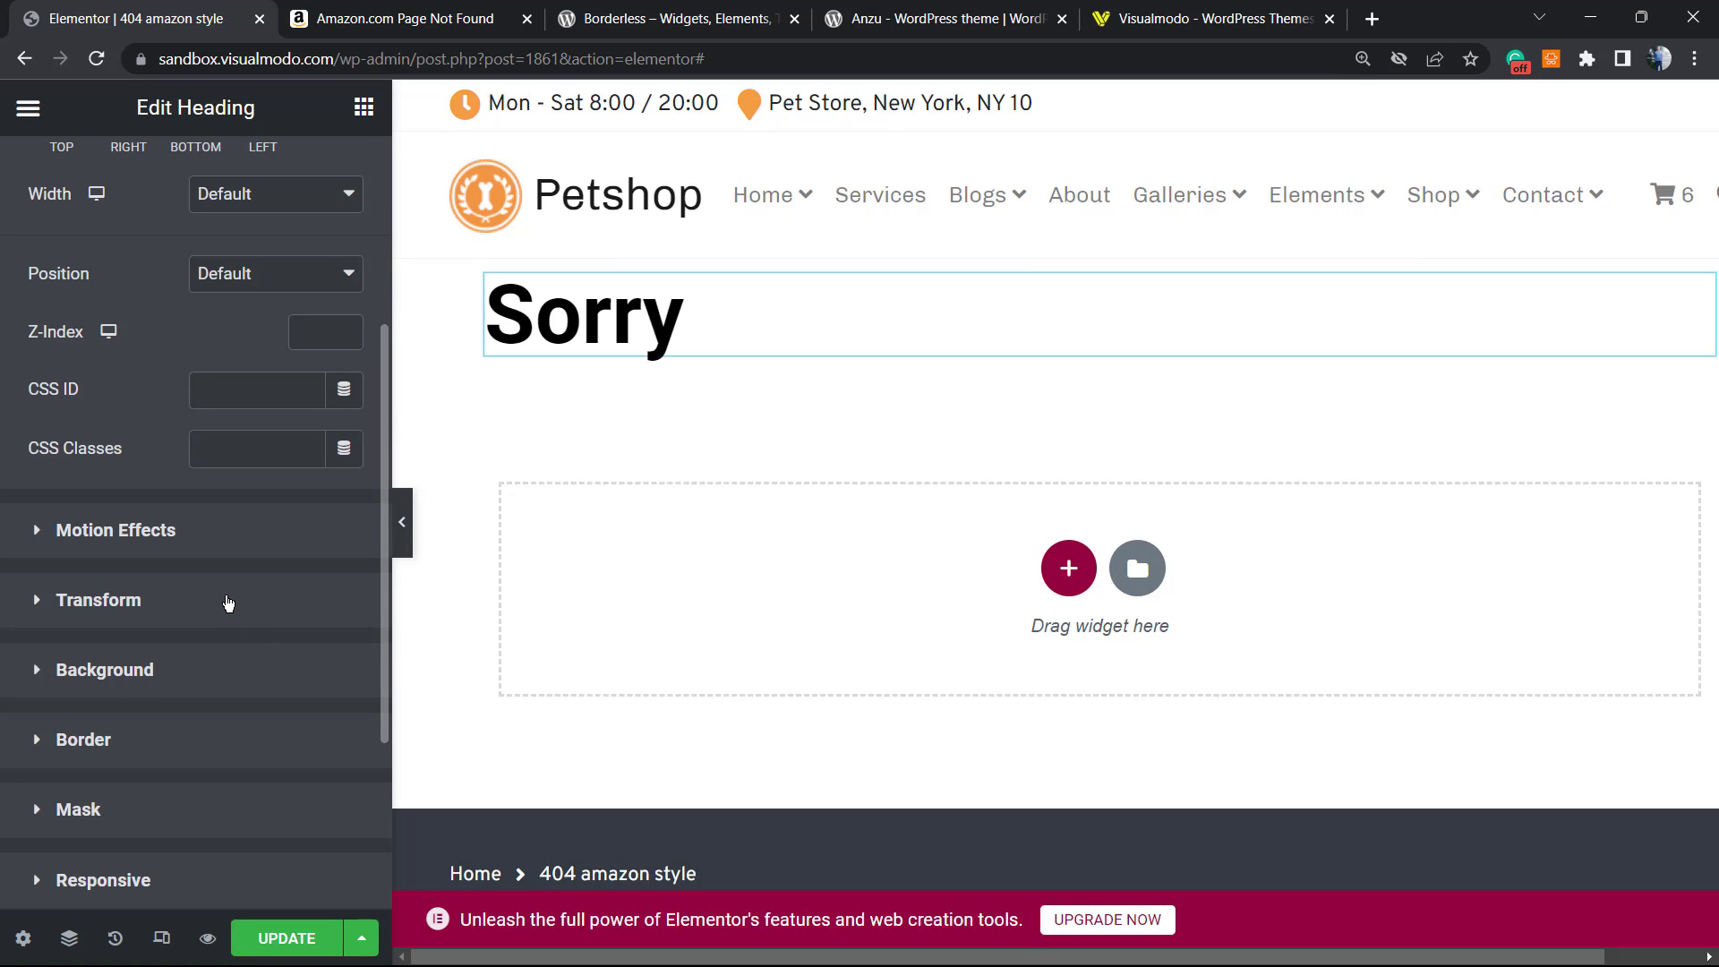
click(215, 610)
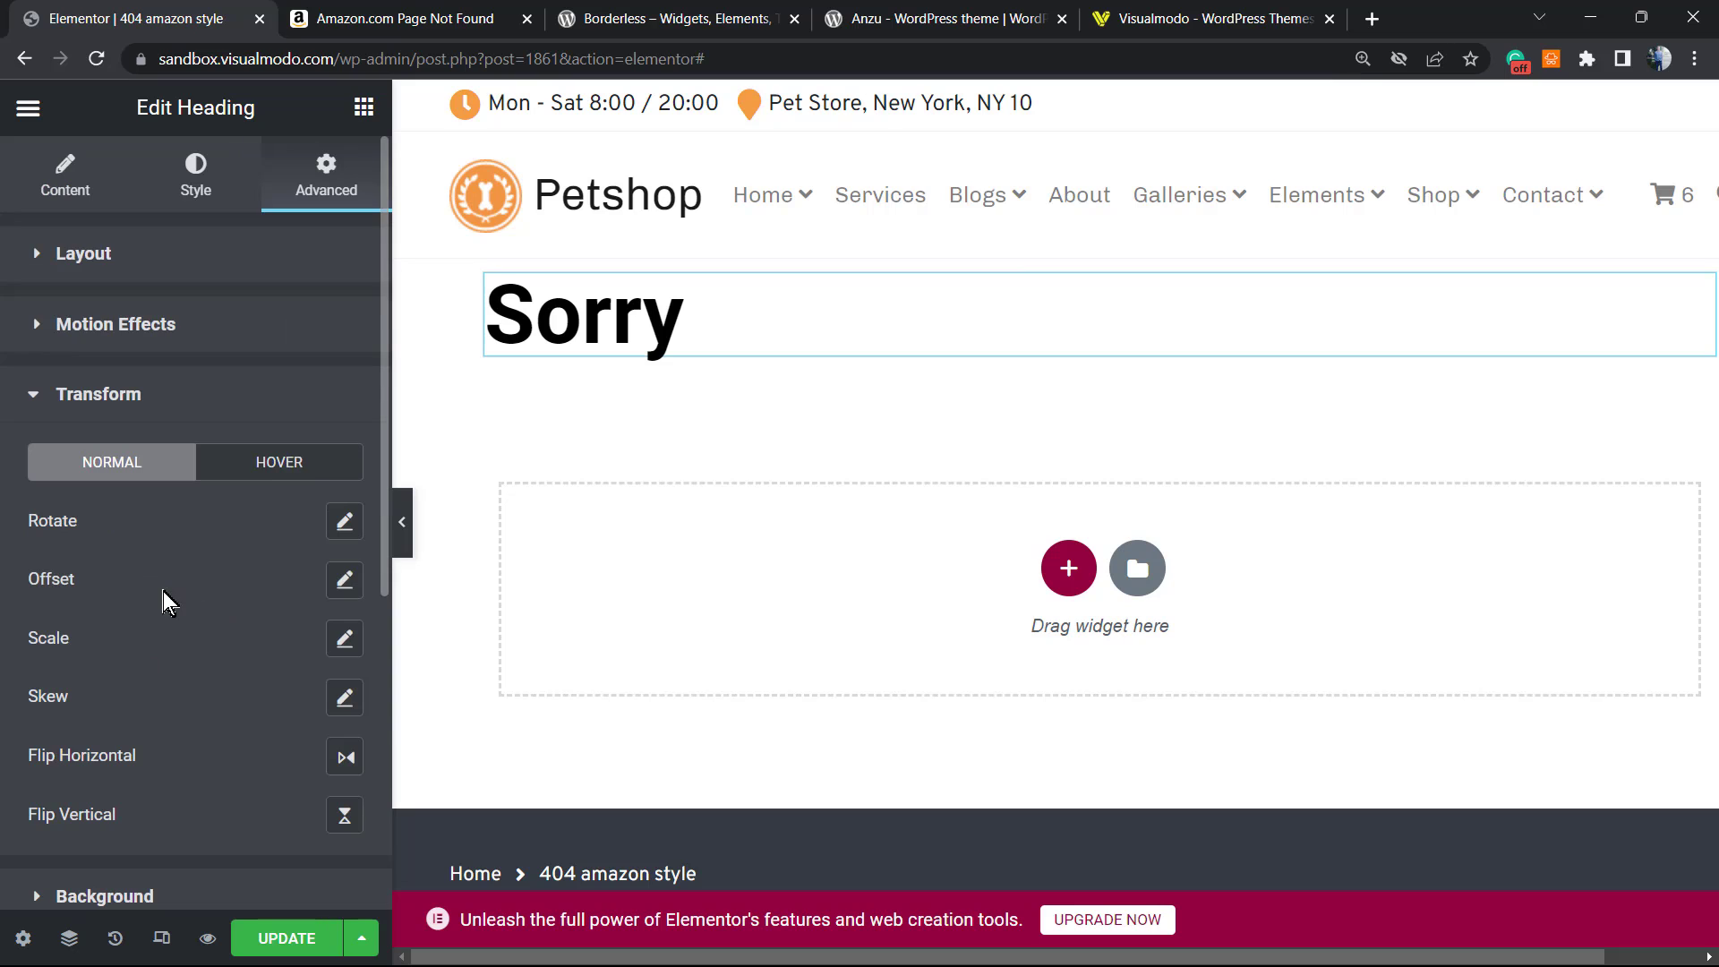
scroll(215, 591, down, 2)
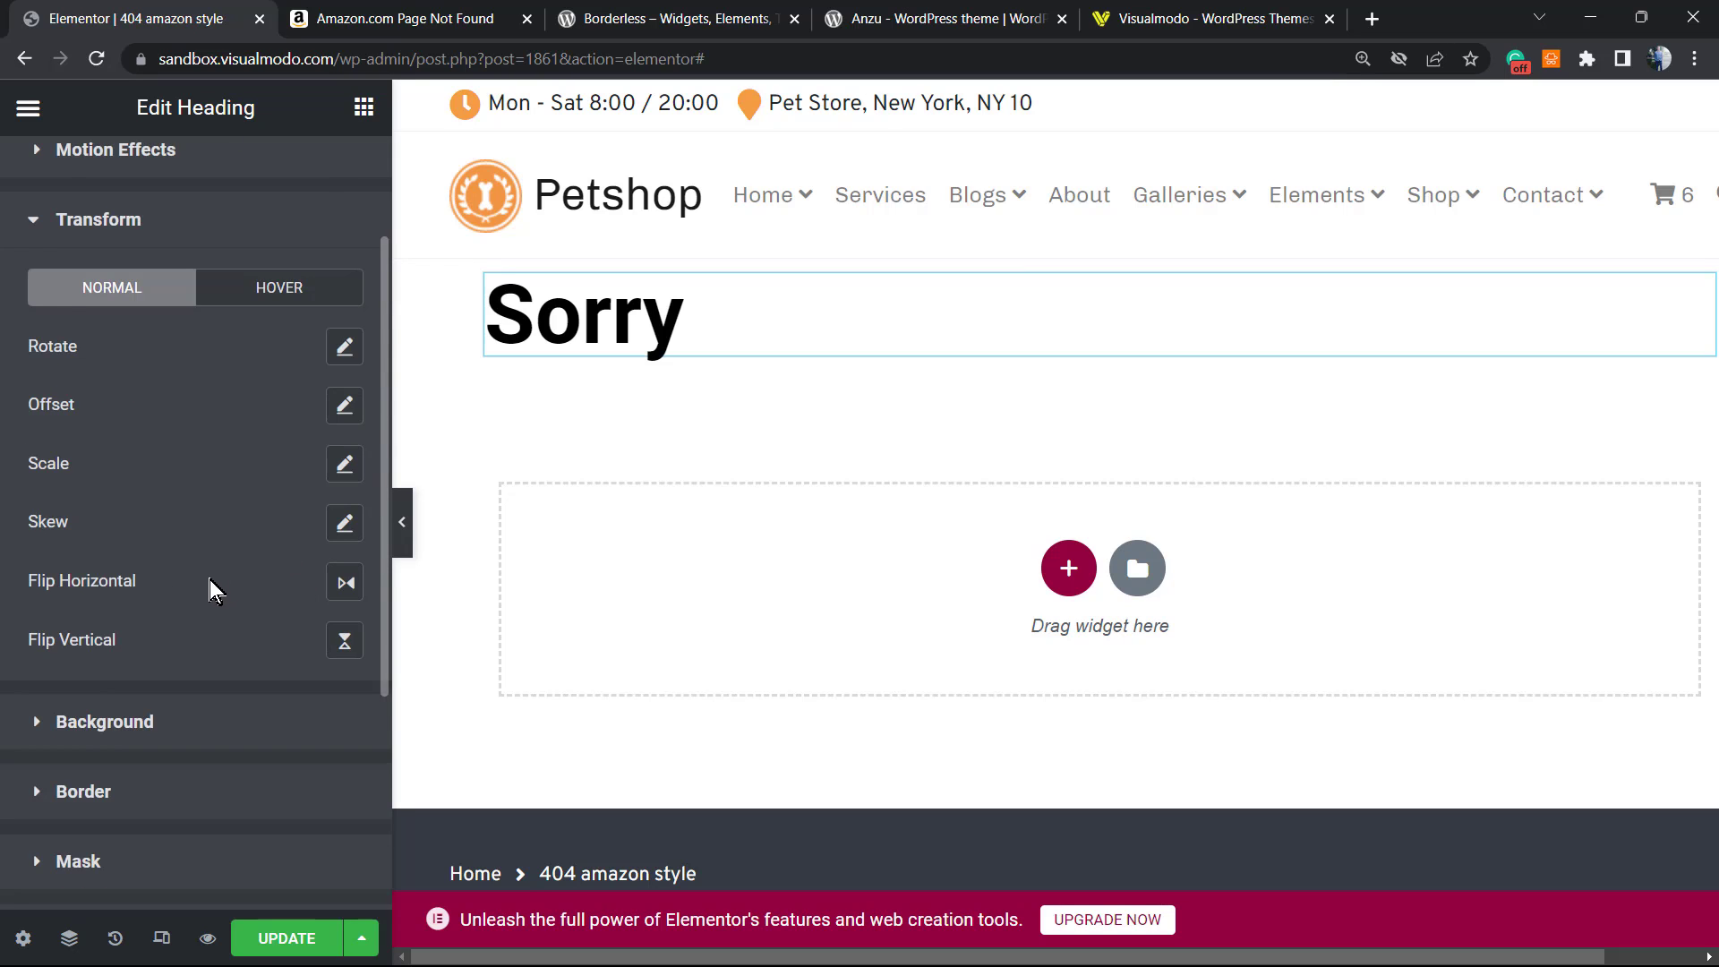
scroll(199, 620, down, 2)
scroll(198, 619, down, 1)
scroll(215, 659, up, 1)
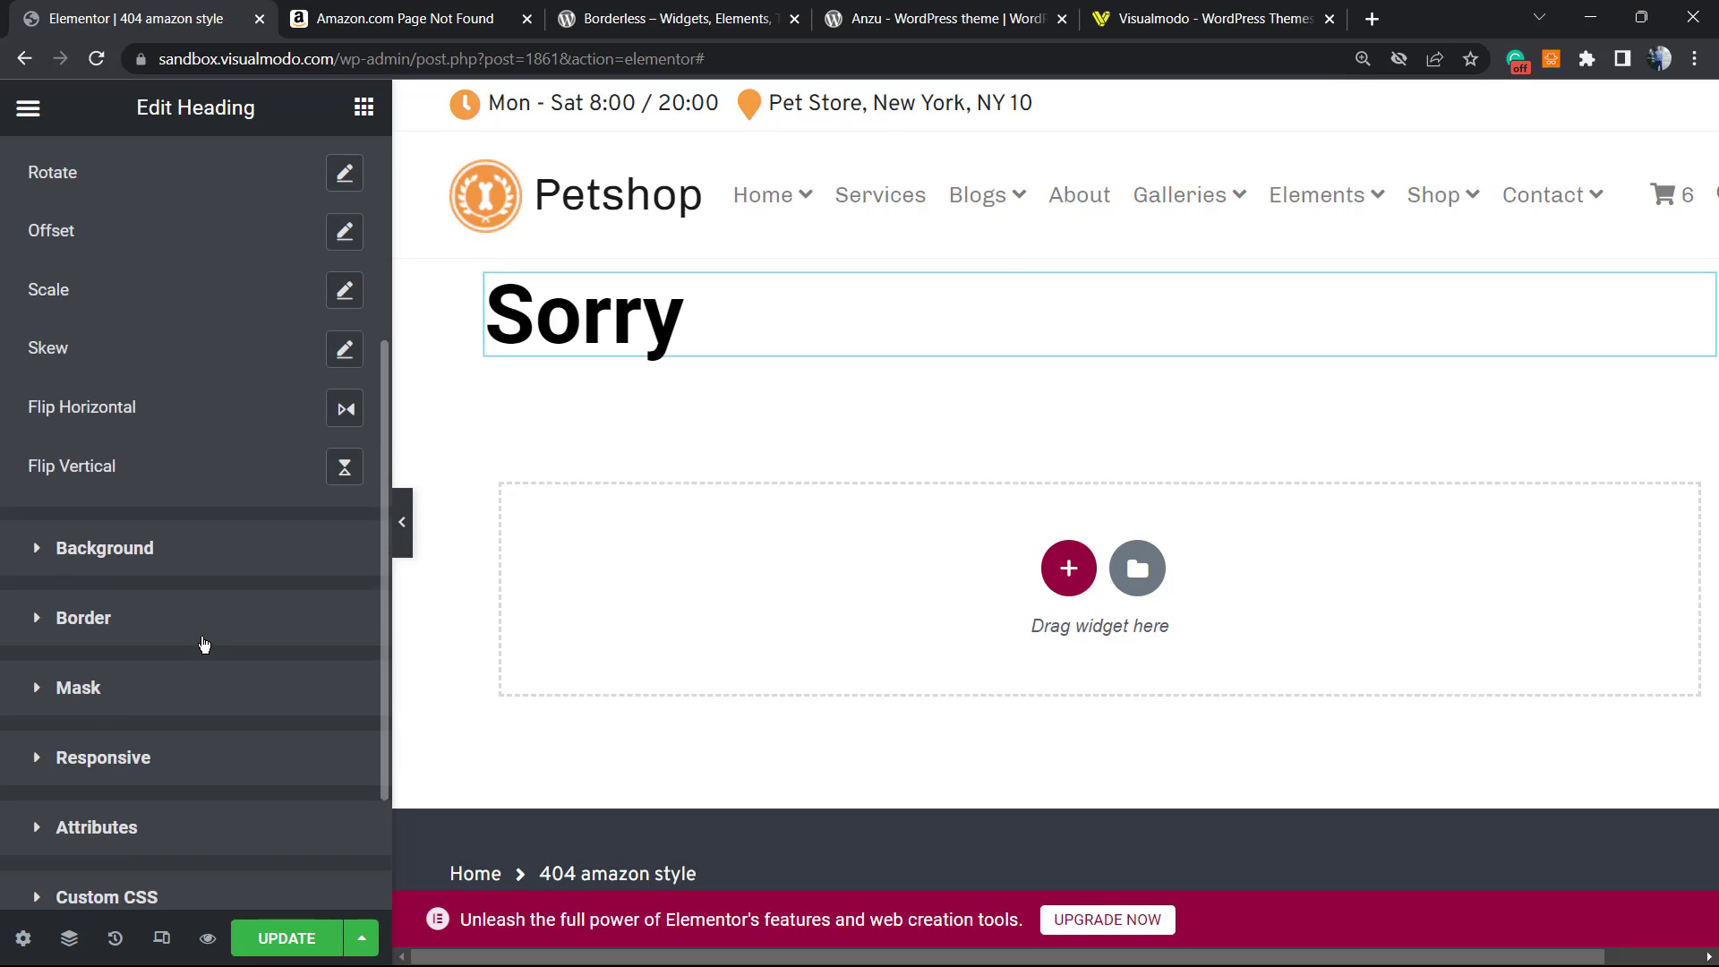
scroll(201, 638, up, 2)
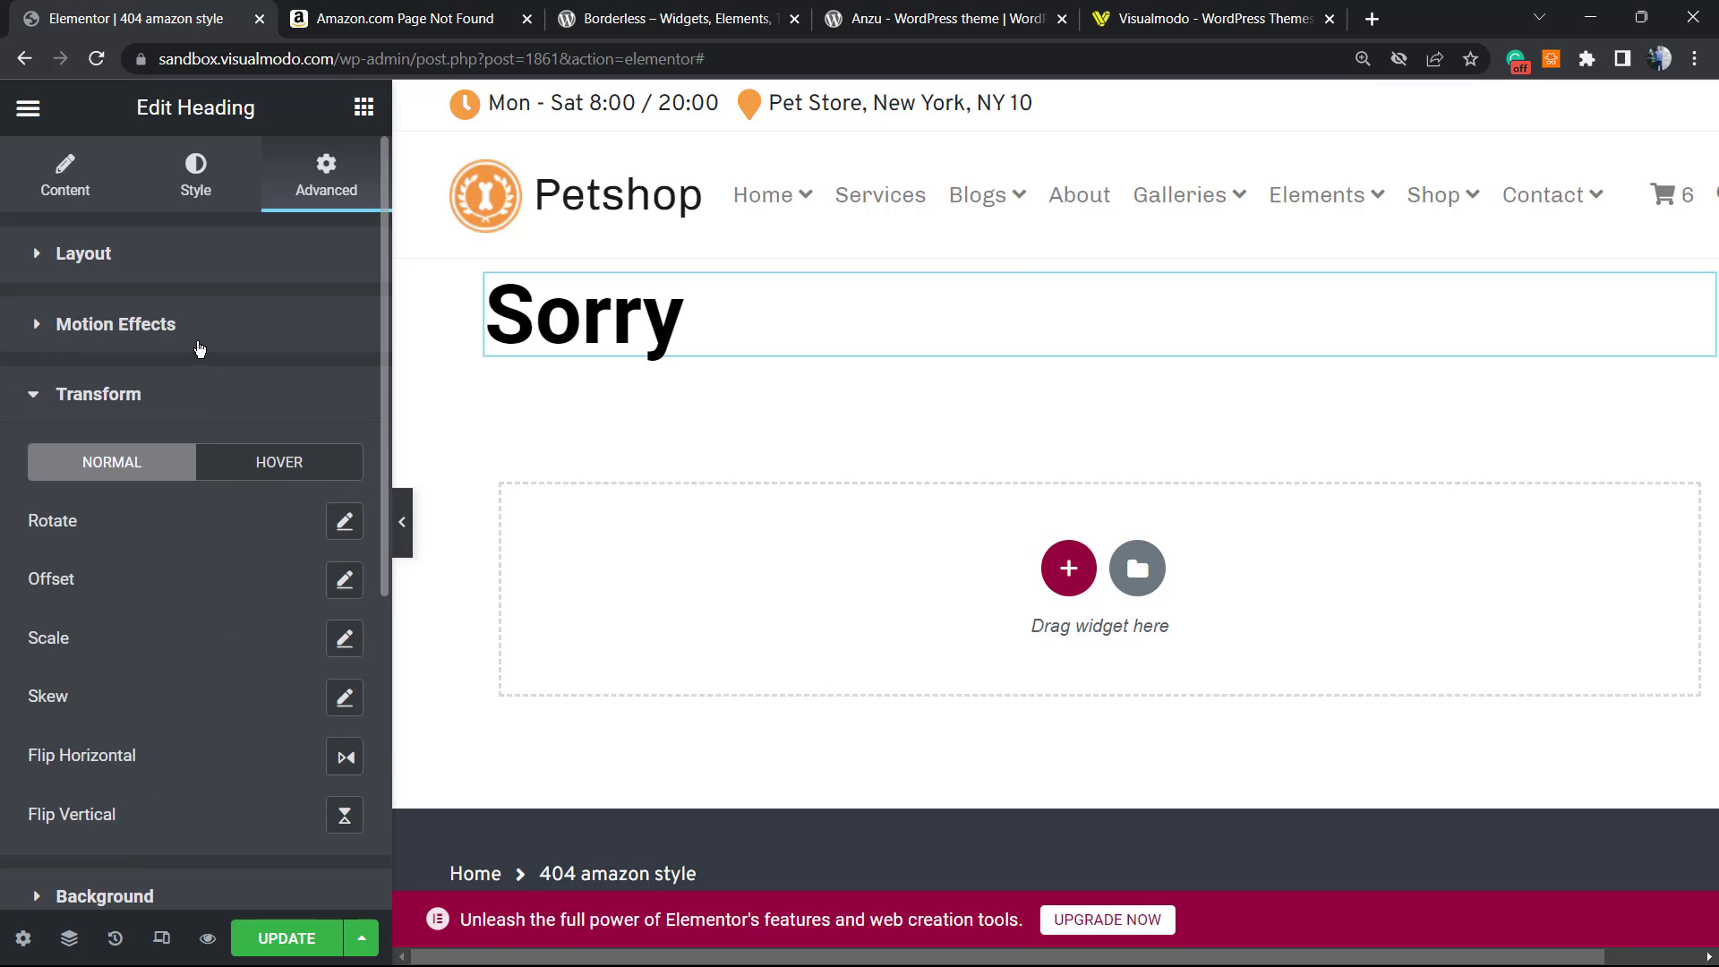
click(195, 324)
click(192, 258)
click(190, 266)
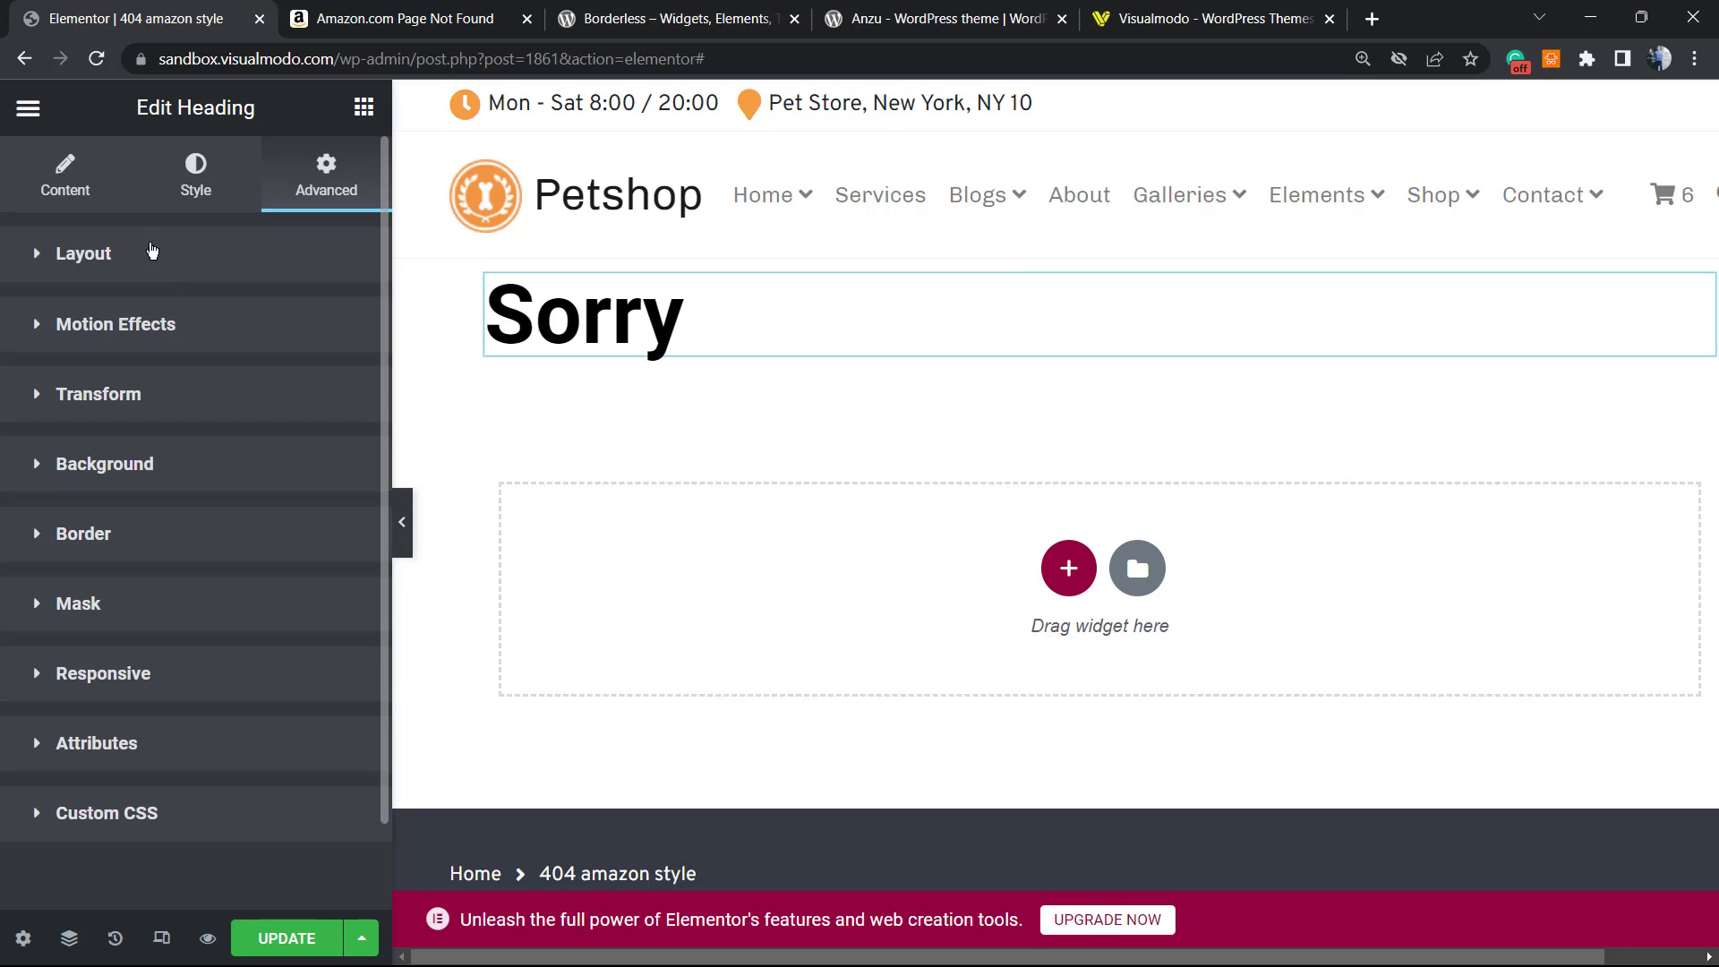
click(61, 177)
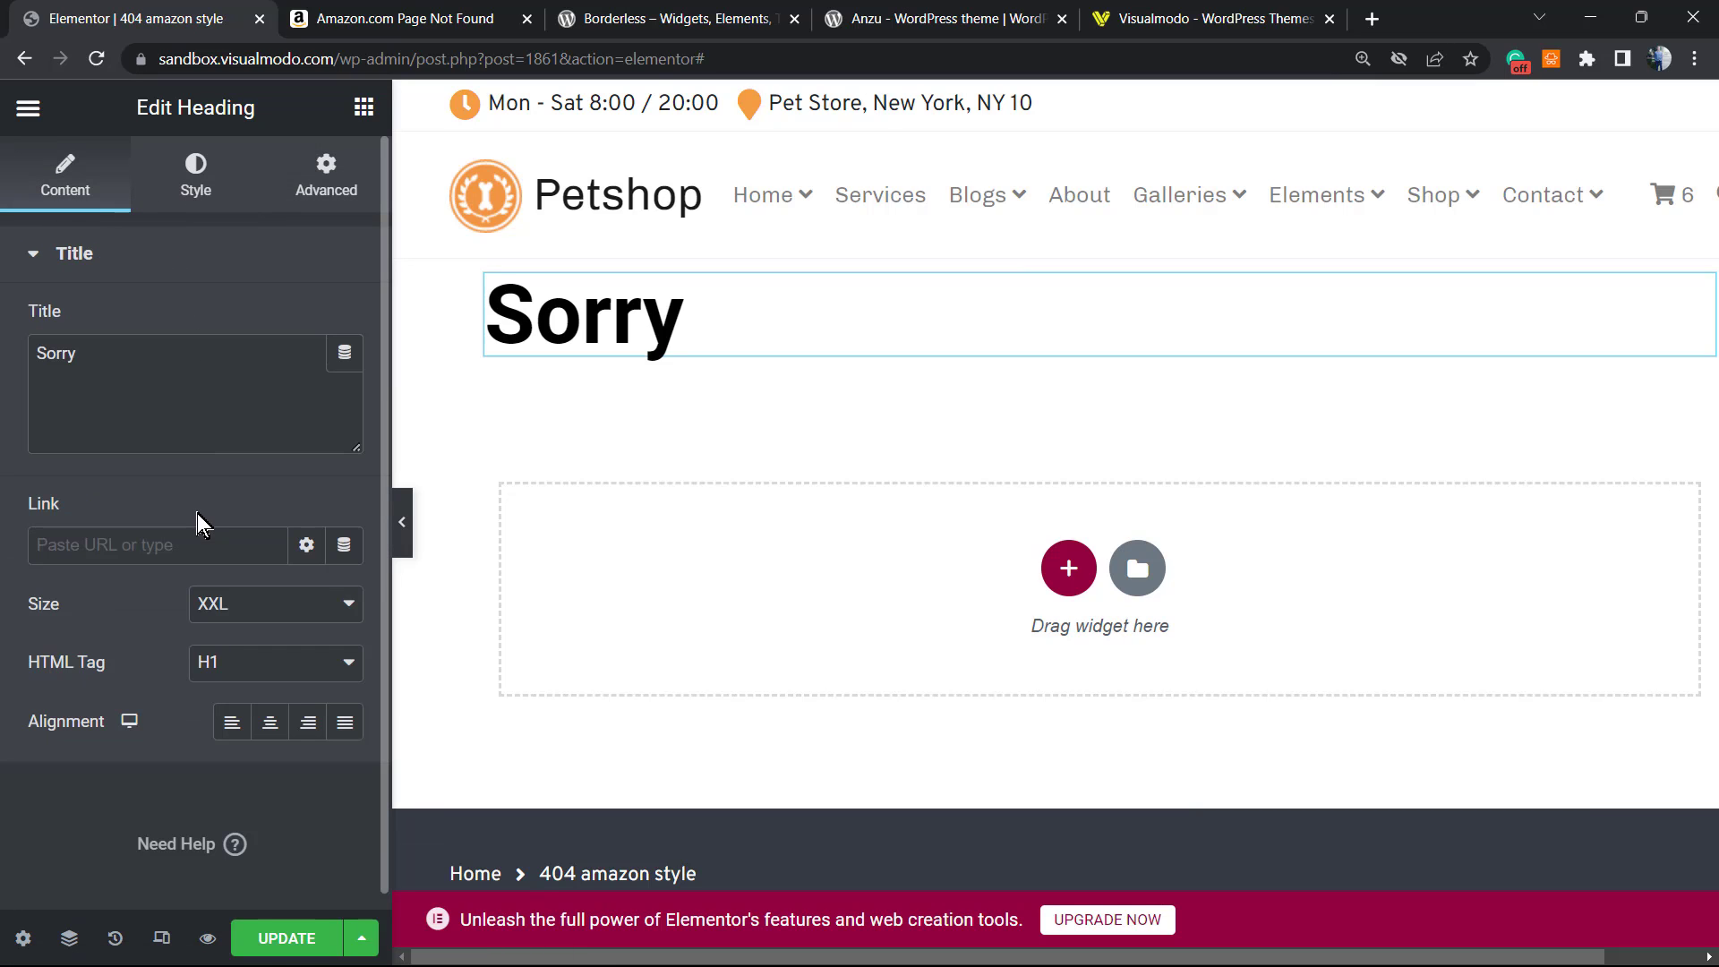
scroll(202, 524, down, 1)
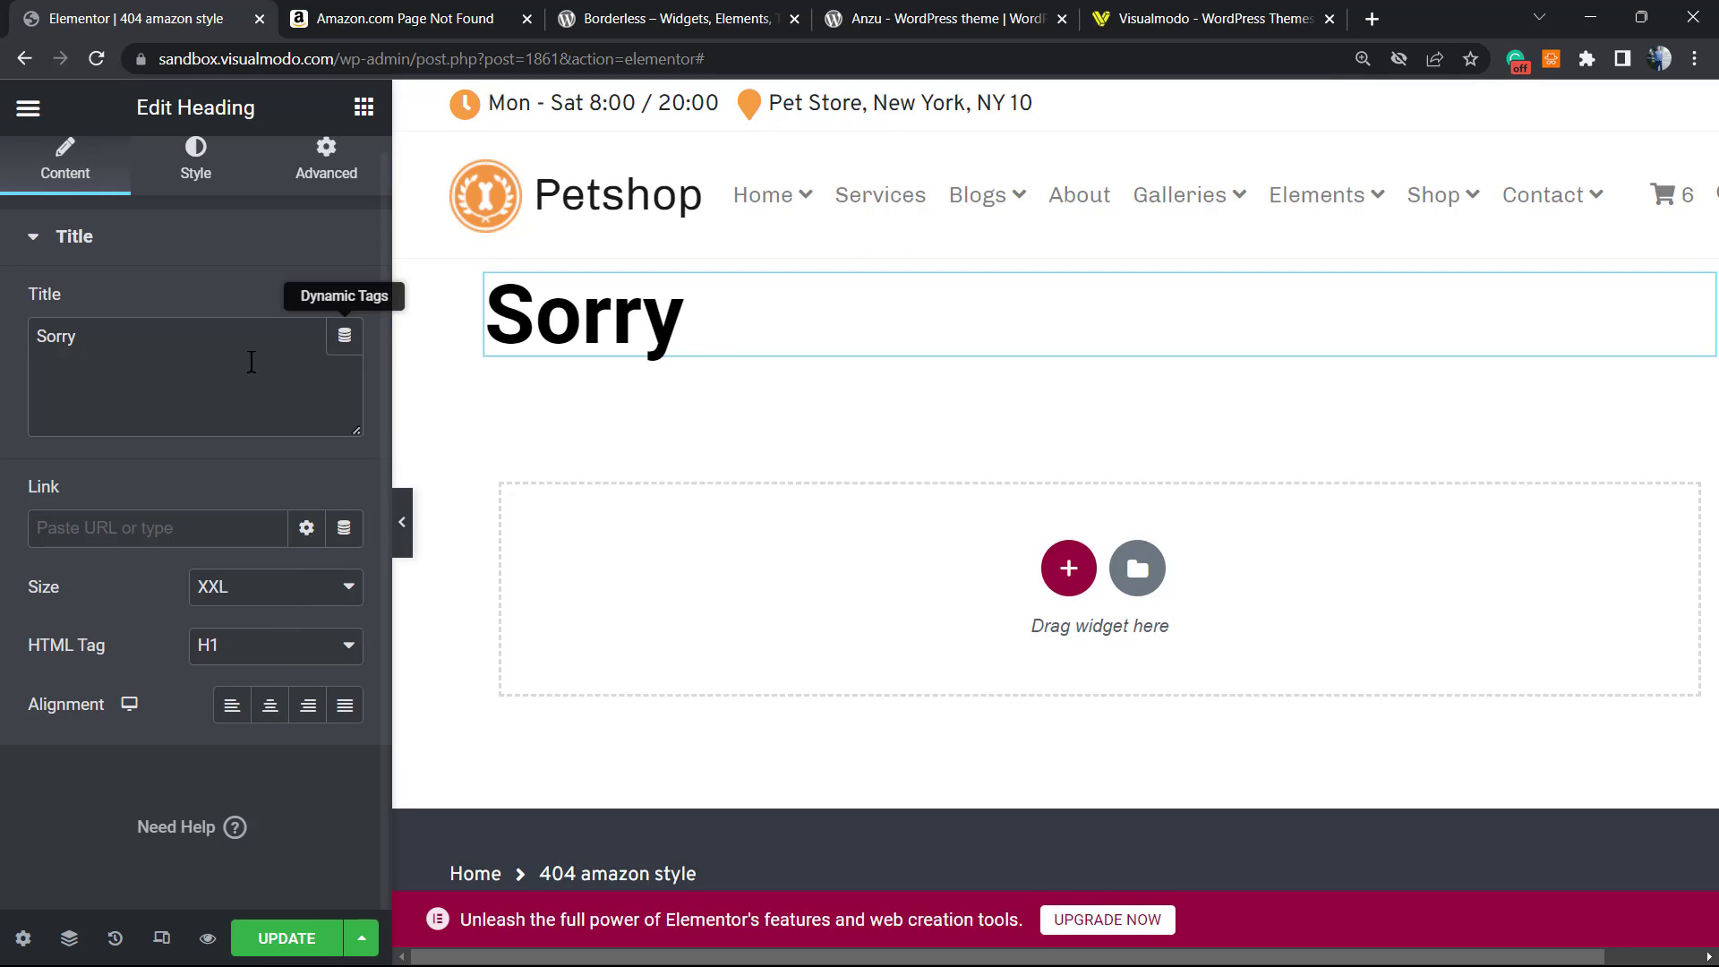
- Add a heading below Sorry with Amazon's phrase 'we couldn't find that page'
click(27, 111)
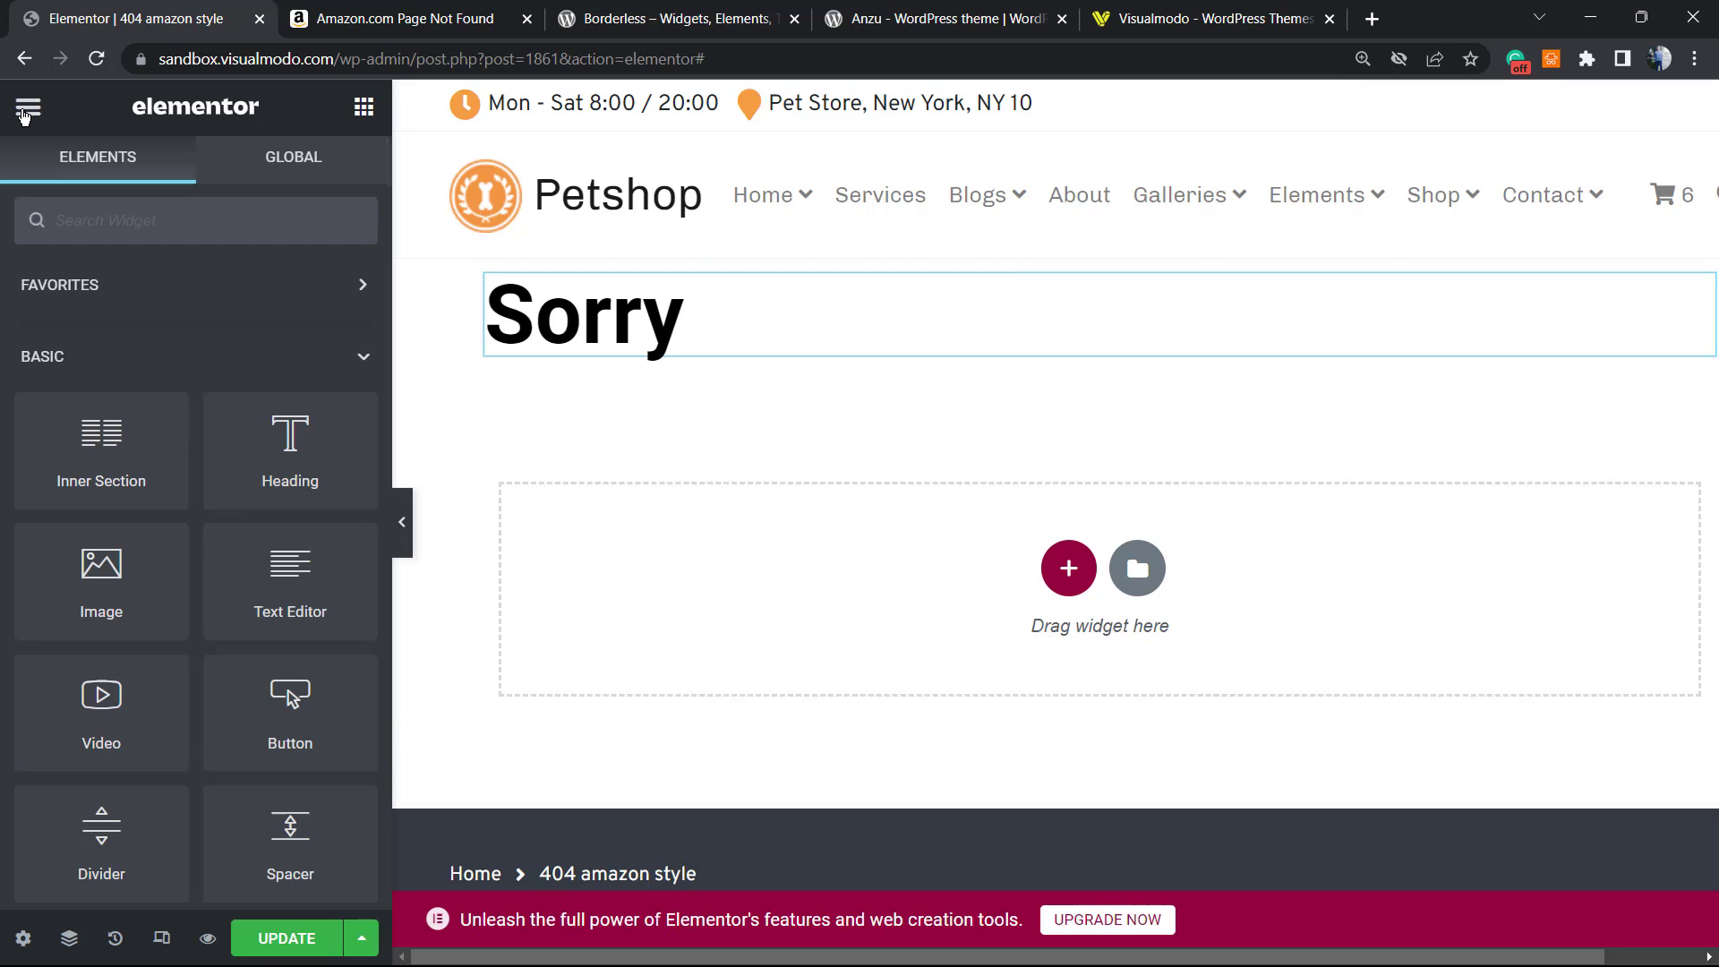
drag(281, 453, 828, 346)
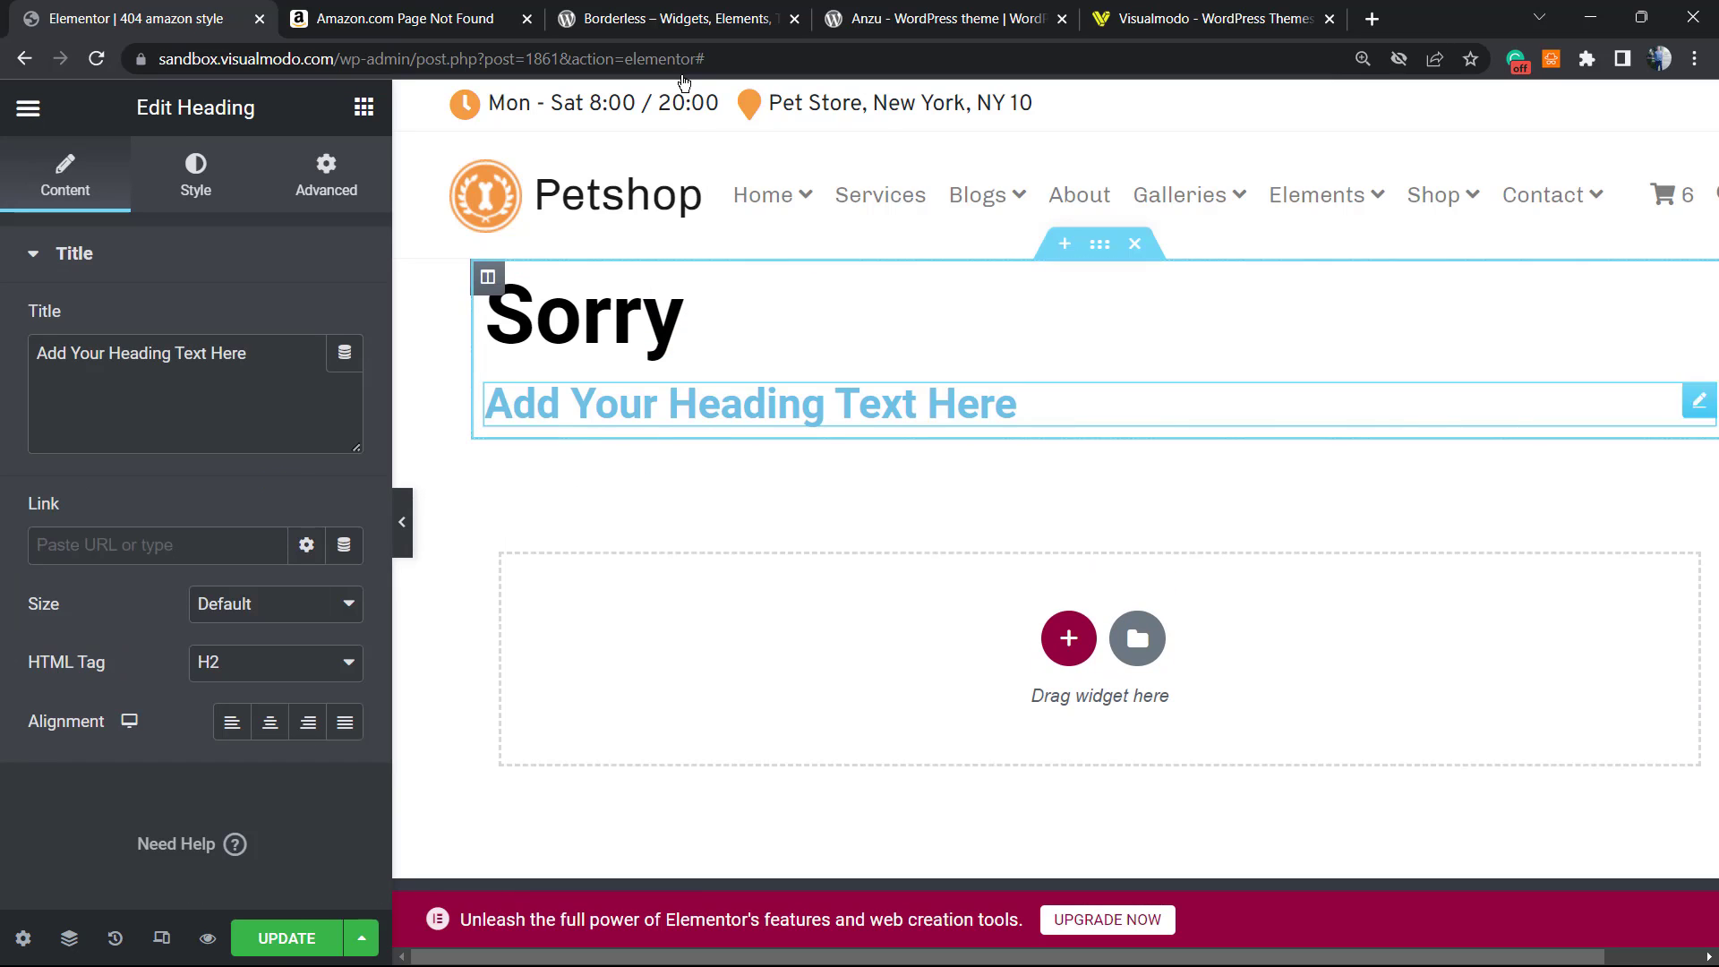
click(403, 17)
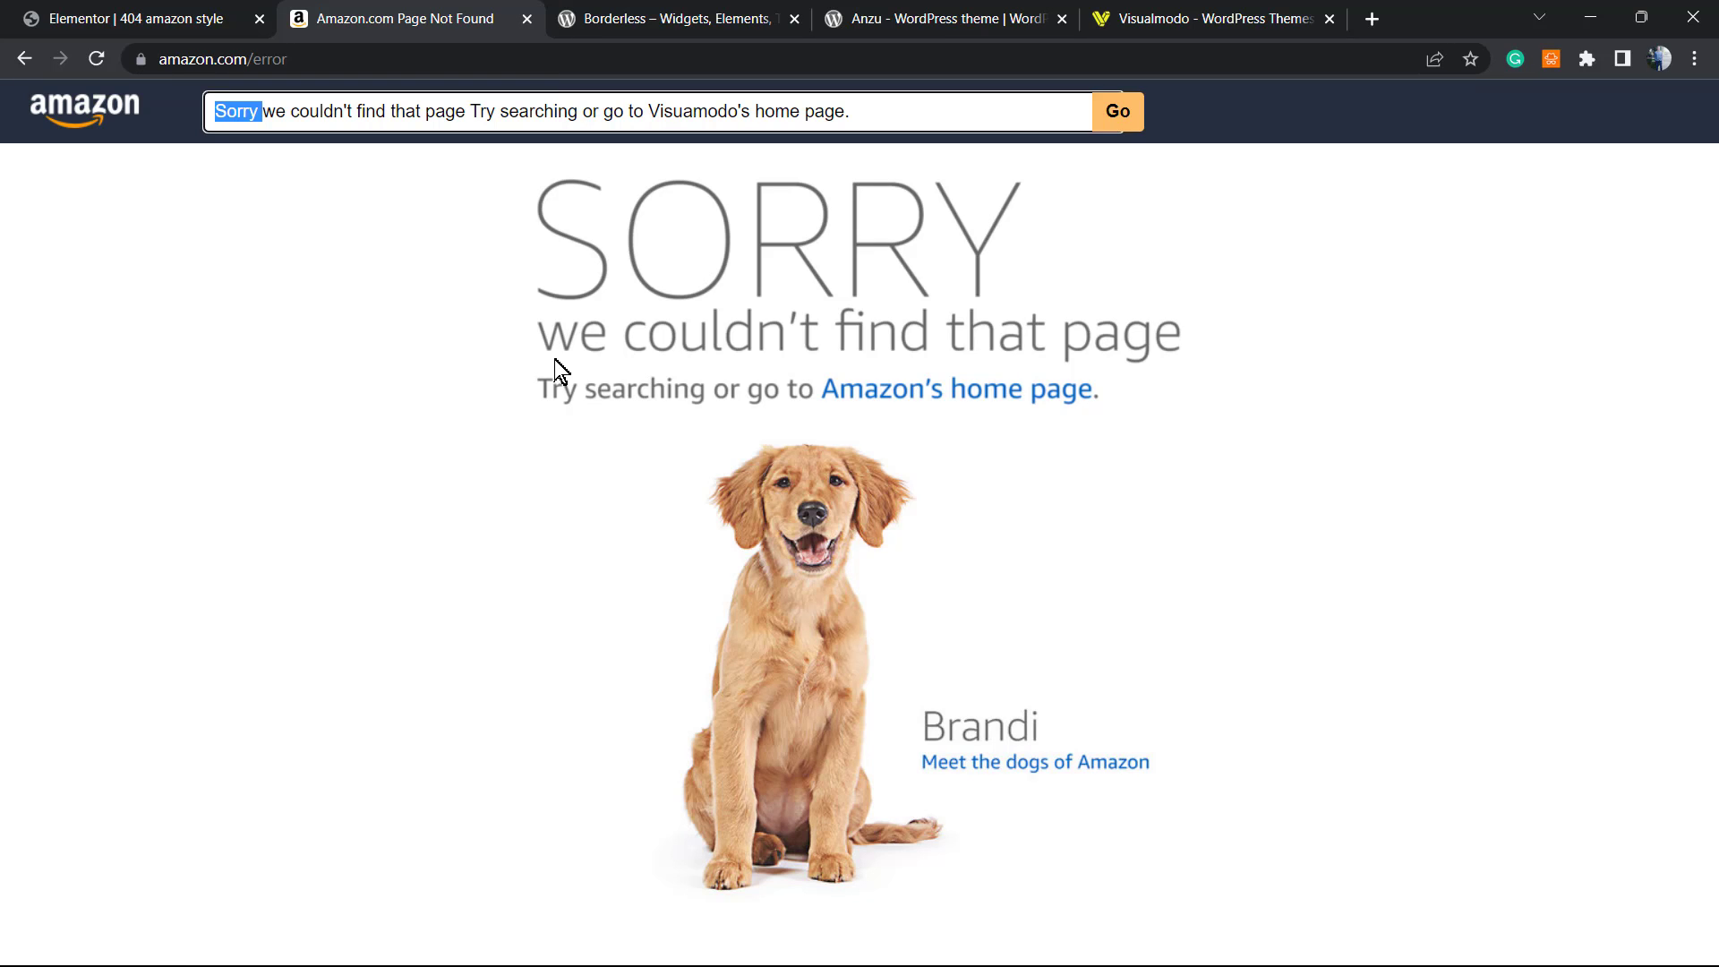
click(293, 111)
drag(258, 103, 461, 111)
click(344, 110)
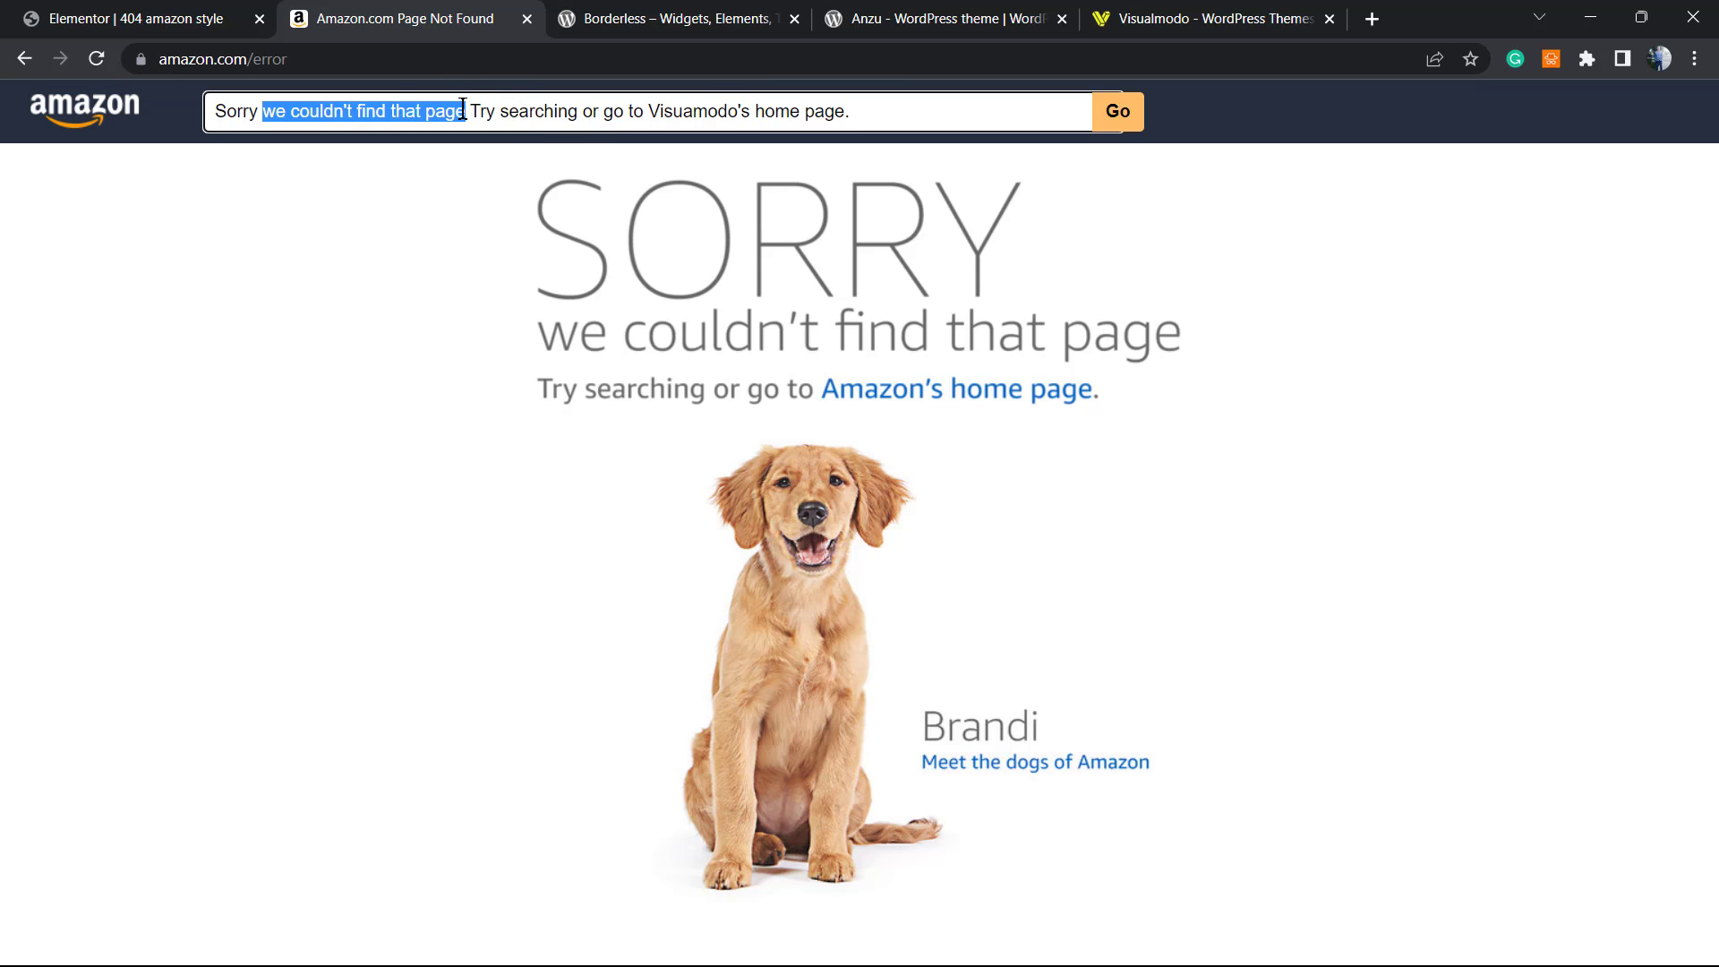
click(175, 18)
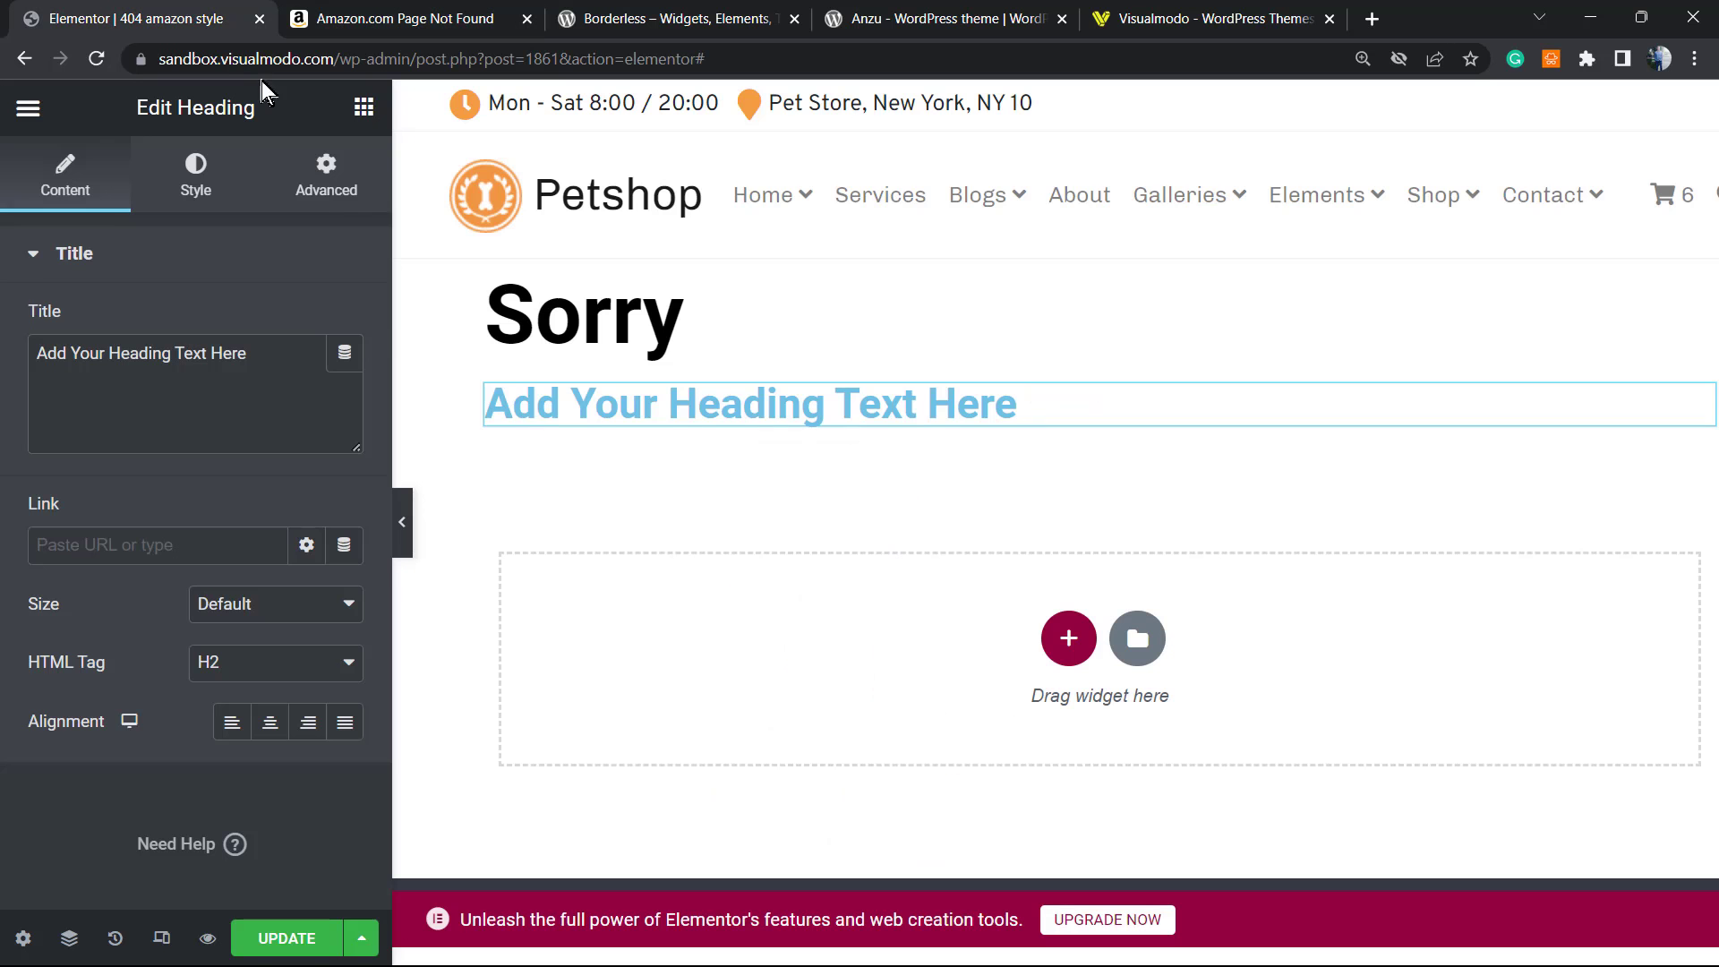
double_click(149, 355)
key(ctrl+a)
text(we couldn't find that page)
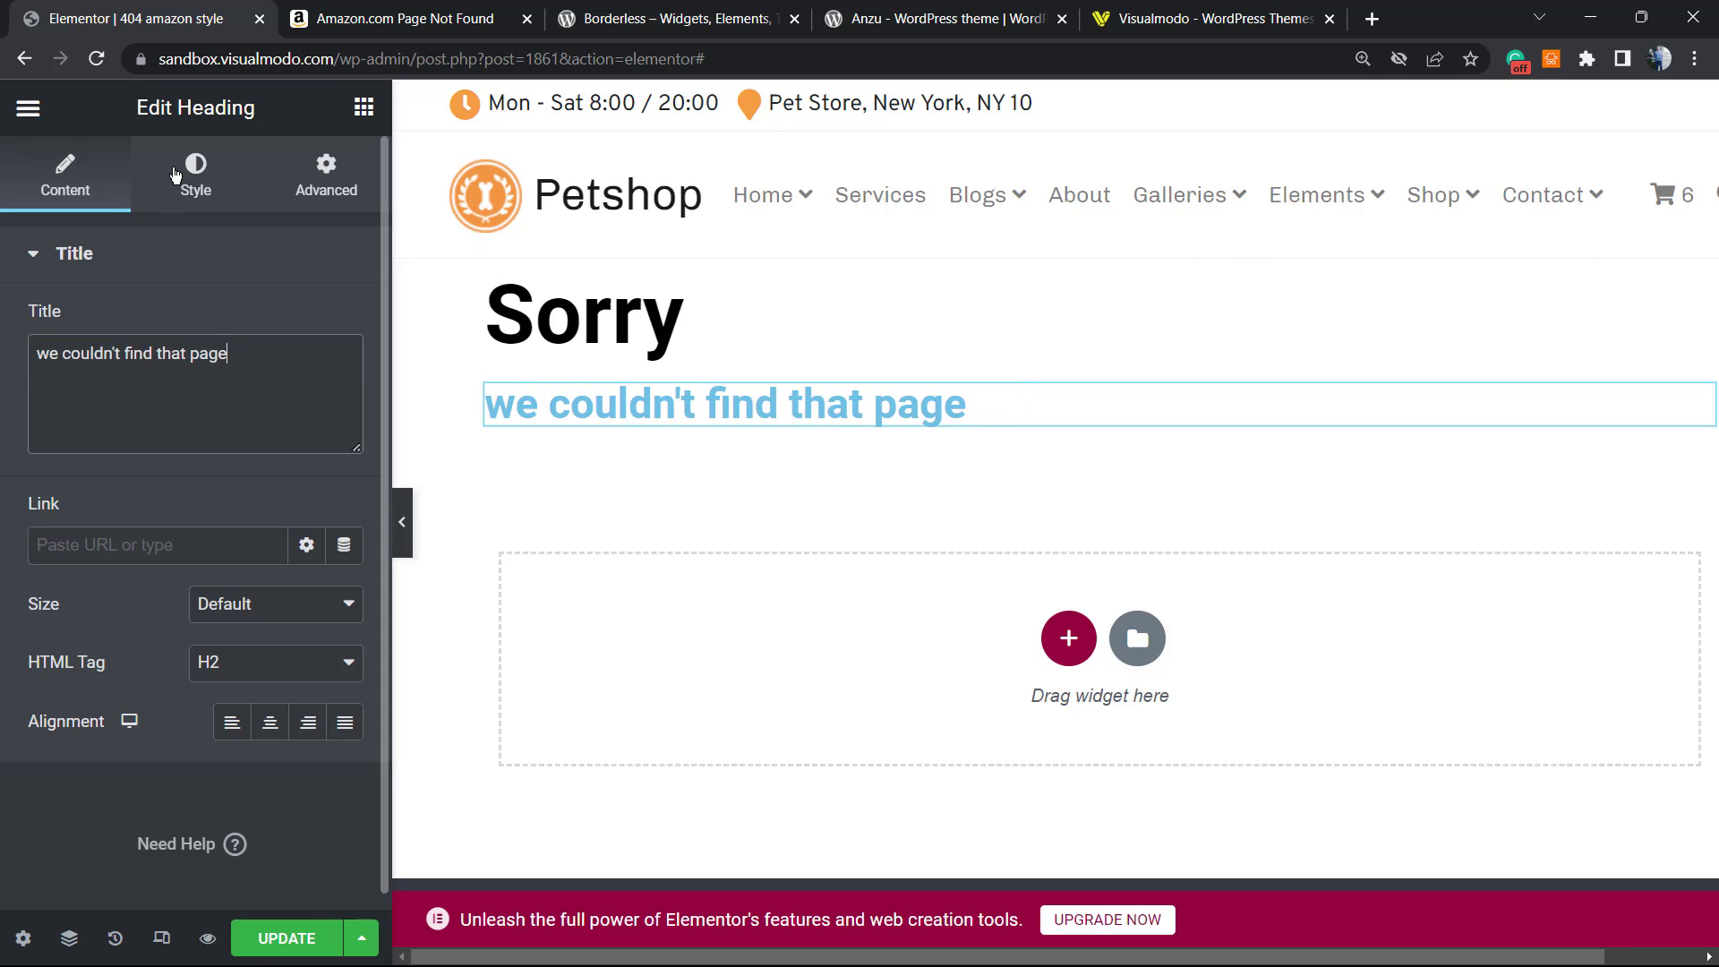
- Make the subheading black at XL size, then select the Sorry heading's title
click(195, 174)
click(343, 322)
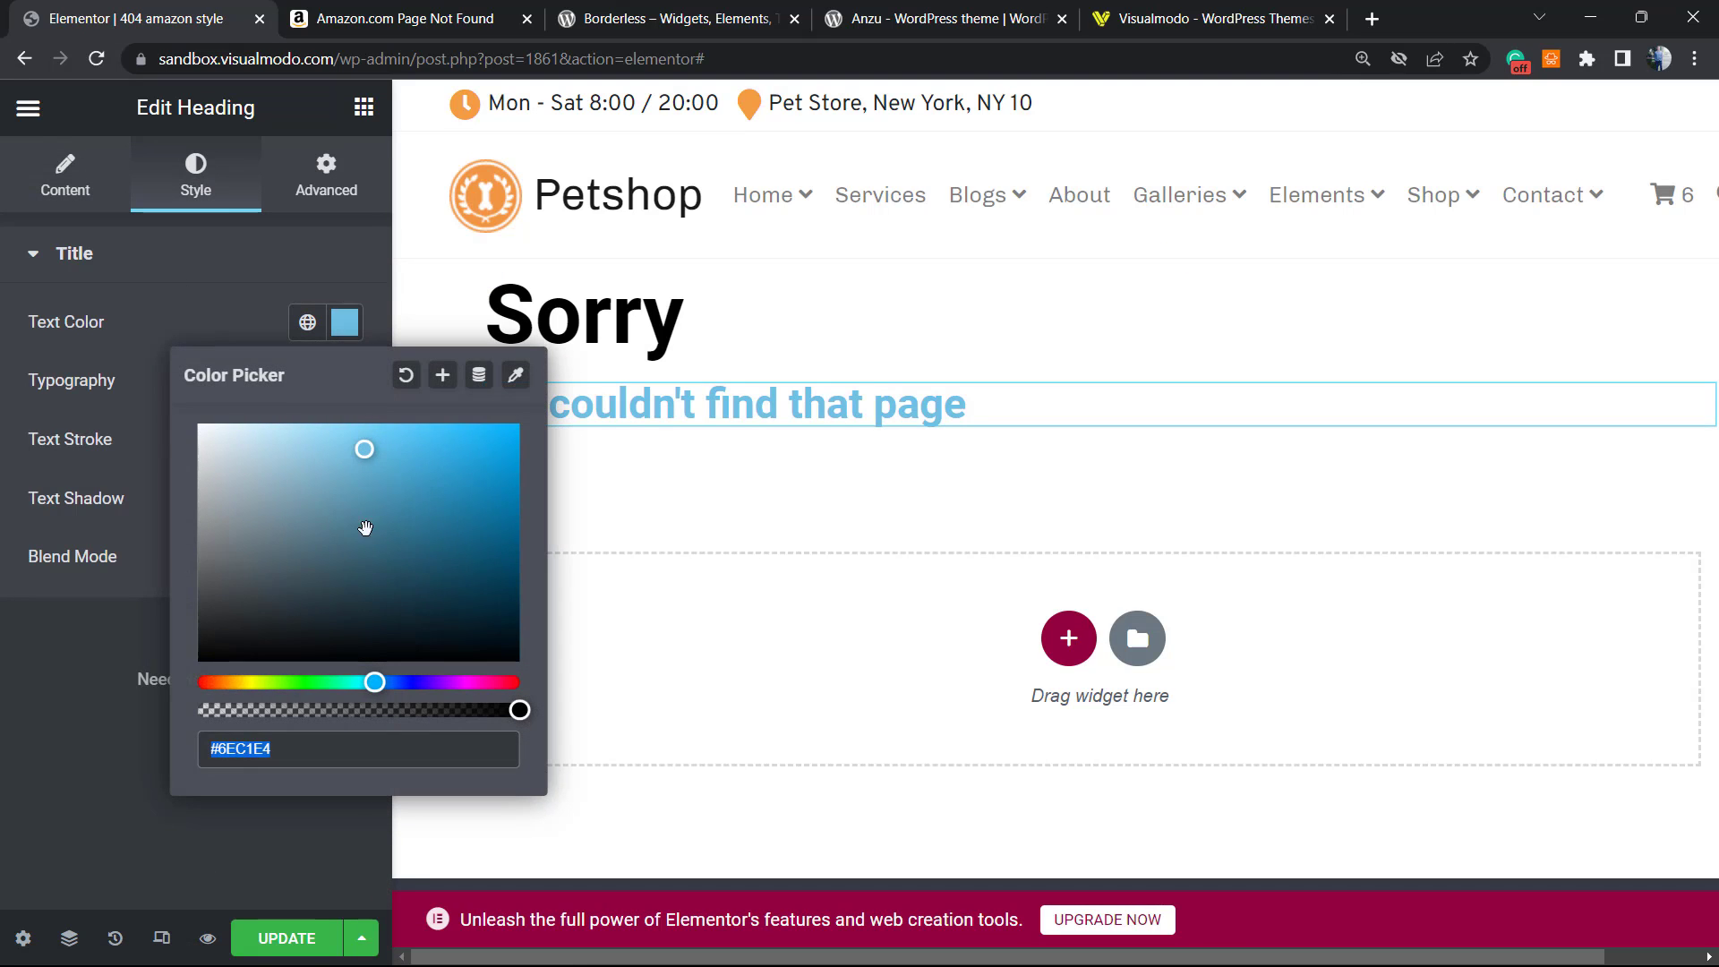
drag(364, 449, 538, 688)
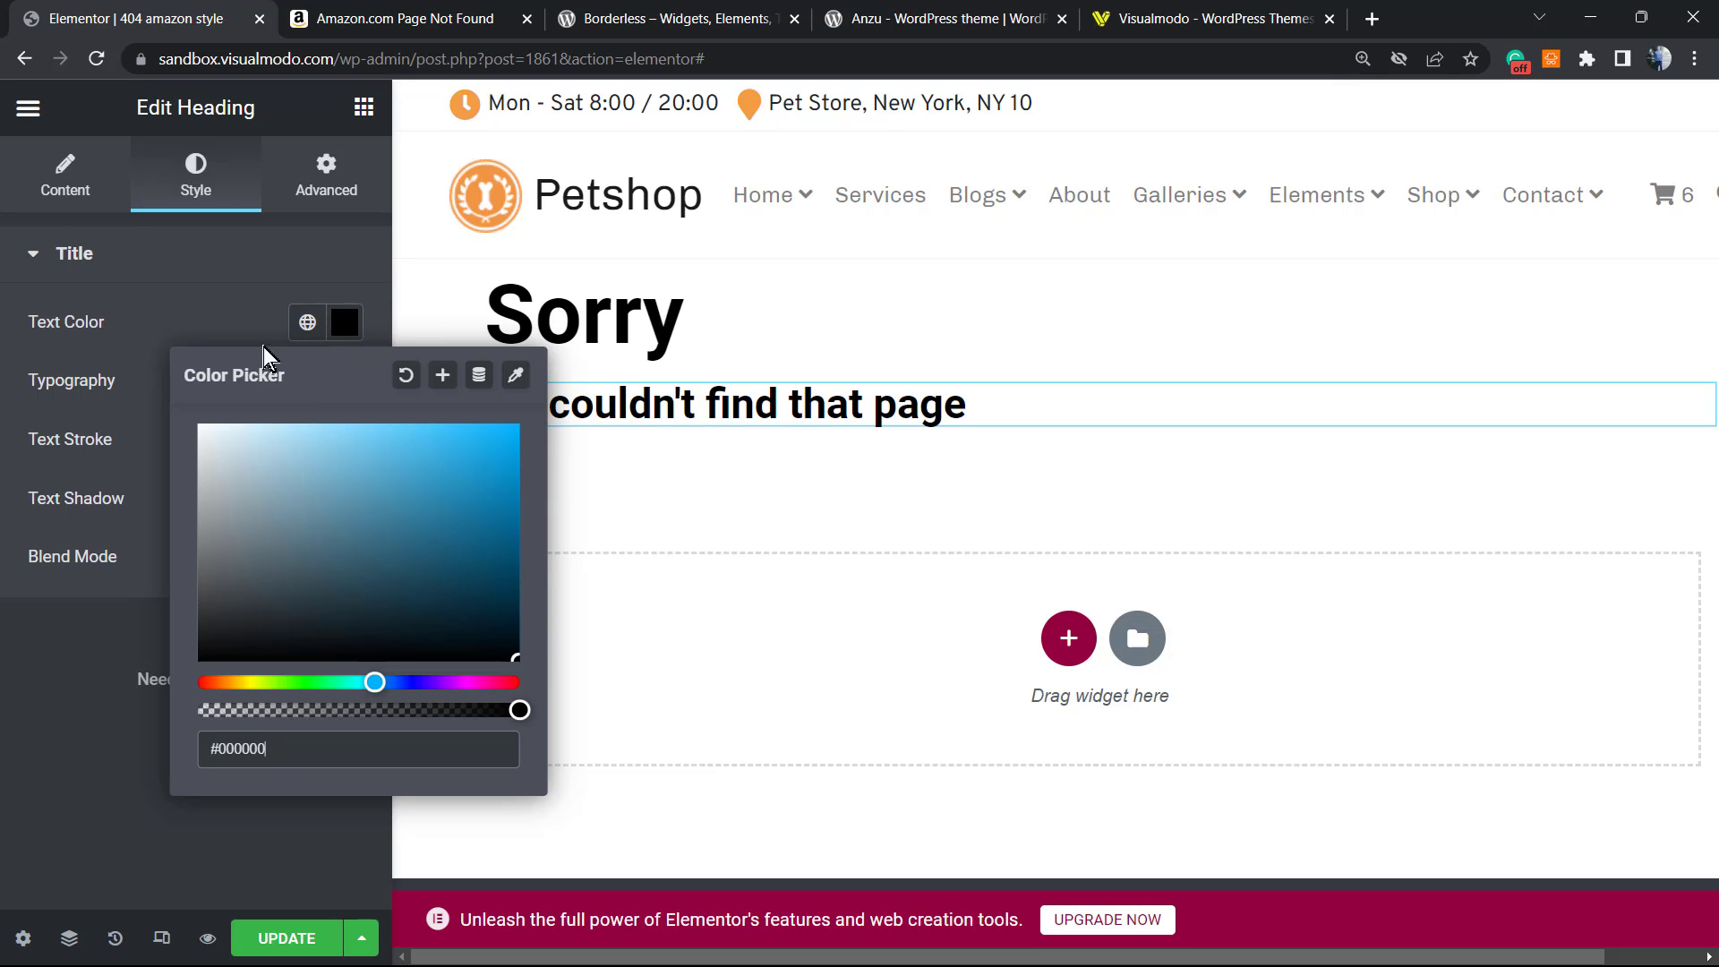
click(94, 196)
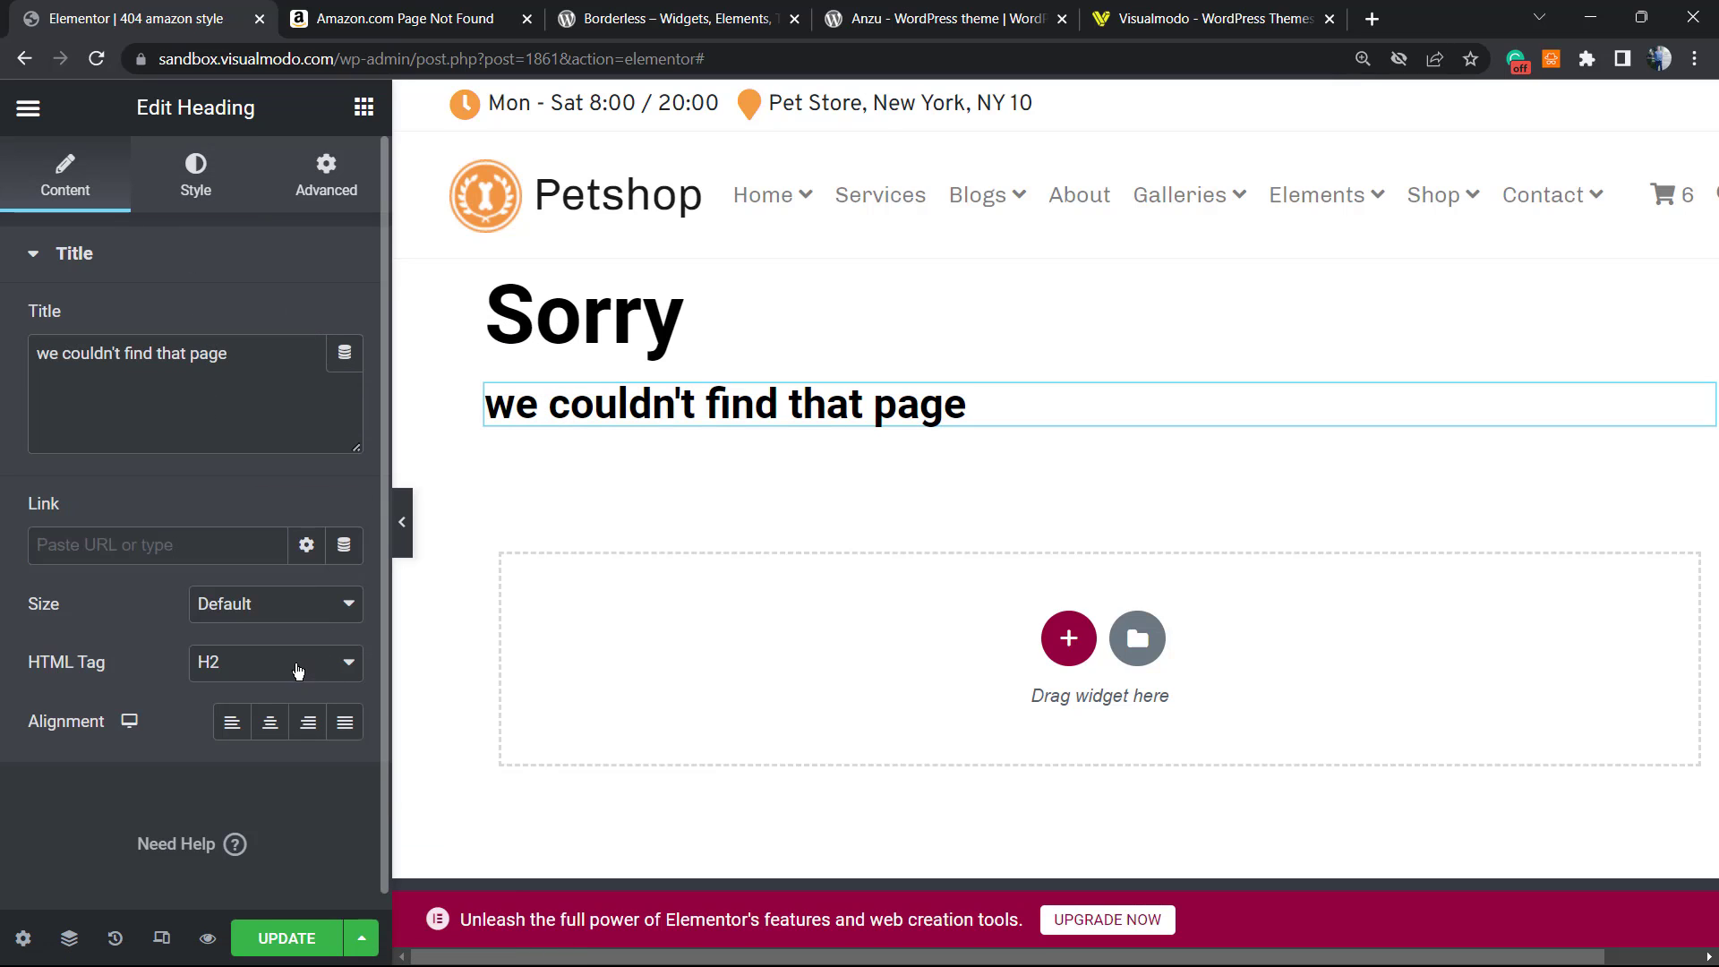
click(285, 608)
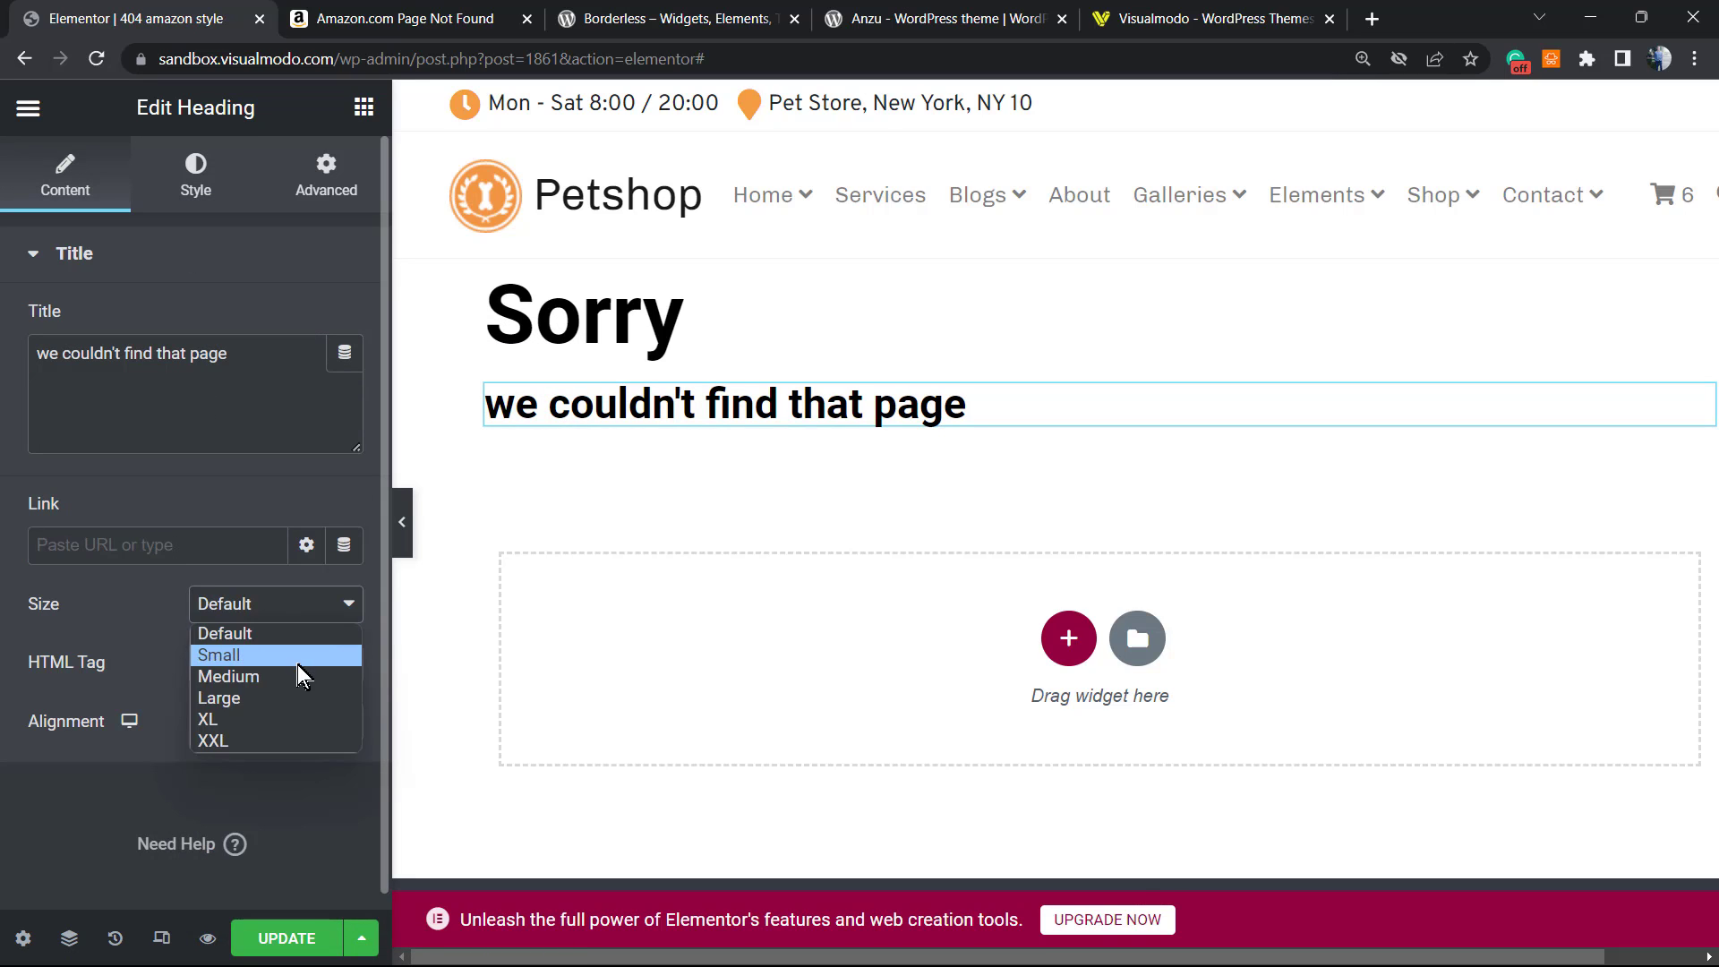
click(306, 695)
click(308, 597)
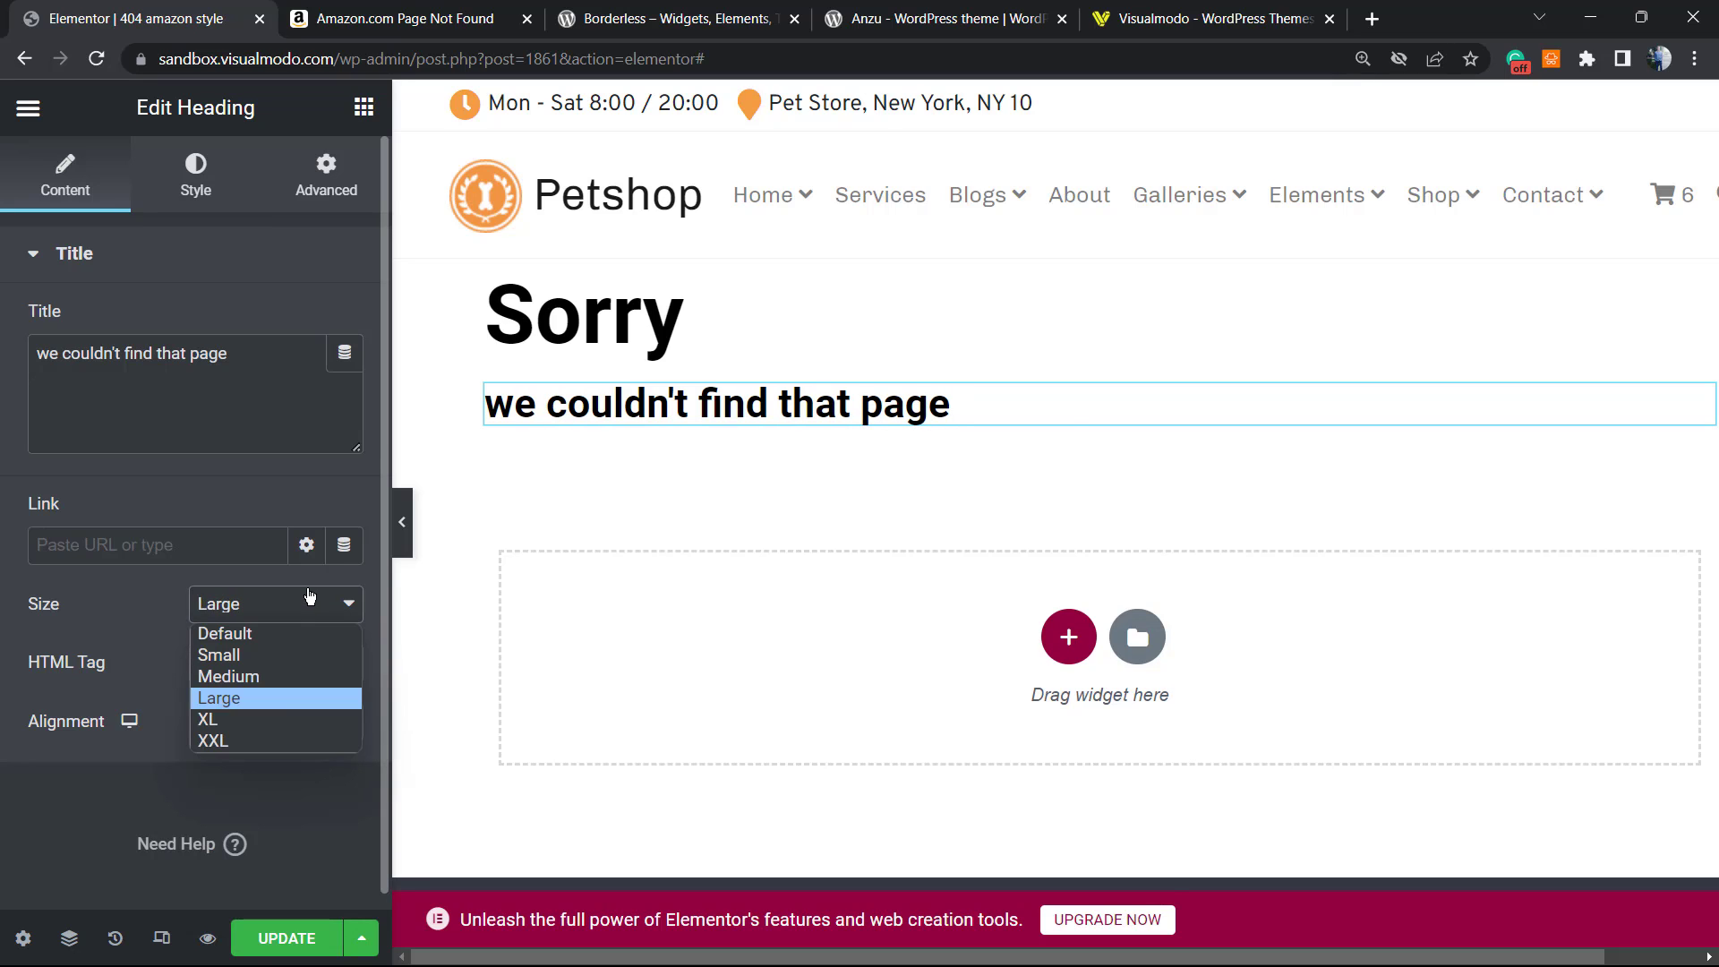
click(303, 717)
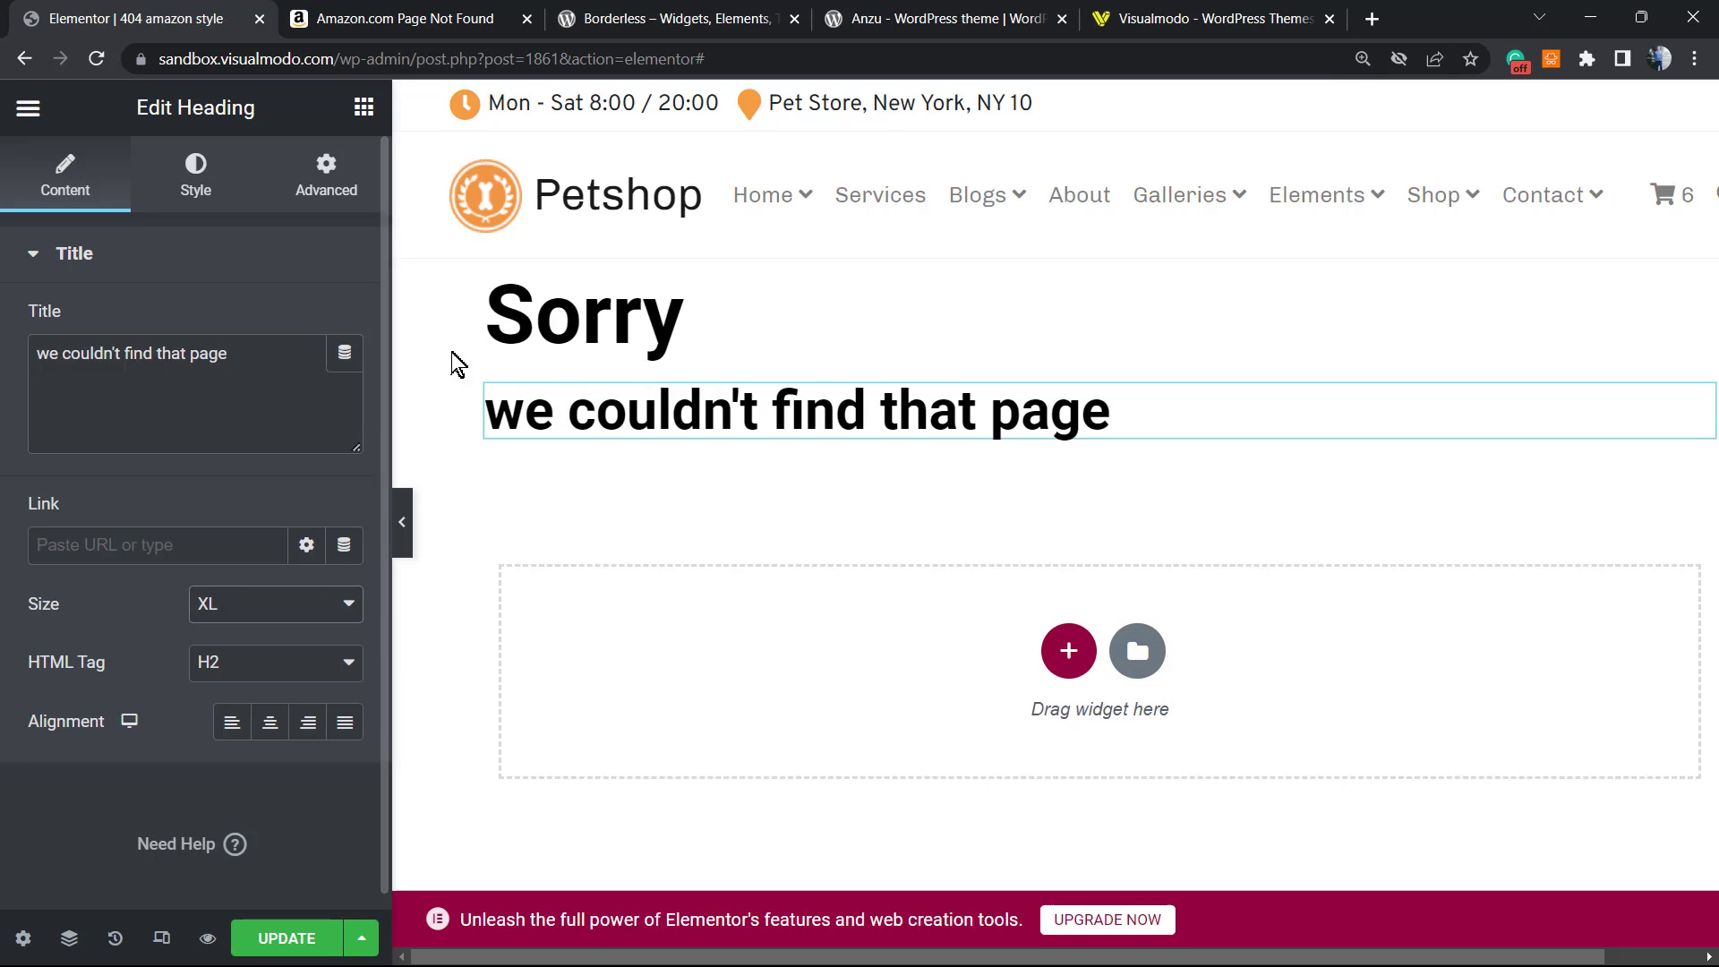
click(551, 302)
double_click(106, 355)
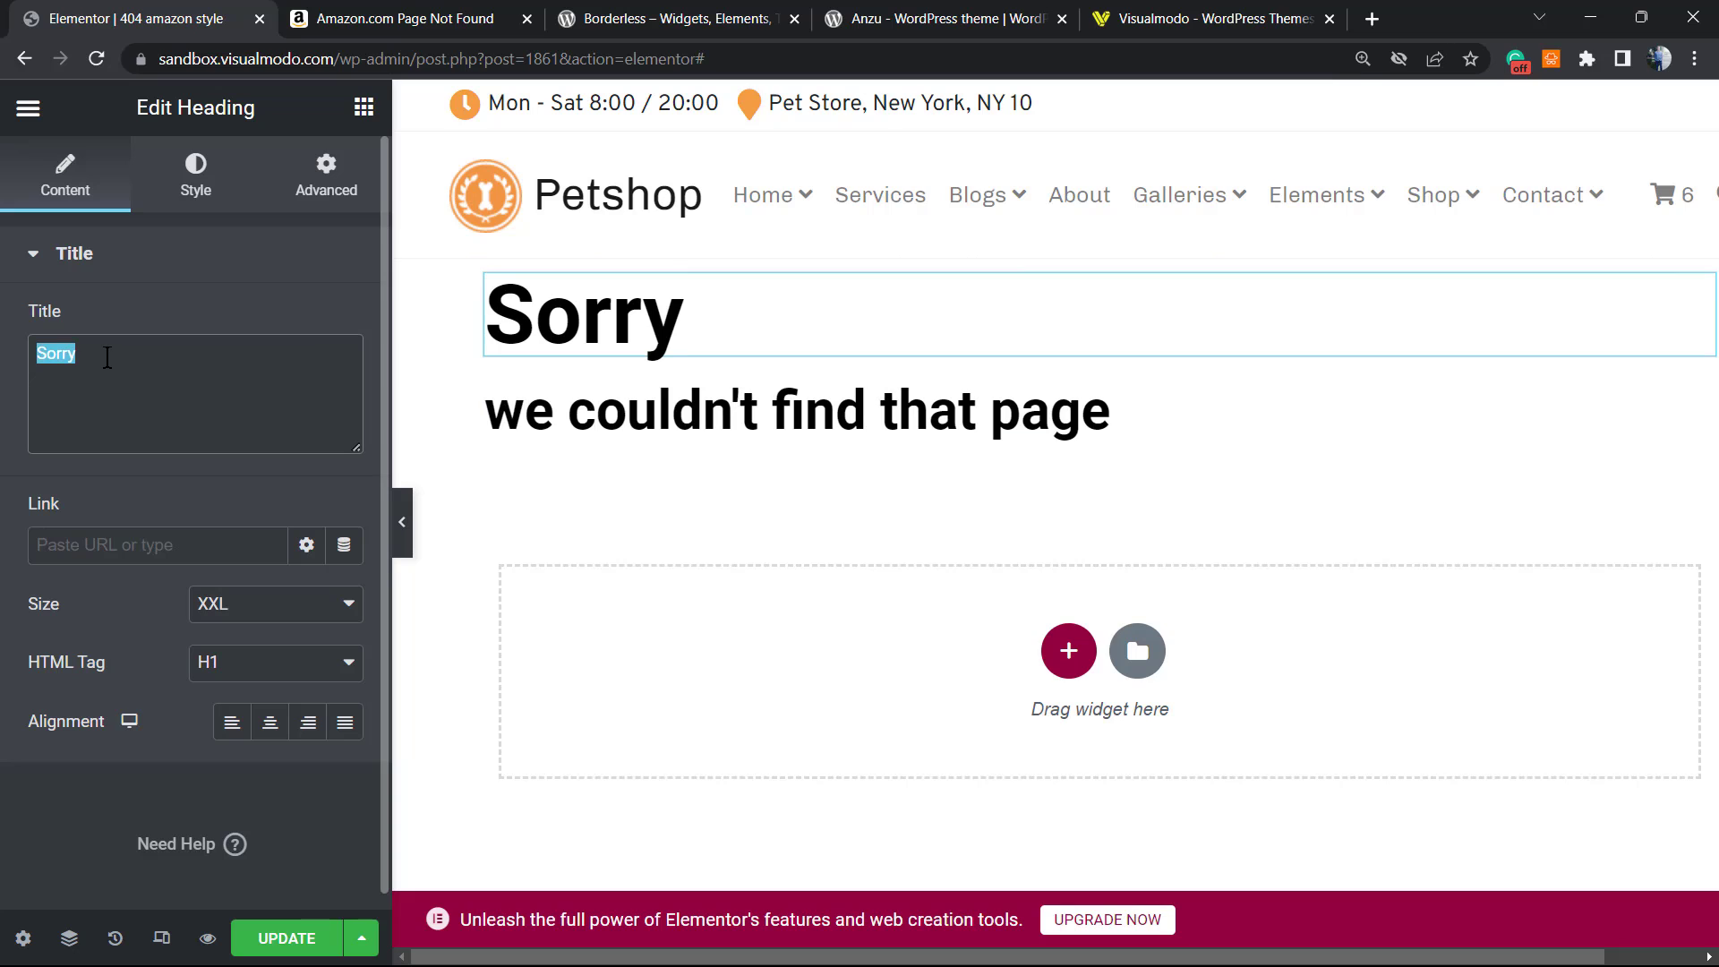
text(SORRY)
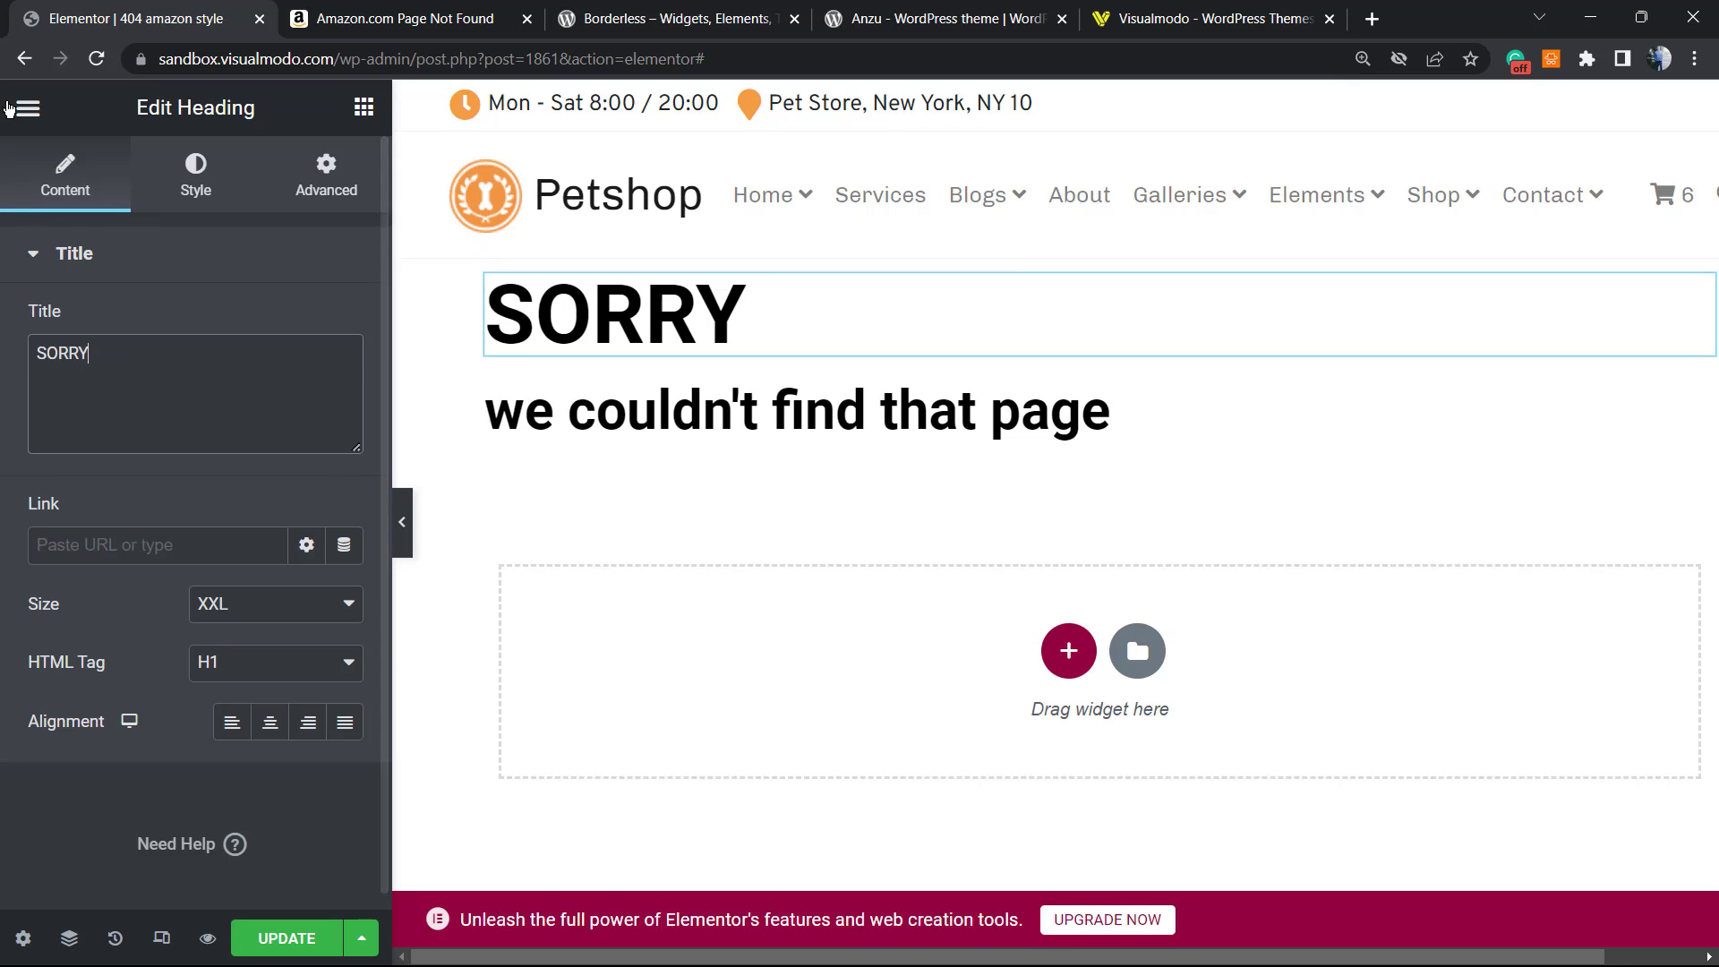
- Add a text block below the subheading with Amazon's 'Try searching or go to…' sentence
click(11, 108)
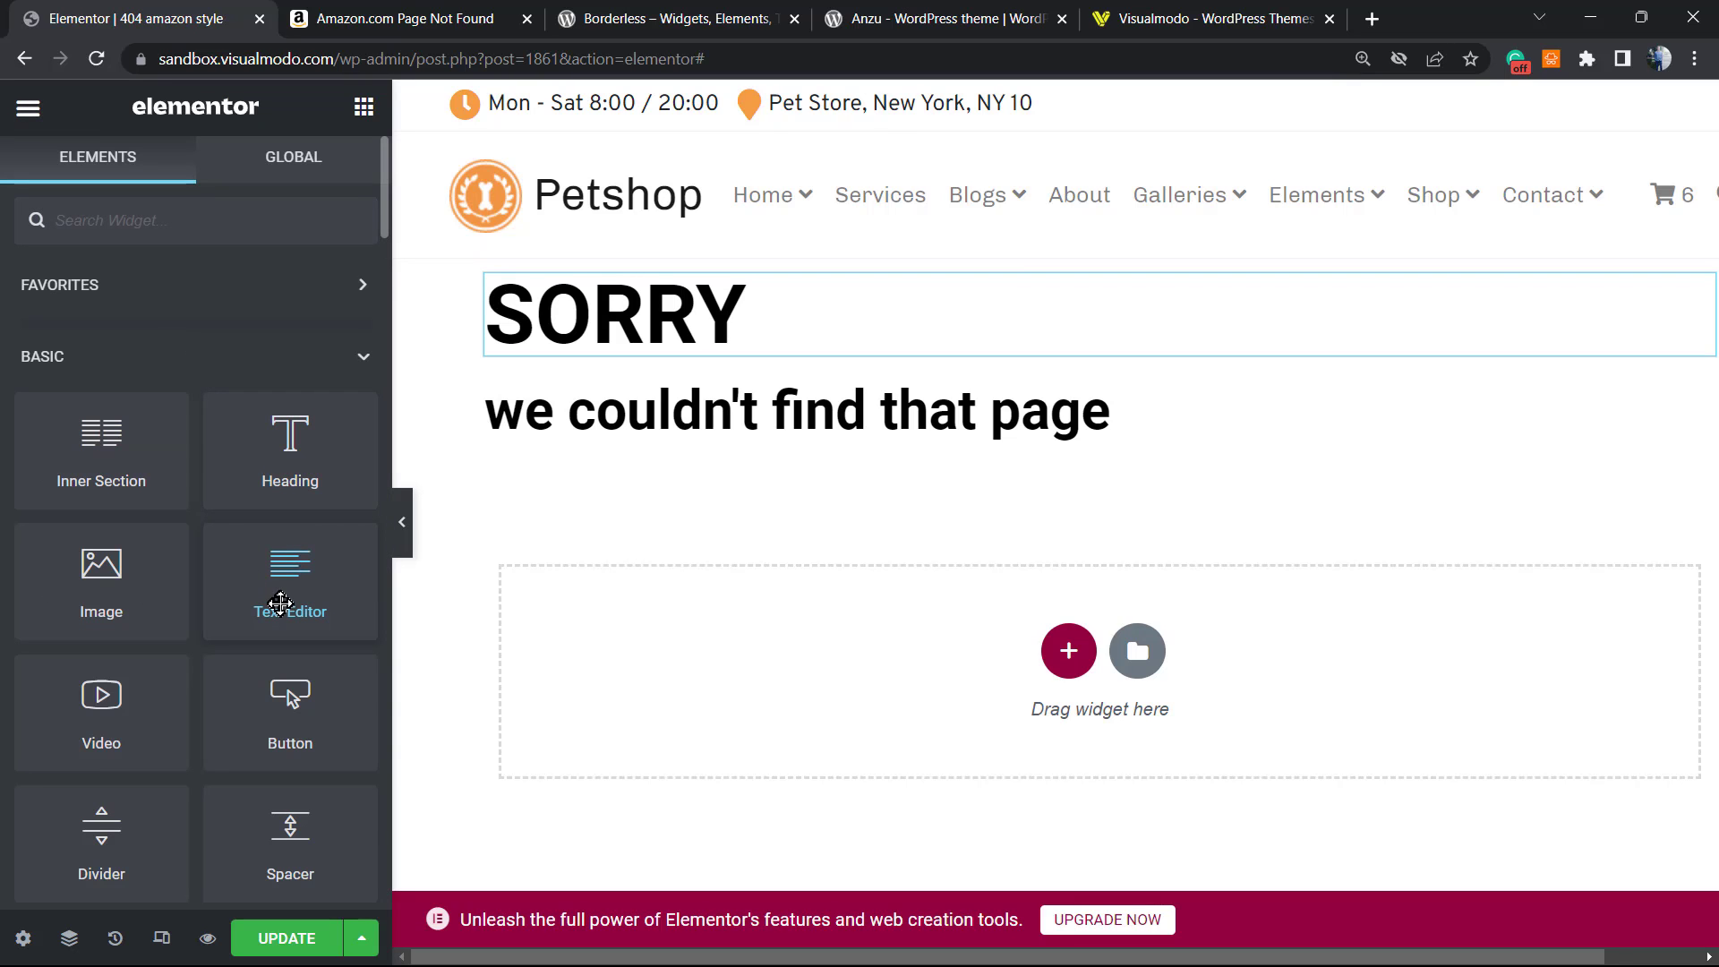
drag(281, 604, 700, 432)
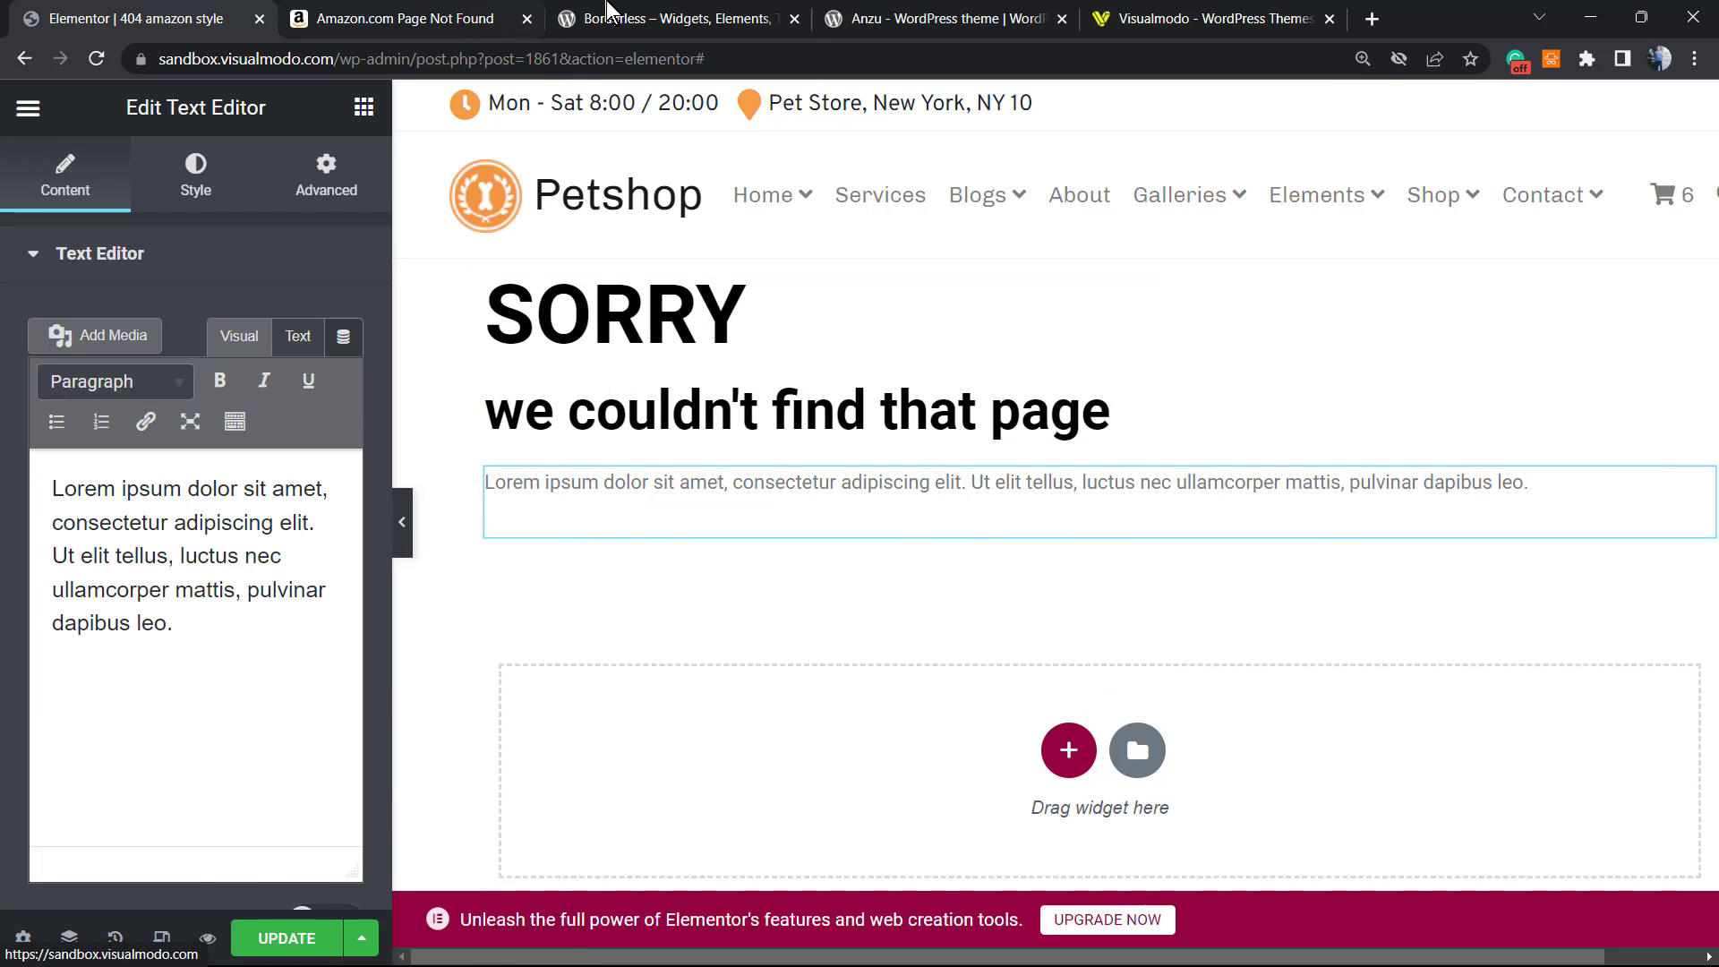
click(612, 10)
click(443, 16)
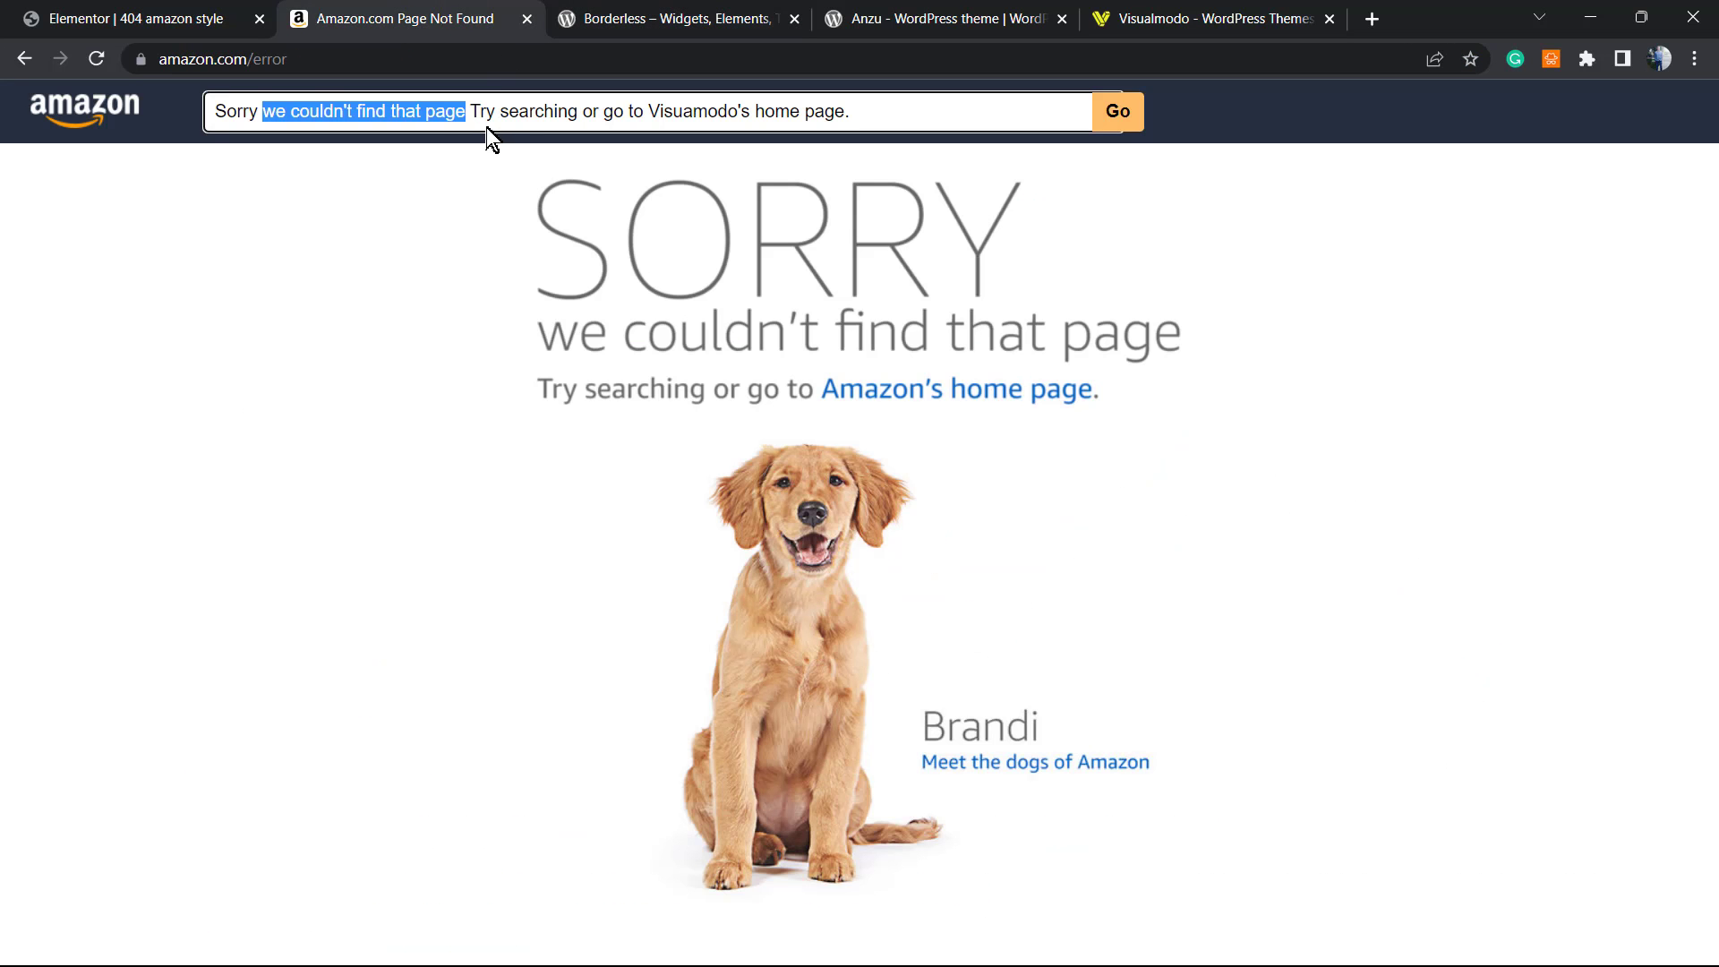
click(468, 110)
drag(473, 111, 961, 94)
key(ctrl+c)
click(148, 17)
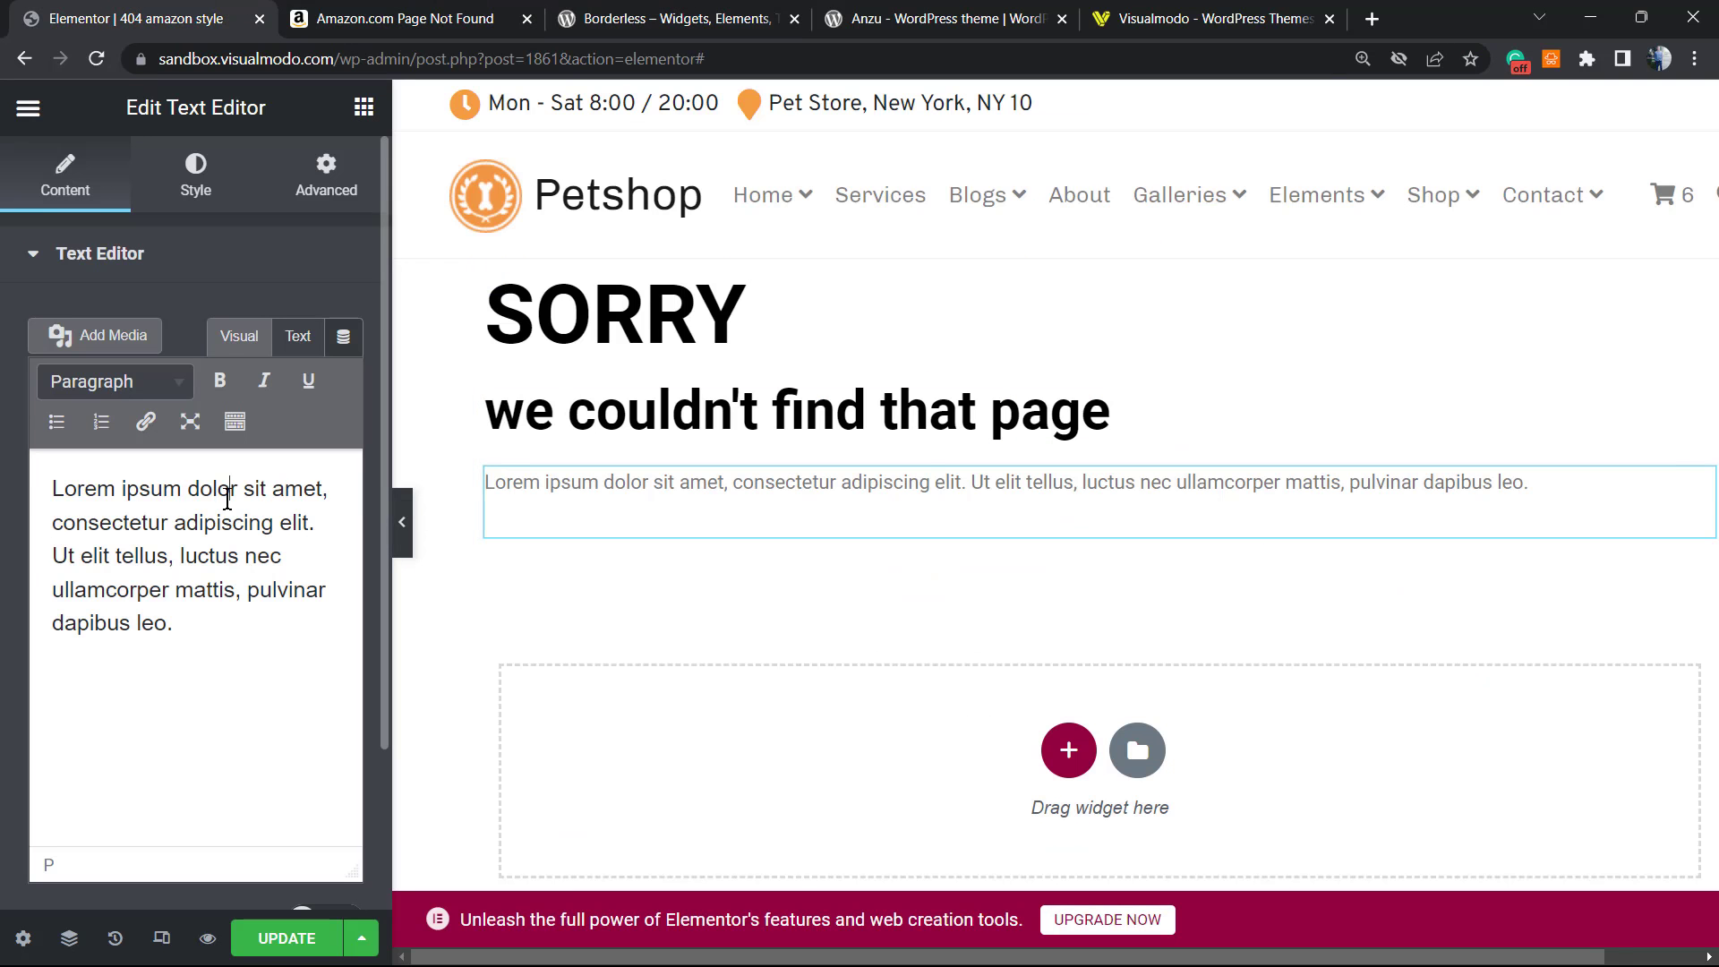
triple_click(222, 491)
key(BackSpace)
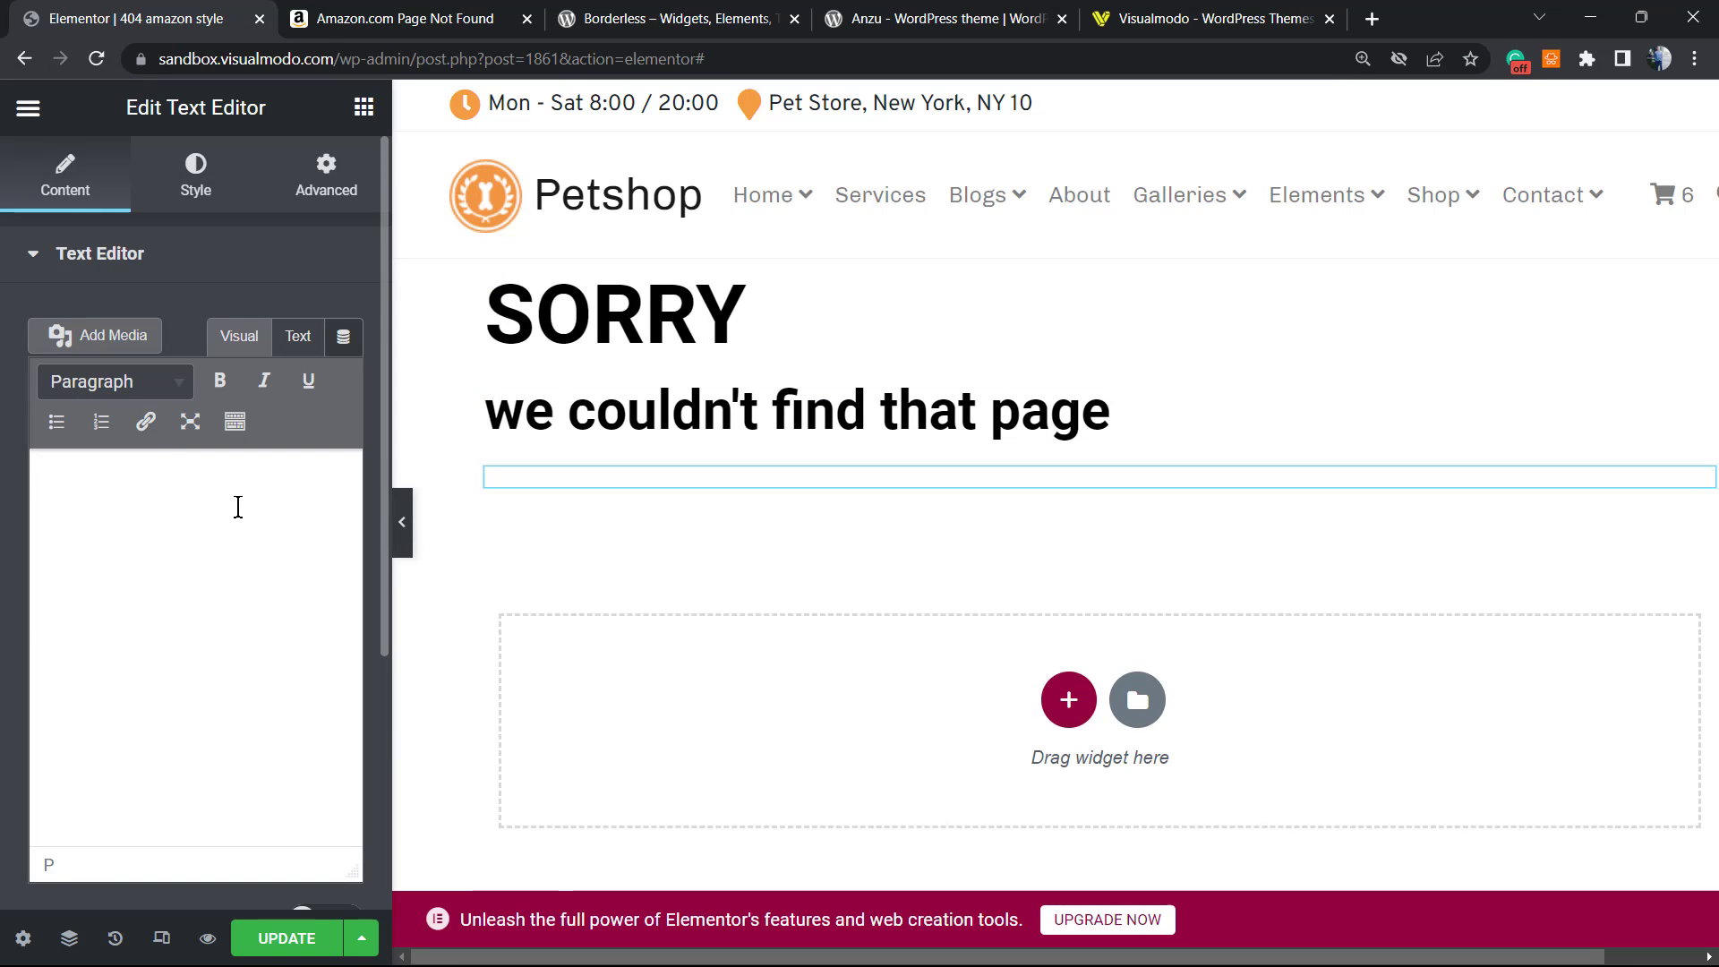
key(ctrl+v)
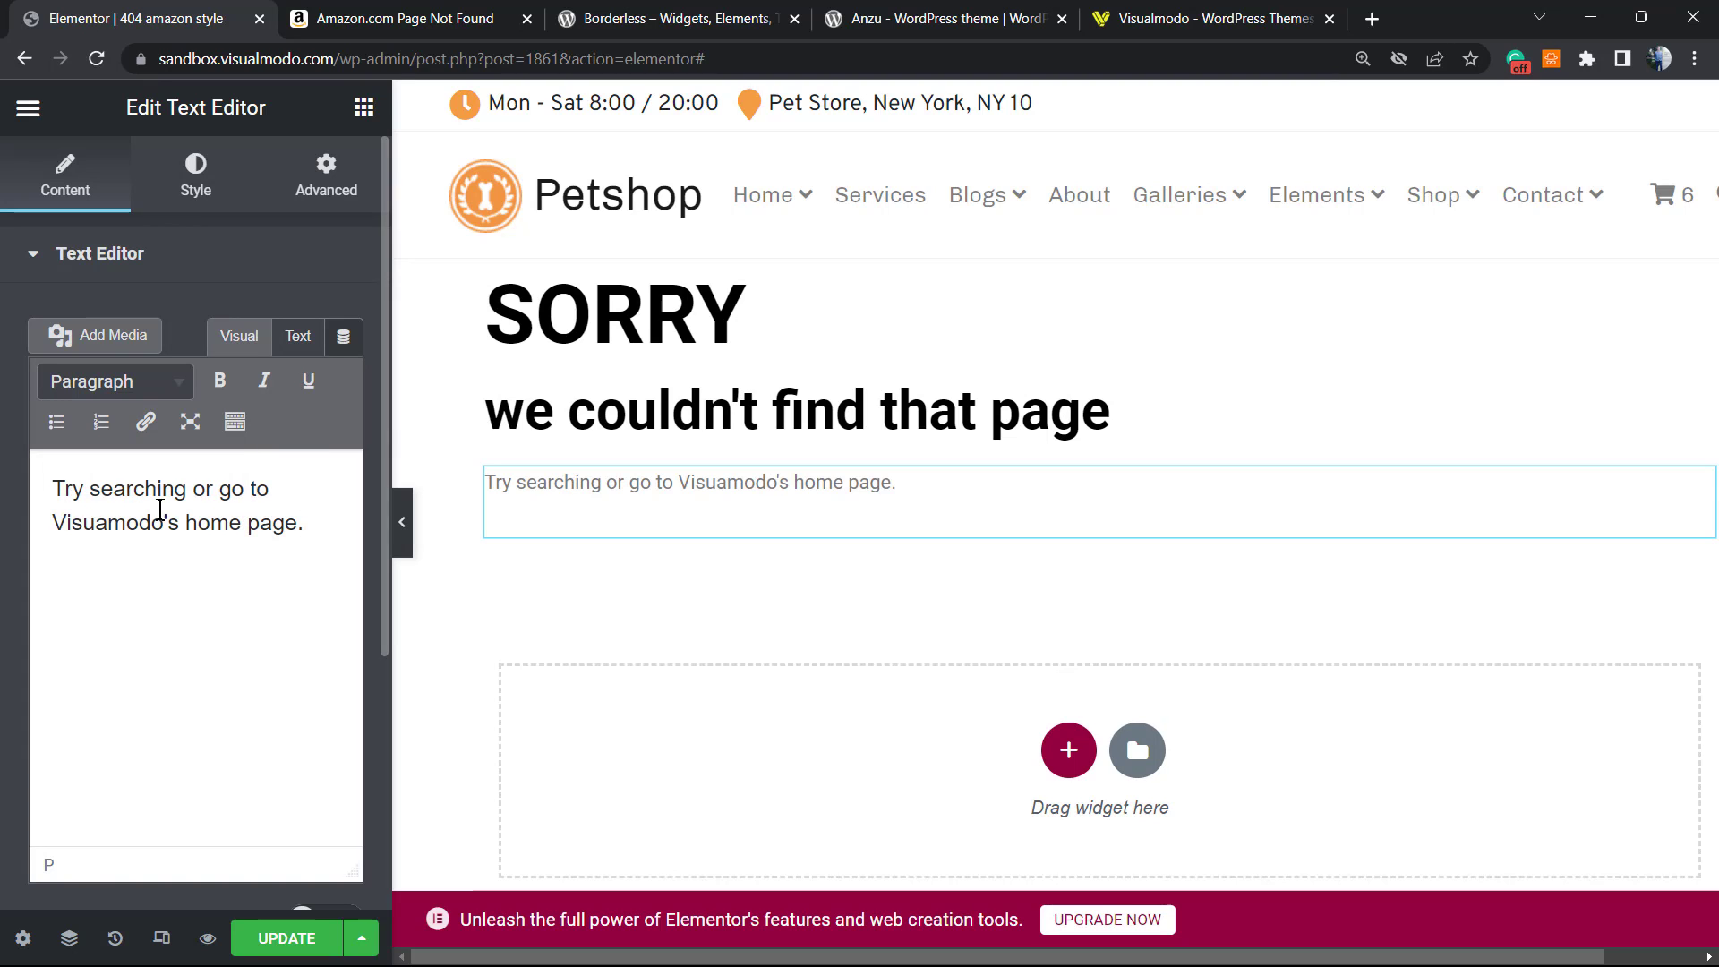
- Format the sentence as Heading 3 and select 'Visuamodo's home page'
triple_click(161, 510)
click(131, 390)
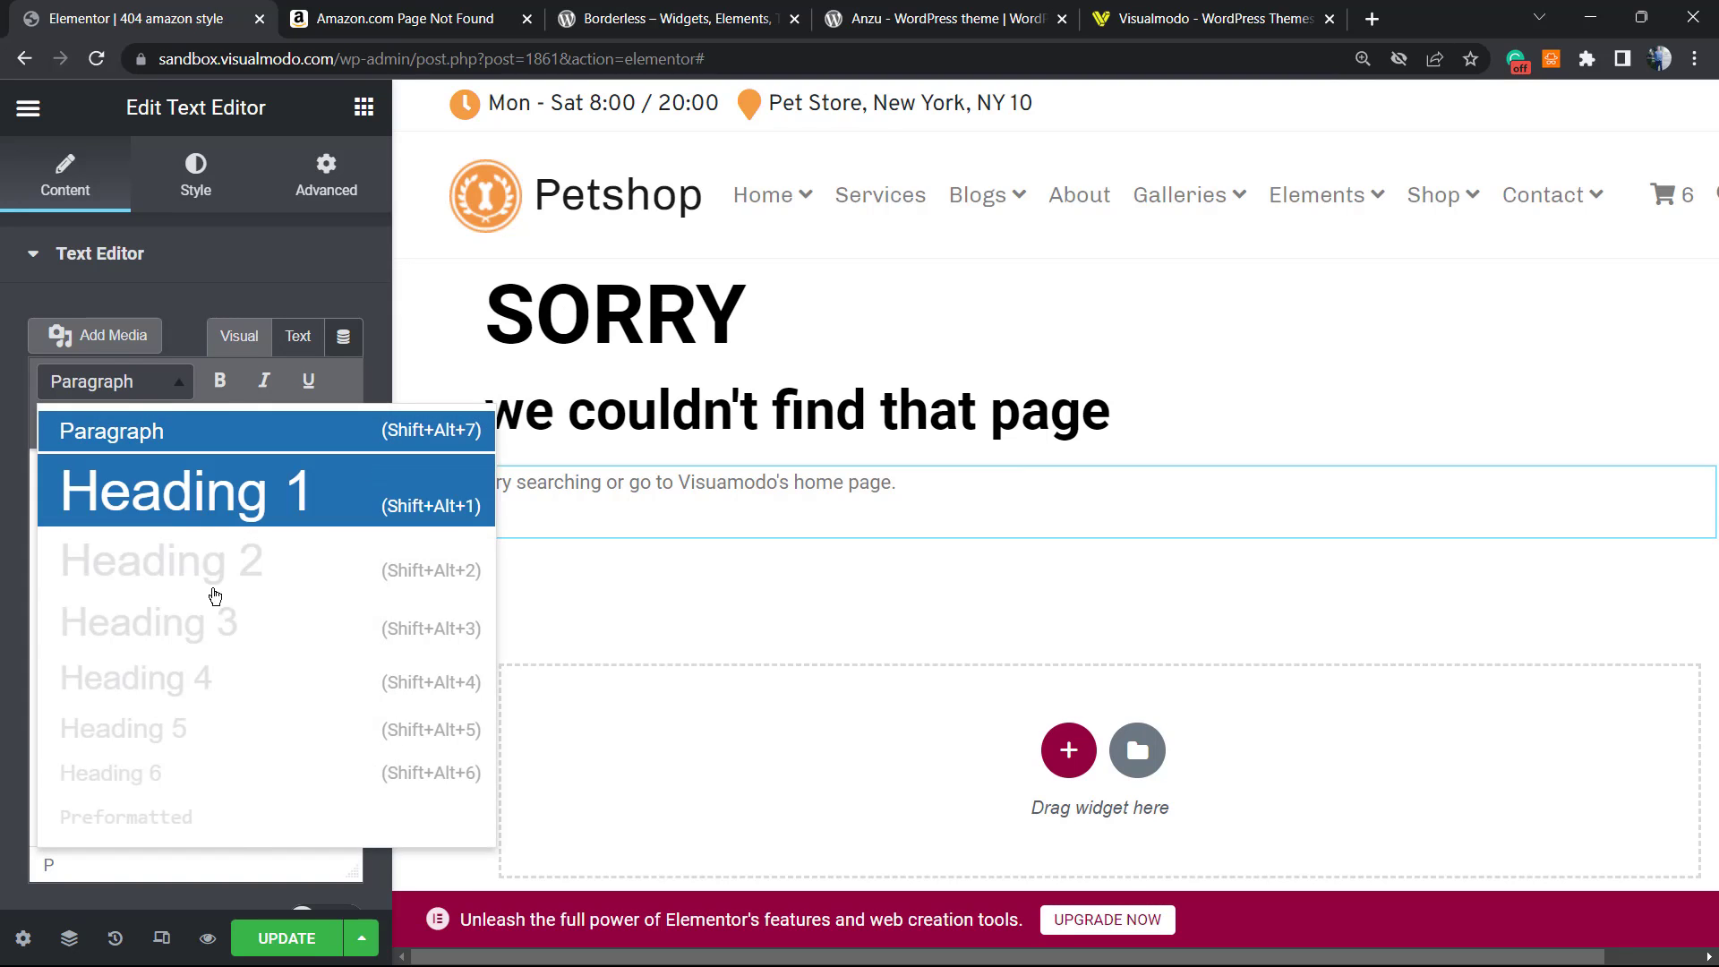
click(213, 615)
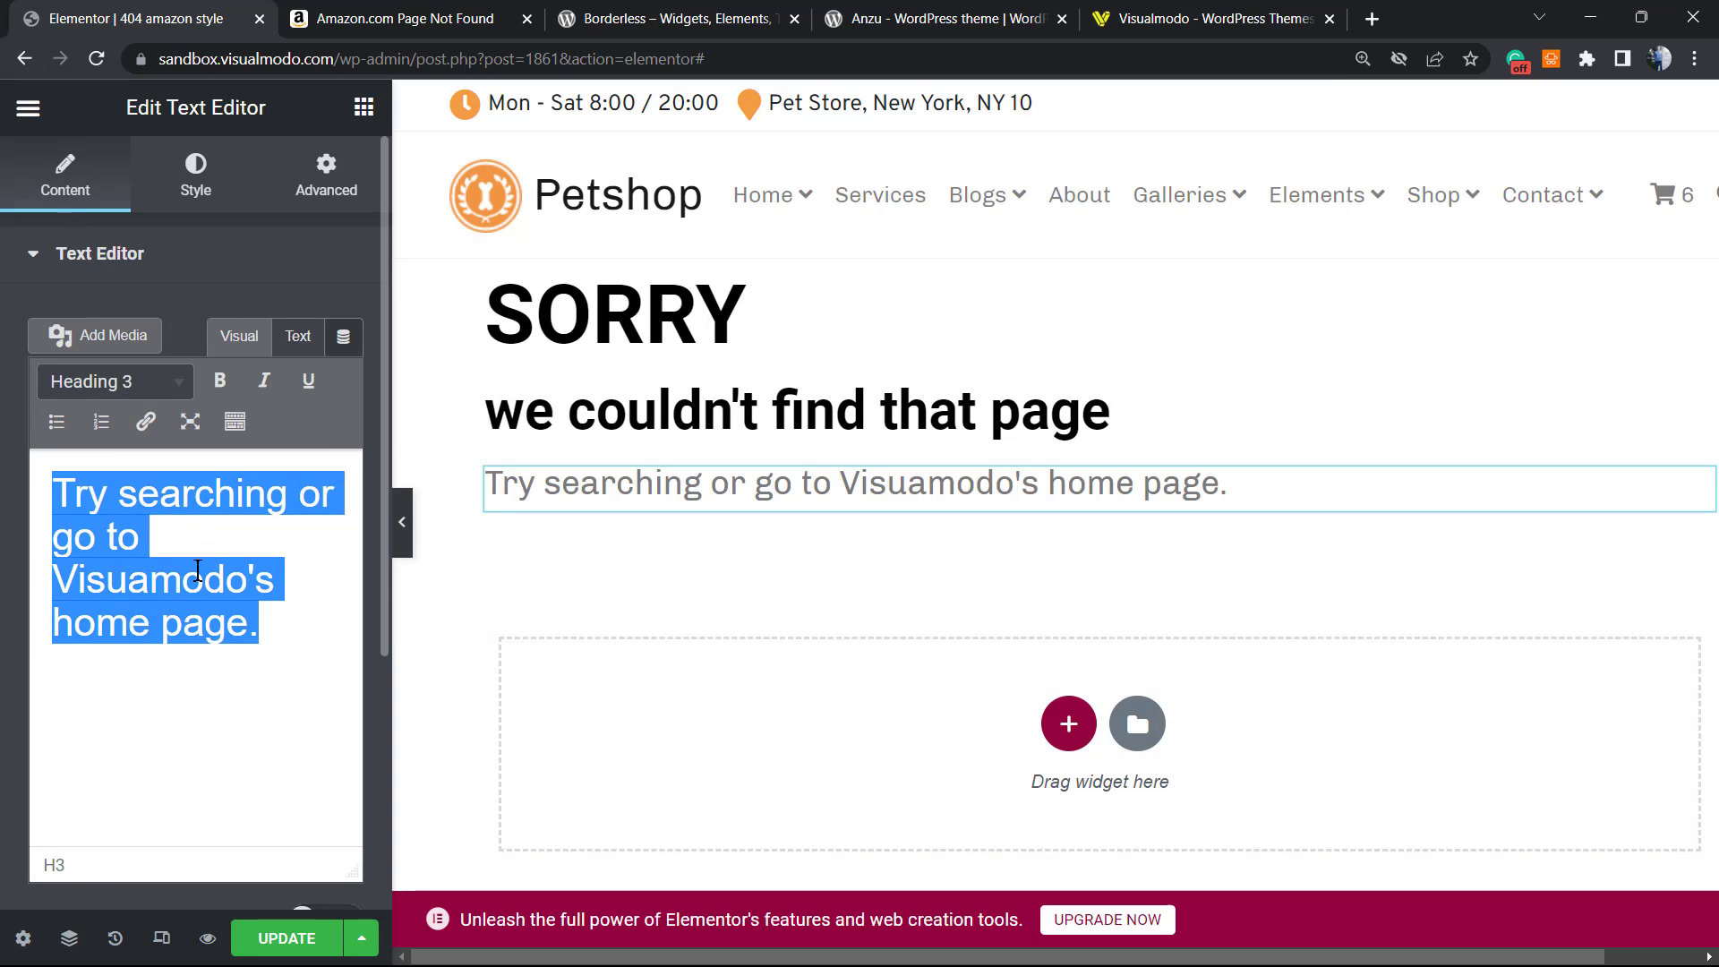
click(201, 578)
drag(248, 622, 55, 577)
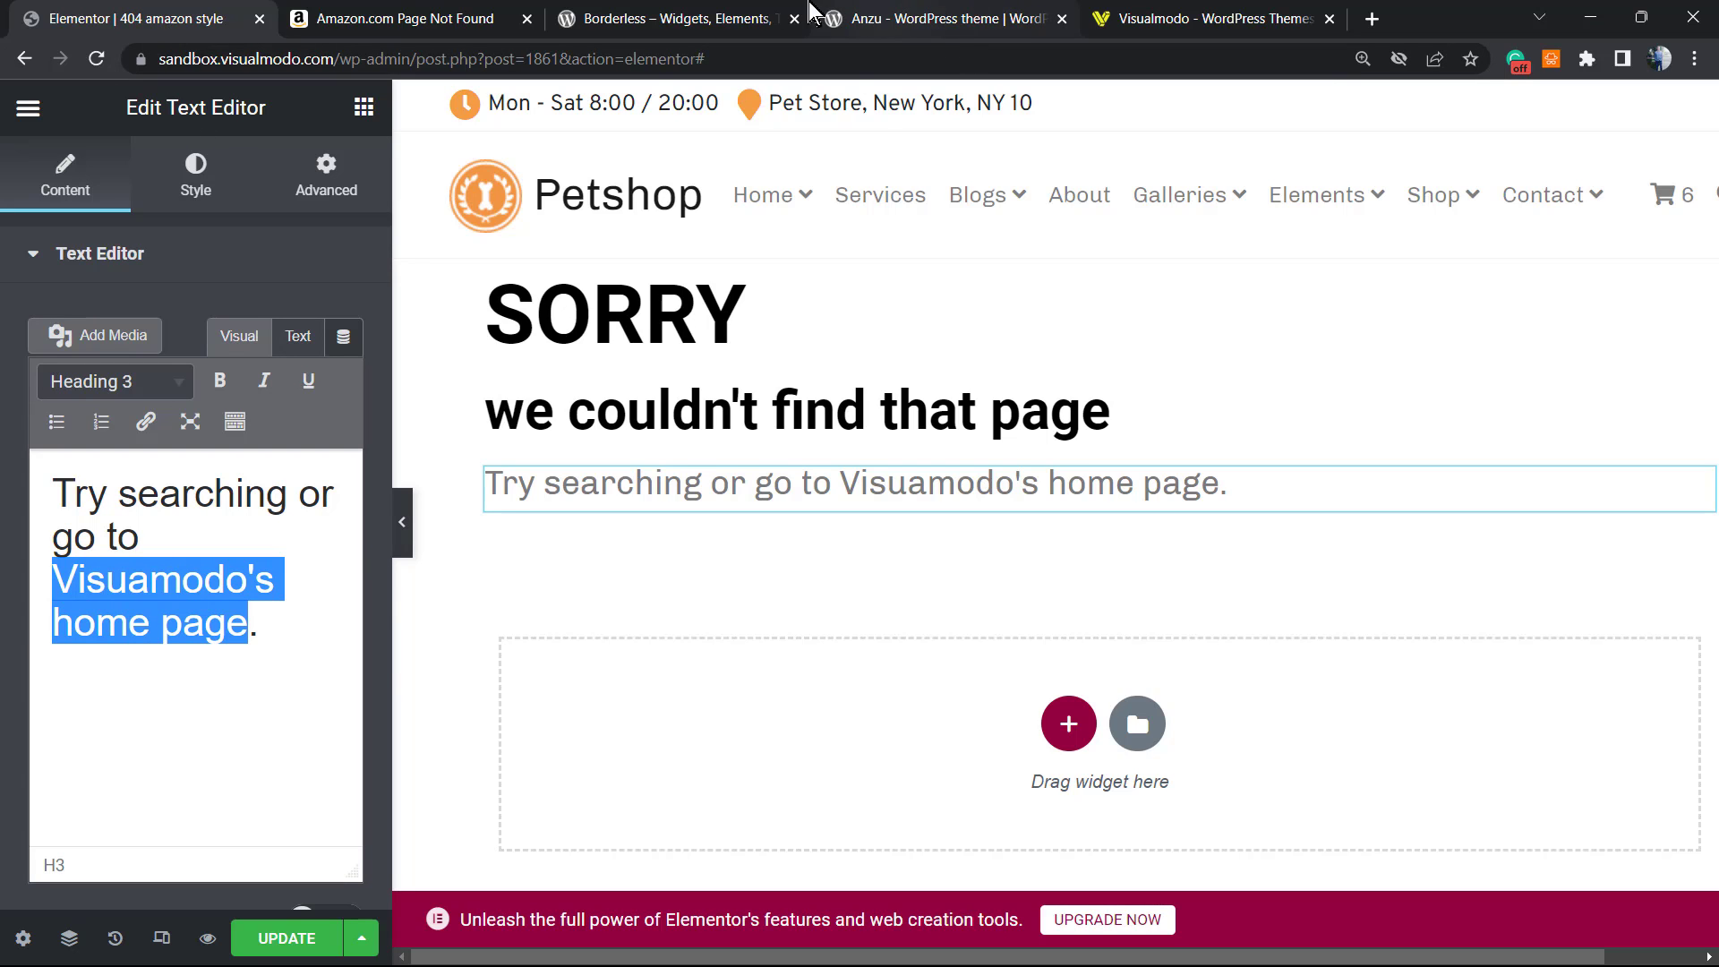
- Link 'Visuamodo's home page' to the copied visualmodo.com address
click(1098, 24)
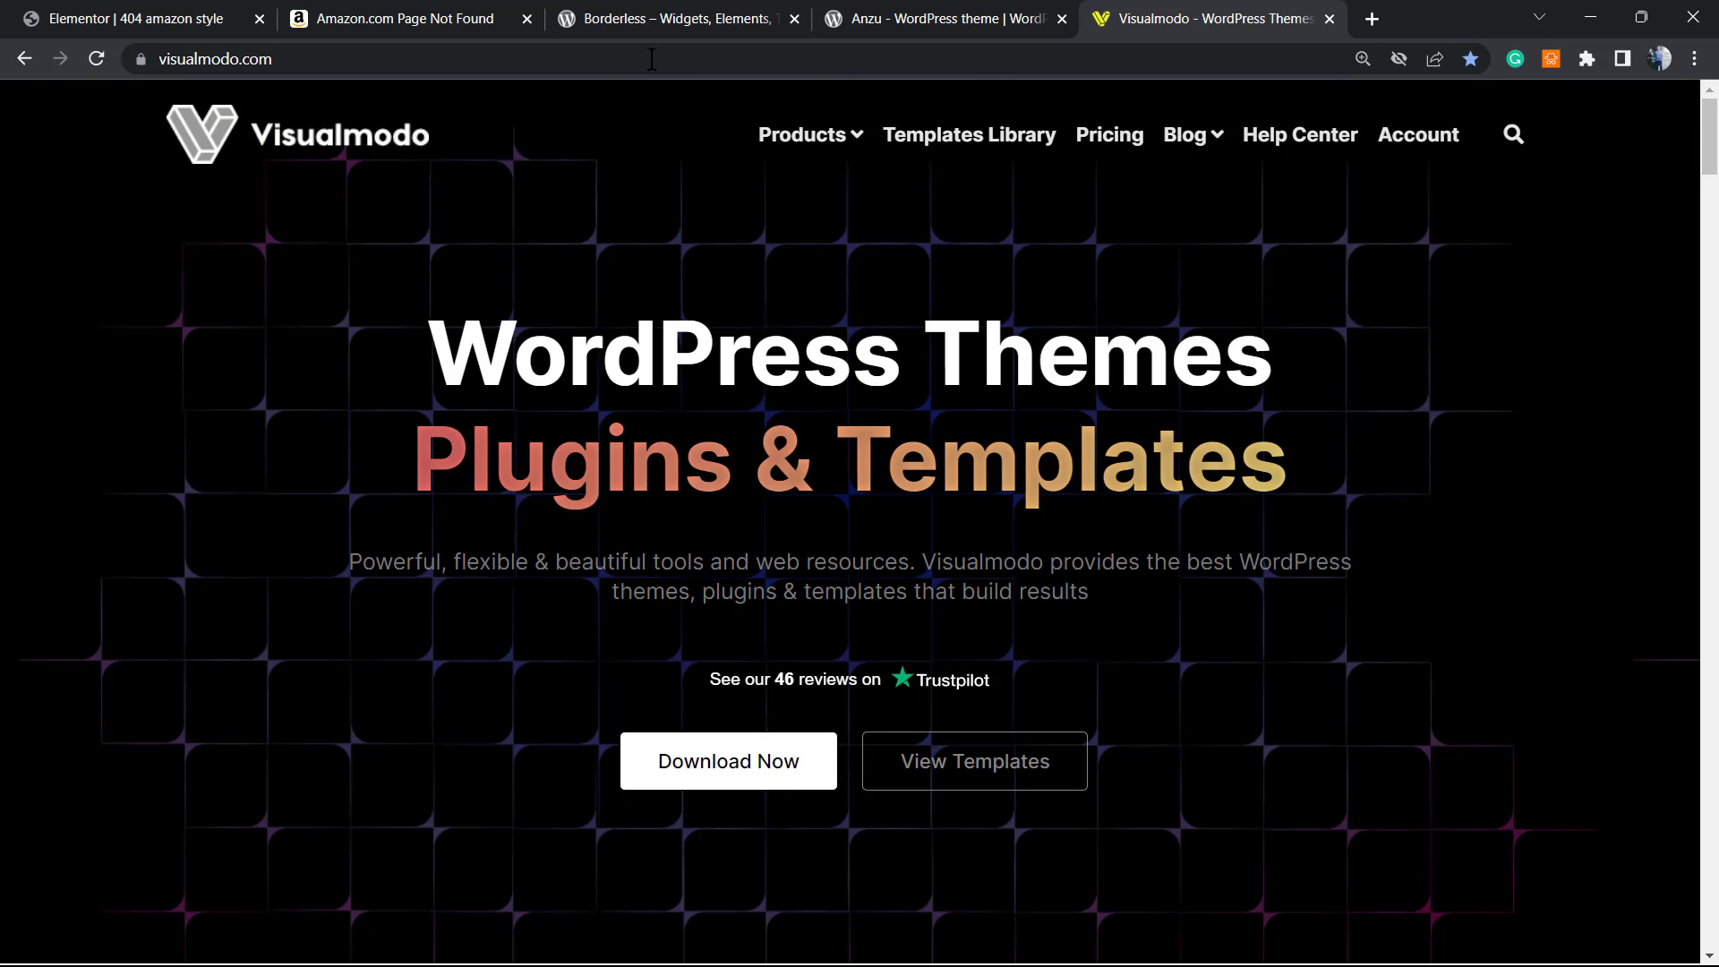
click(661, 60)
key(ctrl+a)
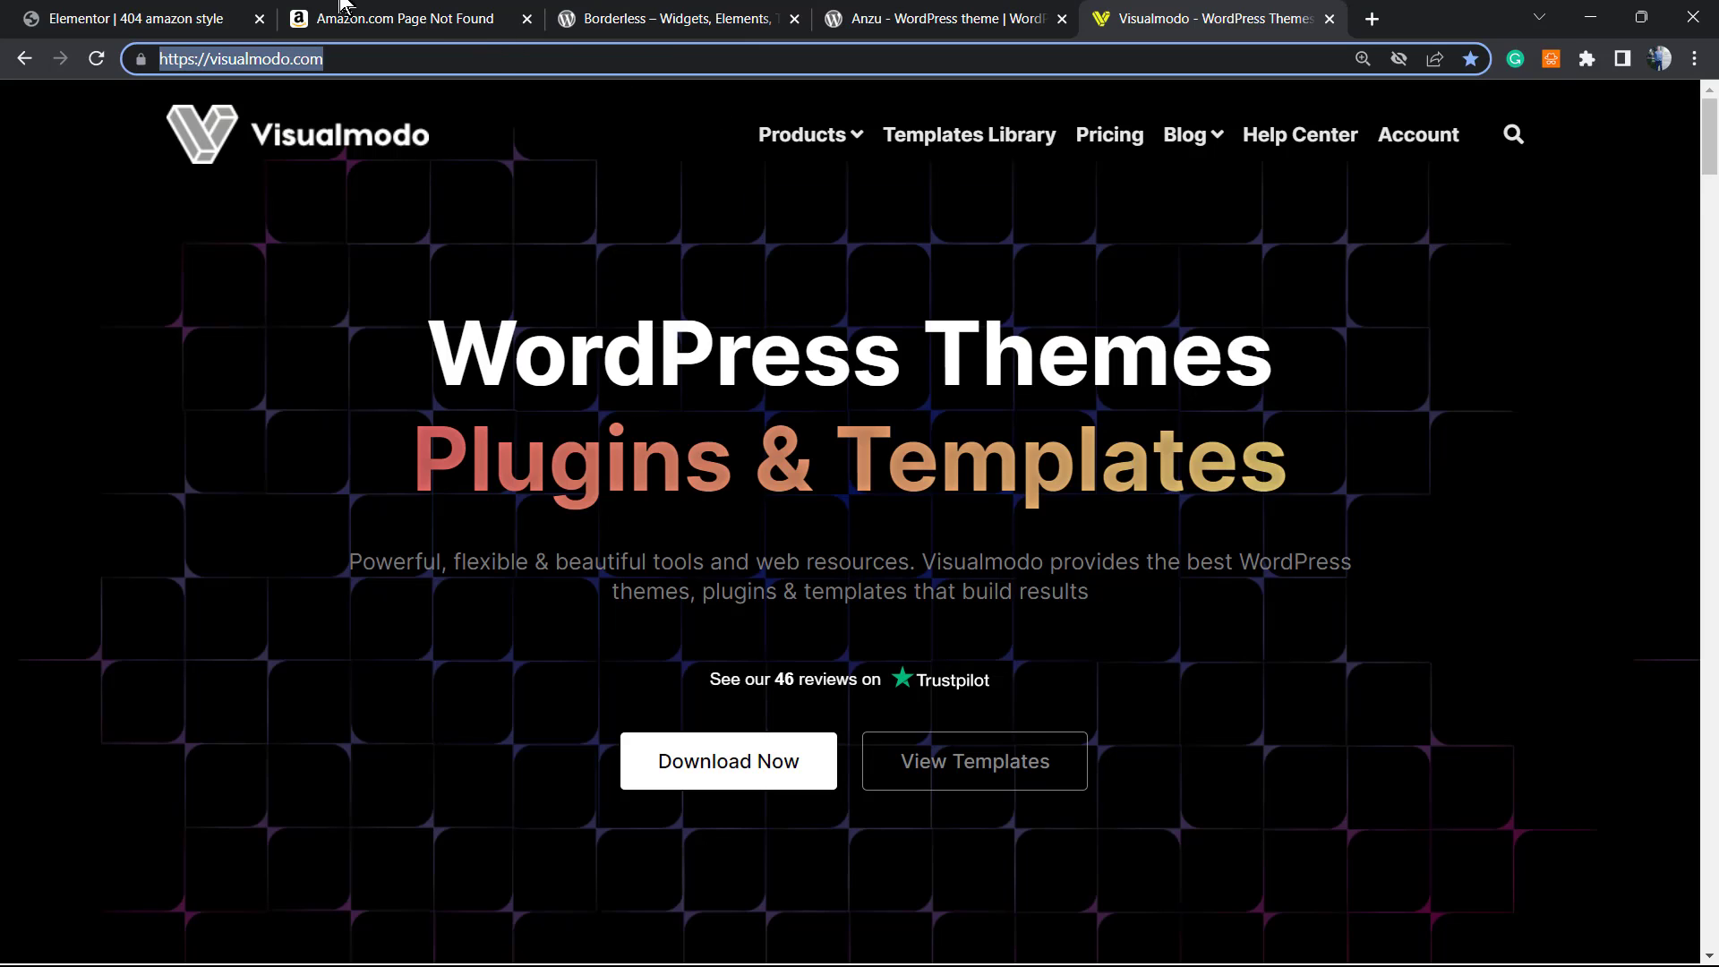
click(255, 17)
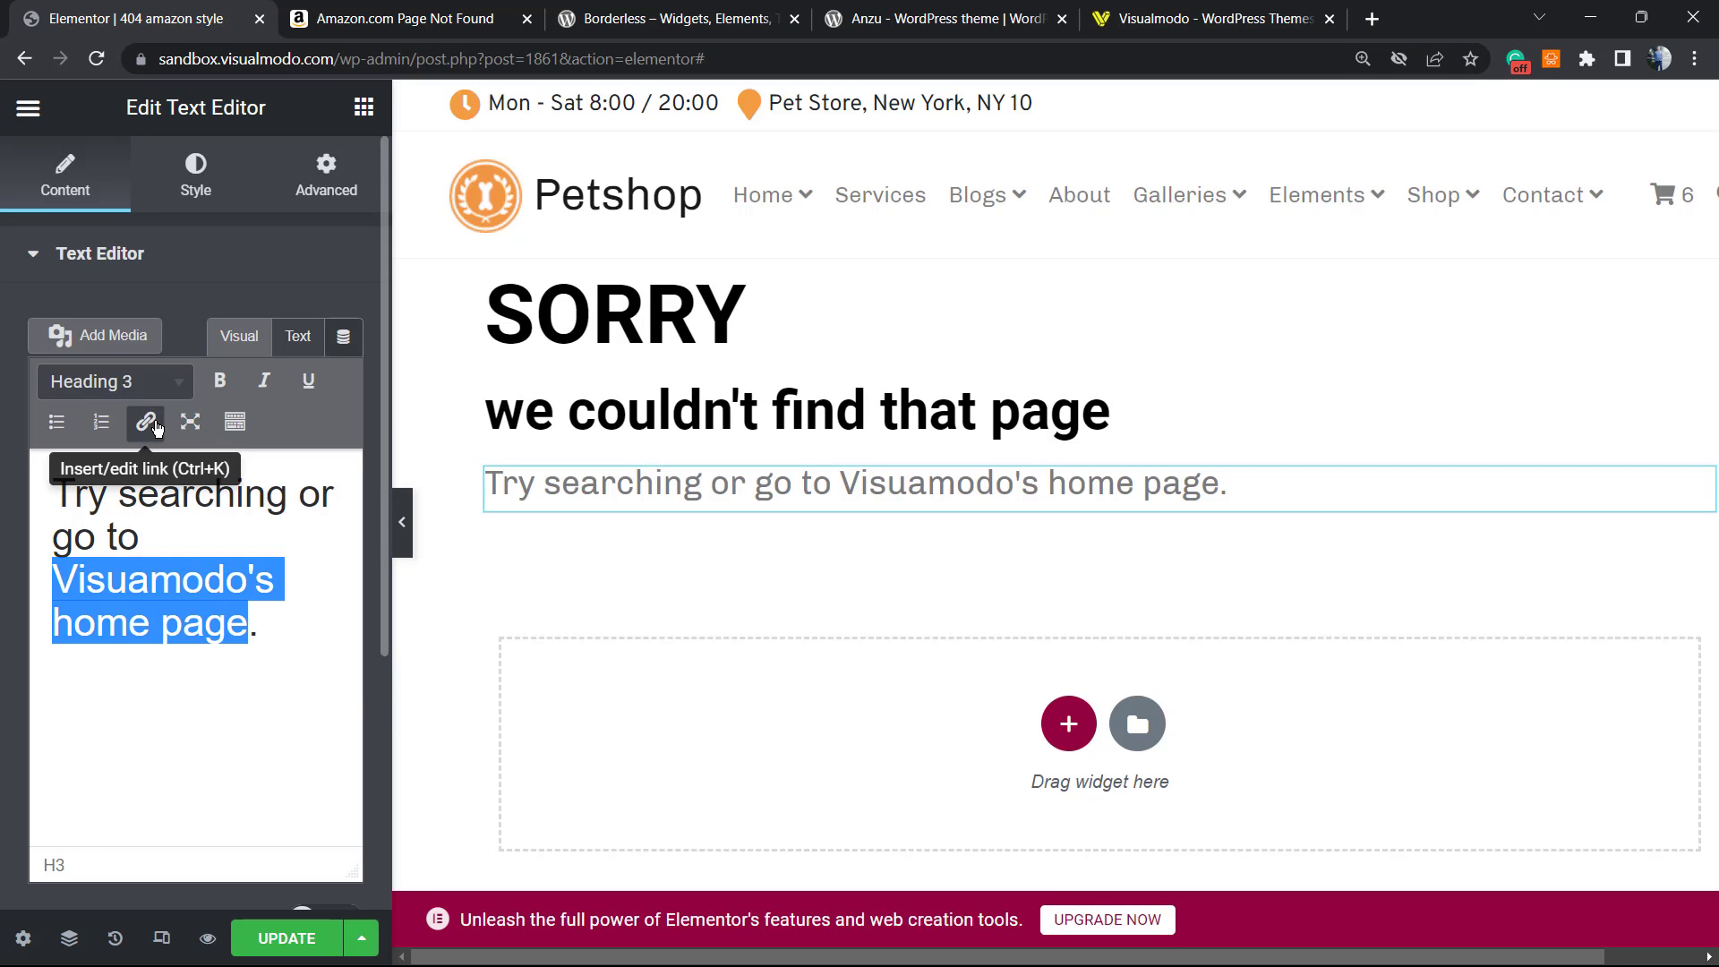
click(148, 422)
text(https://visualmodo.com/)
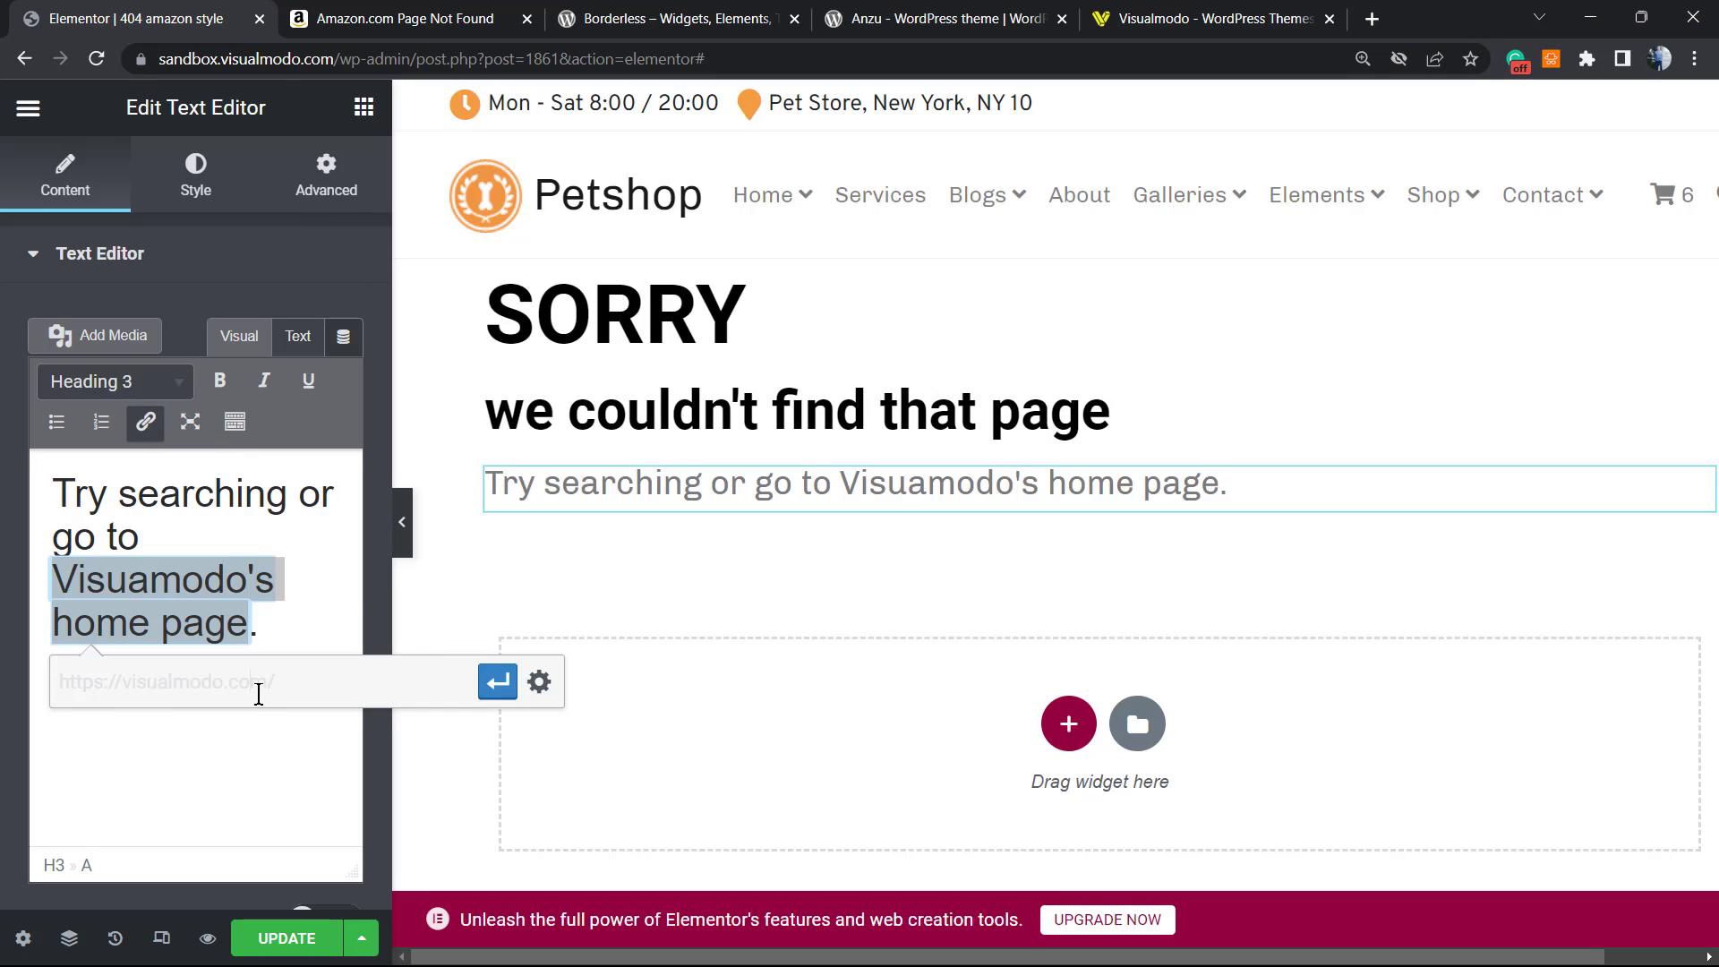
click(498, 680)
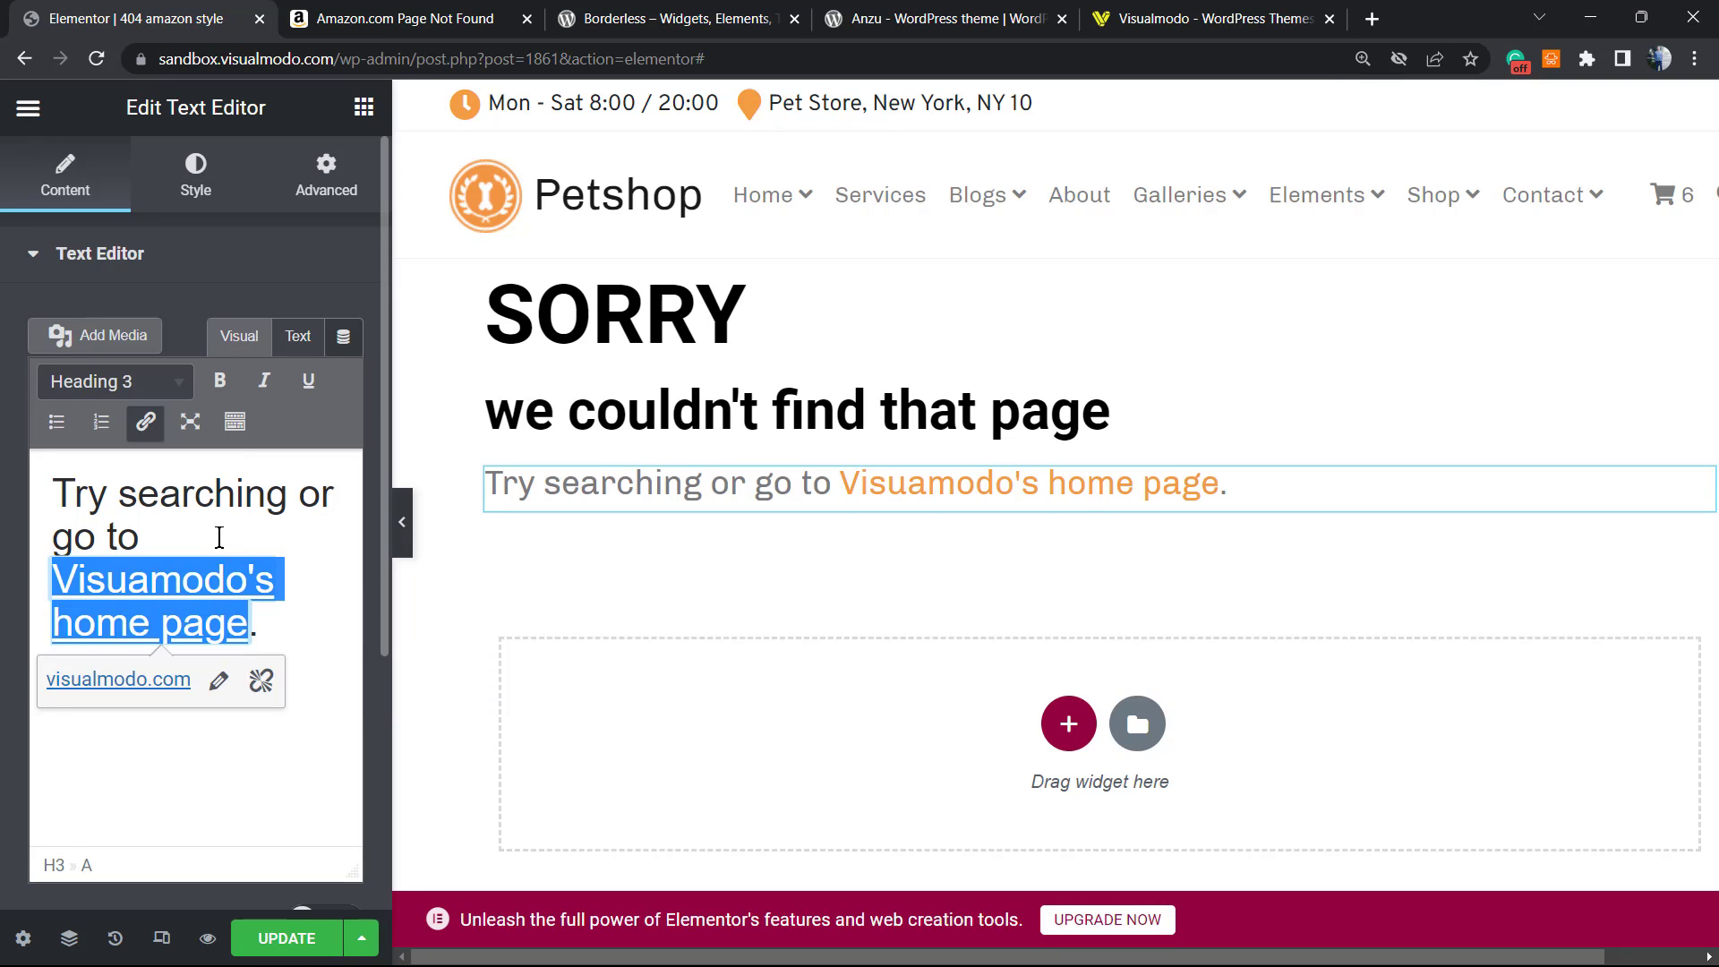
click(215, 535)
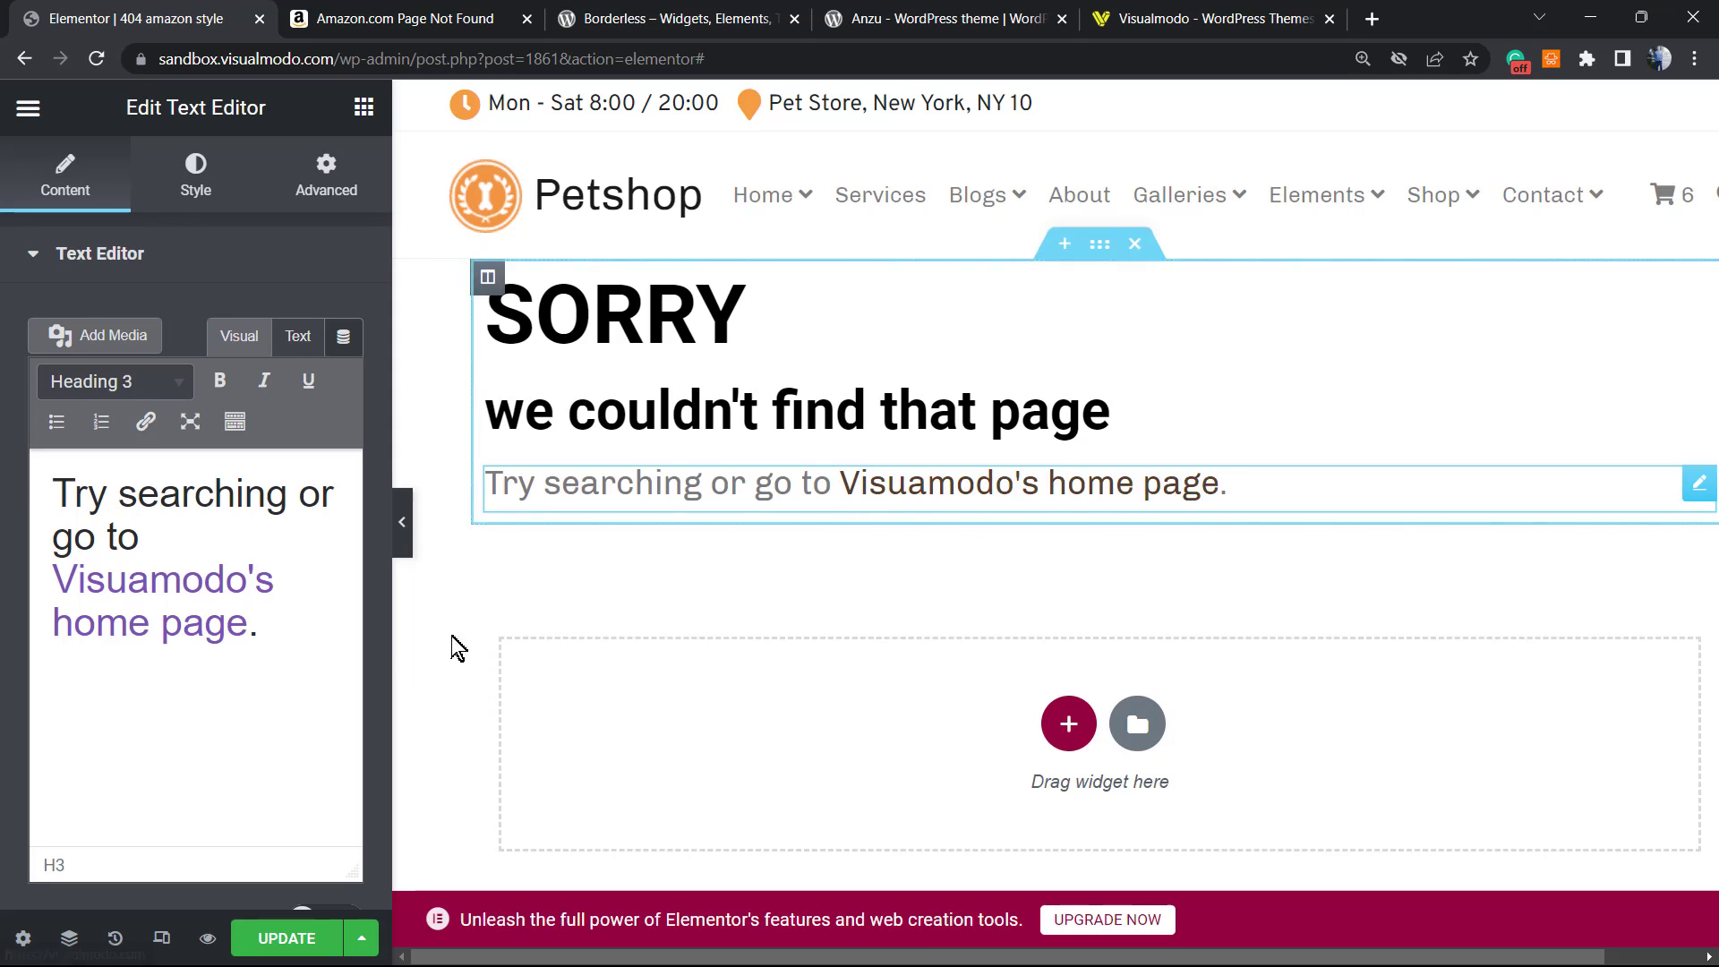
- Save the page with UPDATE and bring up the Amazon 404 reference tab
click(286, 937)
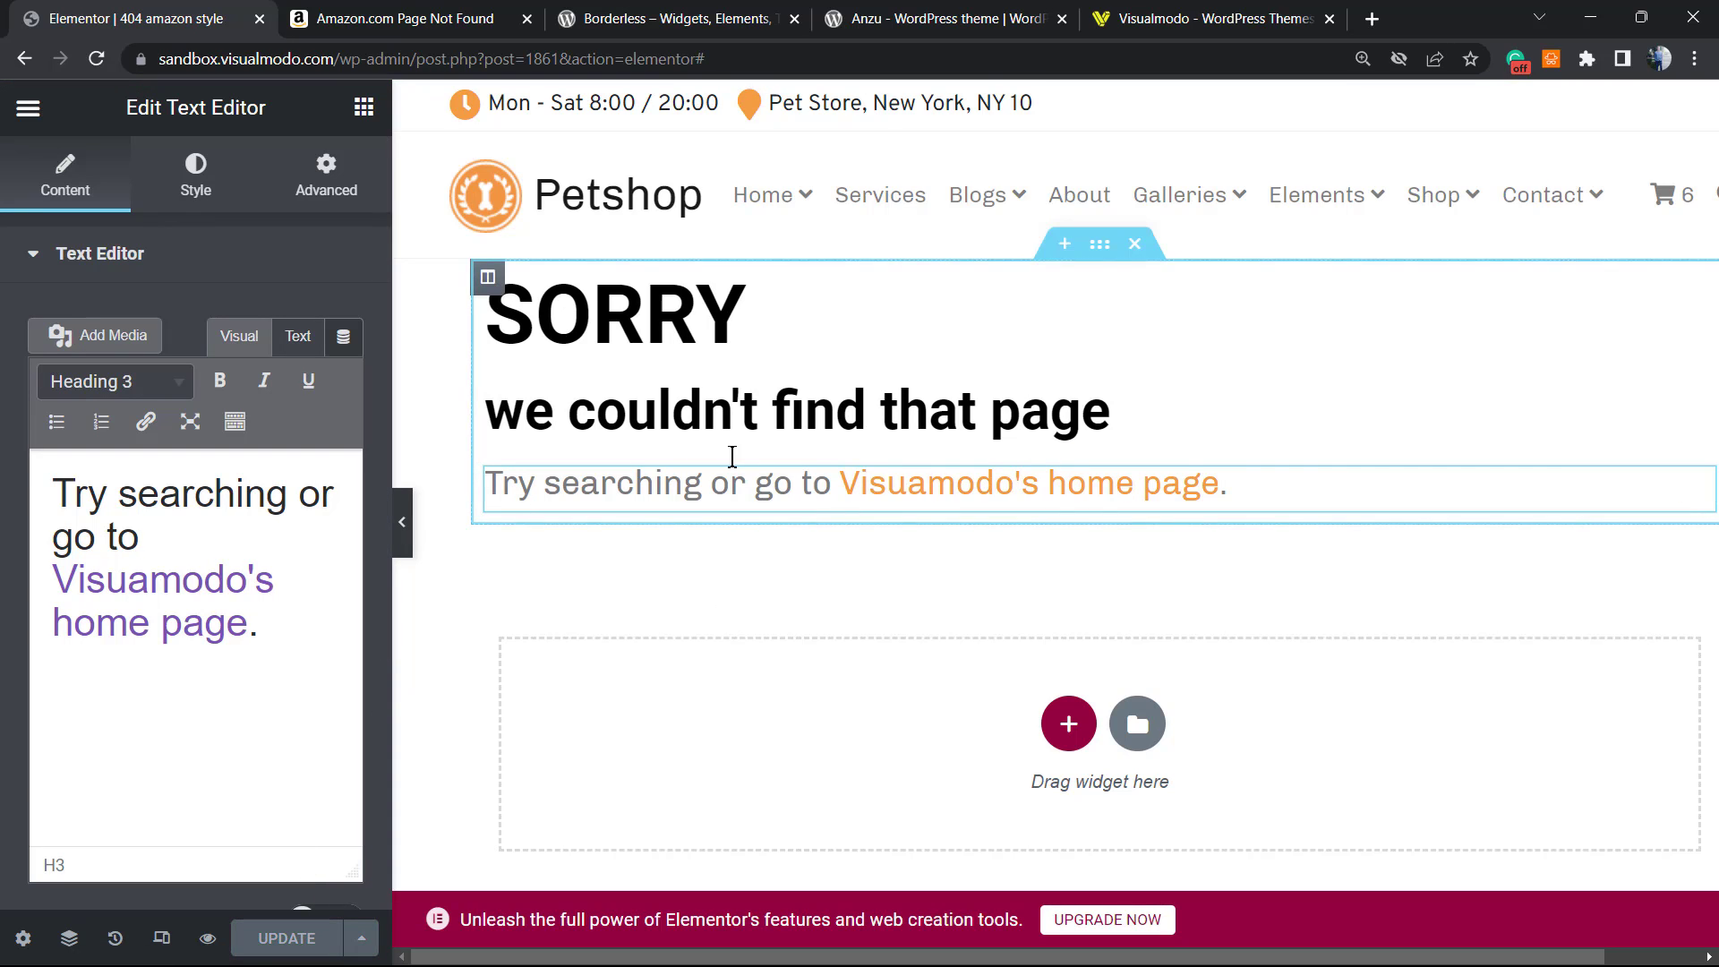
click(697, 9)
click(457, 9)
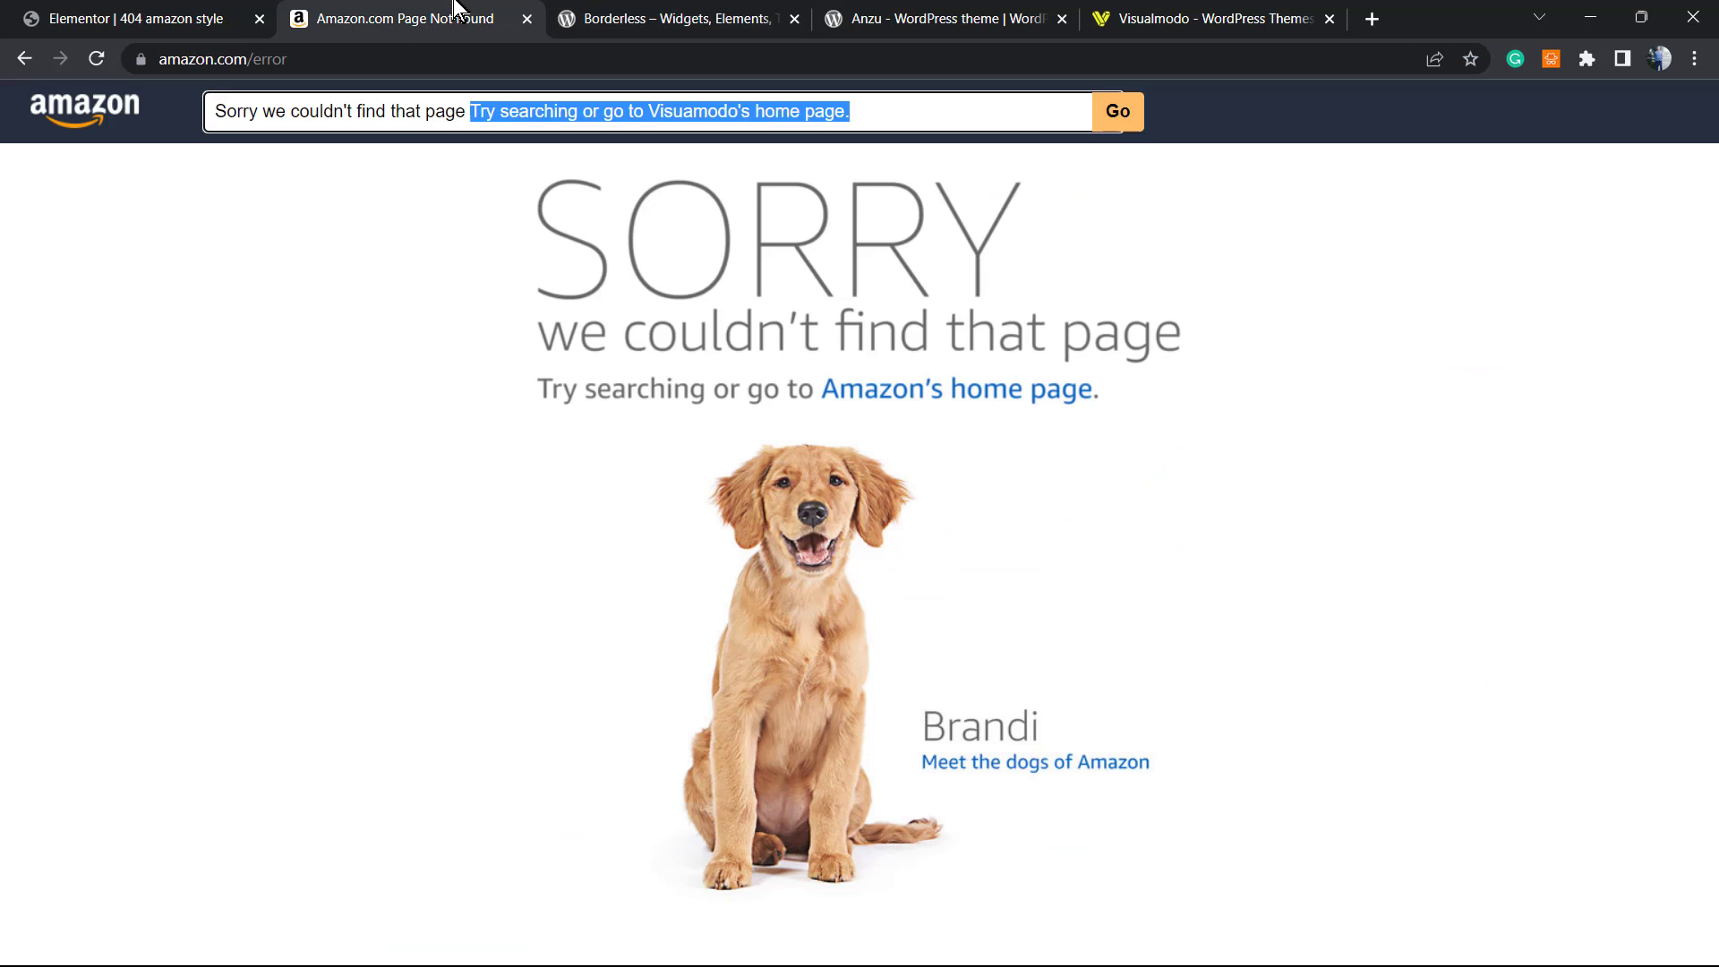
- Add a 25/50/25 three-column section and move the SORRY content into its middle column
click(140, 17)
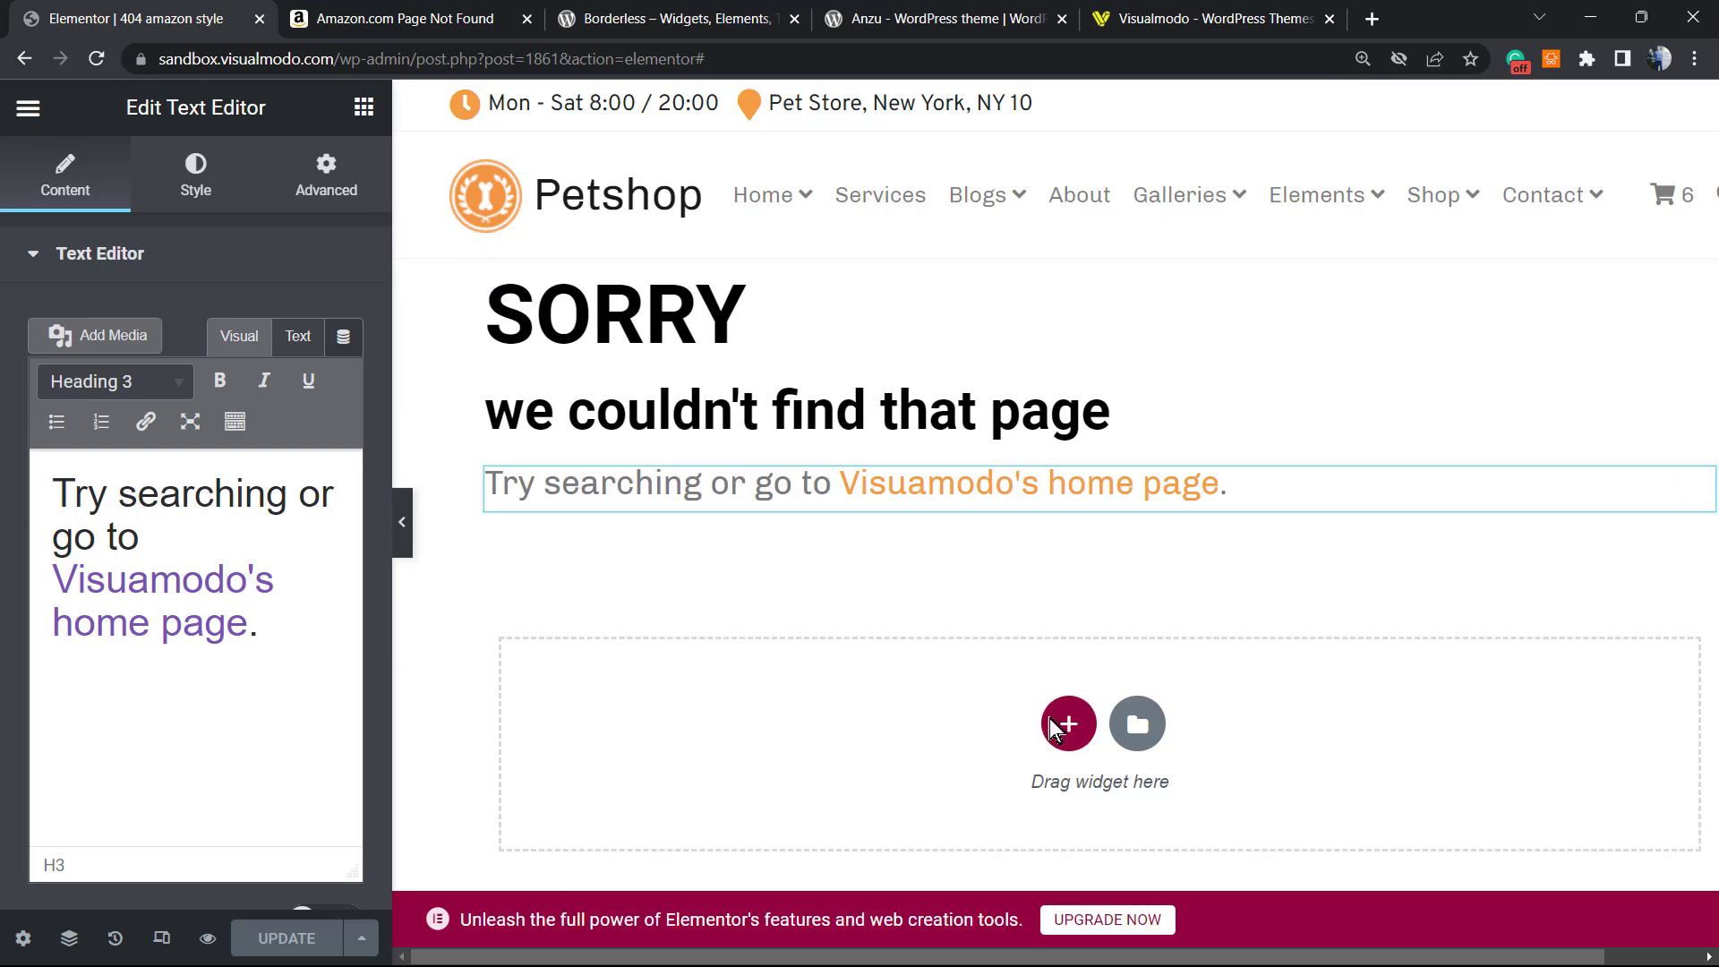
click(1073, 737)
scroll(861, 657, down, 2)
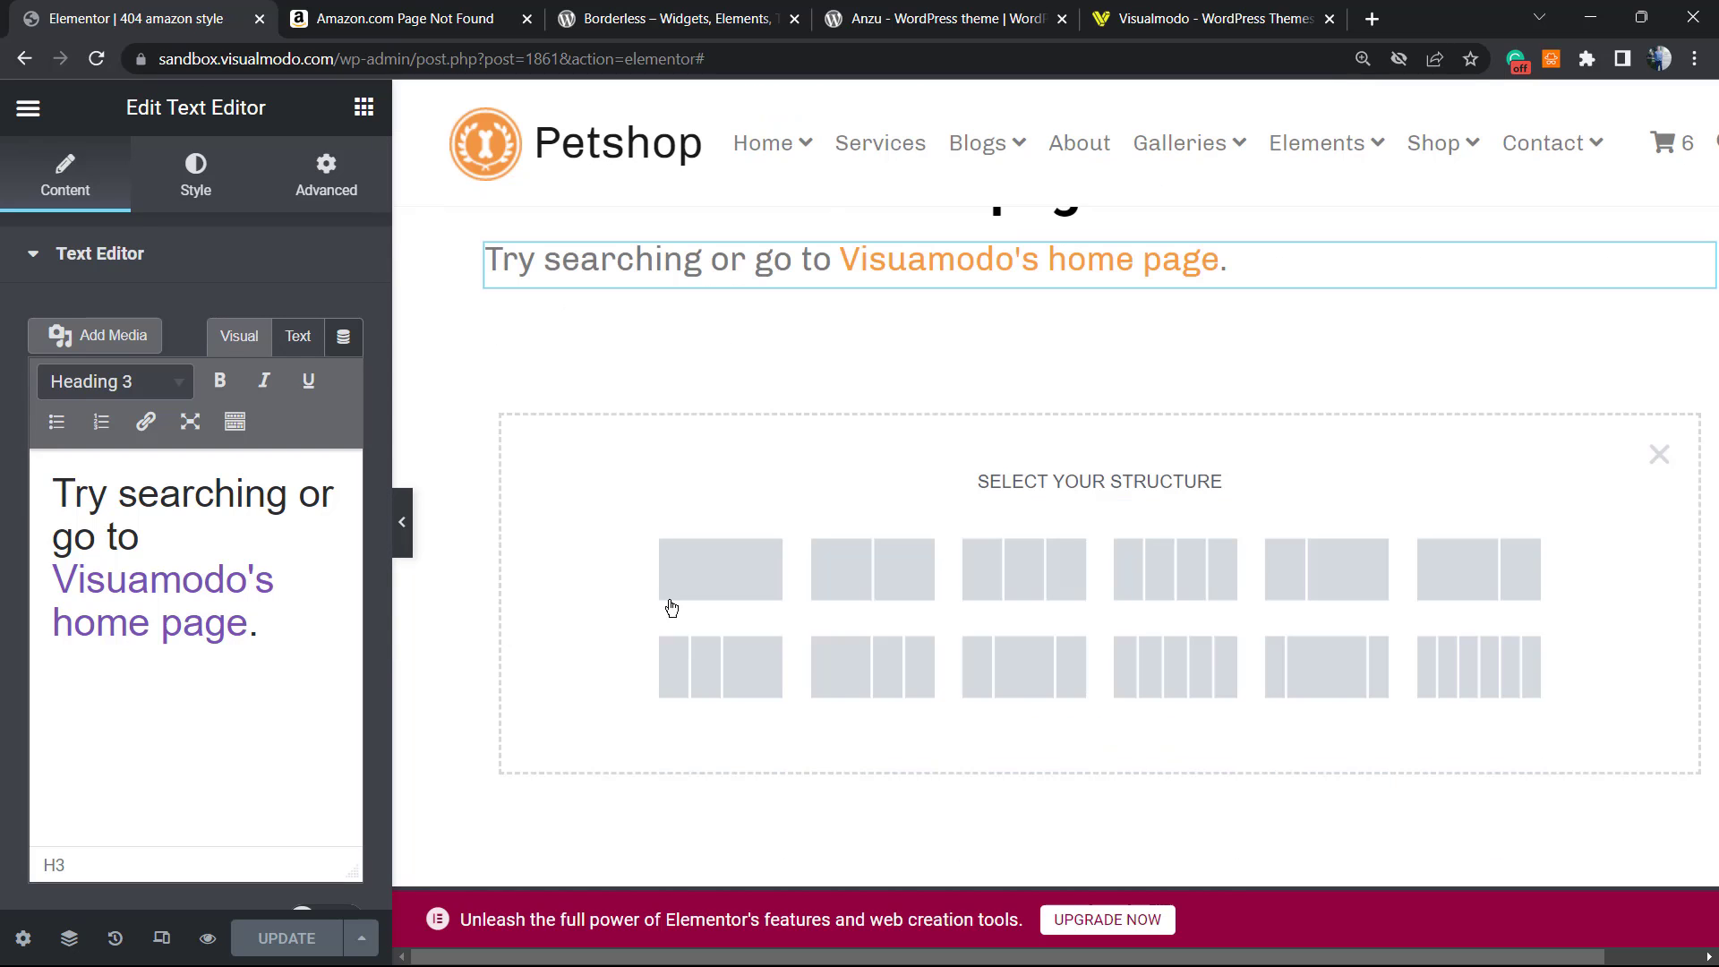
click(1001, 666)
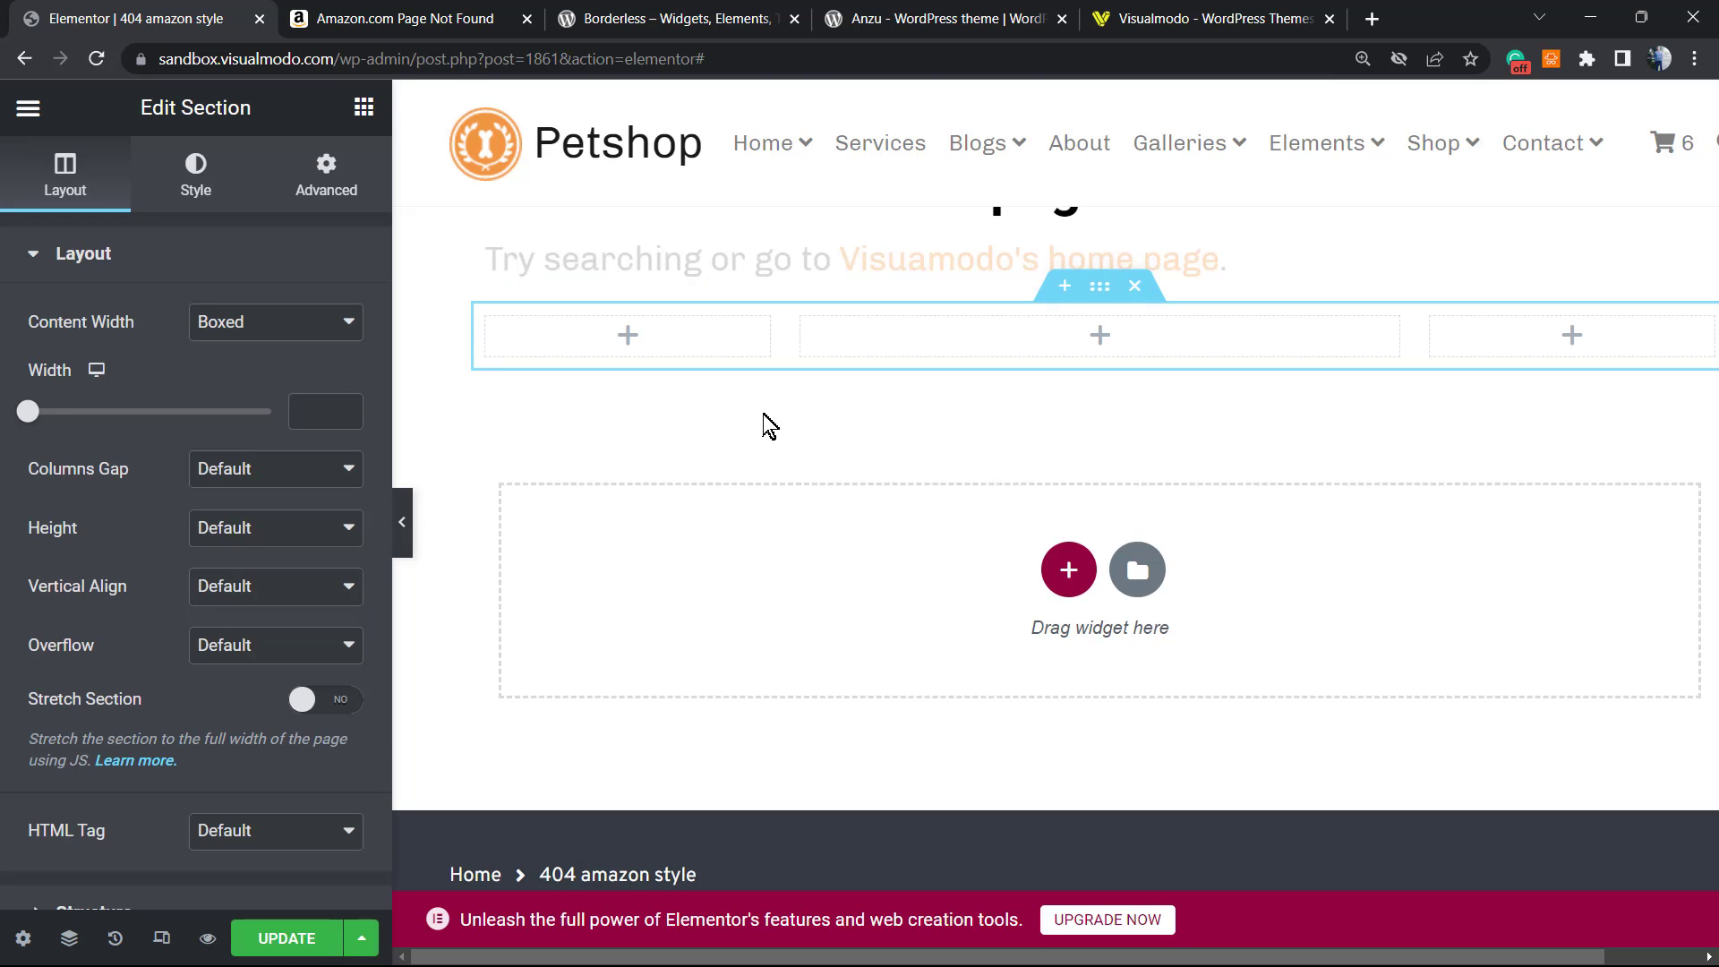
scroll(764, 421, up, 2)
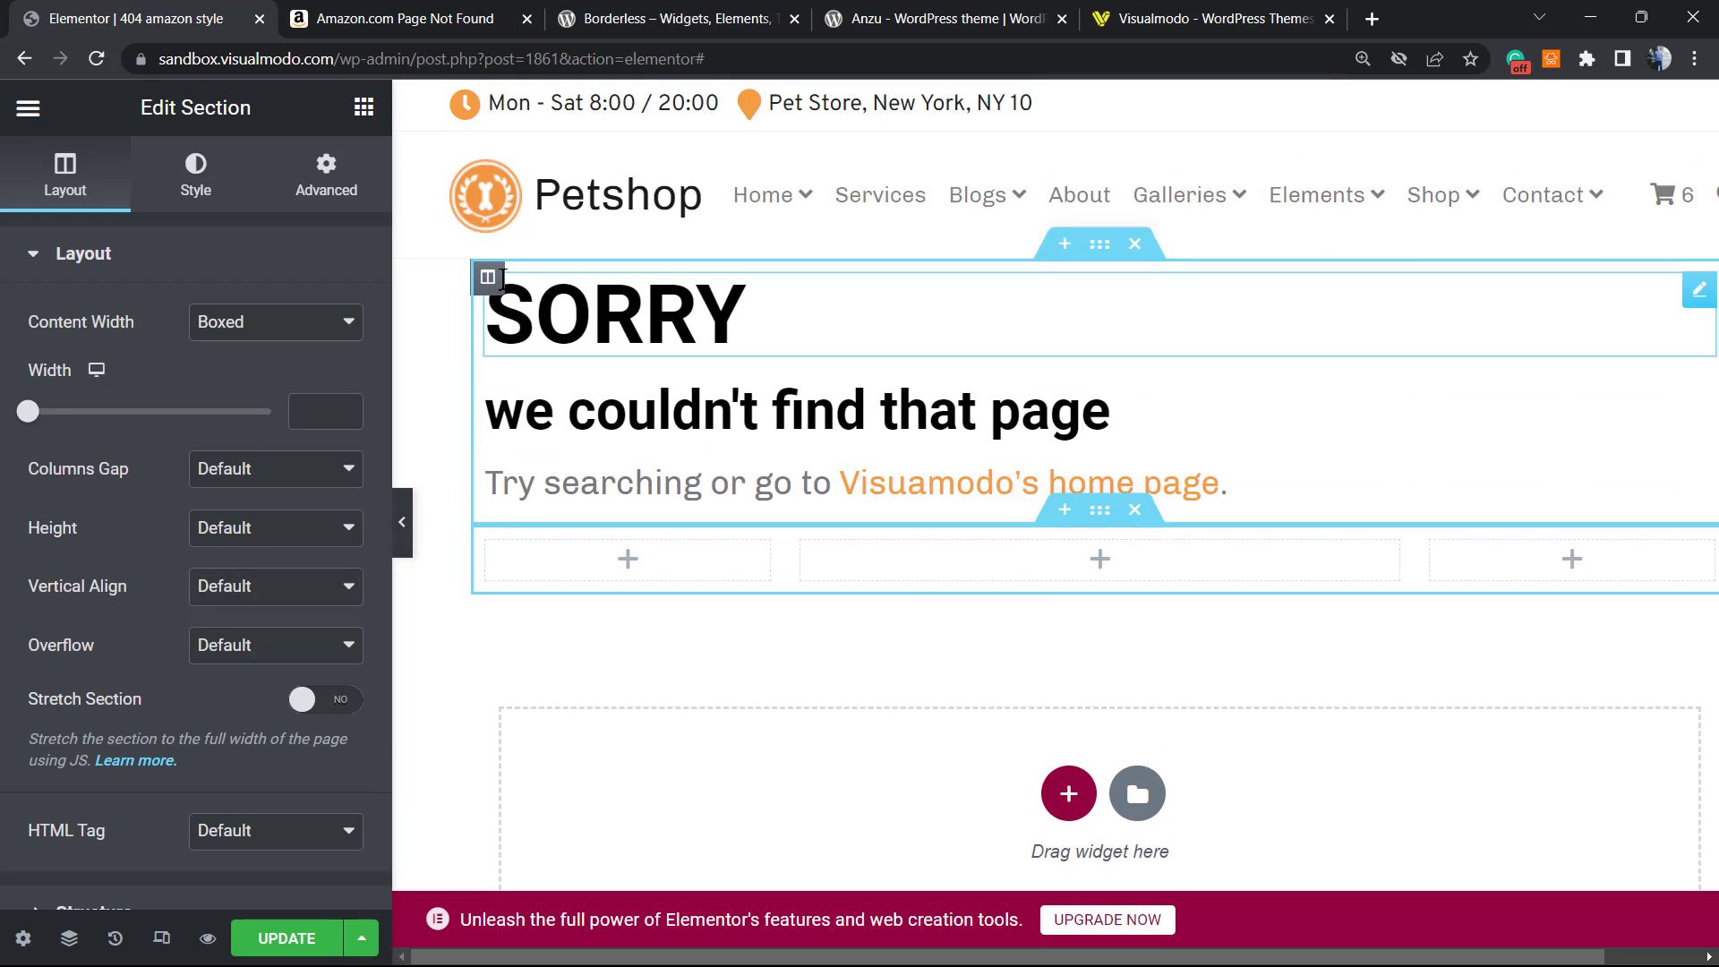
mouse_move(490, 277)
mouse_down()
mouse_move(895, 460)
mouse_move(790, 456)
mouse_up()
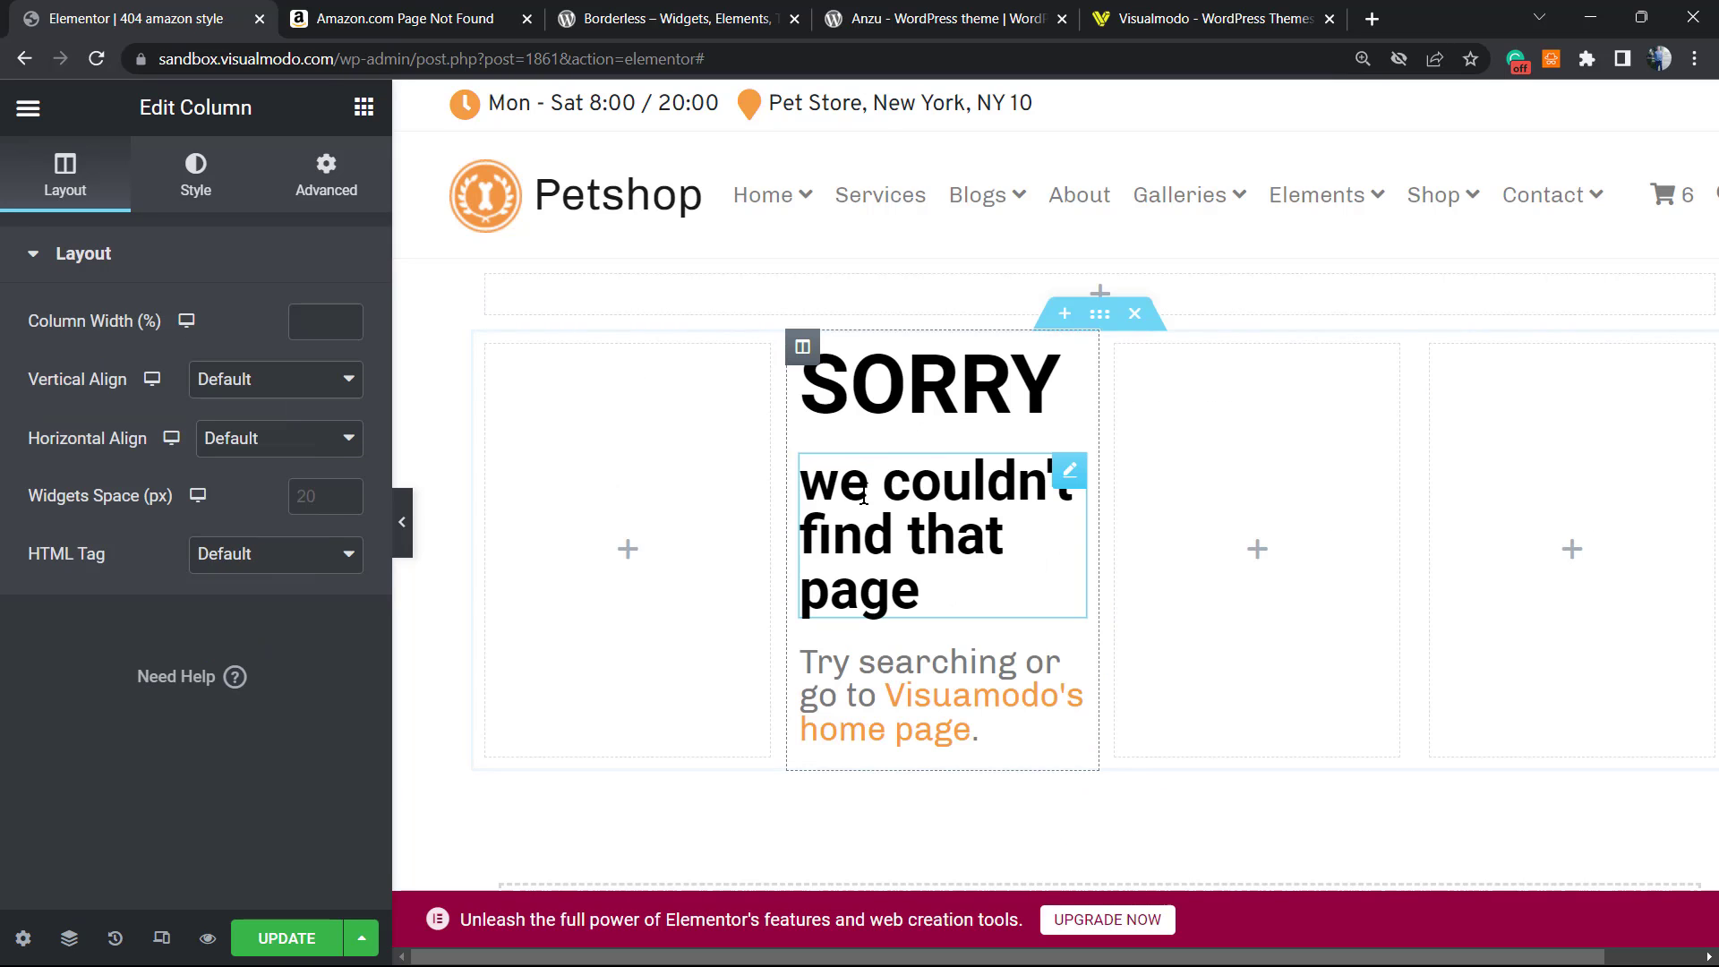
- Delete the leftover empty column and widen the centre column on both sides
right_click(1191, 570)
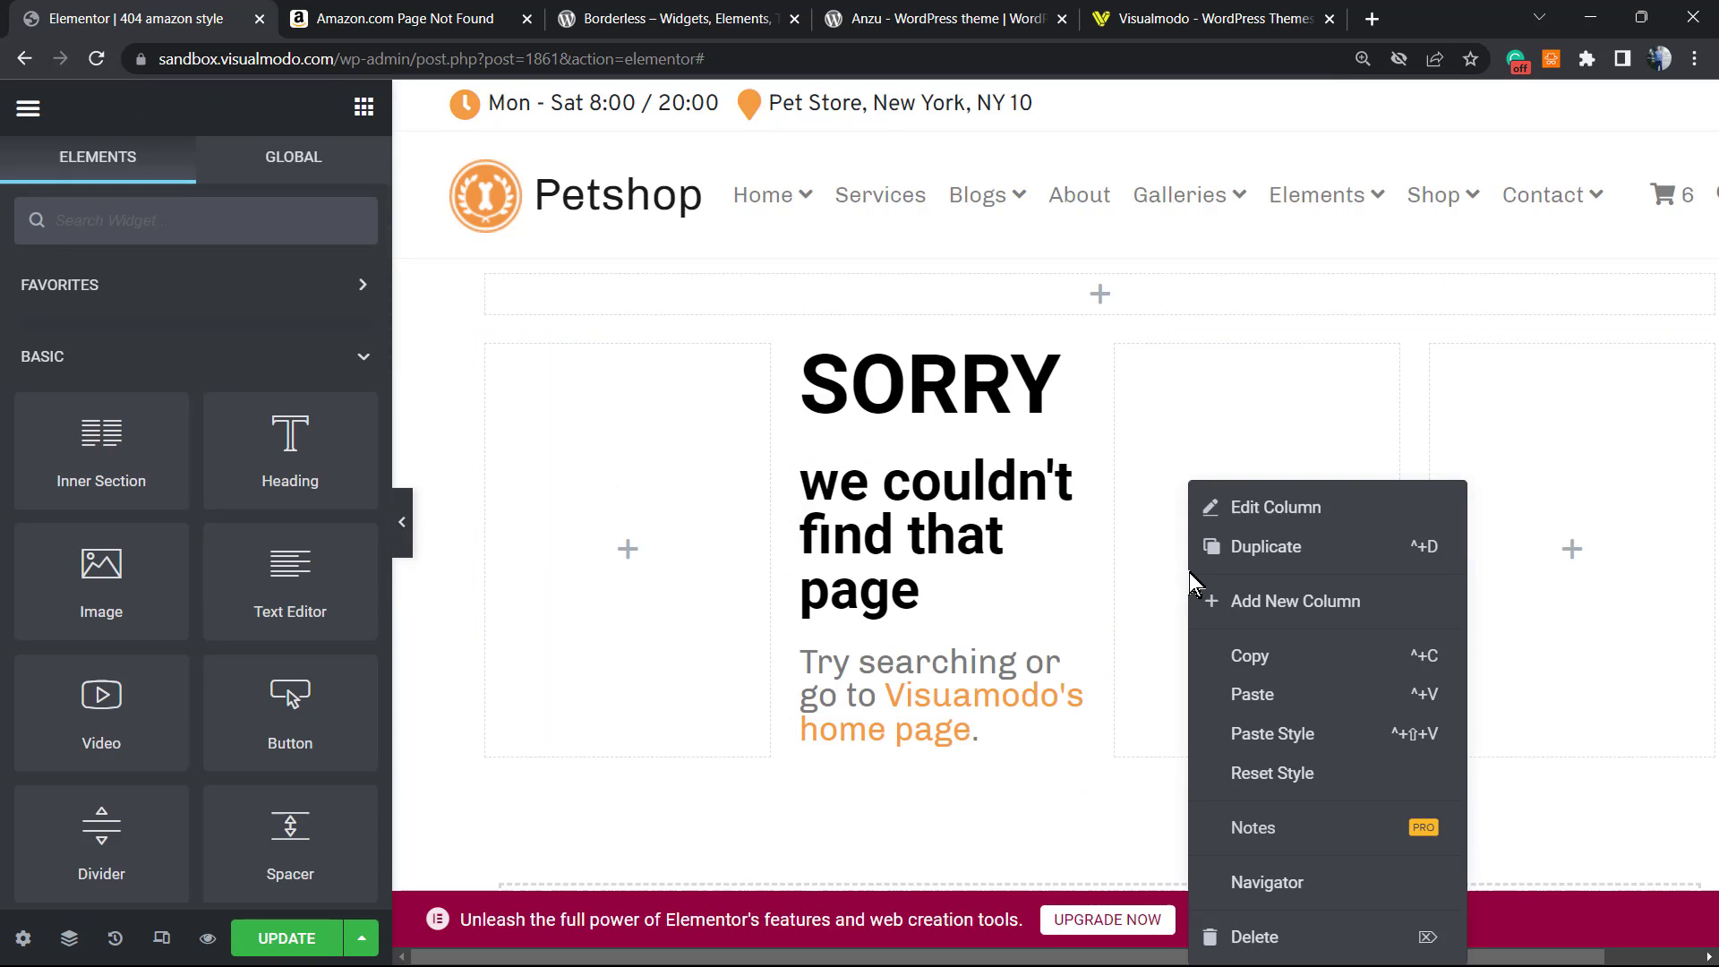
click(1307, 936)
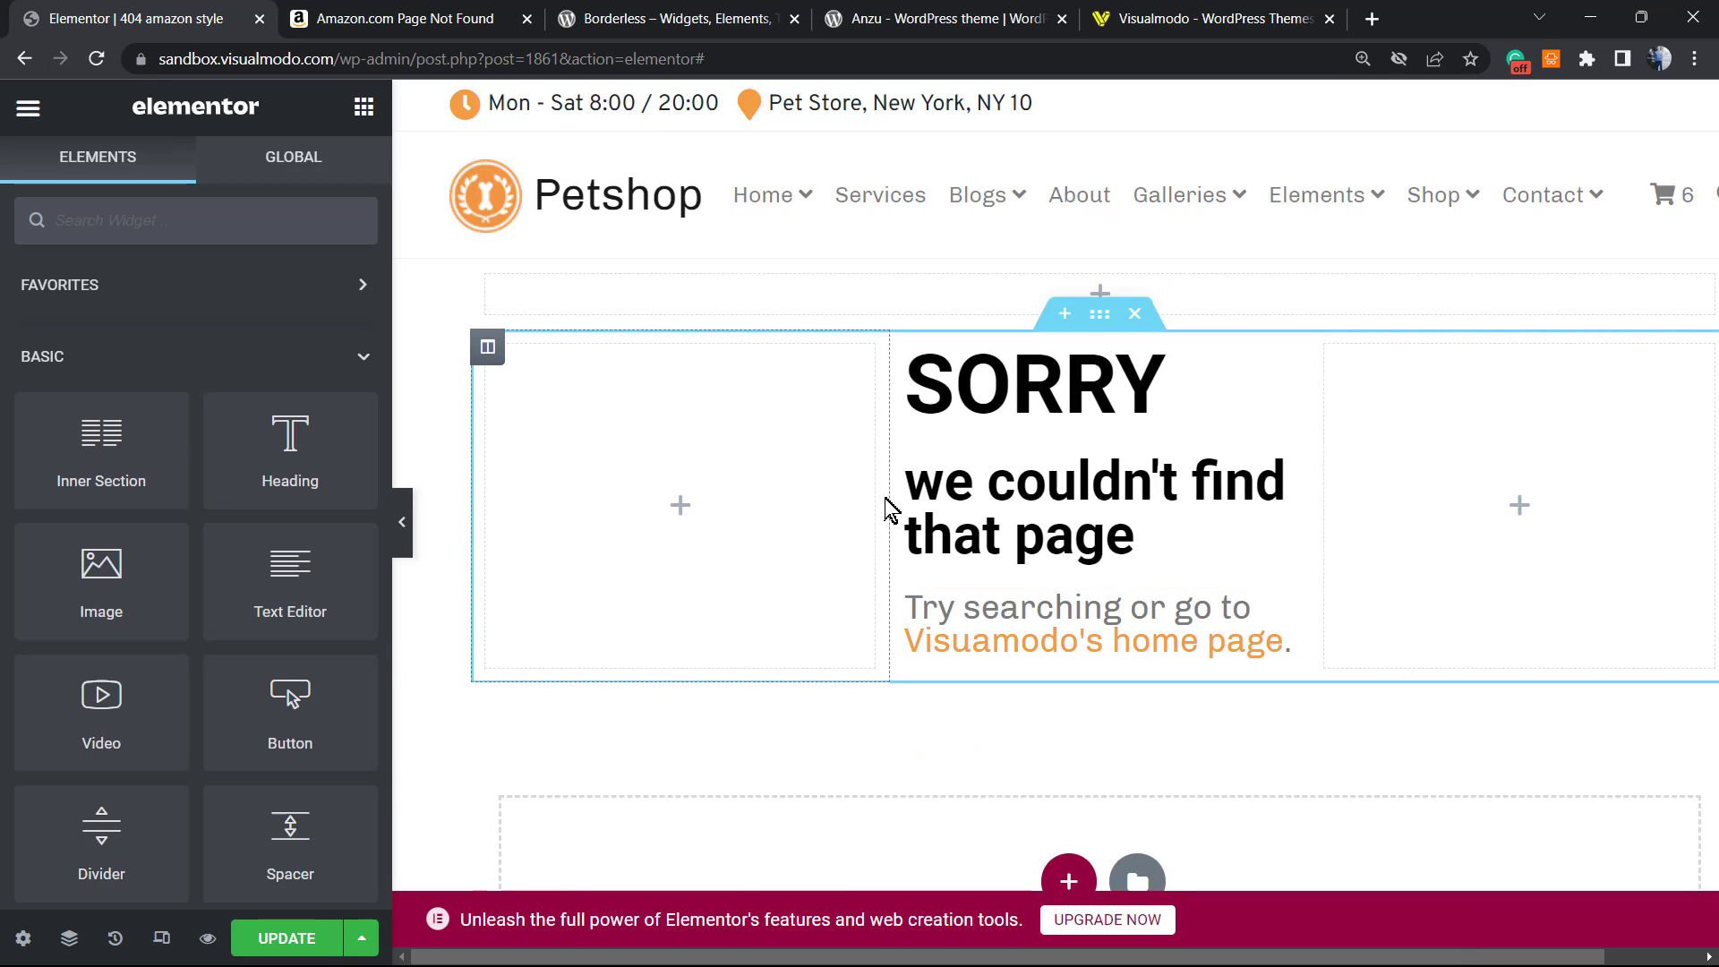
drag(883, 512, 698, 504)
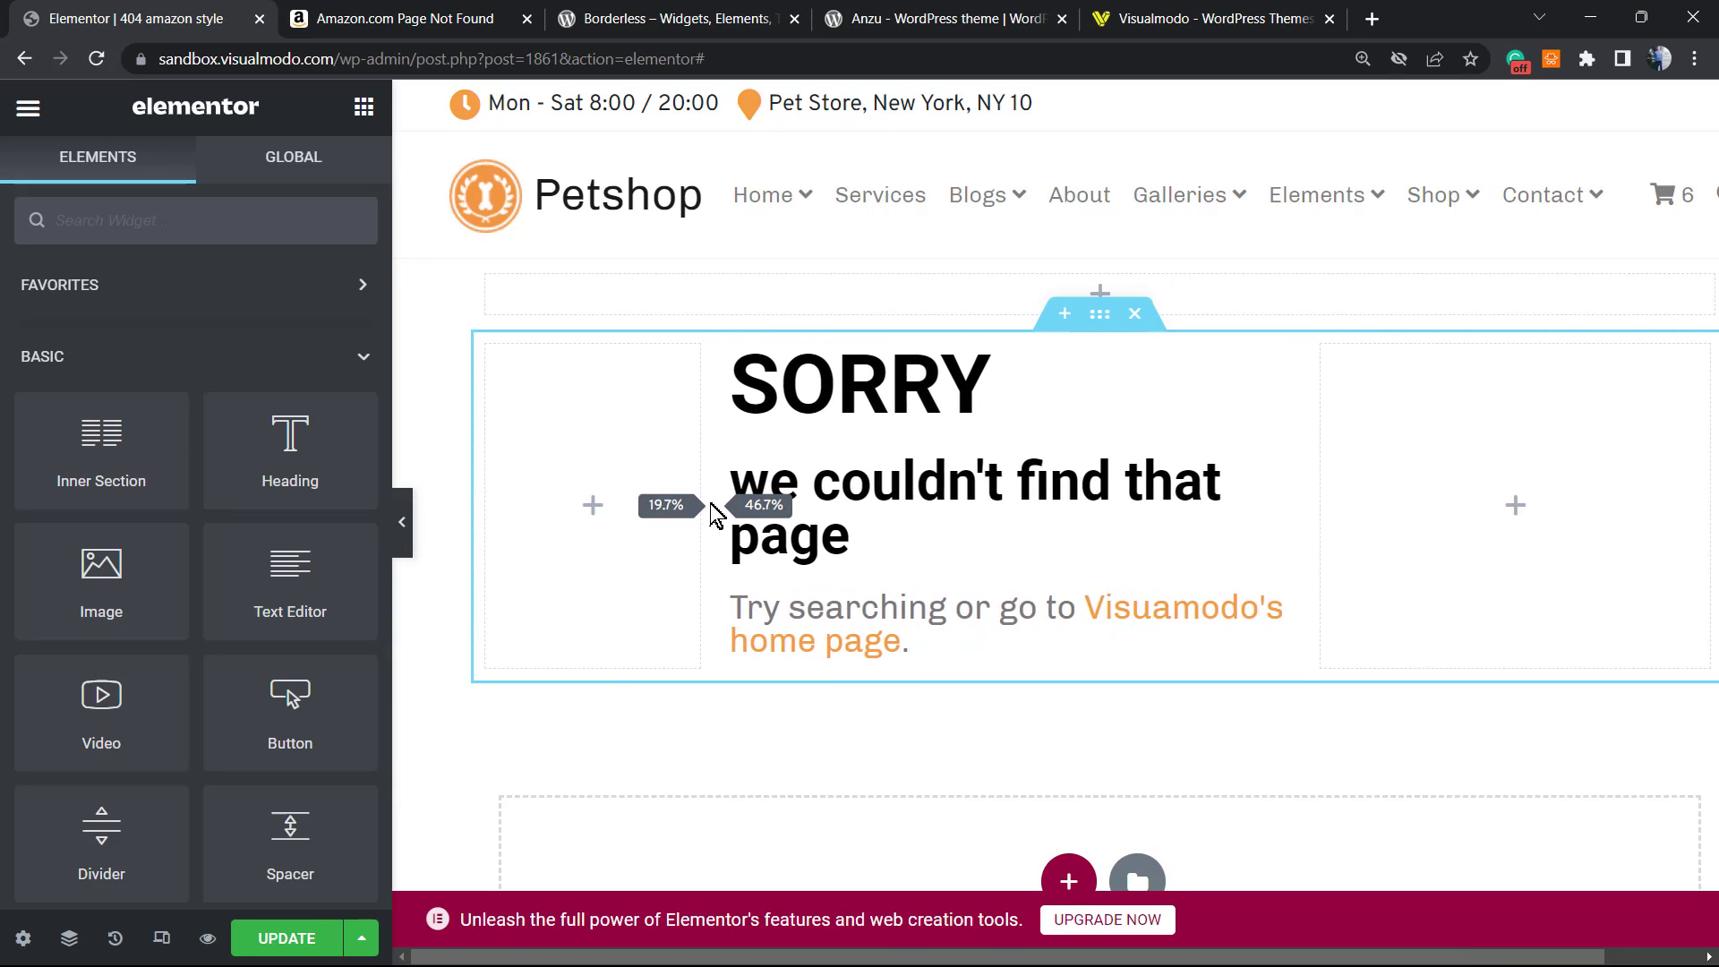
drag(1306, 498, 1518, 518)
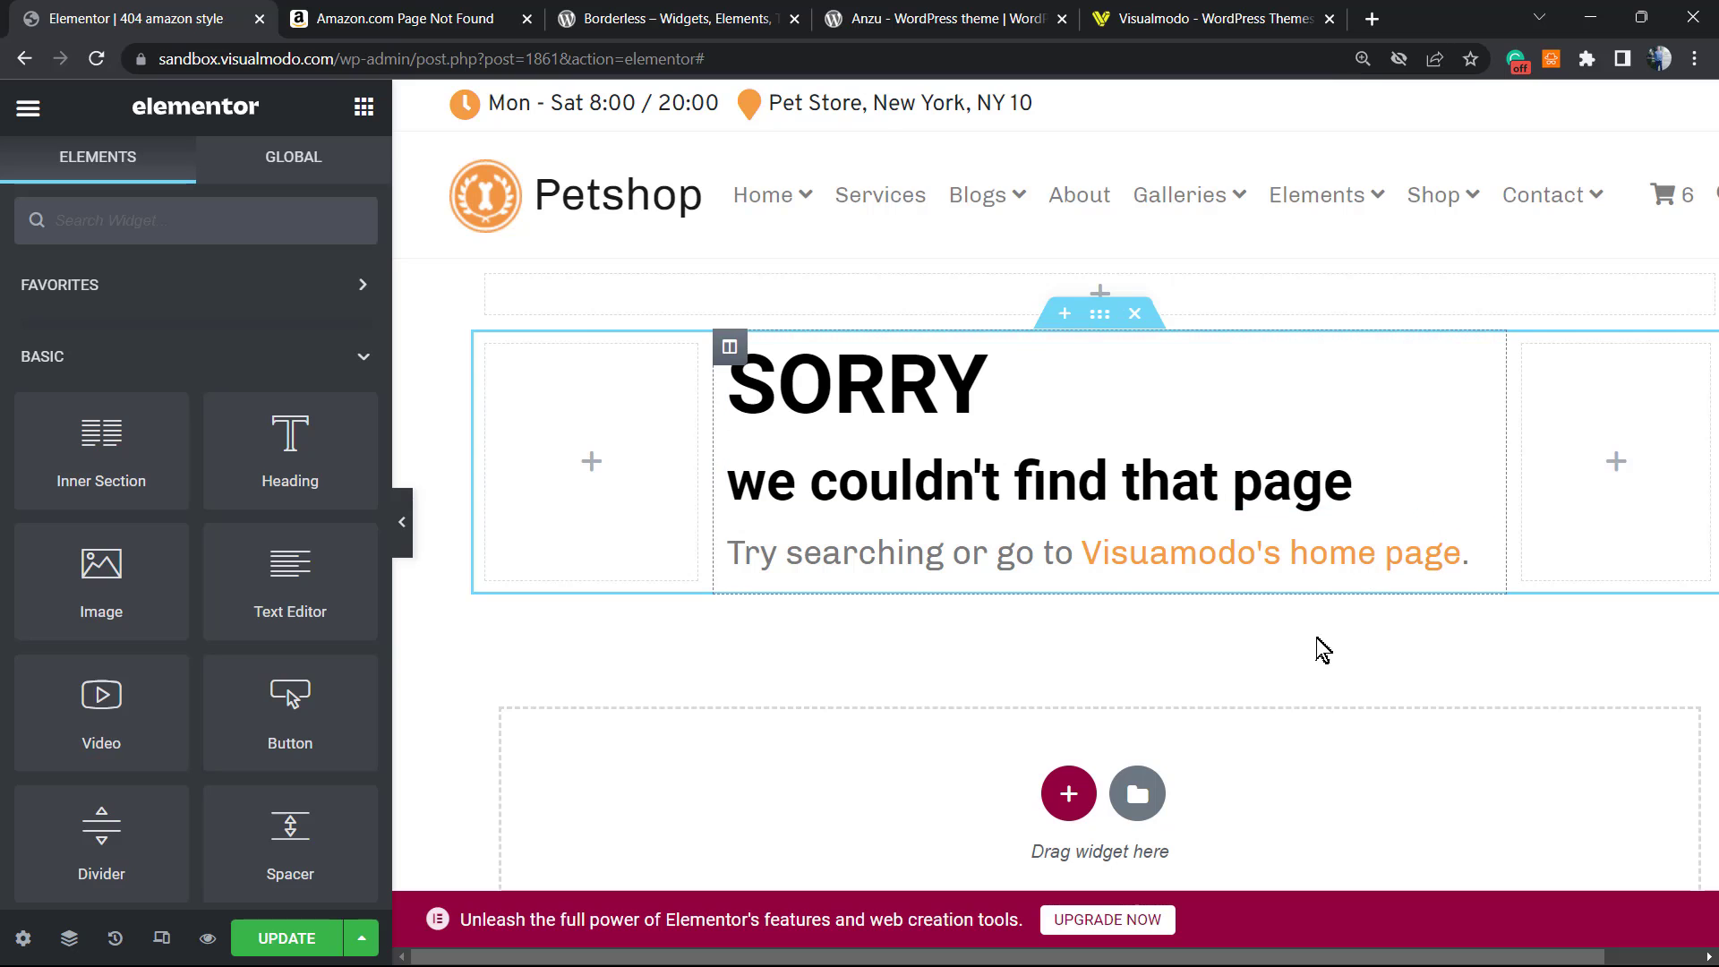
- Add a single-column section below the SORRY columns and drop an Image widget into it
click(1068, 794)
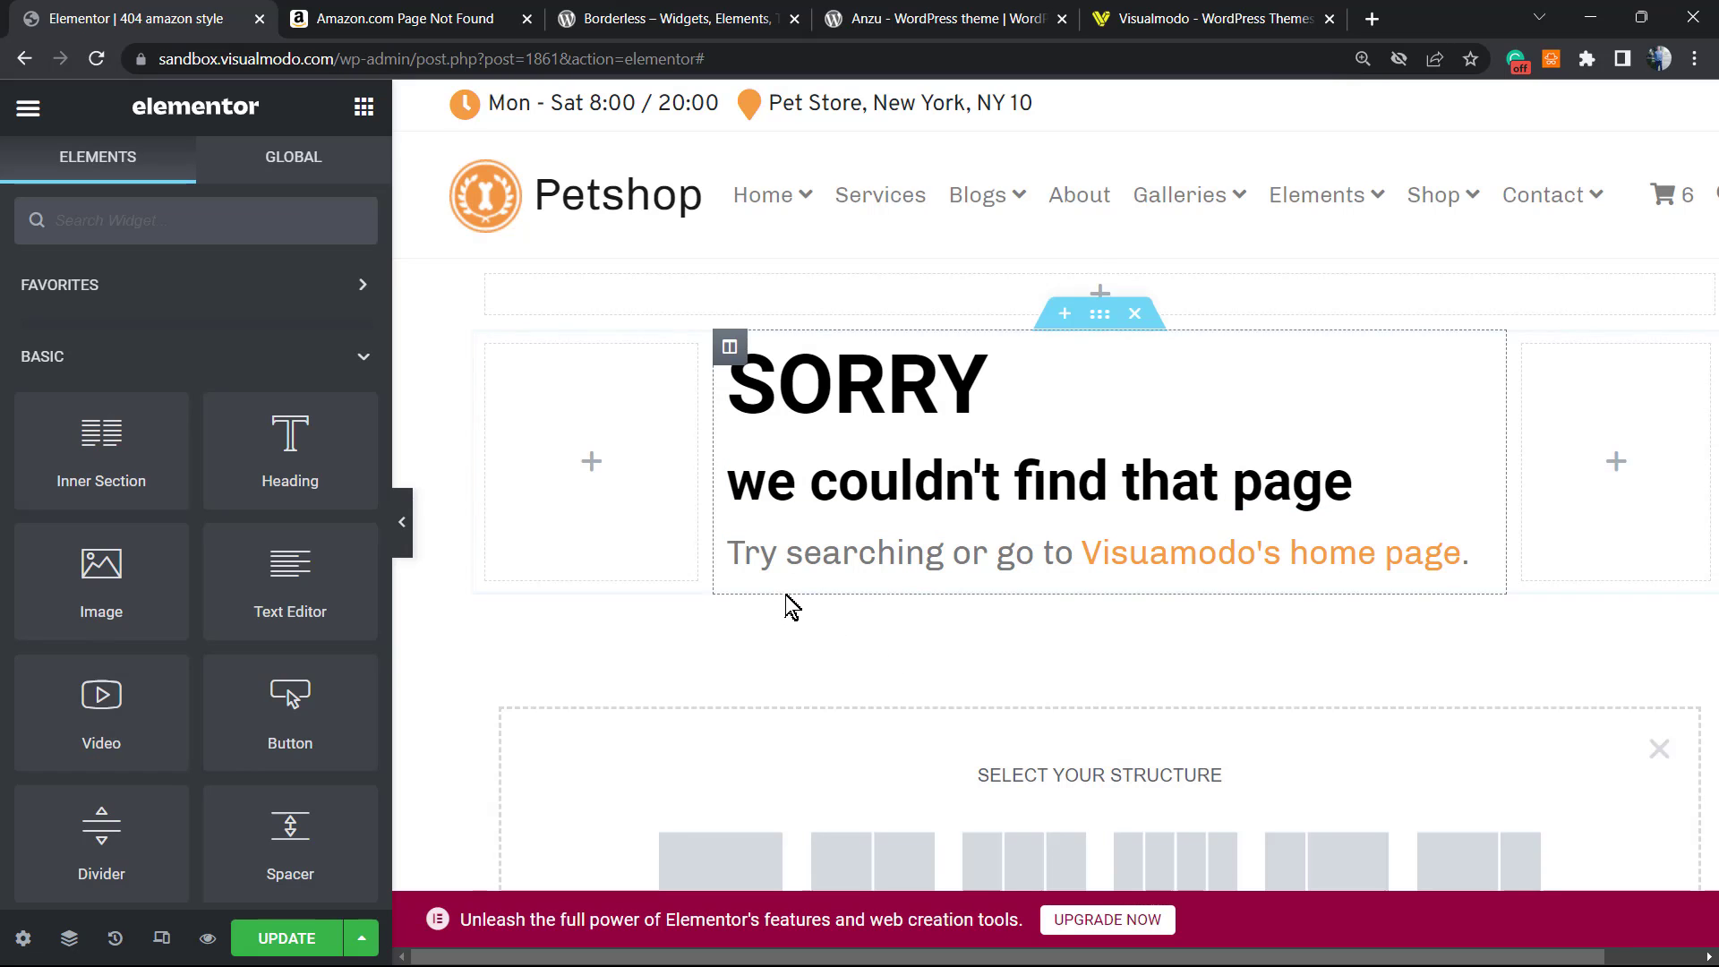
scroll(793, 605, down, 2)
click(733, 645)
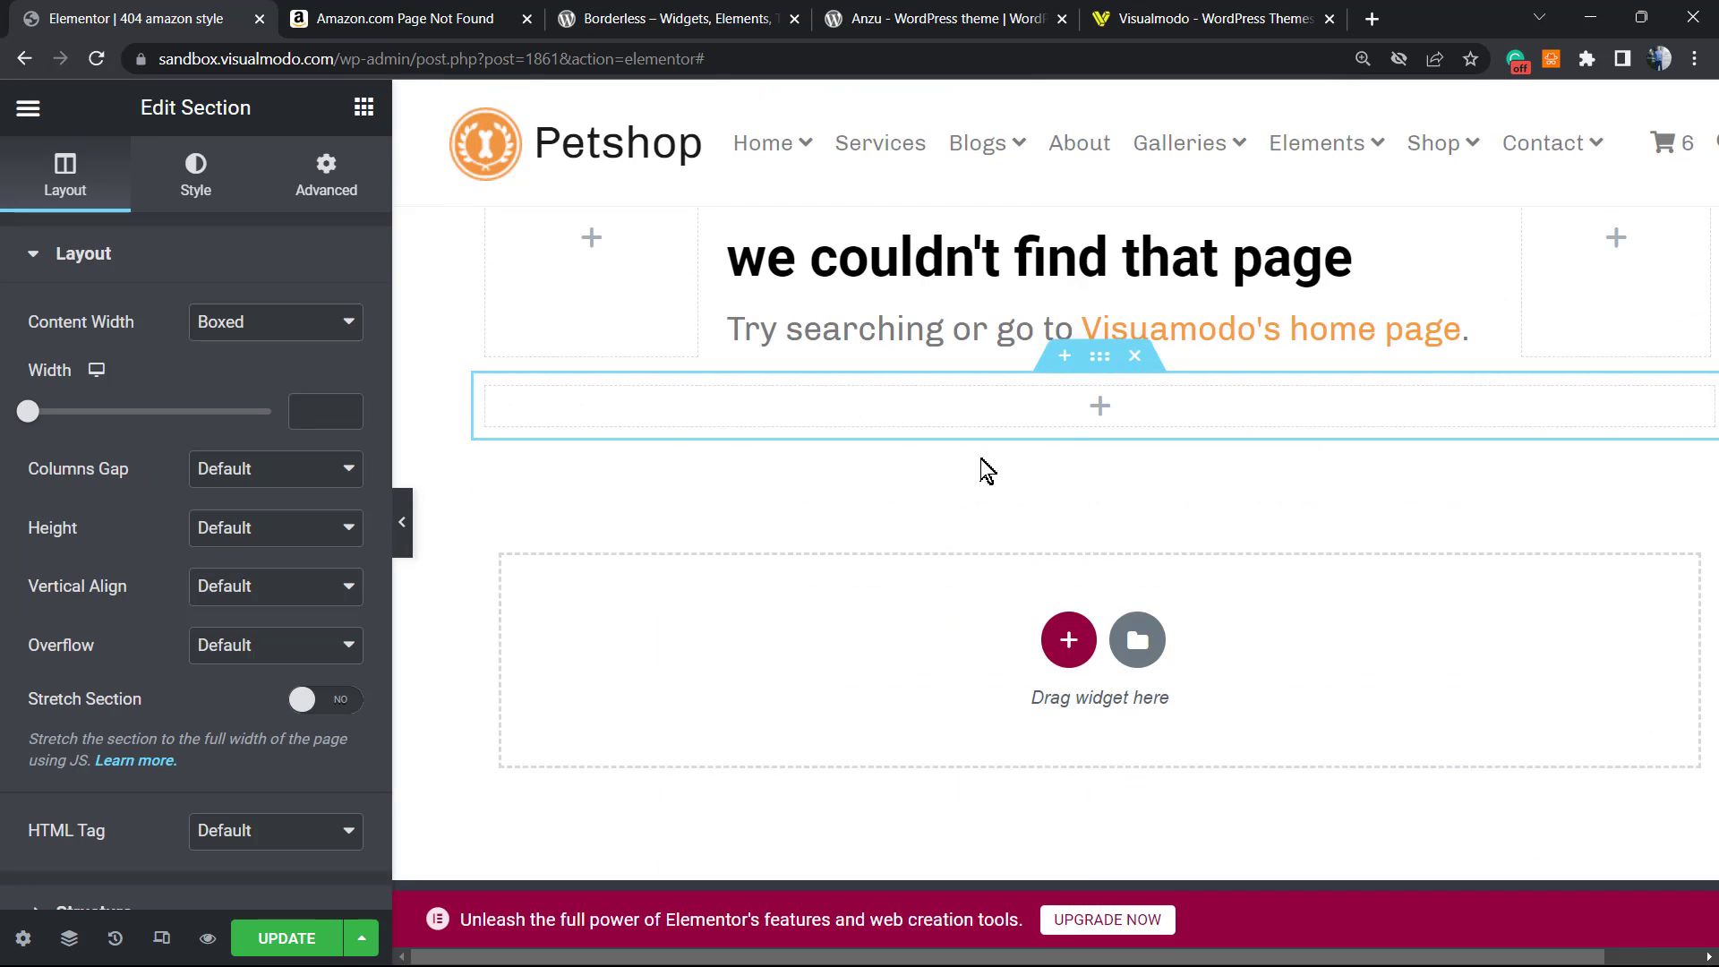
click(1098, 405)
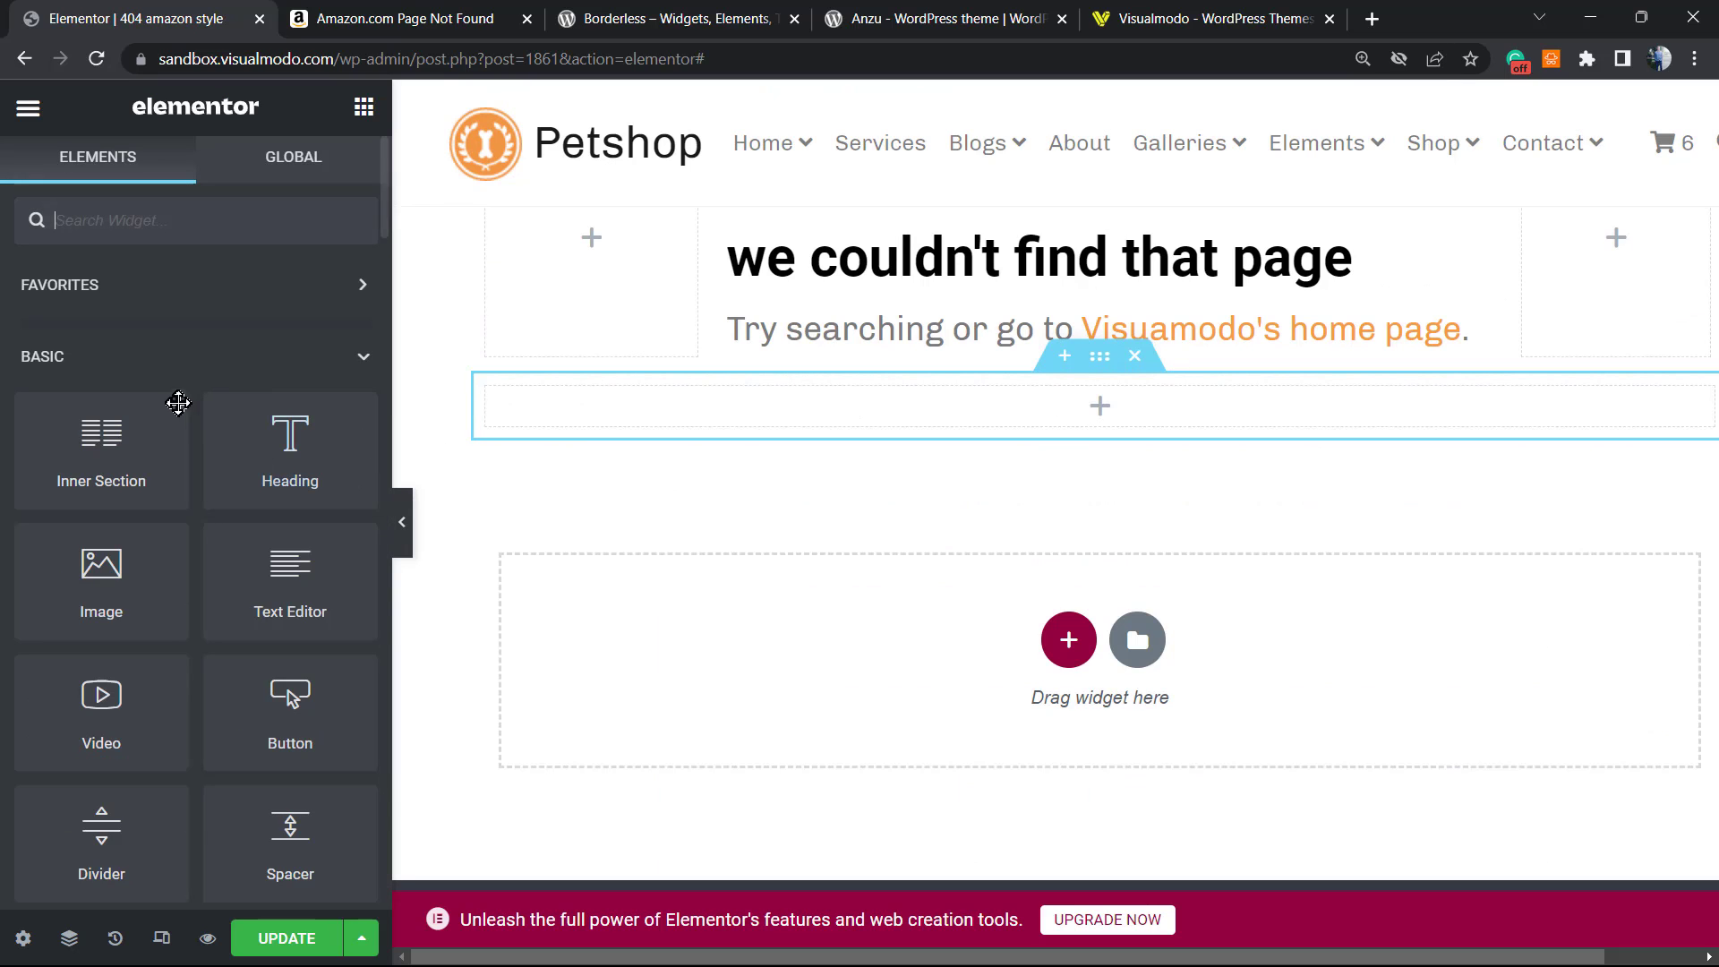
drag(101, 578, 1061, 403)
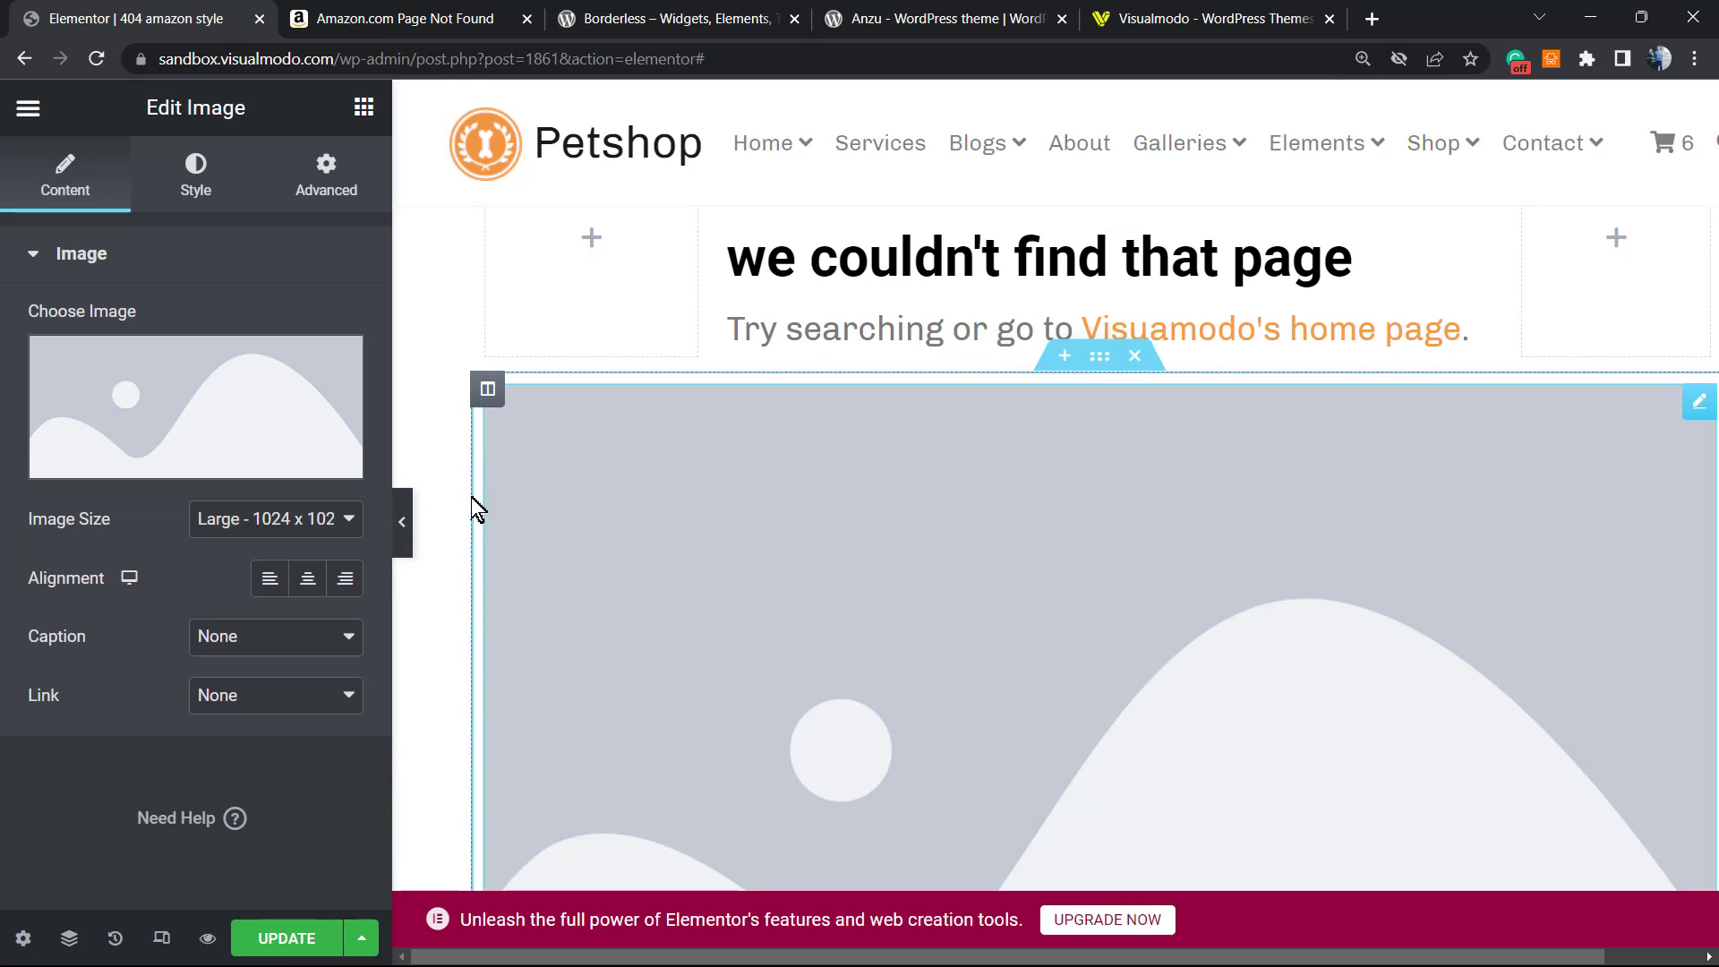
- Upload 90._TTD_.jpg from Downloads with alt text 'dog alt title here' and insert it
click(199, 408)
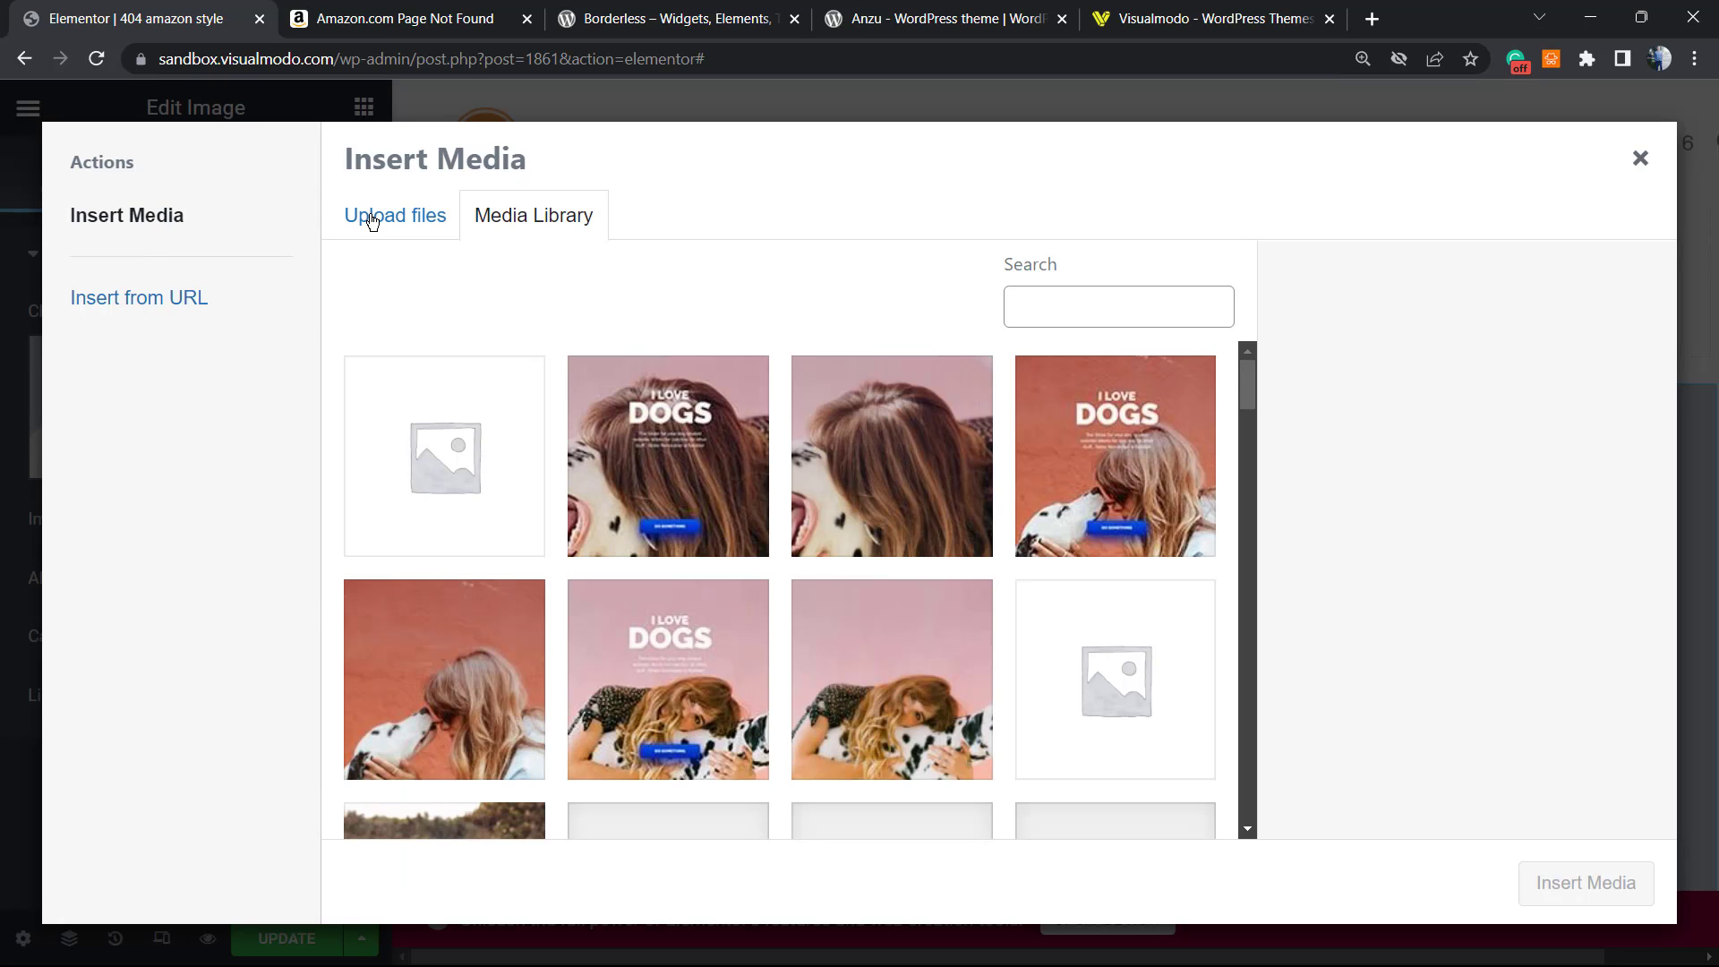
click(370, 218)
click(1022, 577)
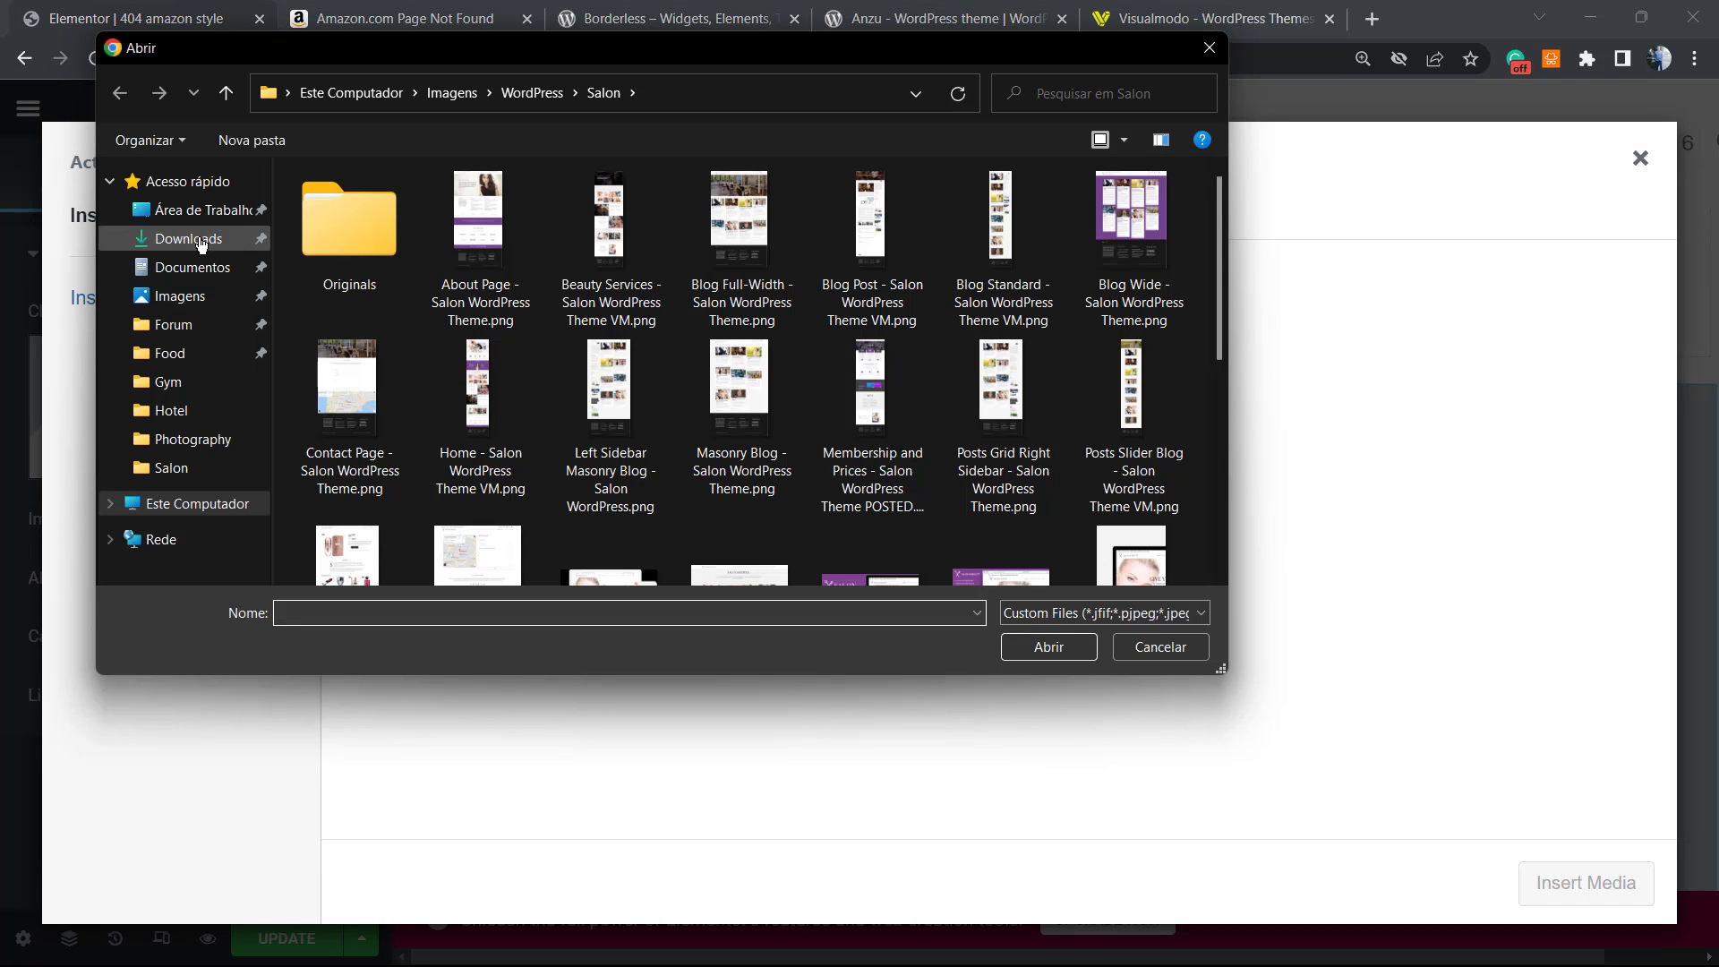
click(188, 238)
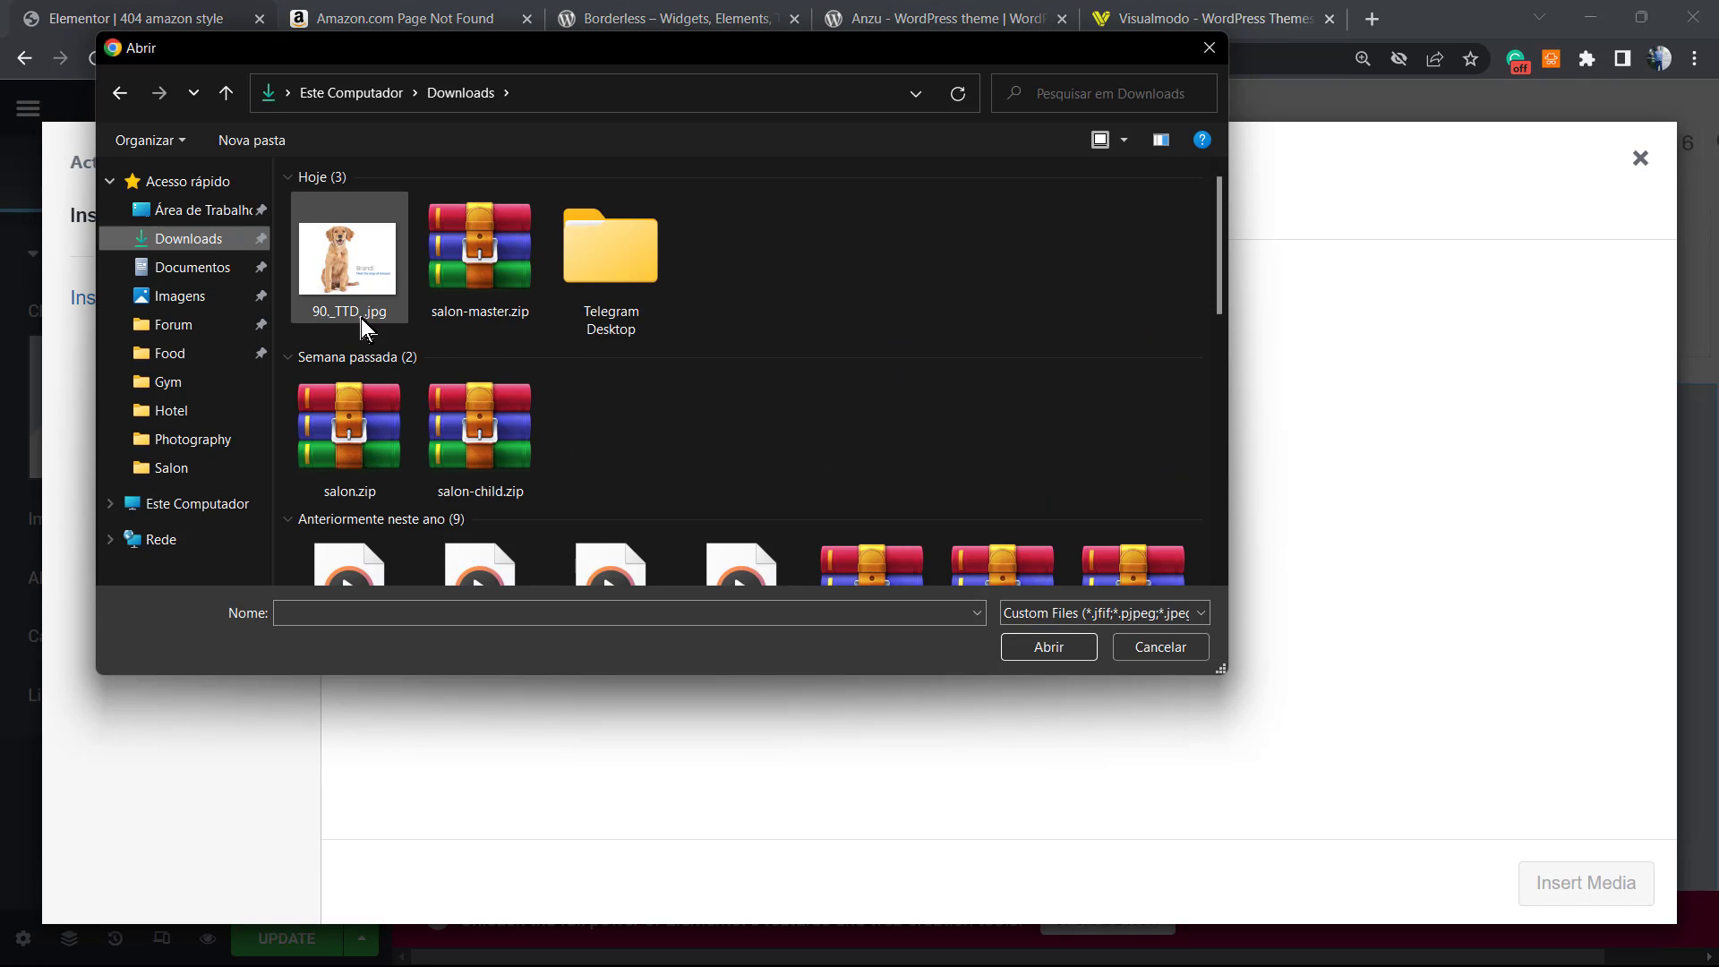
double_click(349, 263)
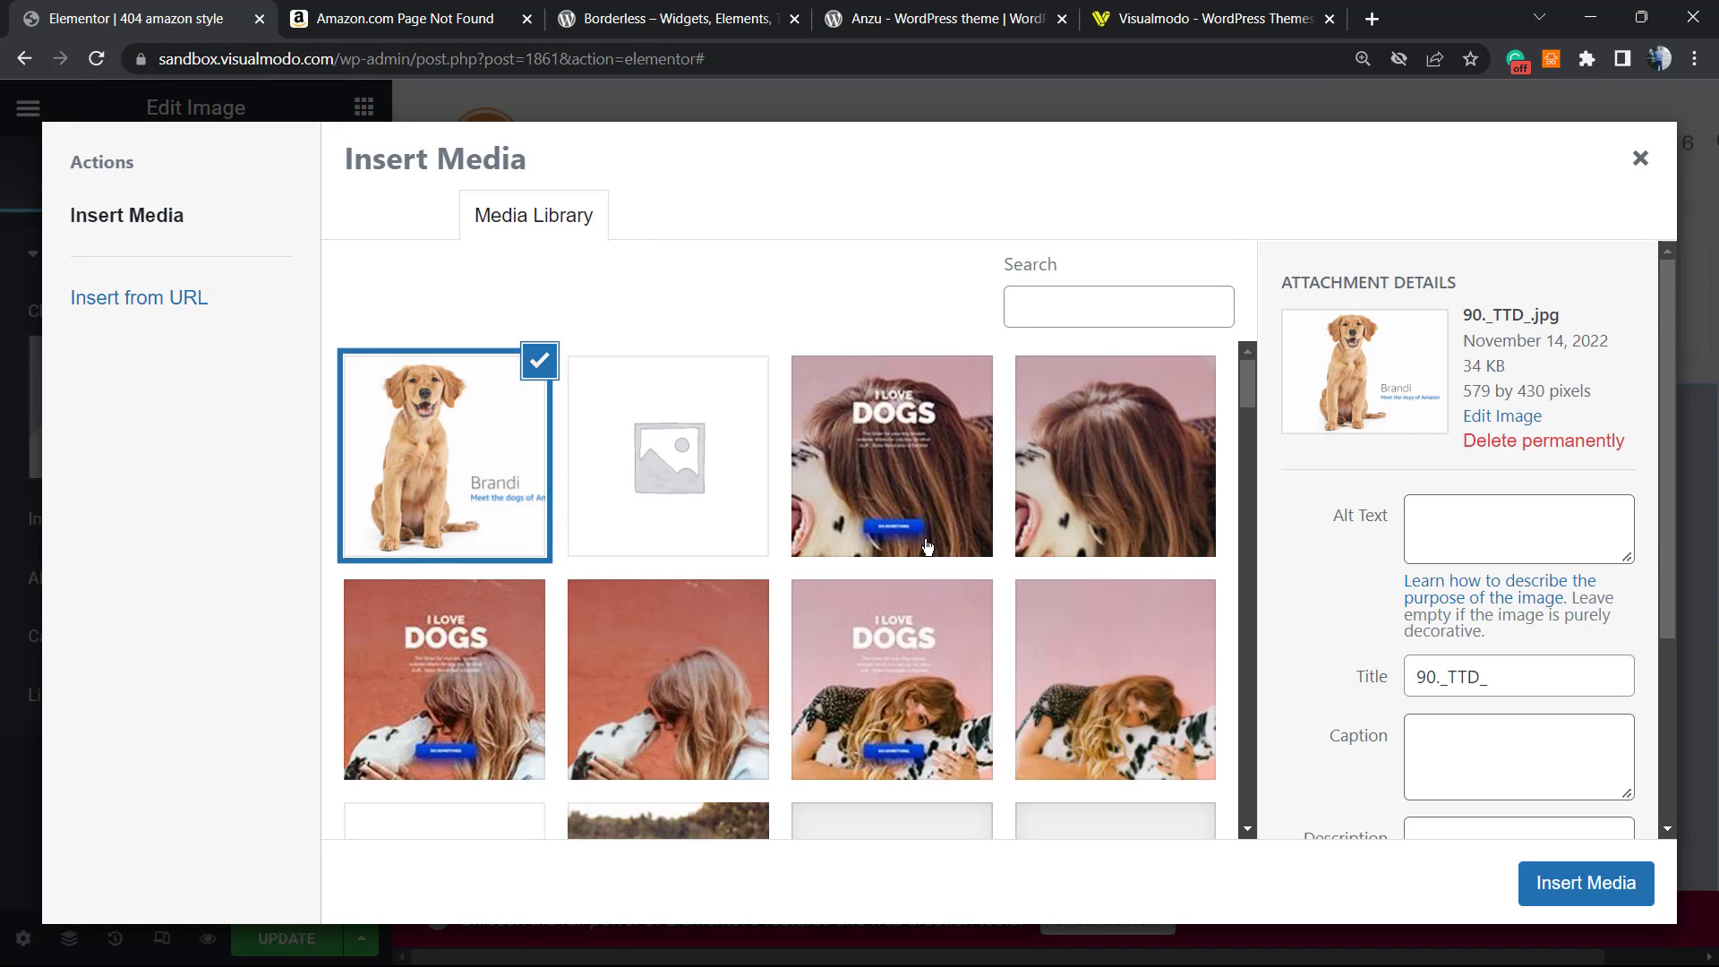
click(1433, 545)
text(dog alt title here)
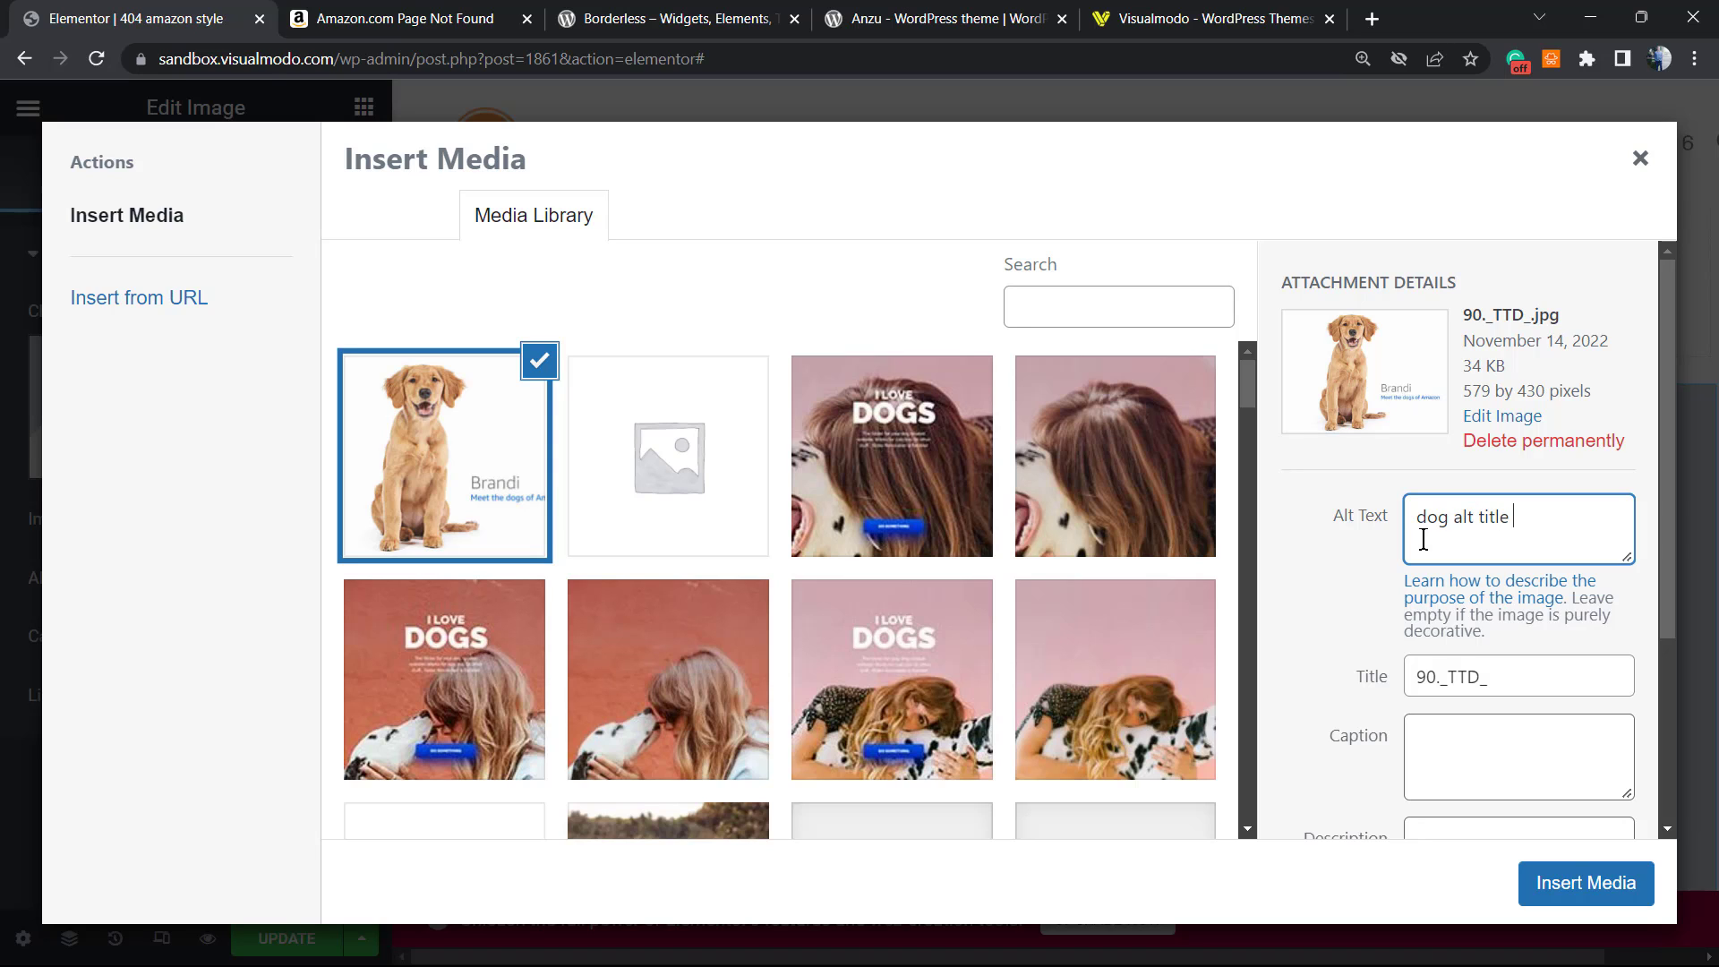
click(1599, 883)
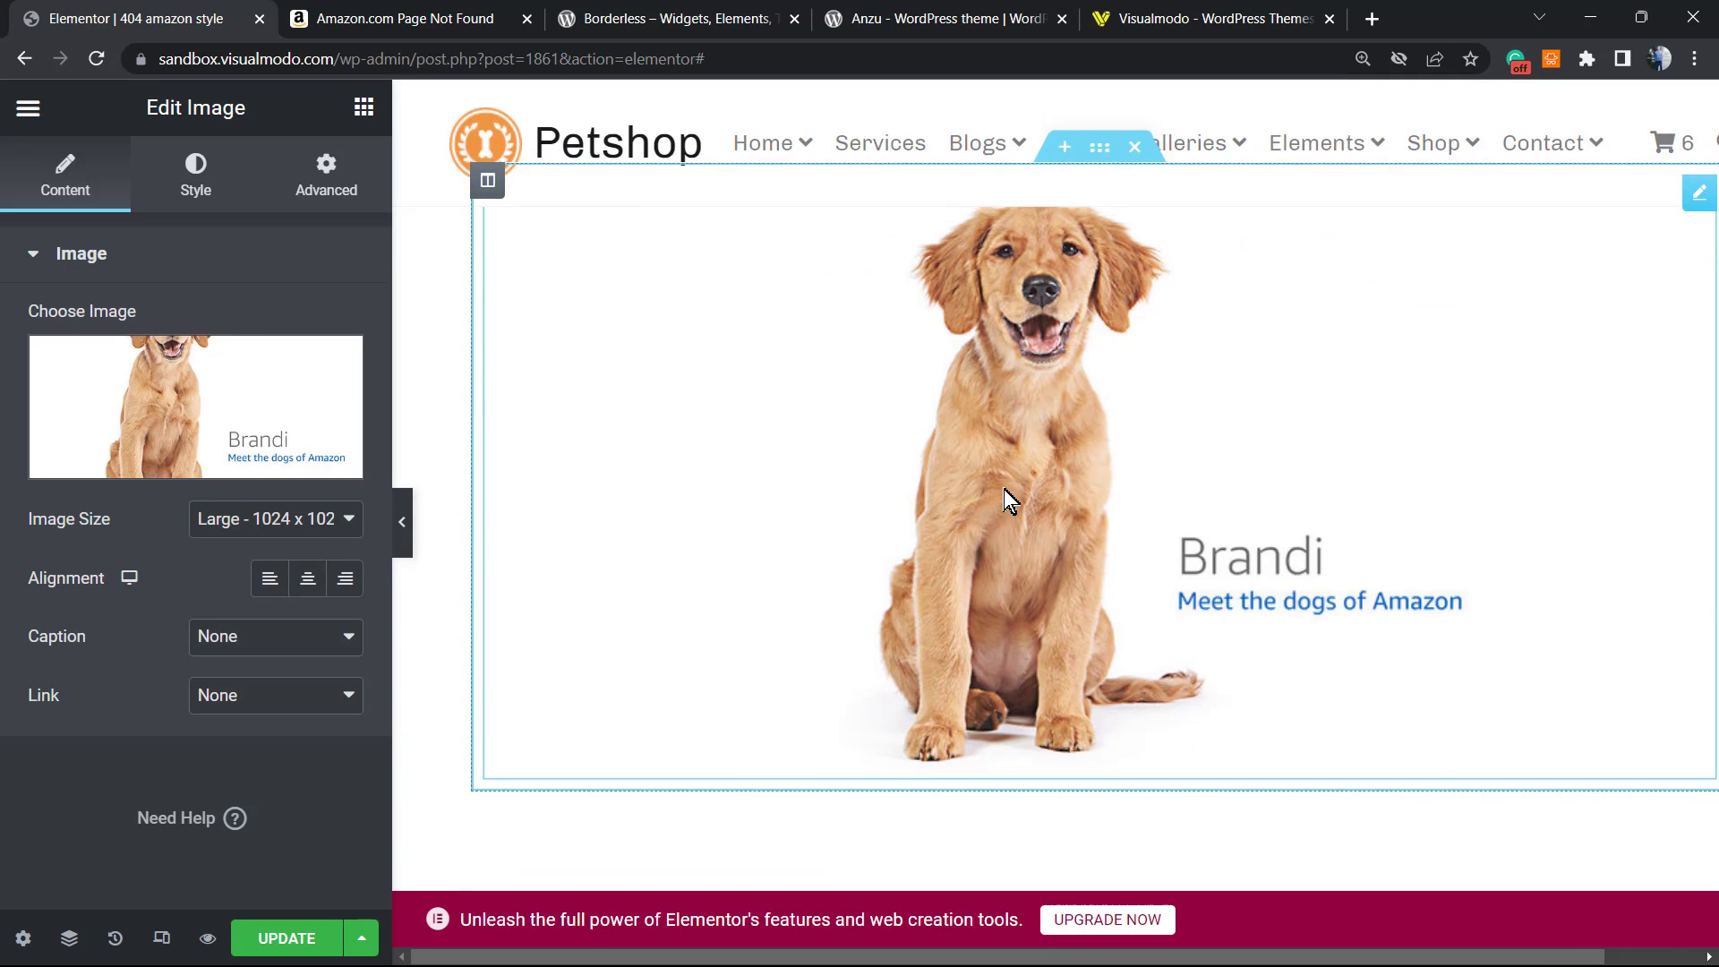
scroll(932, 470, up, 3)
scroll(917, 466, down, 2)
scroll(870, 511, down, 1)
scroll(927, 515, up, 1)
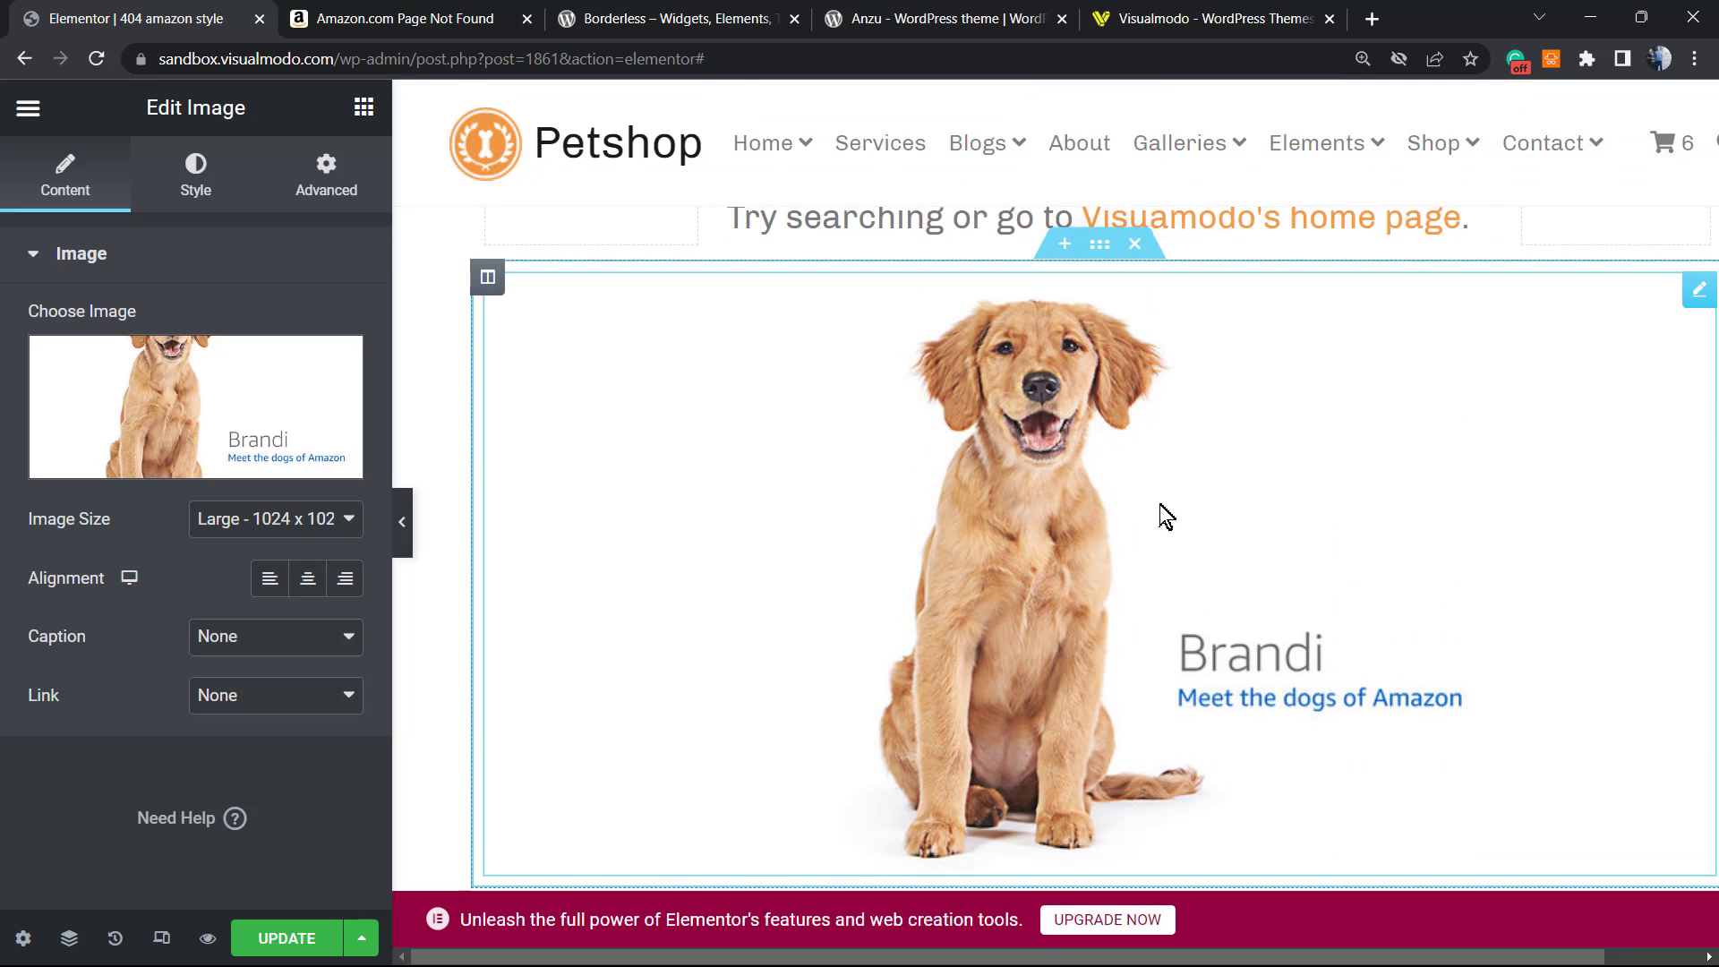
- Copy the Visualmodo homepage address from its tab and return to the 404 page editor
click(1124, 17)
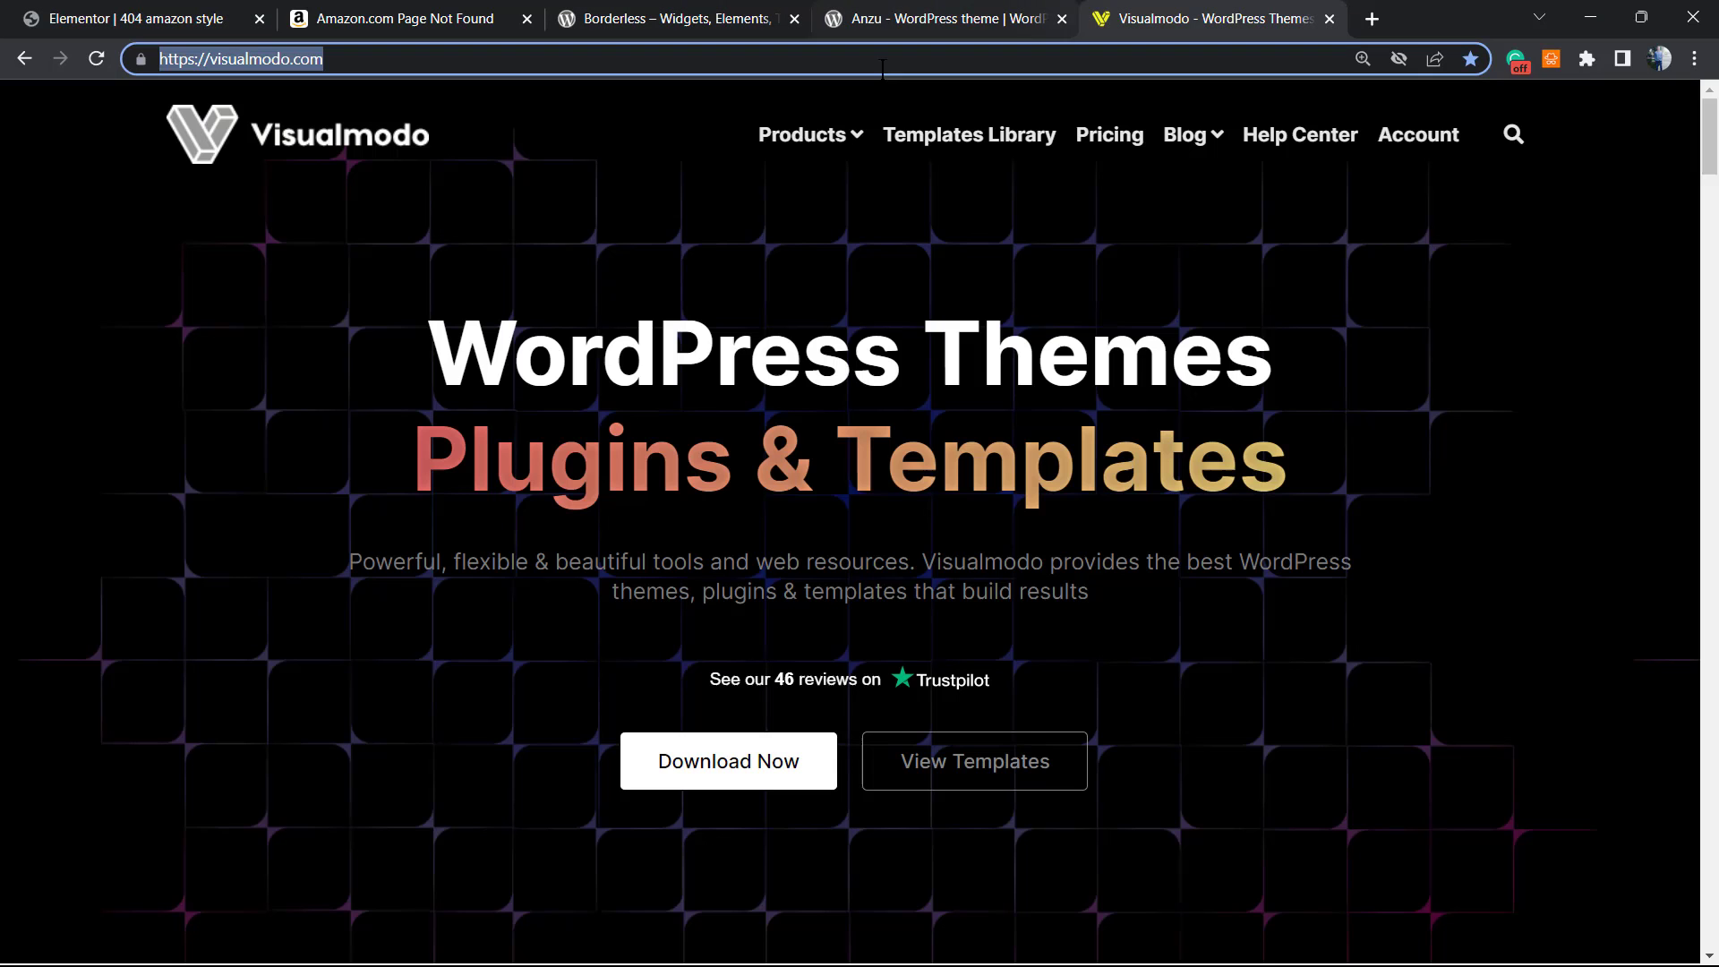
click(716, 59)
click(121, 18)
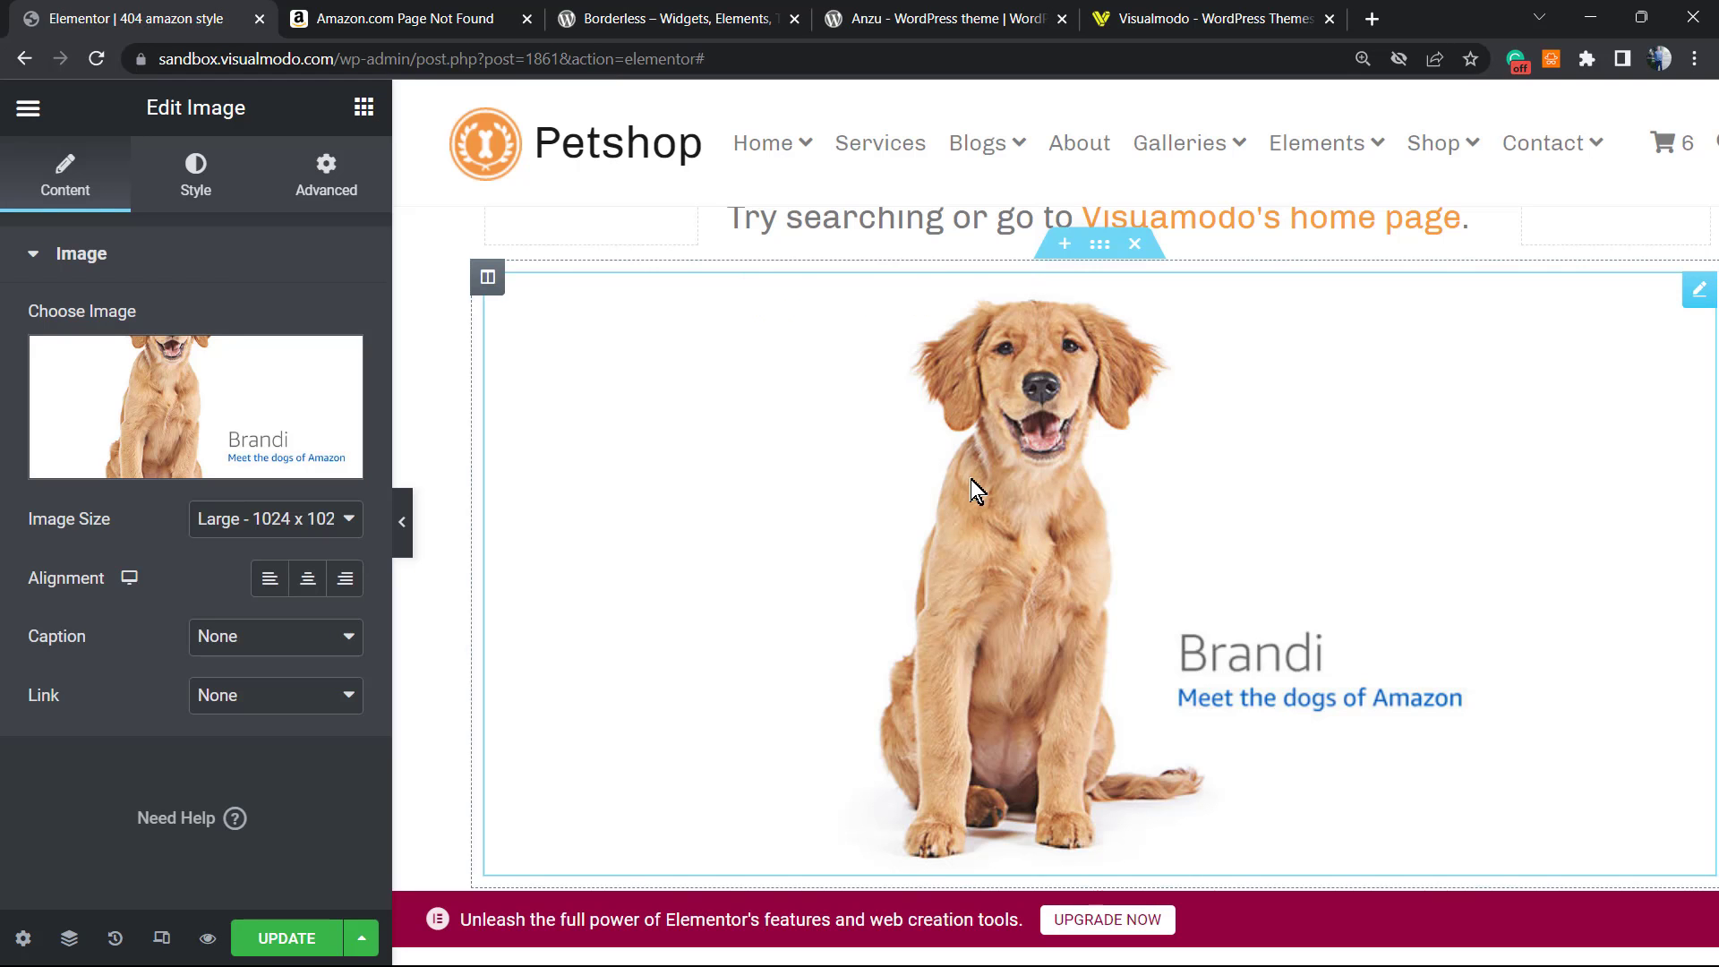
click(255, 697)
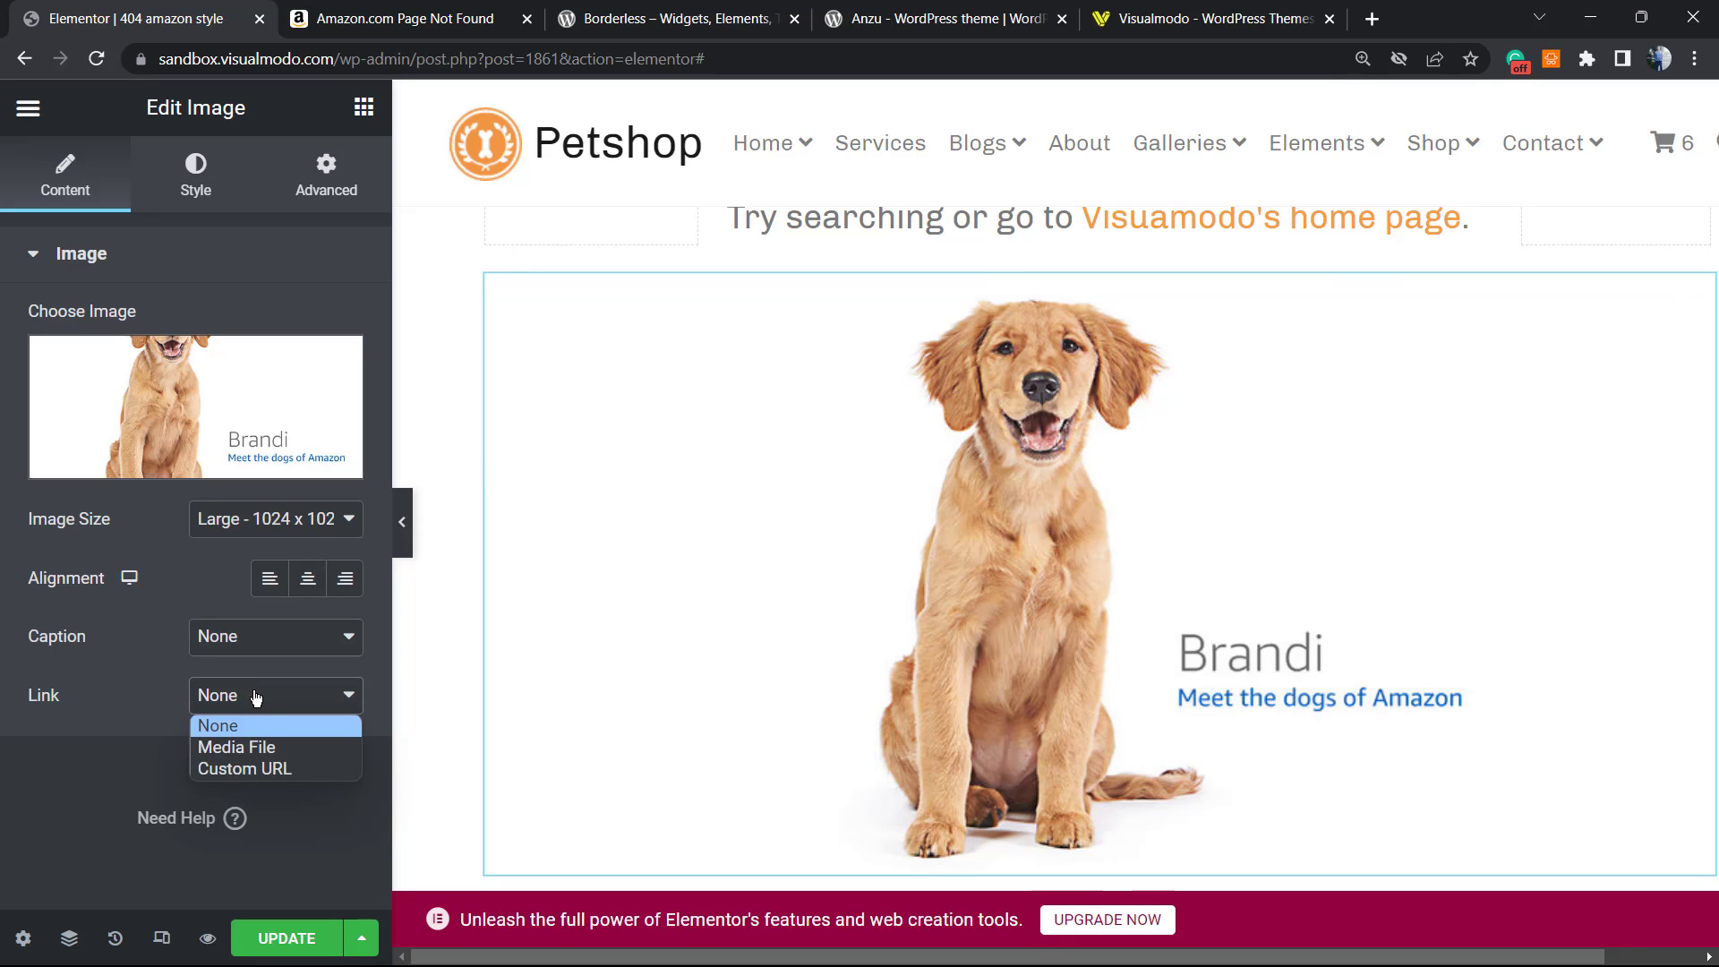
click(321, 767)
text(https://visualmodo.com/)
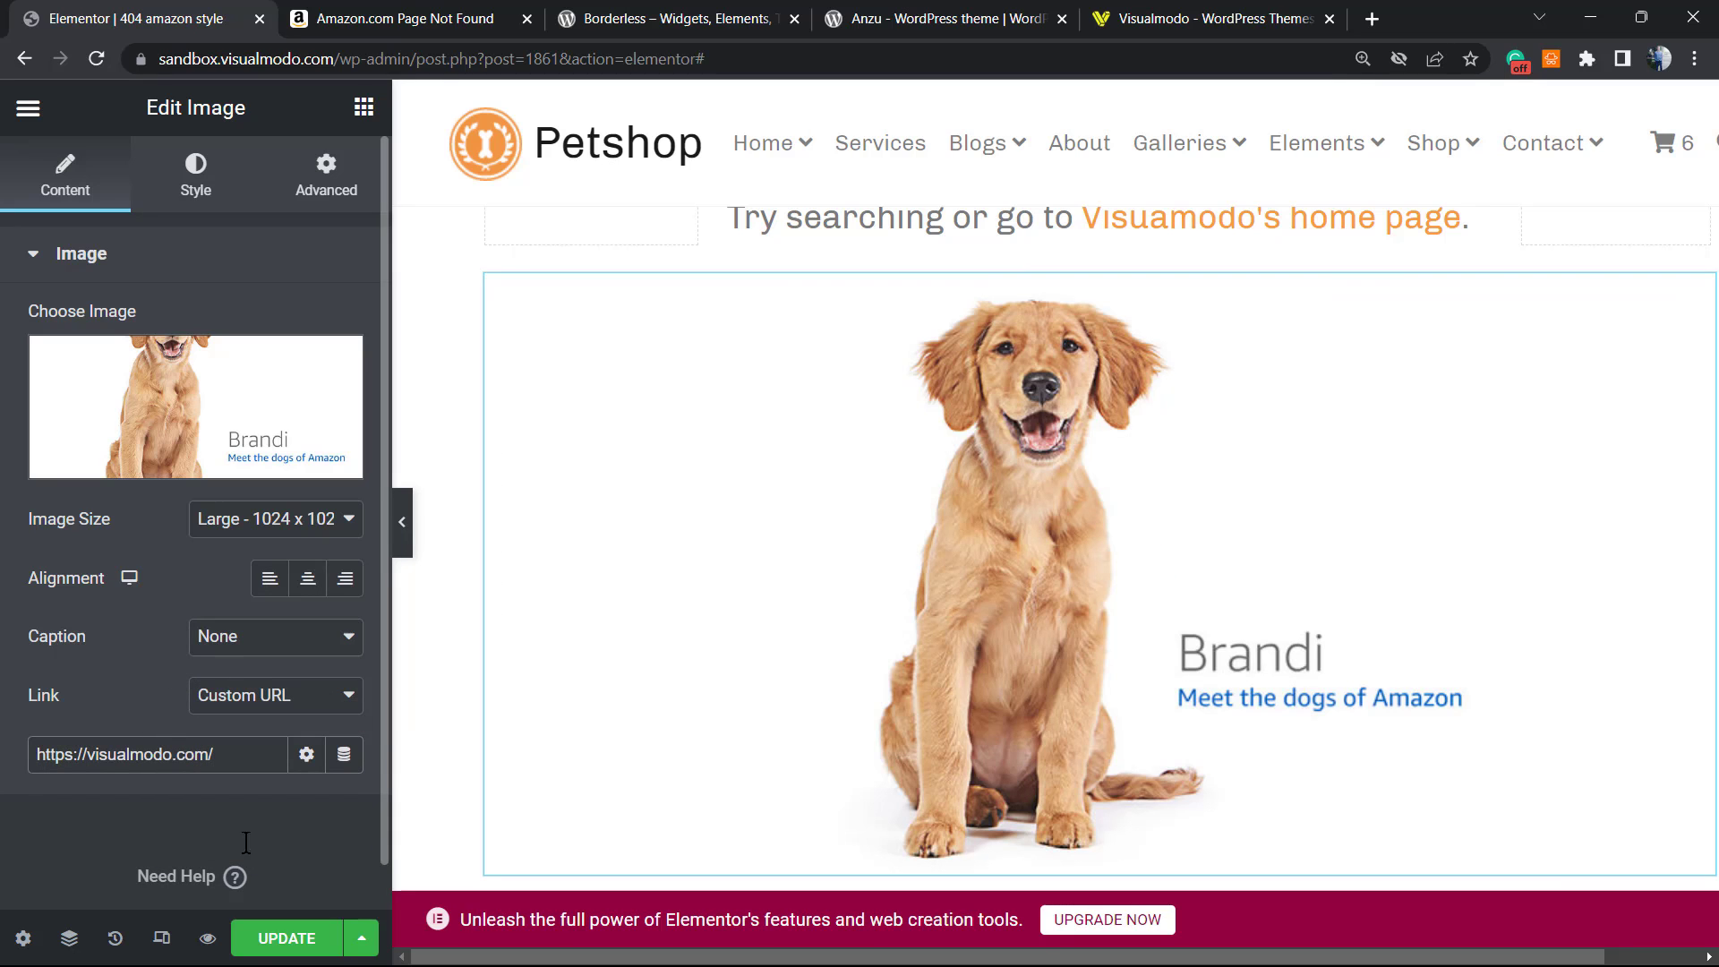
click(287, 939)
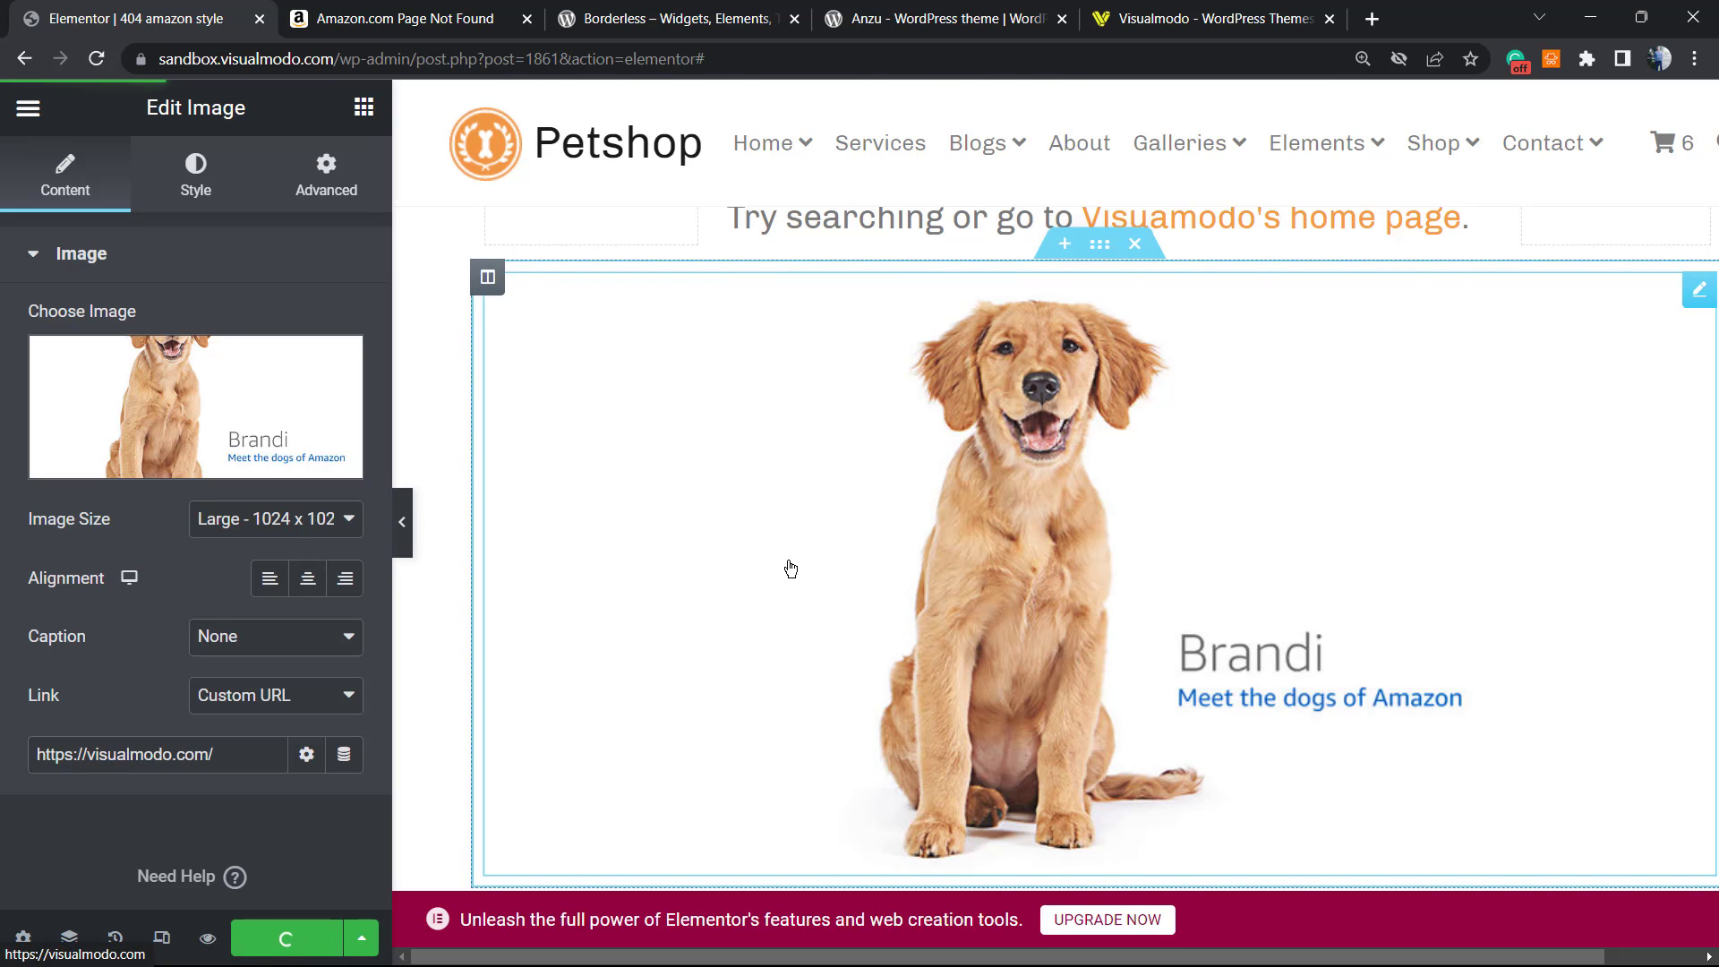
scroll(779, 550, up, 3)
scroll(752, 537, down, 1)
scroll(746, 535, down, 3)
scroll(739, 535, up, 2)
scroll(739, 535, up, 2)
scroll(741, 538, down, 2)
scroll(738, 534, up, 2)
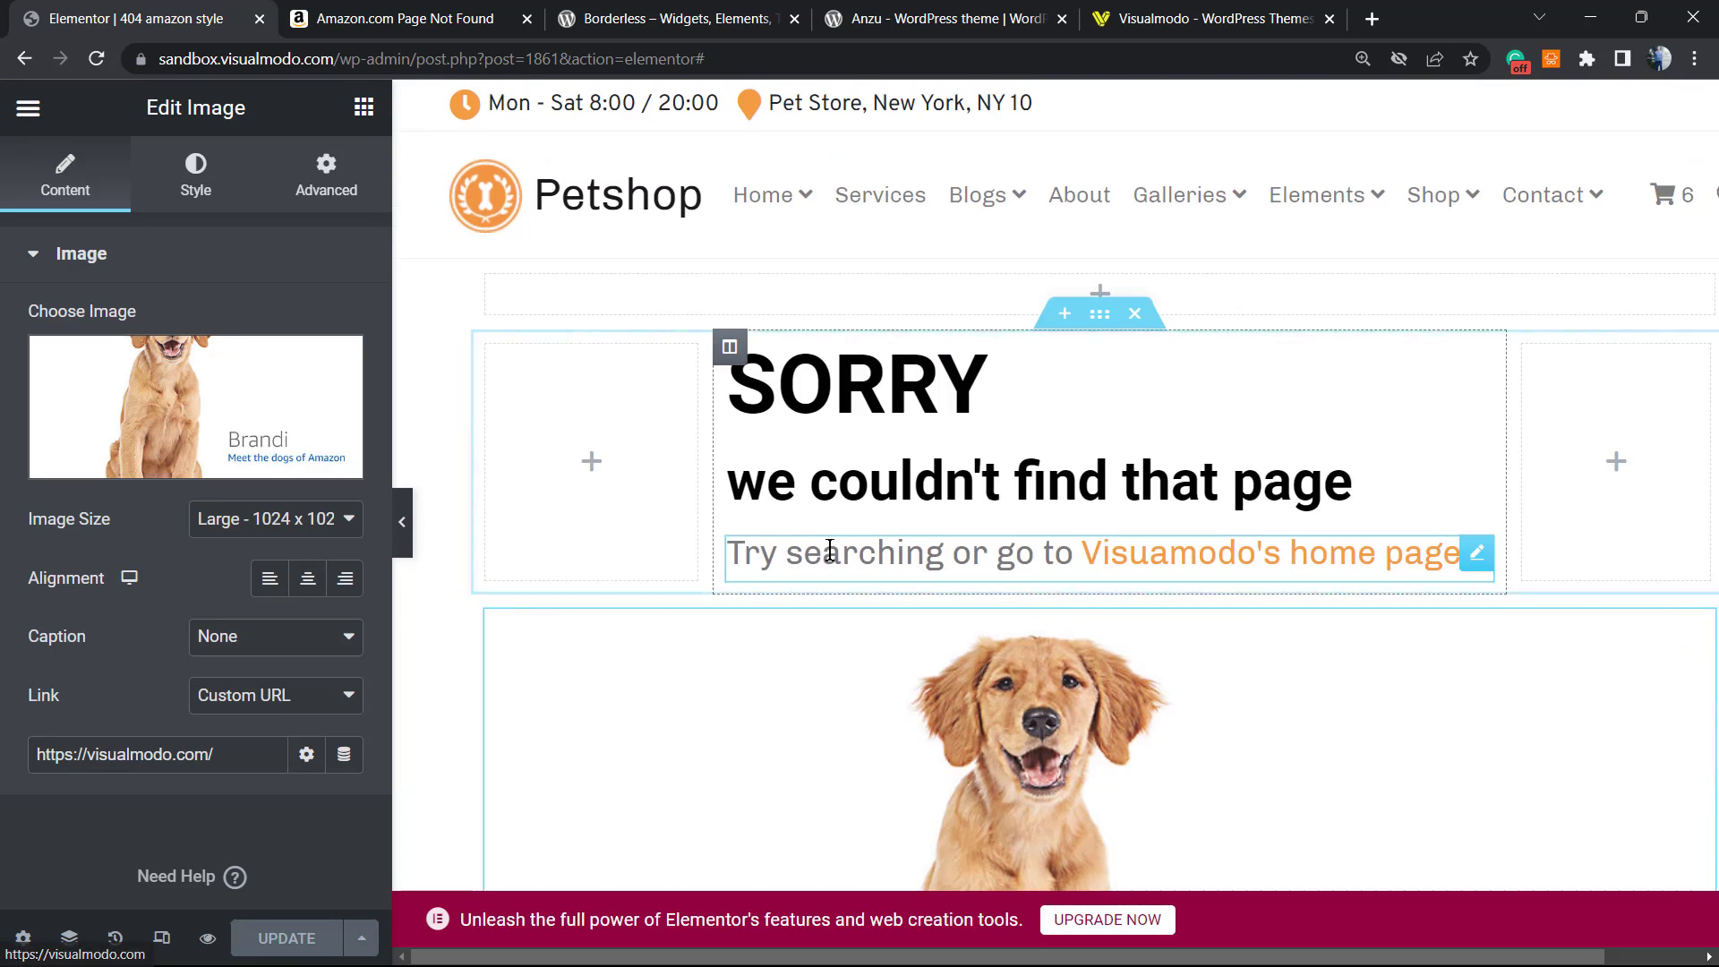
scroll(830, 557, down, 2)
scroll(832, 564, up, 2)
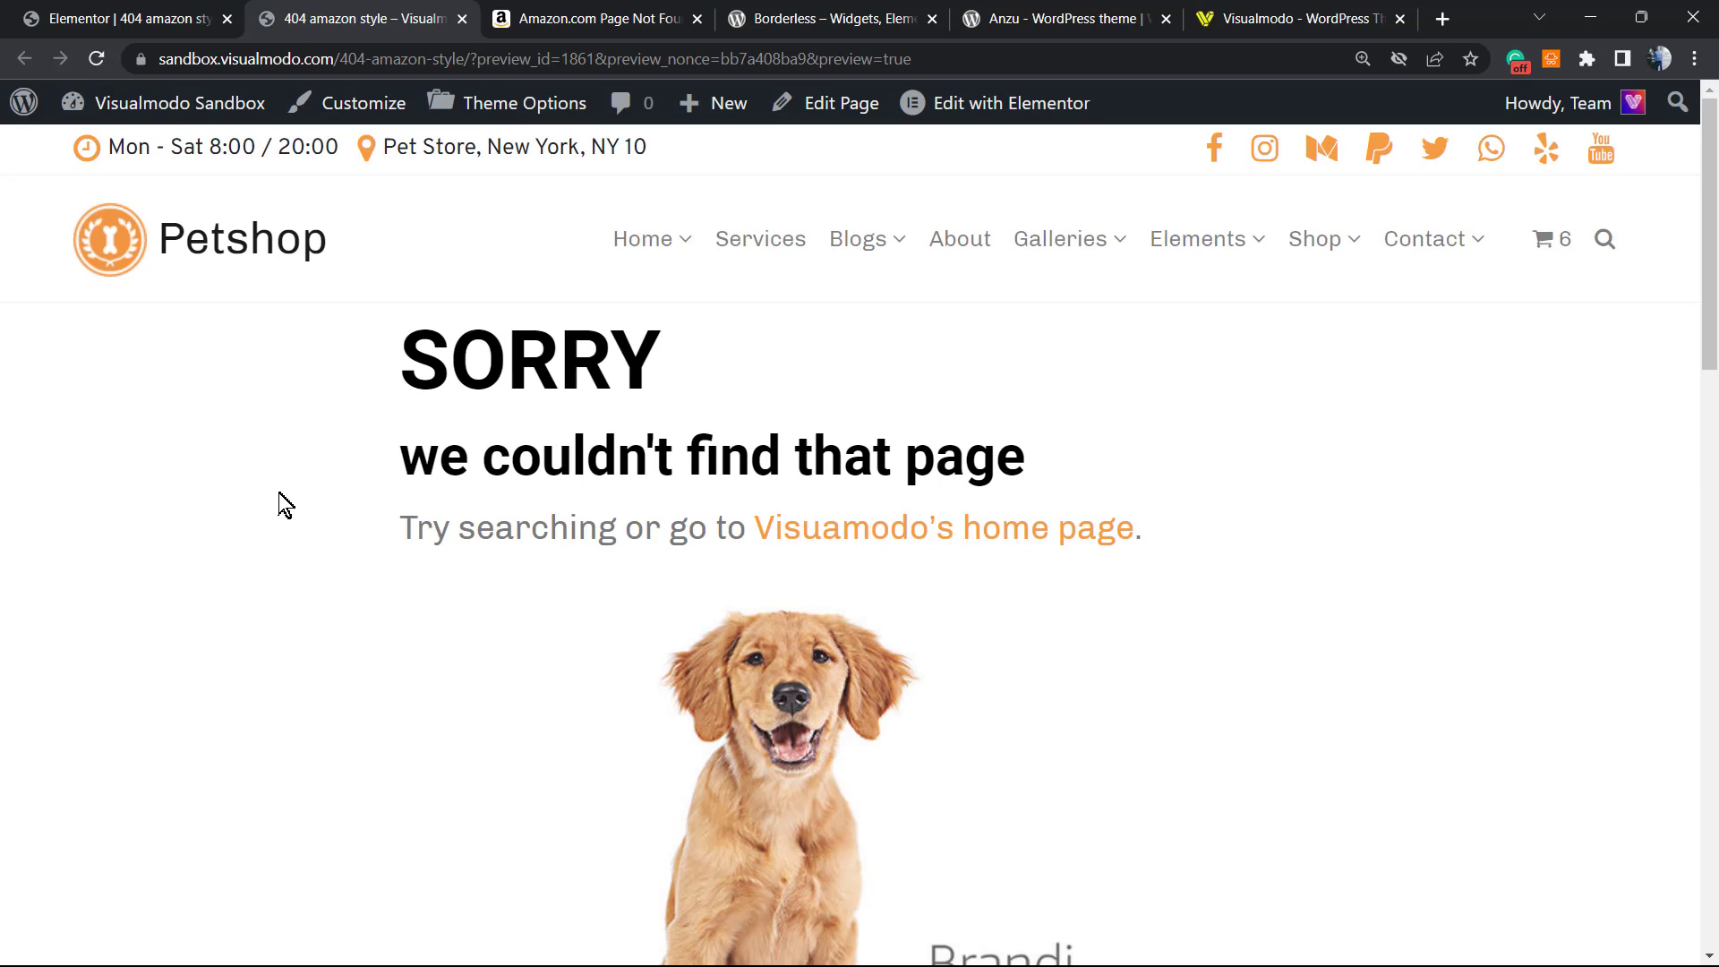
scroll(285, 491, down, 3)
scroll(284, 491, up, 3)
scroll(285, 488, down, 3)
scroll(286, 487, down, 2)
scroll(284, 488, up, 5)
- Return from the preview tab to the Elementor editor for the 404 page
click(134, 18)
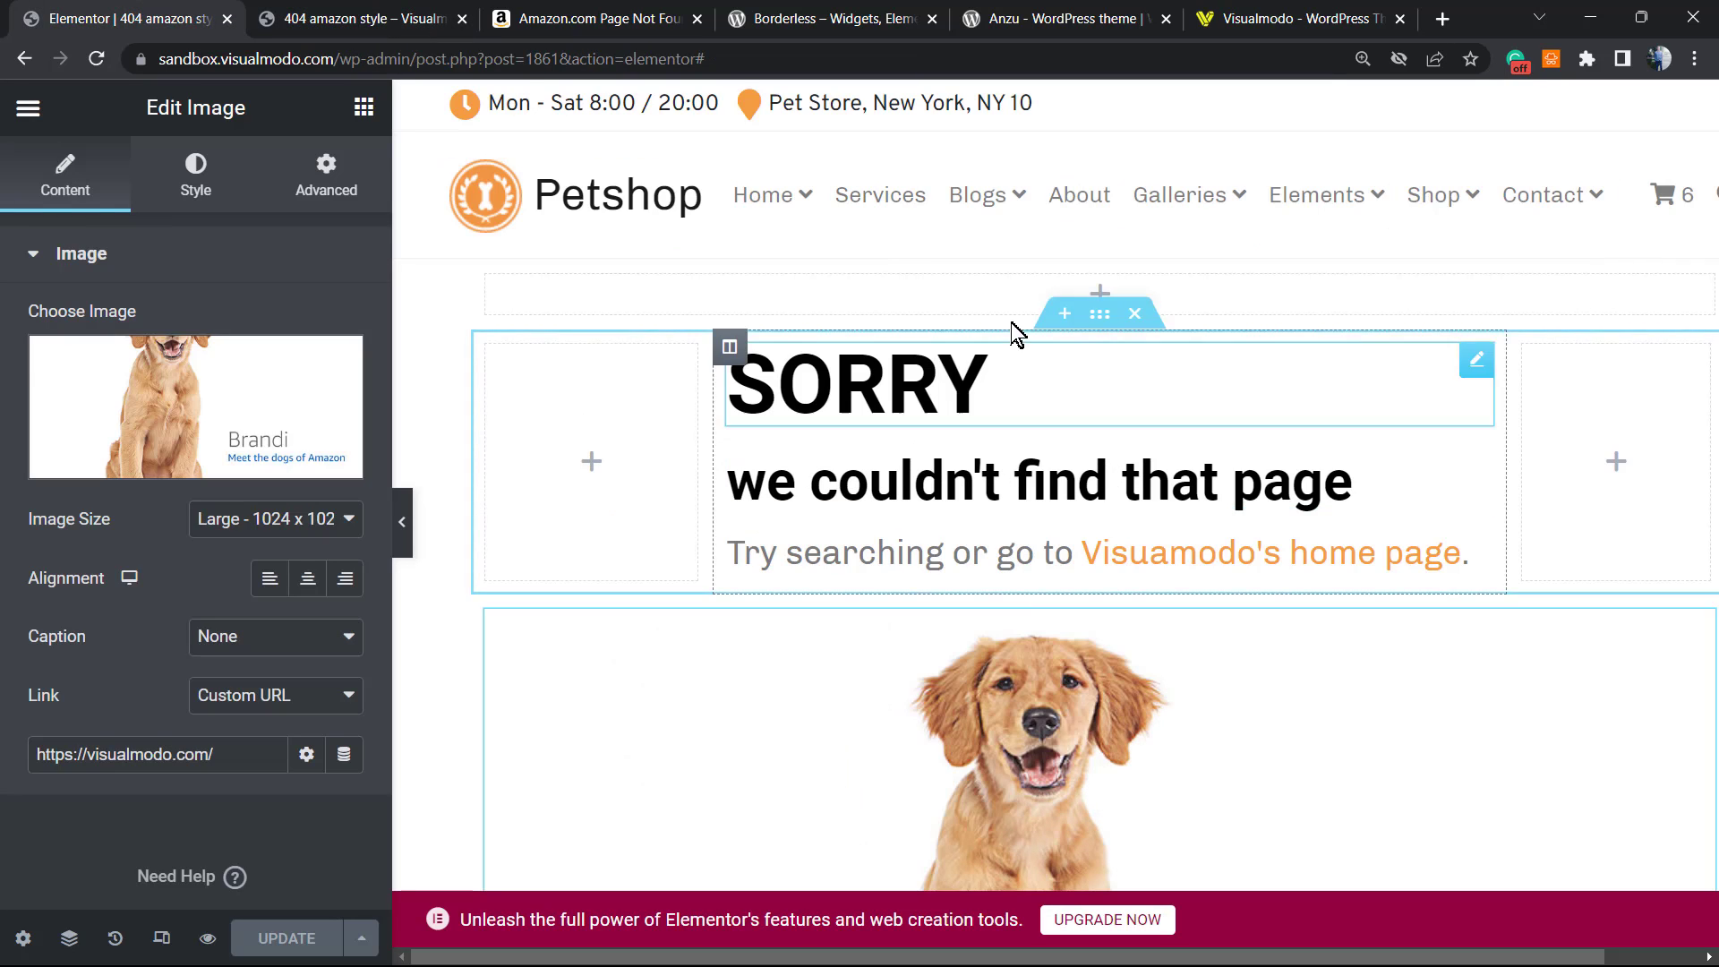
- Give the SORRY section a 40 px top margin and the dog section a 50 px bottom margin
click(1101, 315)
click(327, 181)
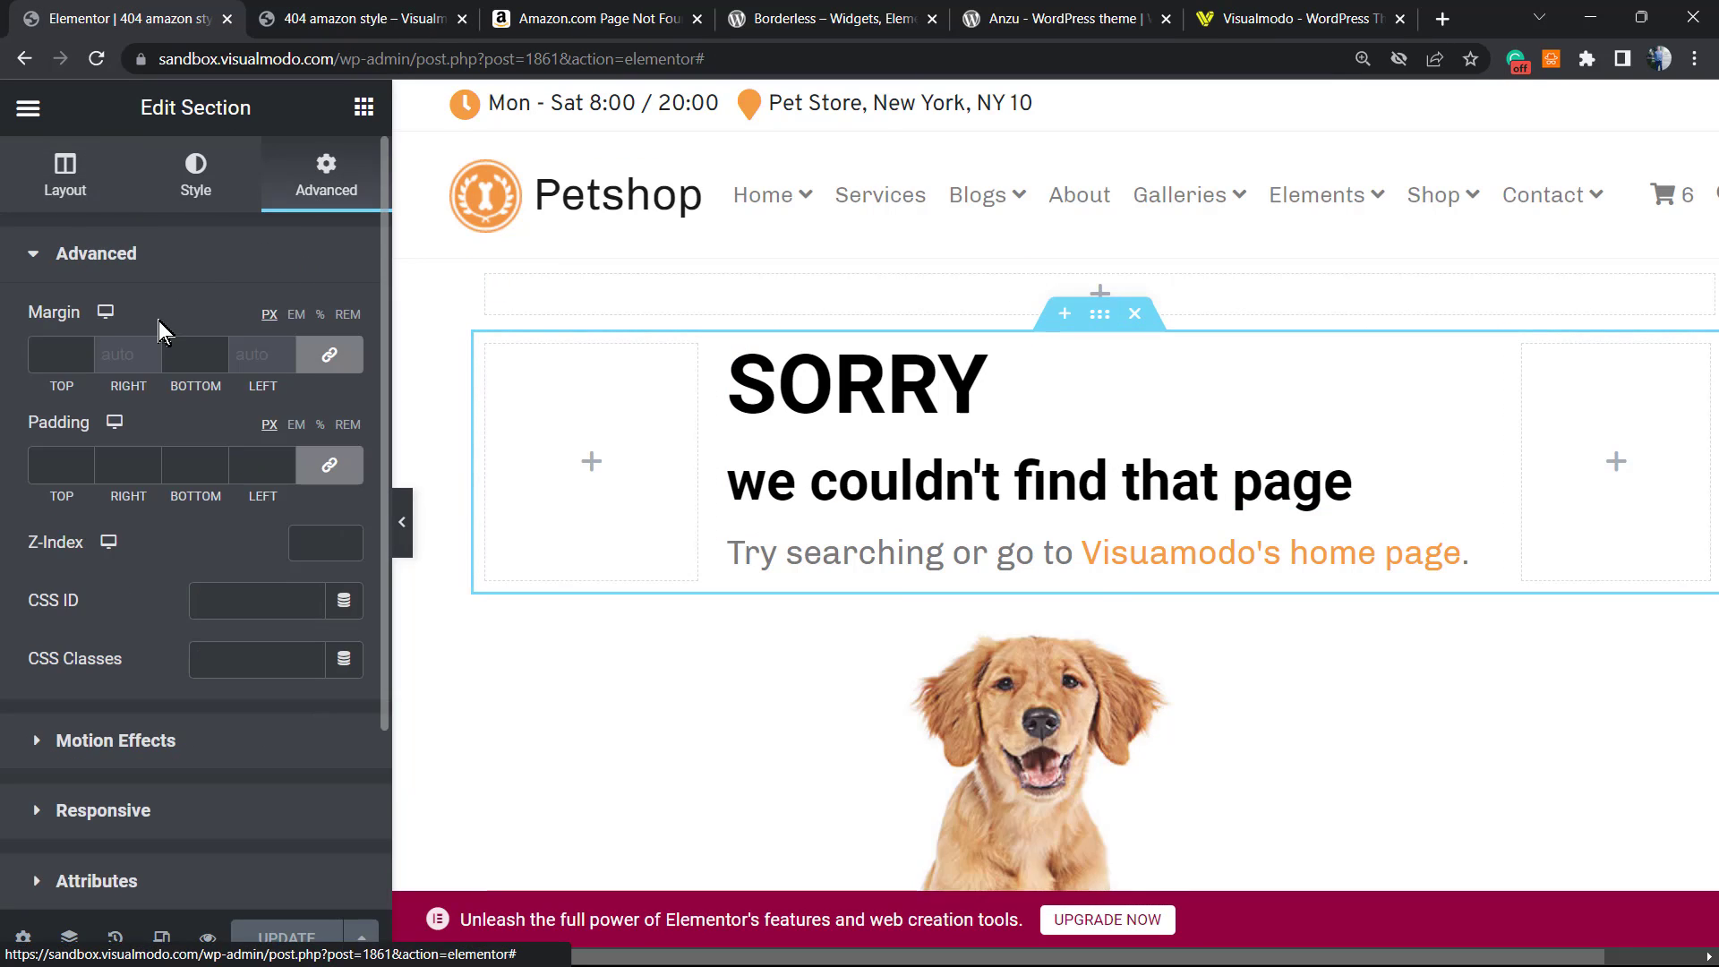
text(0)
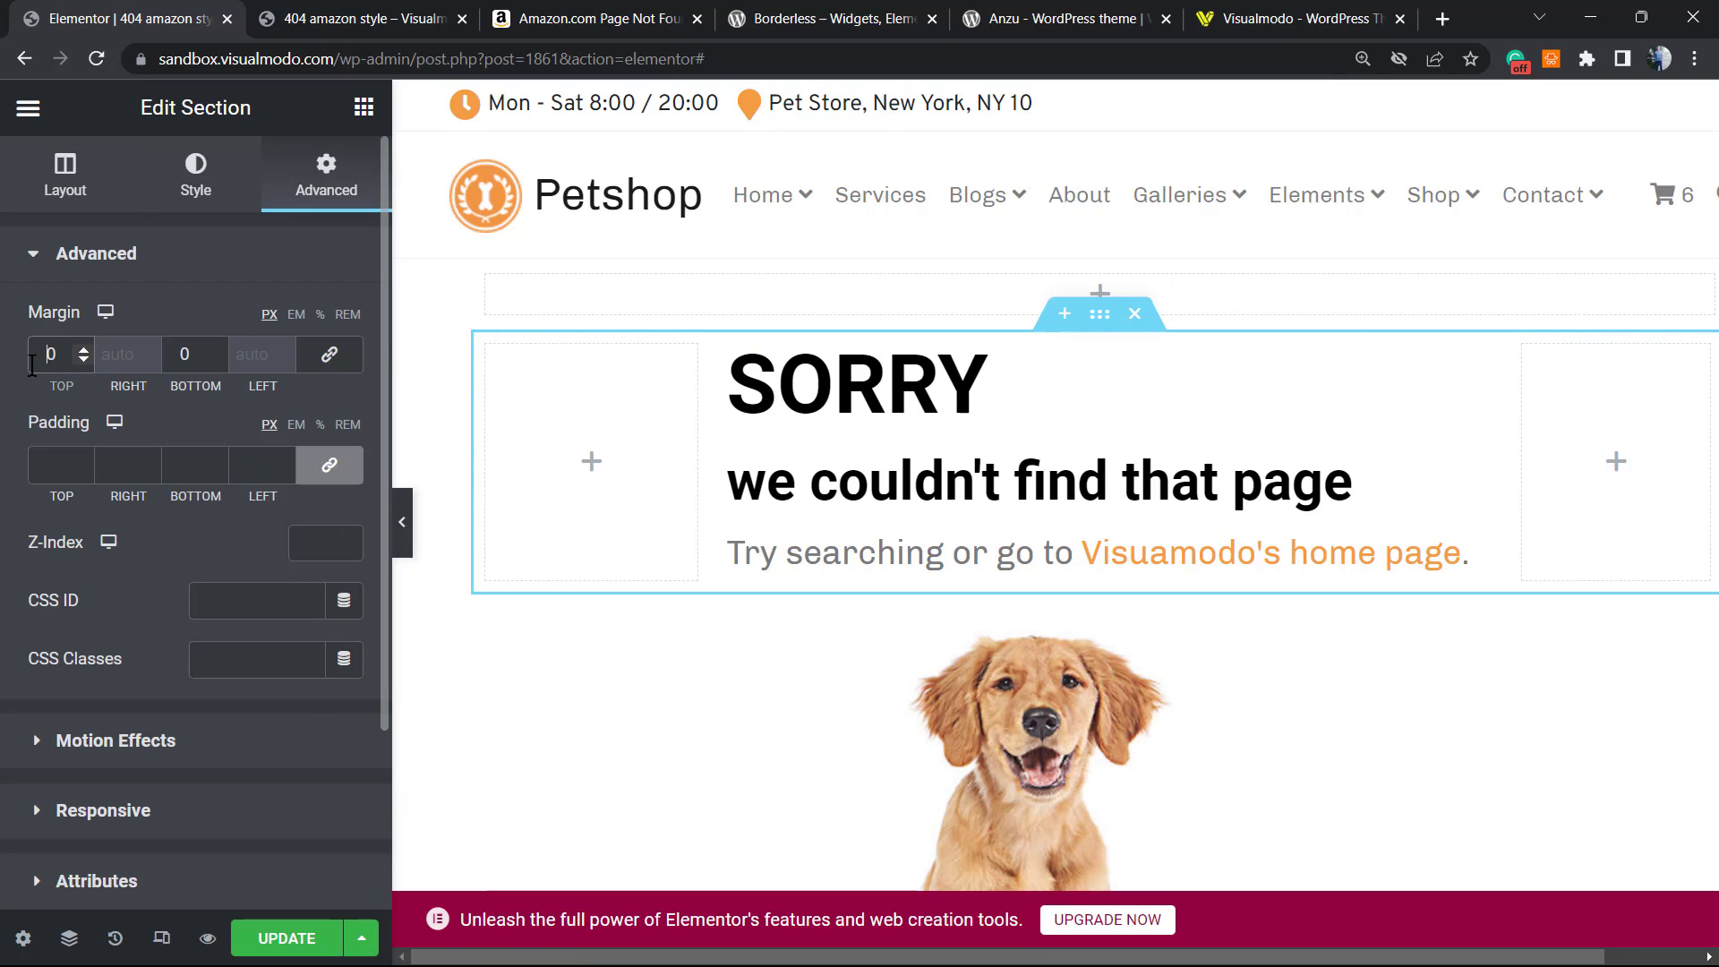
text(40)
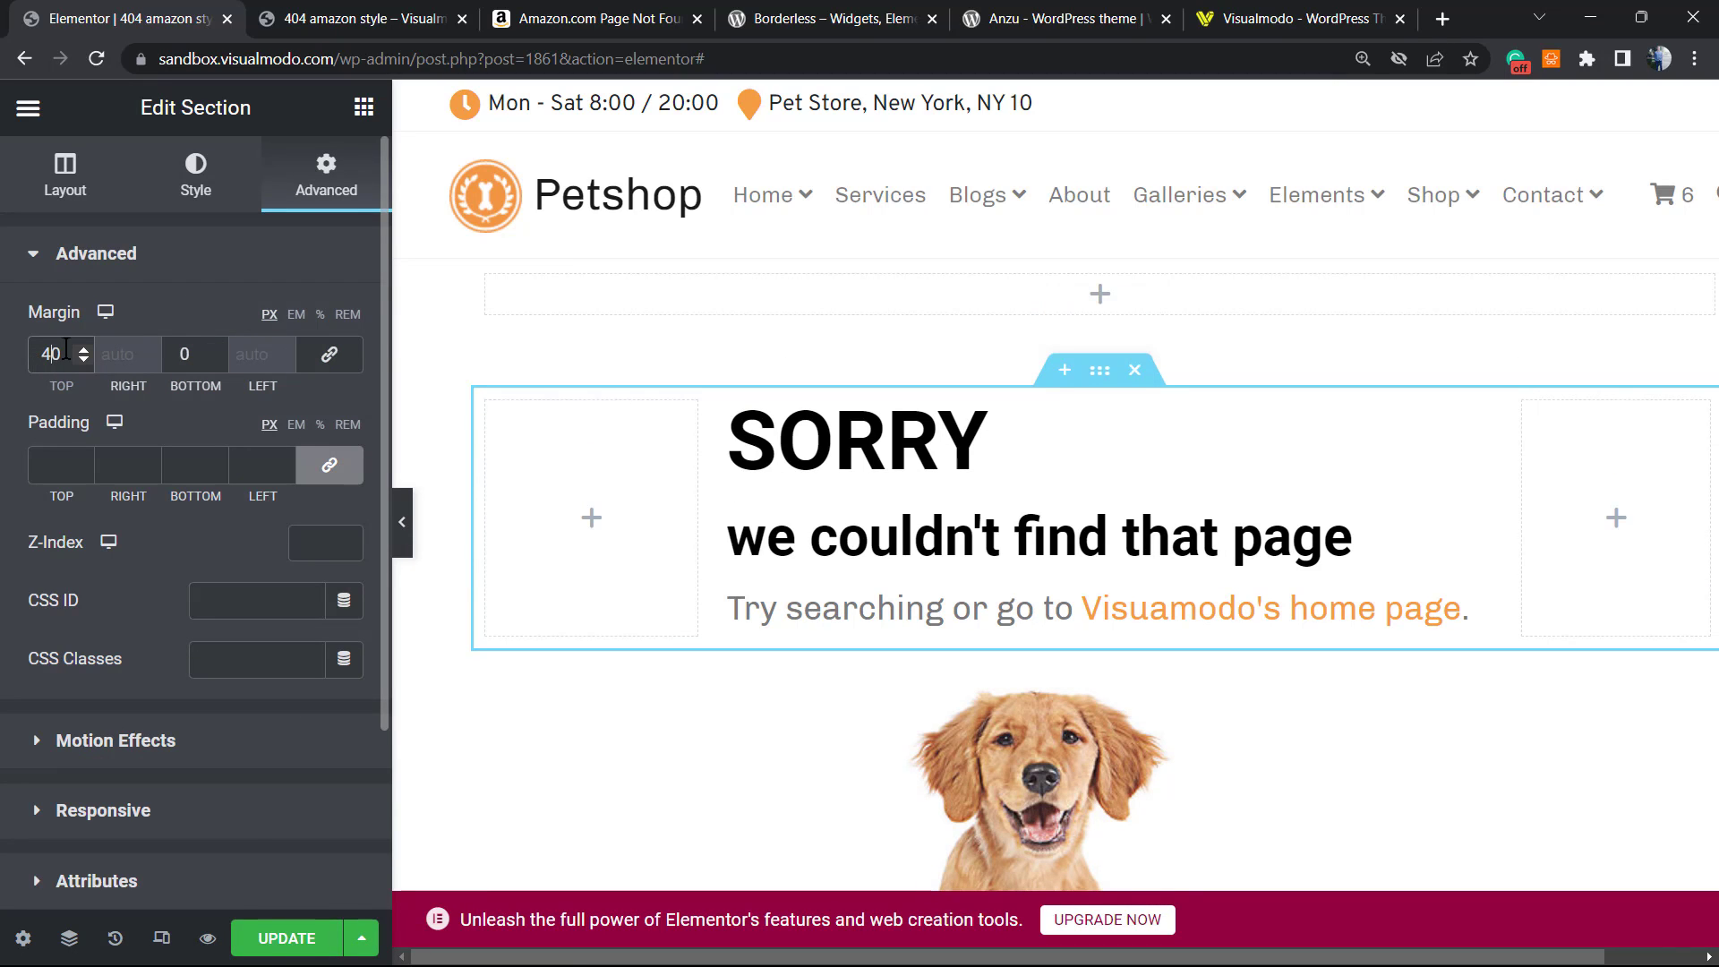
scroll(986, 684, down, 3)
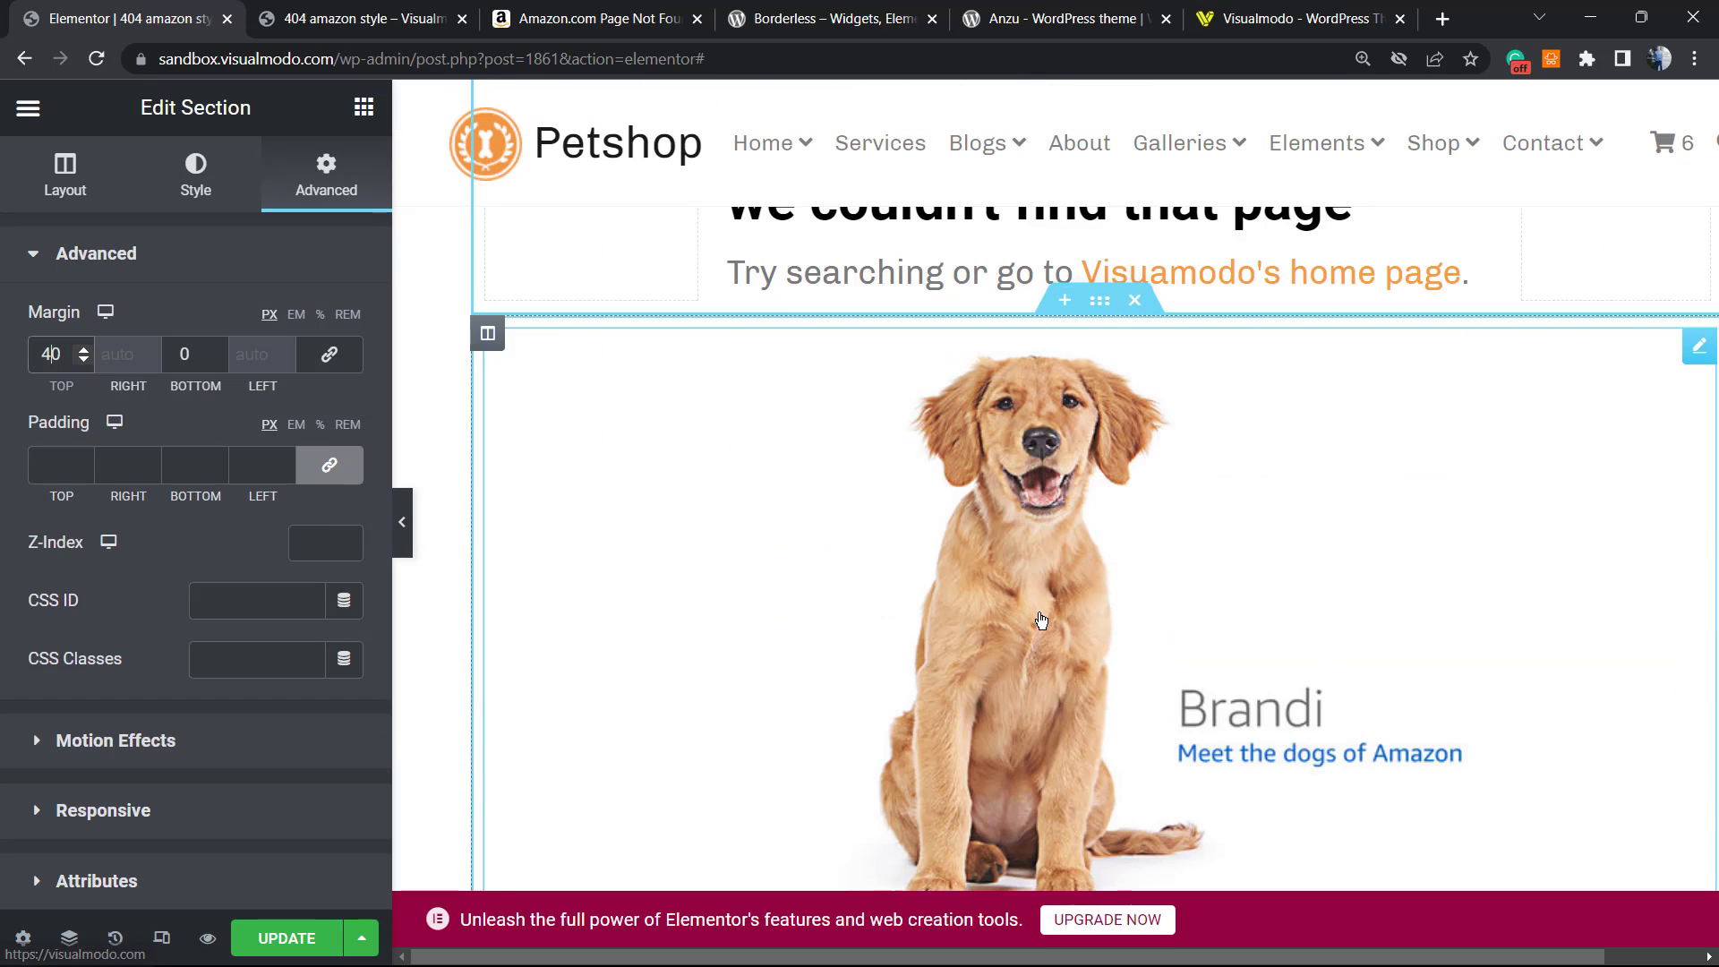
click(1099, 300)
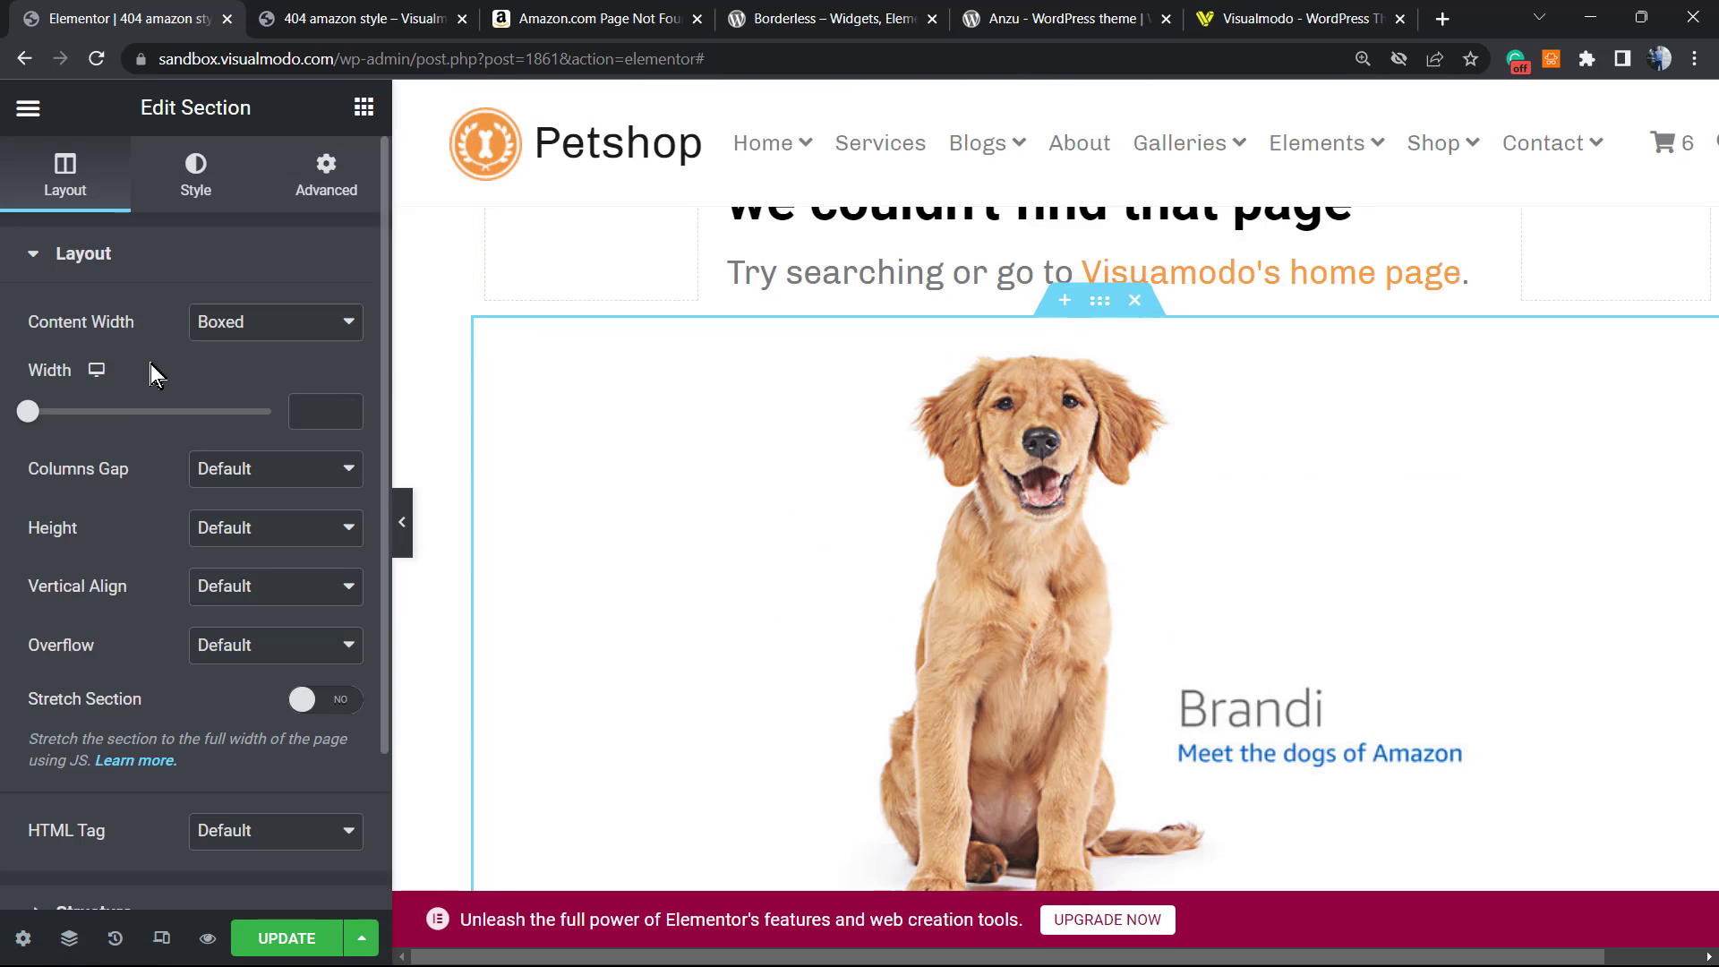
click(329, 178)
click(330, 353)
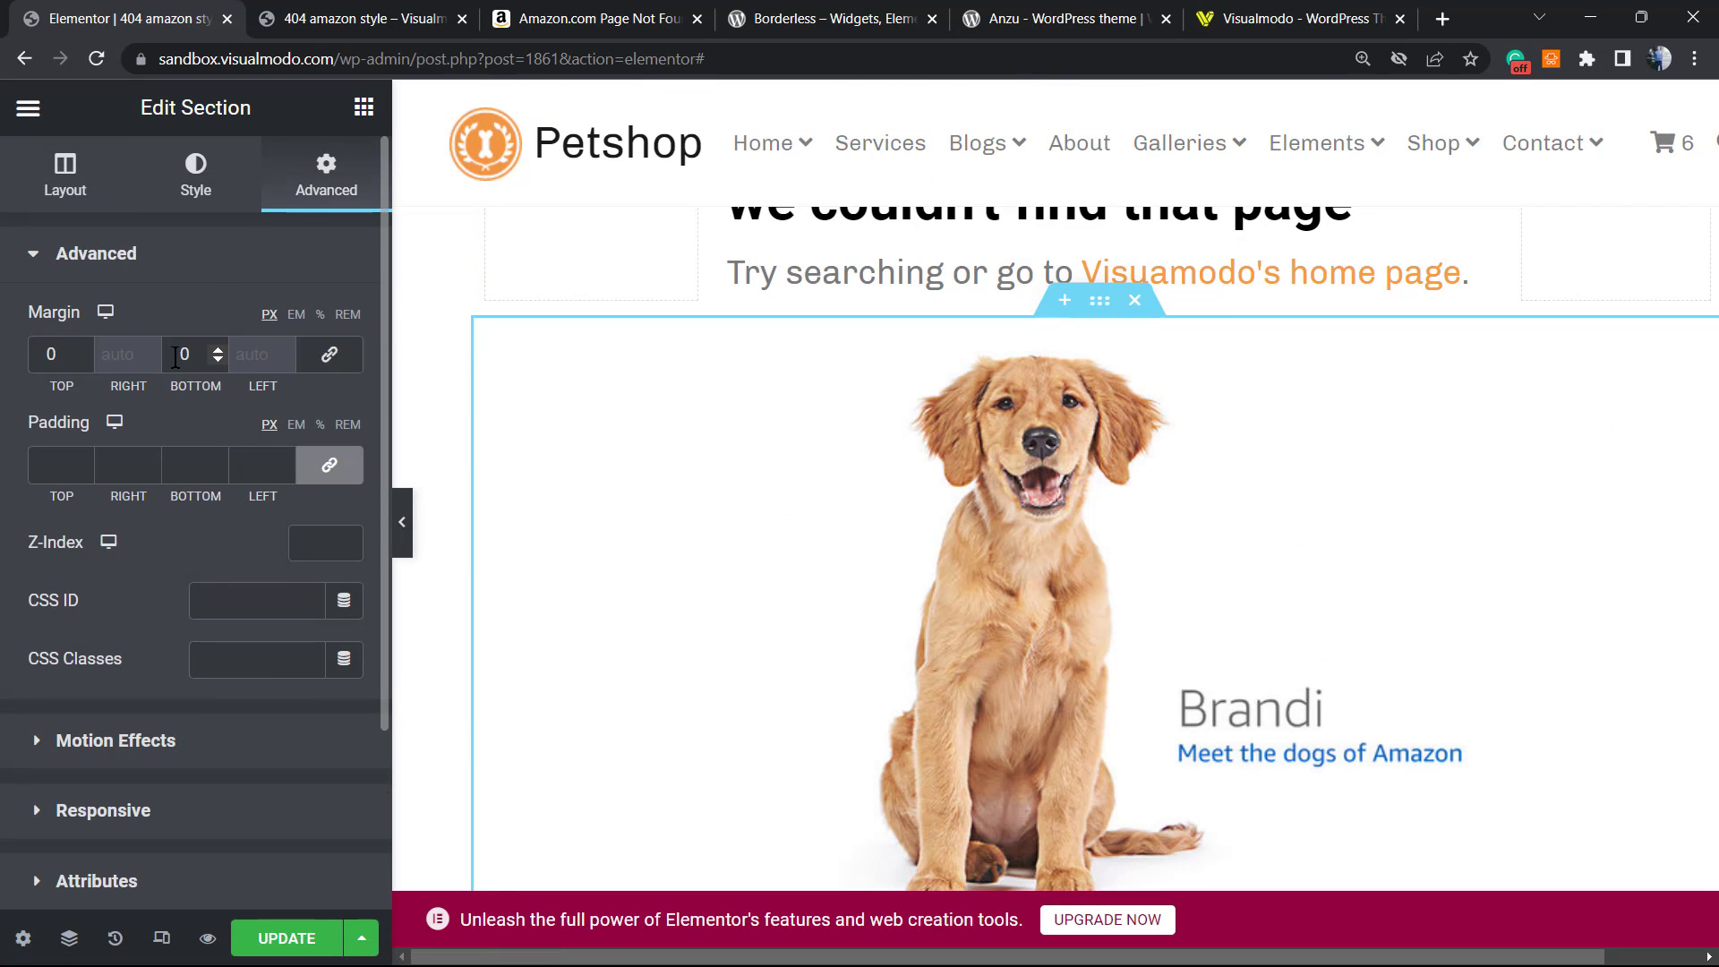
text(50)
scroll(824, 583, down, 2)
scroll(824, 582, down, 1)
- Save the page and reload the preview tab to show the new spacing
click(286, 937)
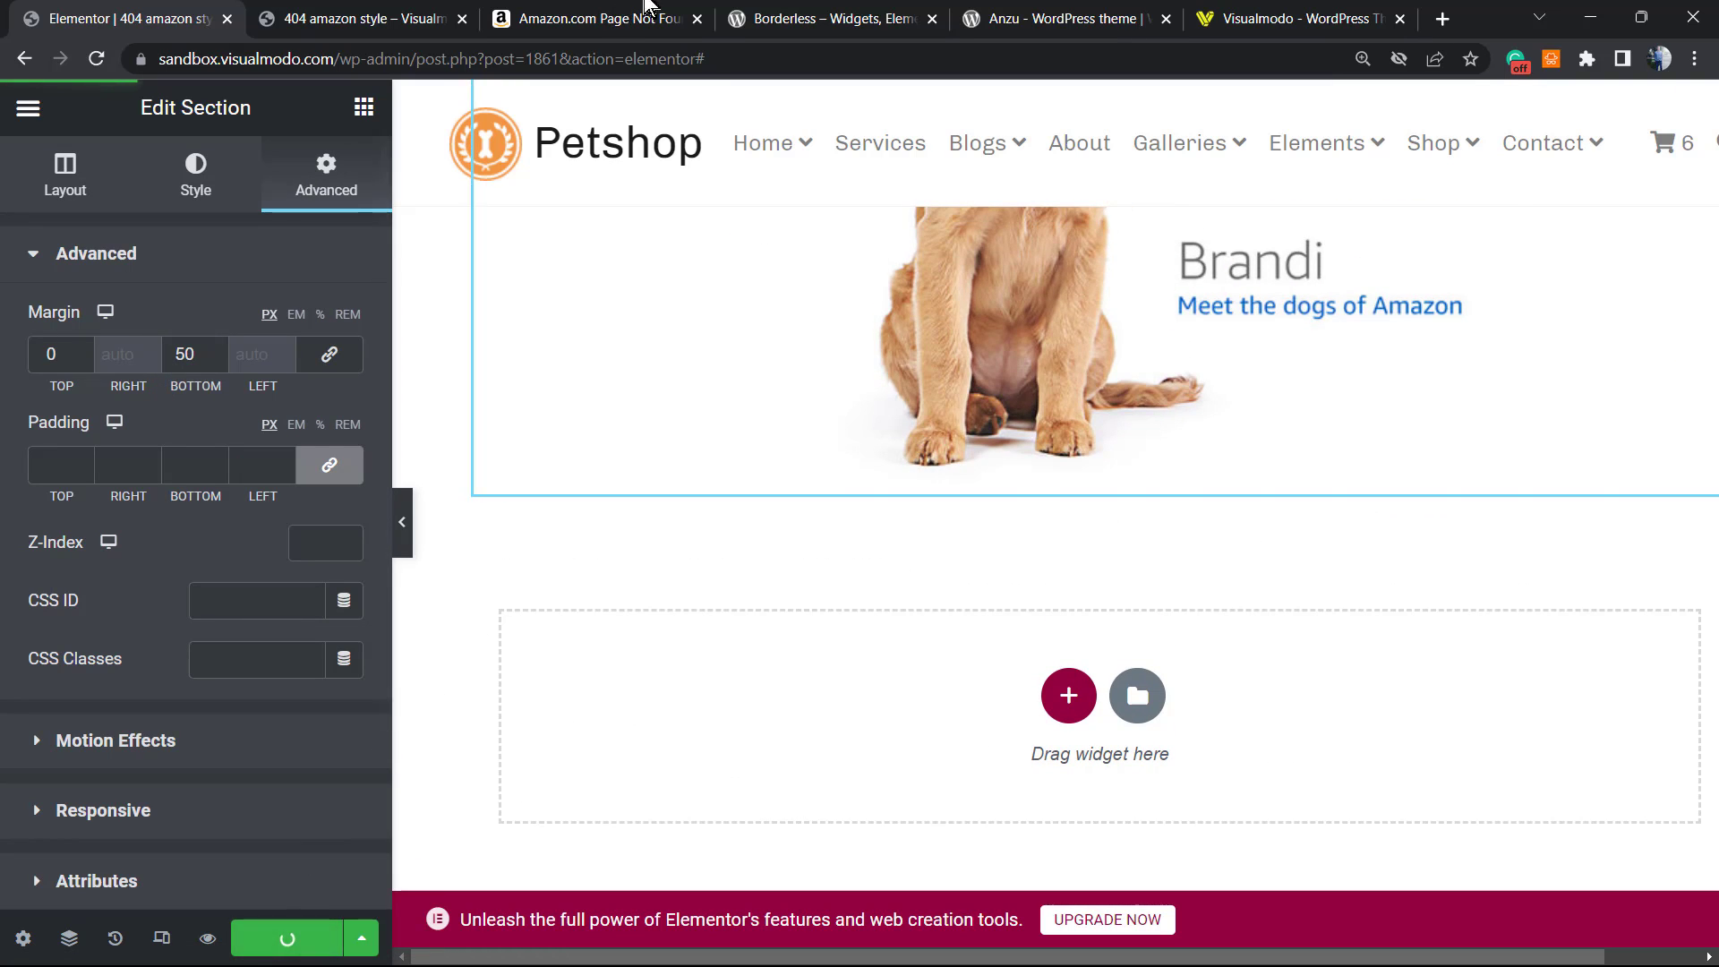
click(358, 18)
key(F5)
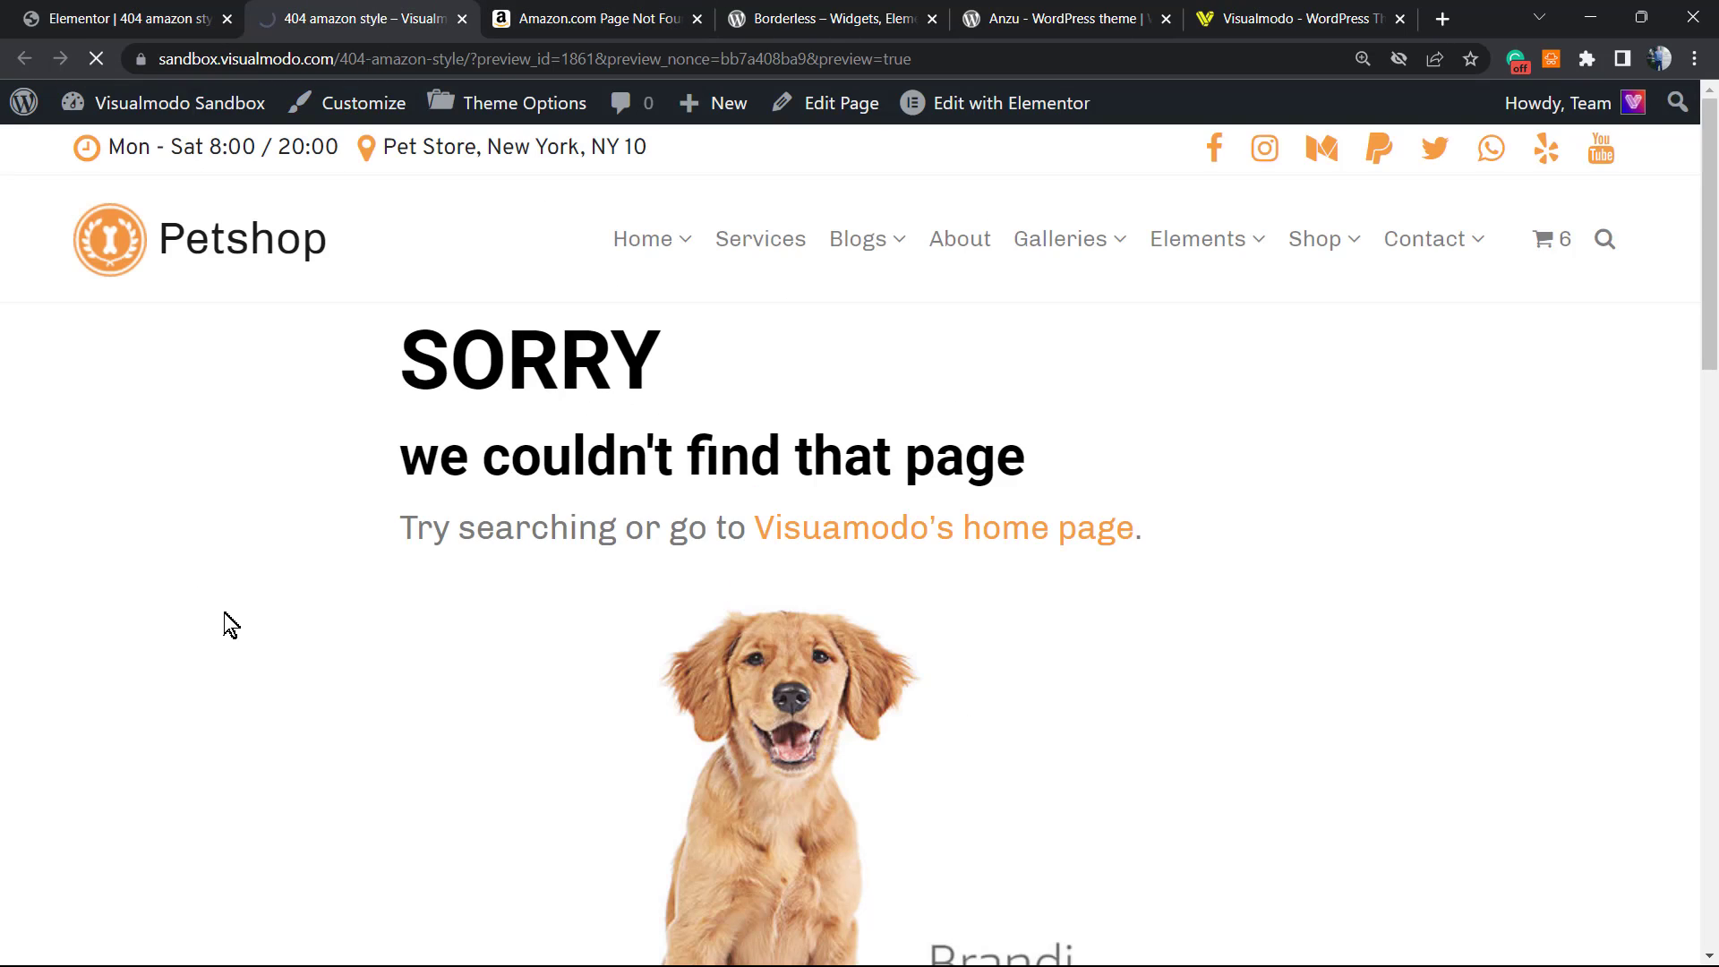
scroll(272, 584, down, 4)
scroll(273, 584, up, 5)
- Go to the site homepage and load the made-up address /efrete
click(251, 229)
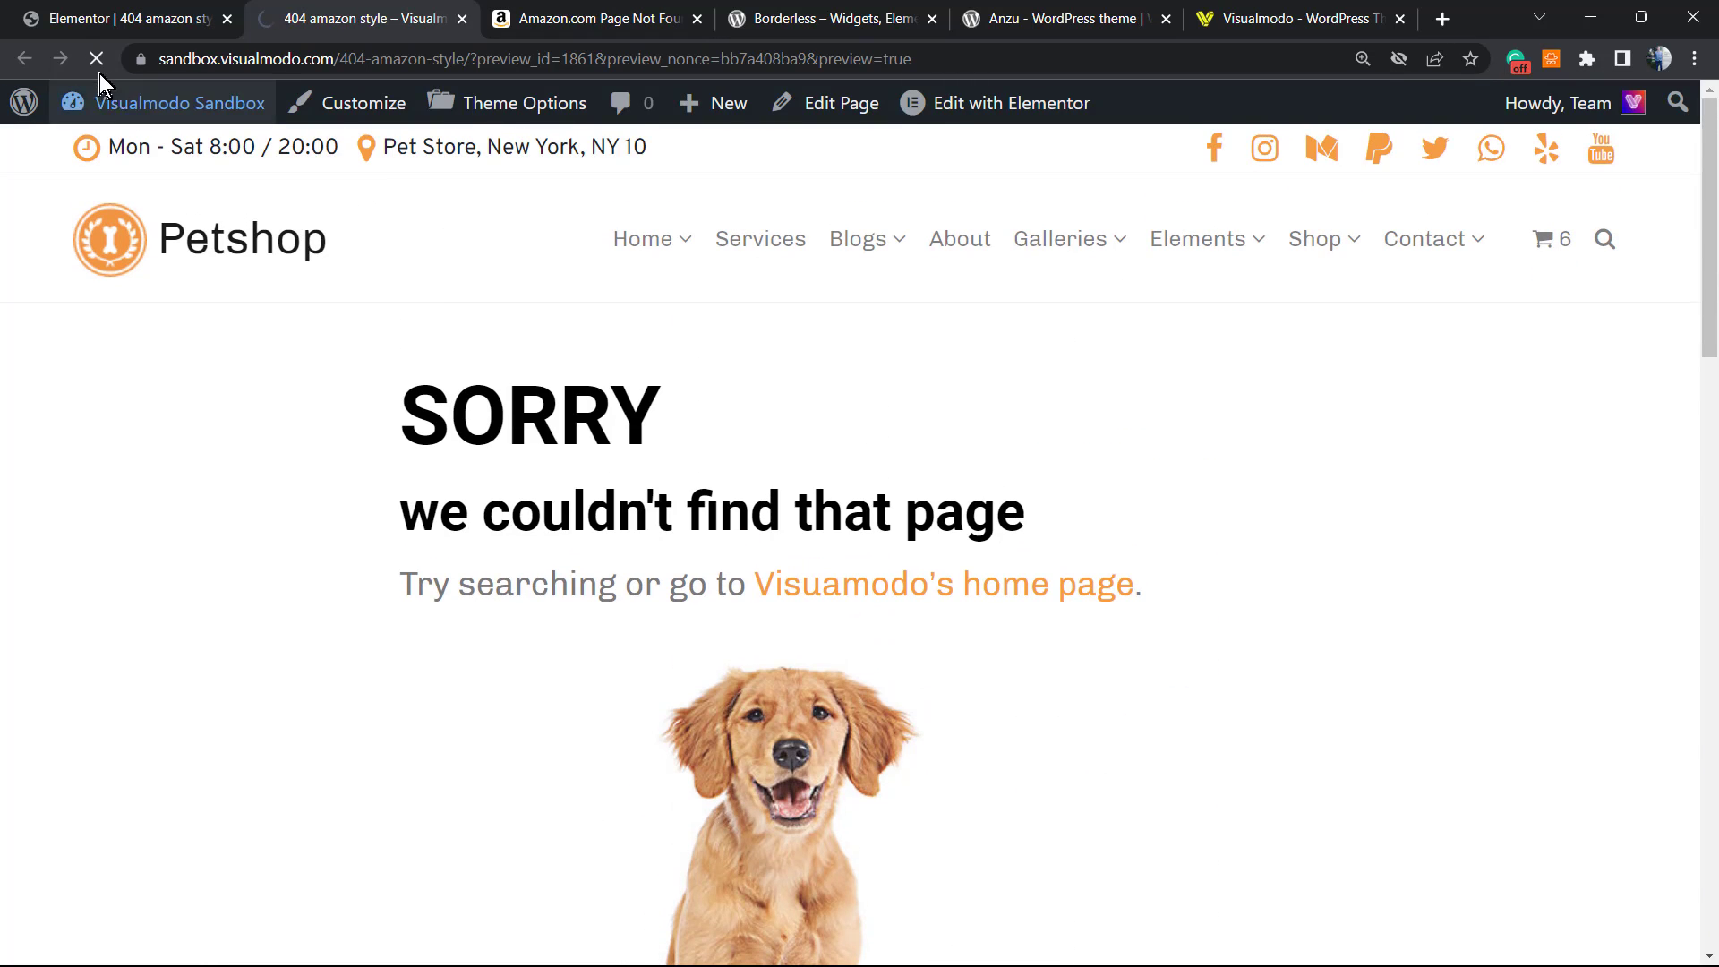
click(453, 64)
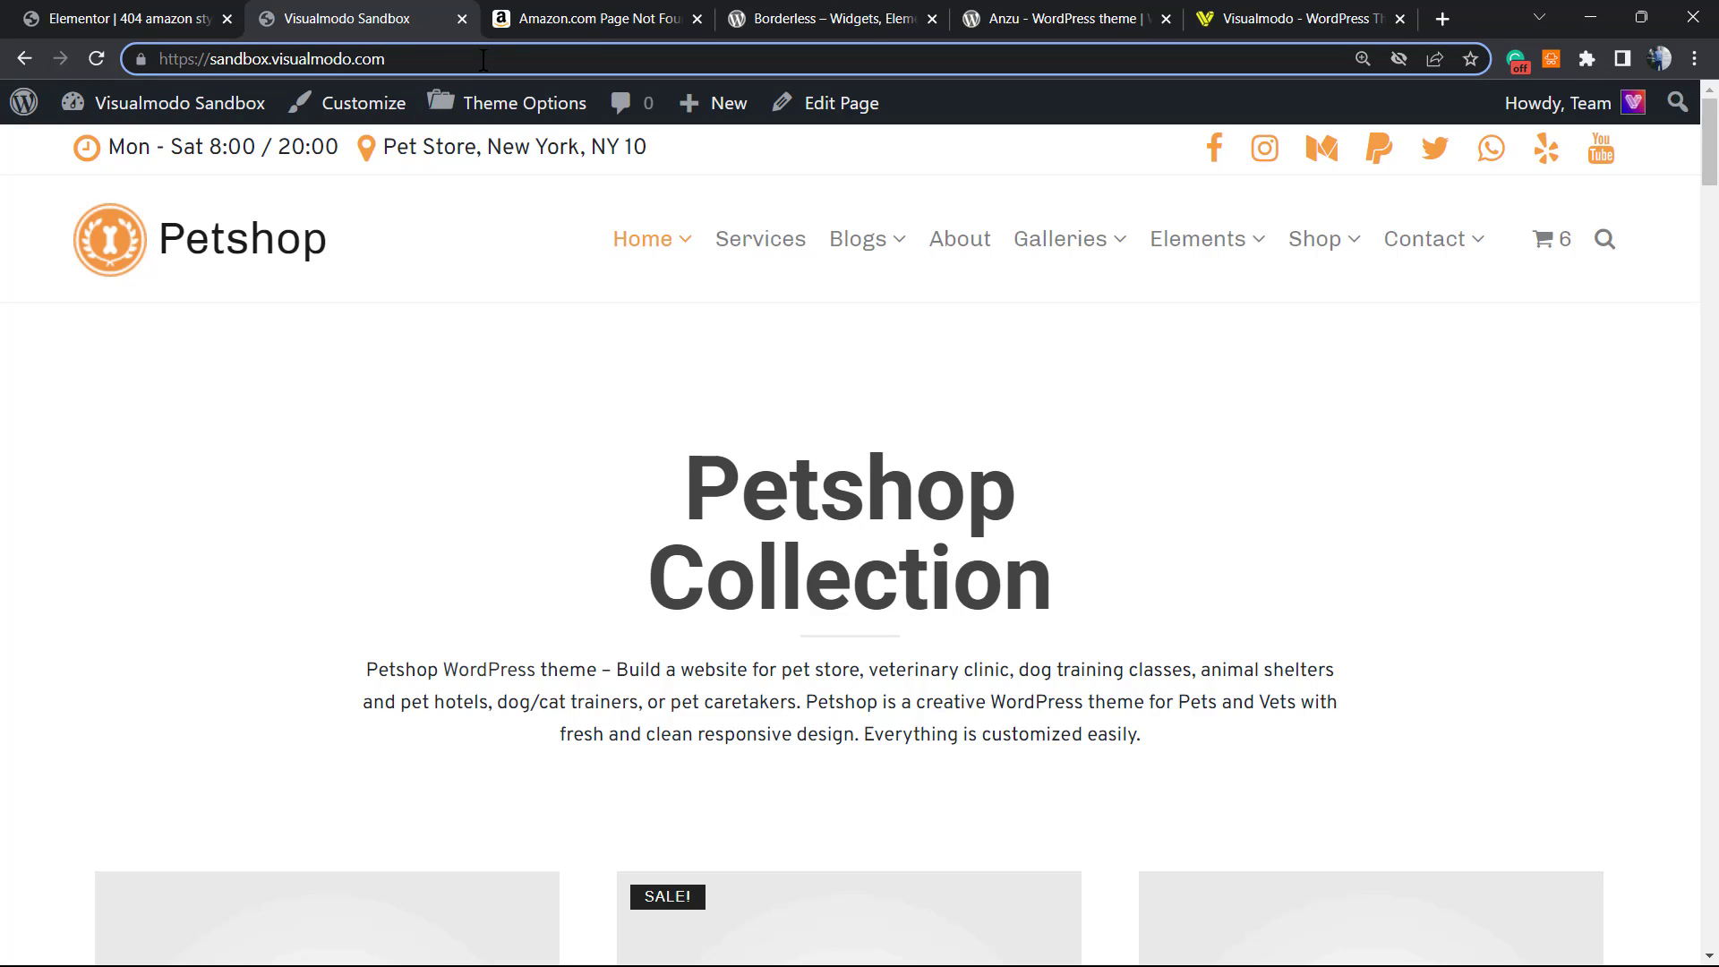
text(/)
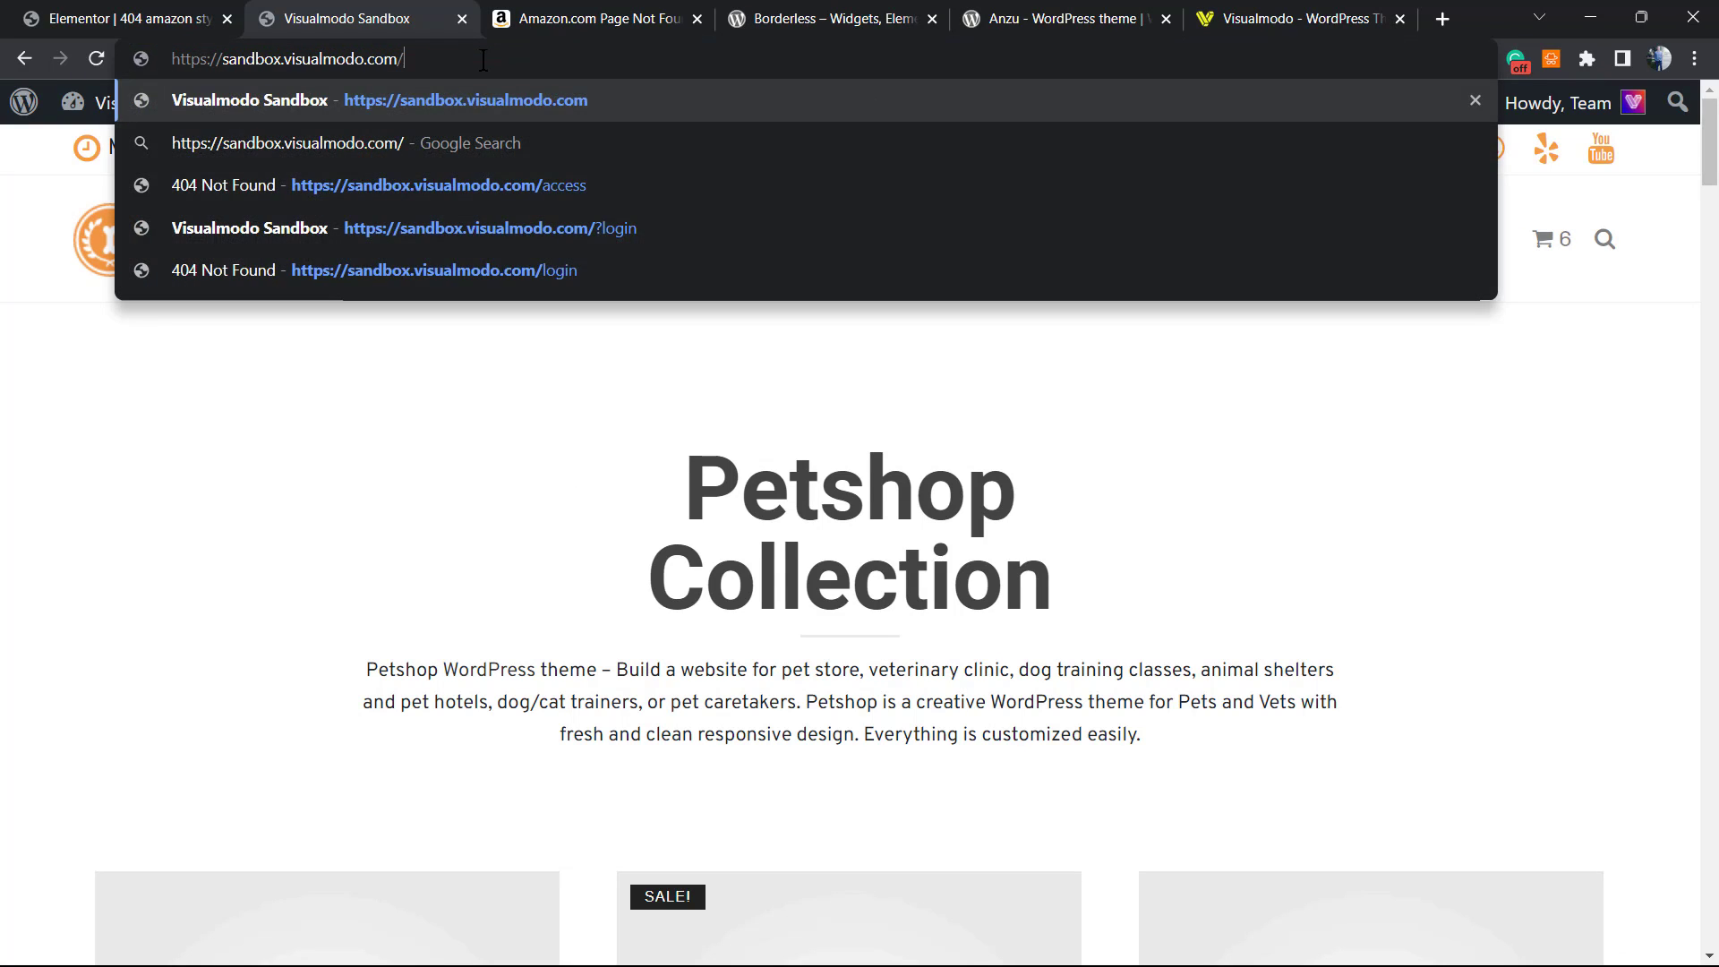
text(efrete)
key(Return)
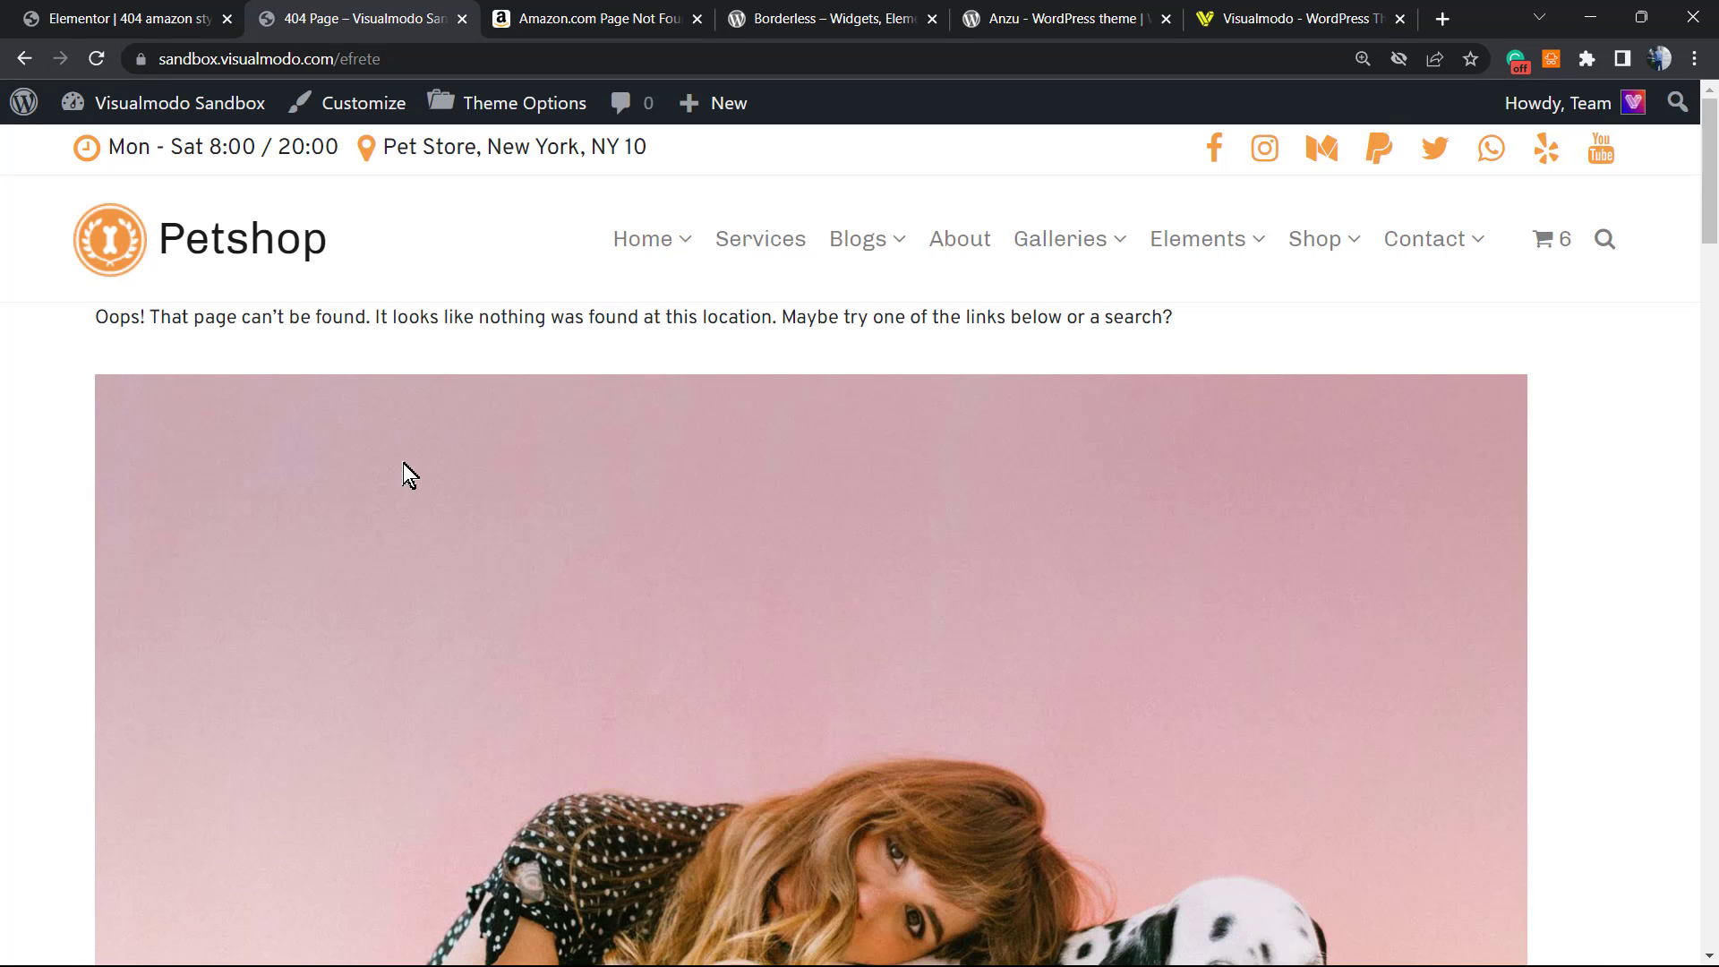
scroll(402, 466, down, 1)
scroll(393, 465, down, 5)
scroll(394, 466, down, 3)
scroll(390, 479, down, 3)
scroll(391, 479, up, 4)
scroll(379, 478, up, 2)
scroll(378, 477, up, 3)
scroll(377, 478, down, 1)
scroll(377, 480, down, 4)
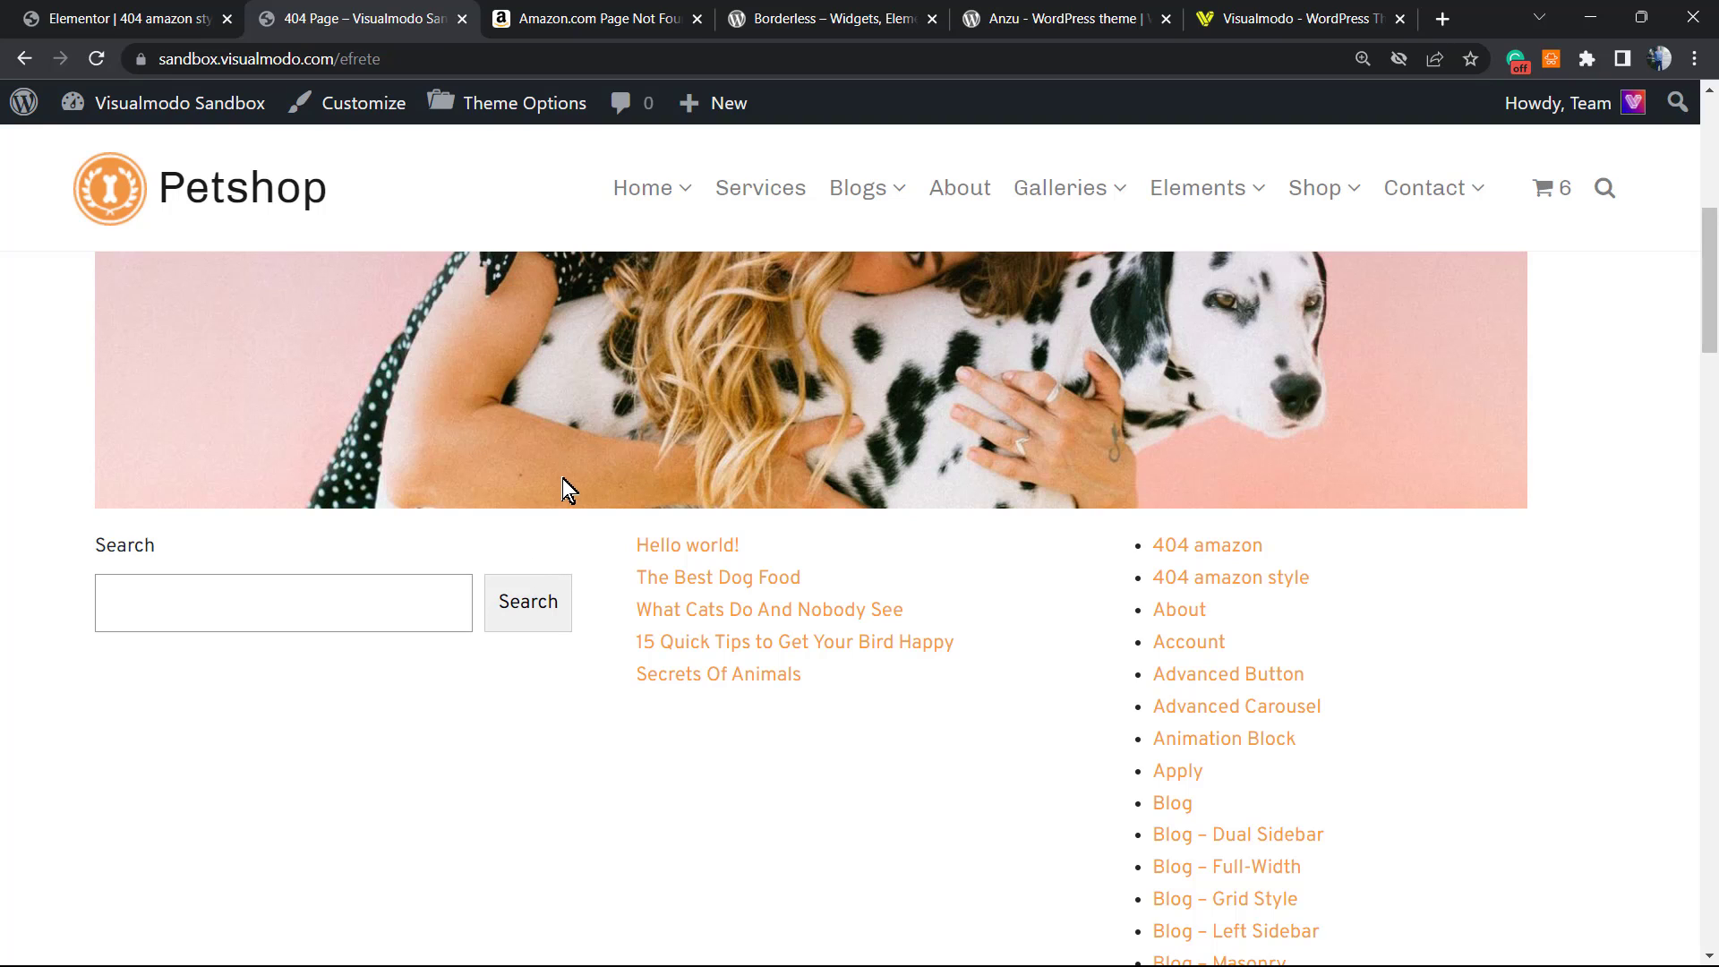
- Exit the Elementor editor from its main menu, choosing Decide Later for the exit destination
click(128, 18)
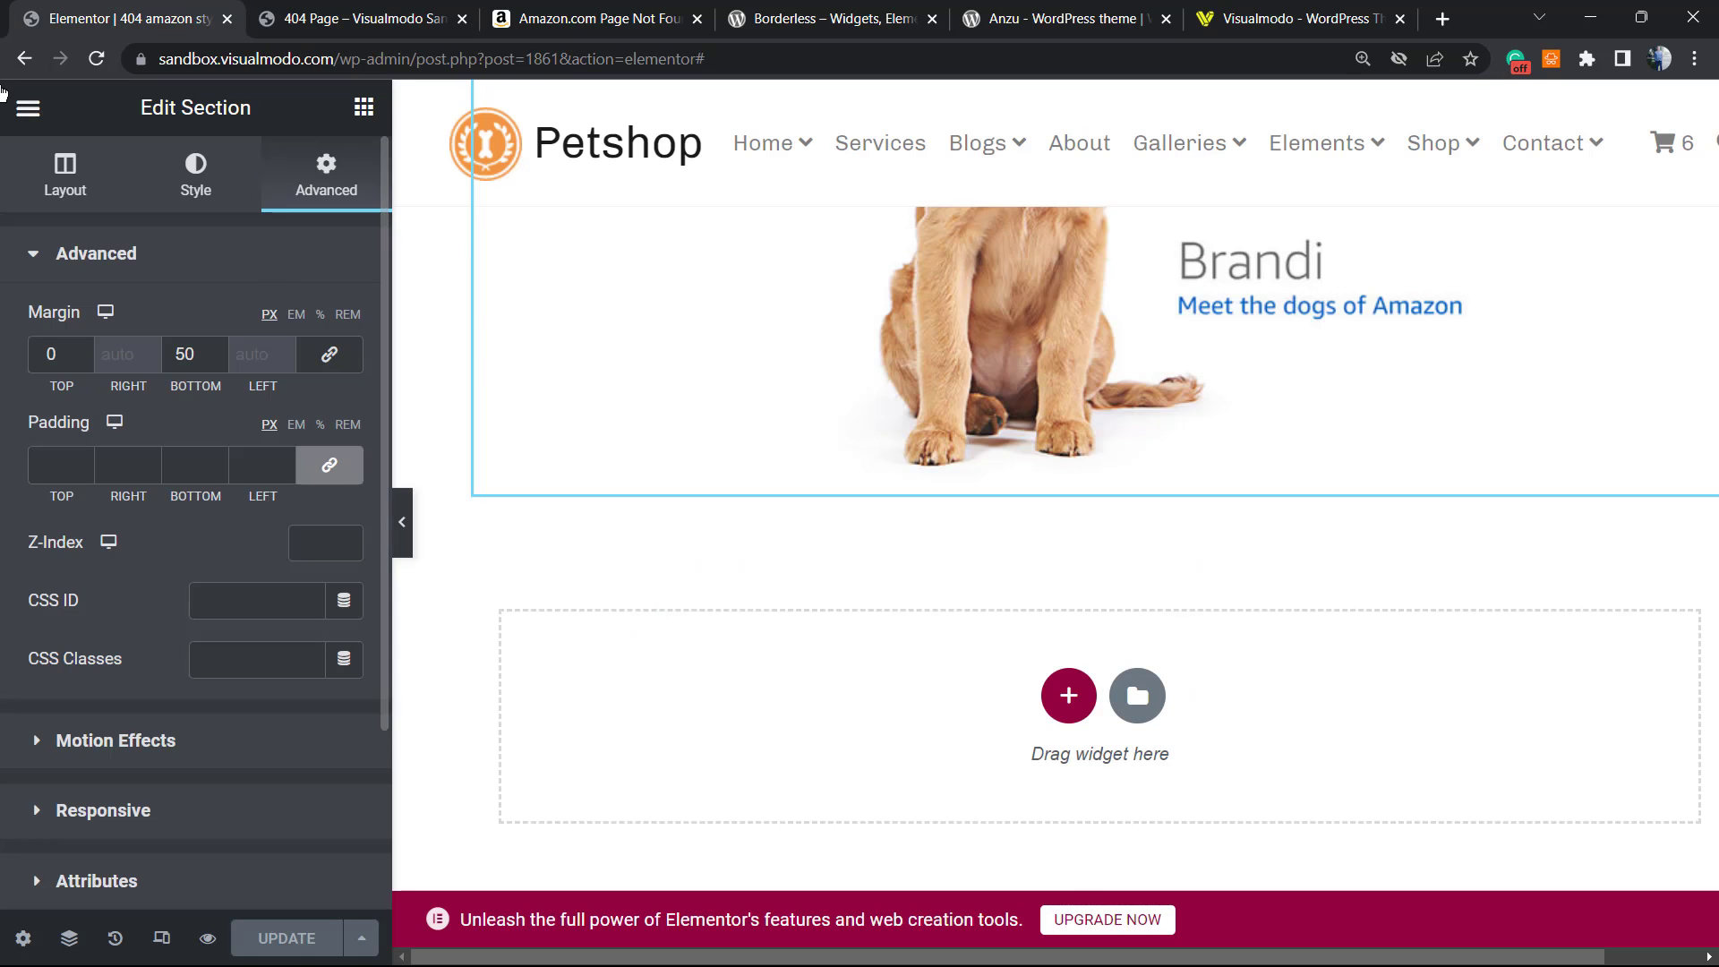
click(17, 110)
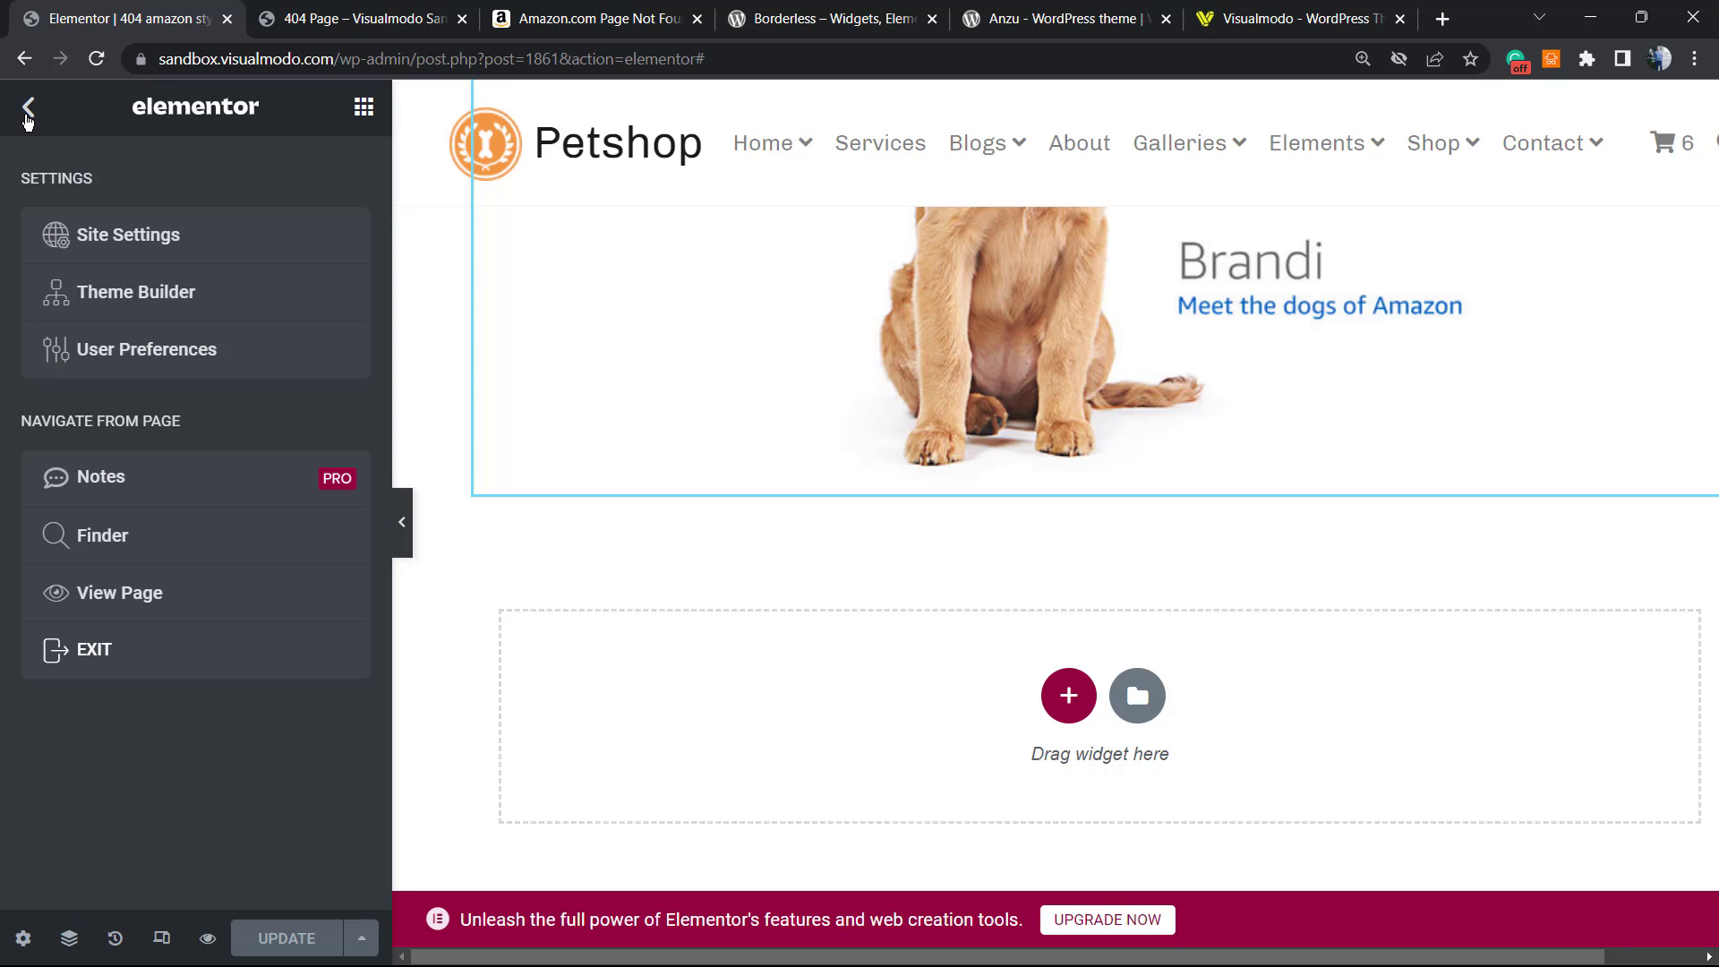
click(27, 119)
click(28, 108)
click(148, 671)
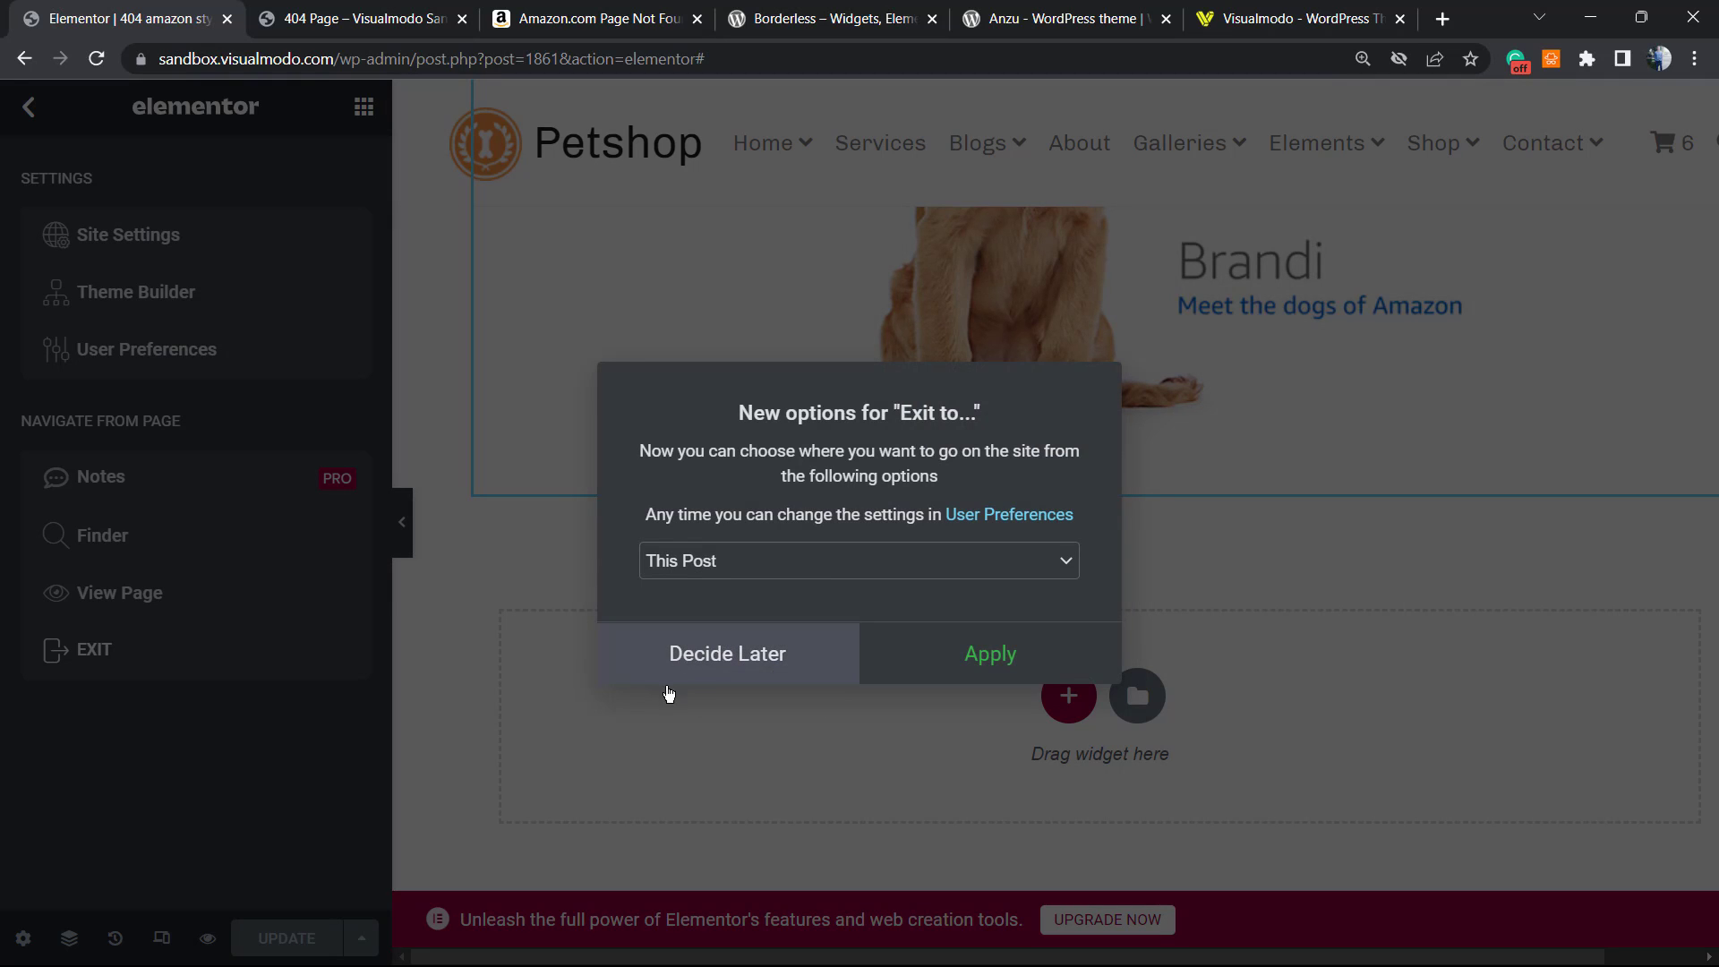
click(780, 656)
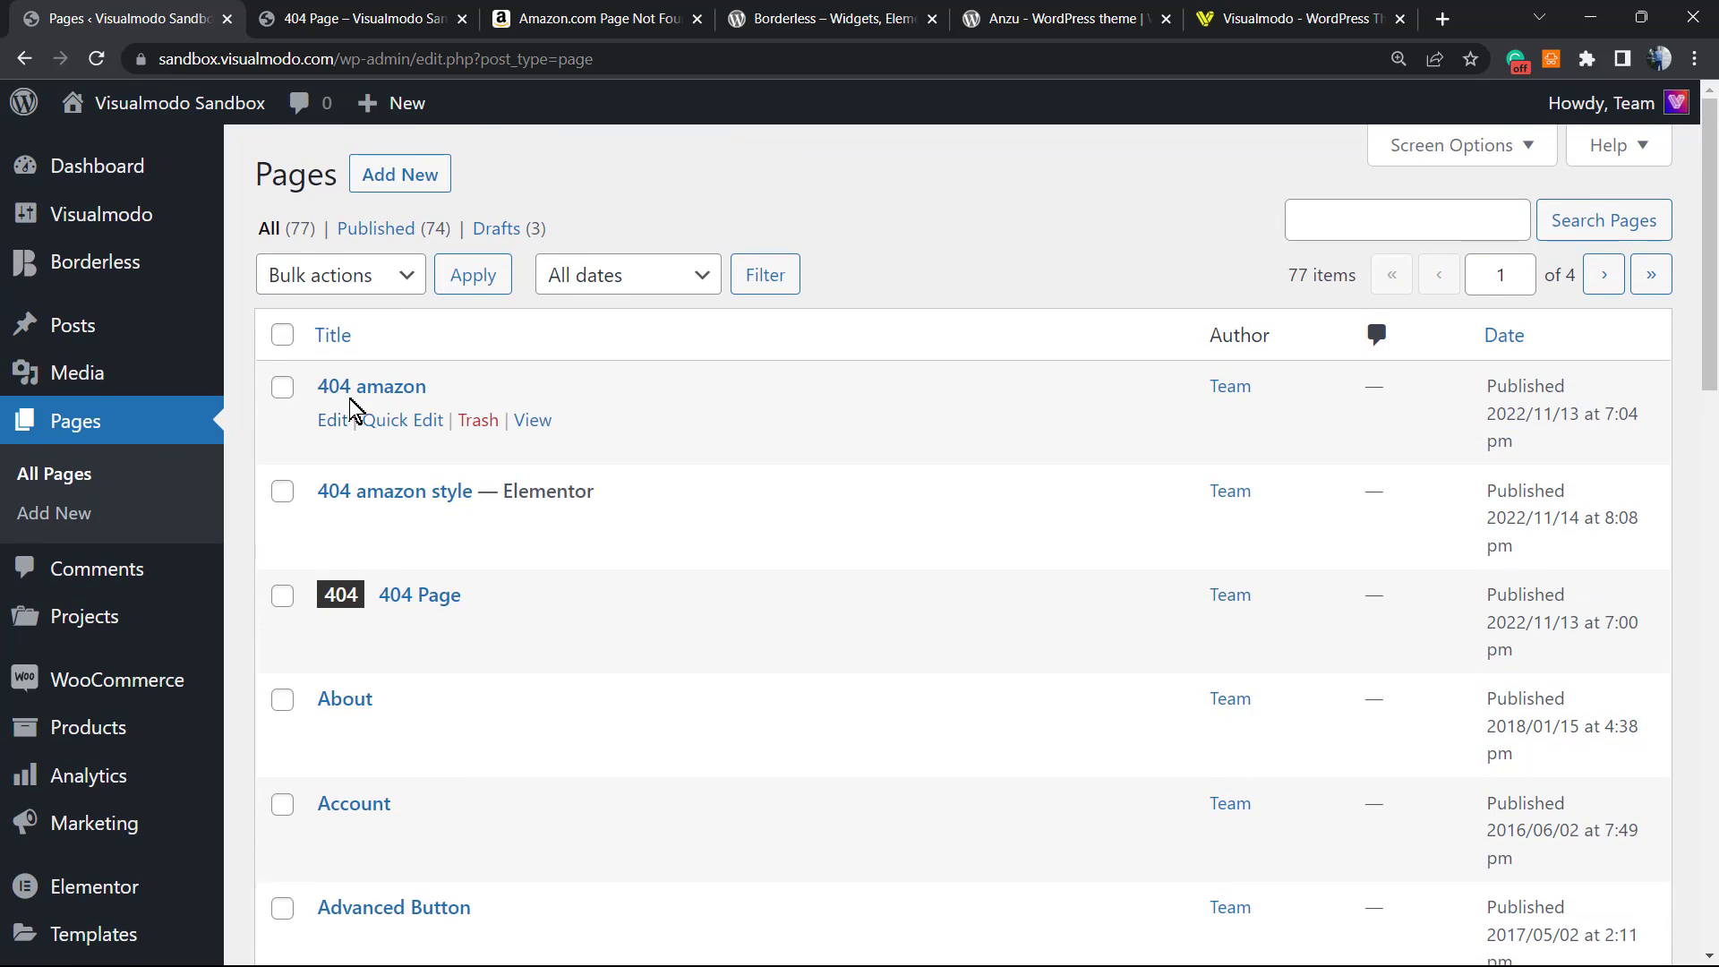
- Highlight the 404 amazon style title in the Pages list, then clear the selection
drag(495, 601, 373, 592)
click(602, 606)
mouse_move(430, 500)
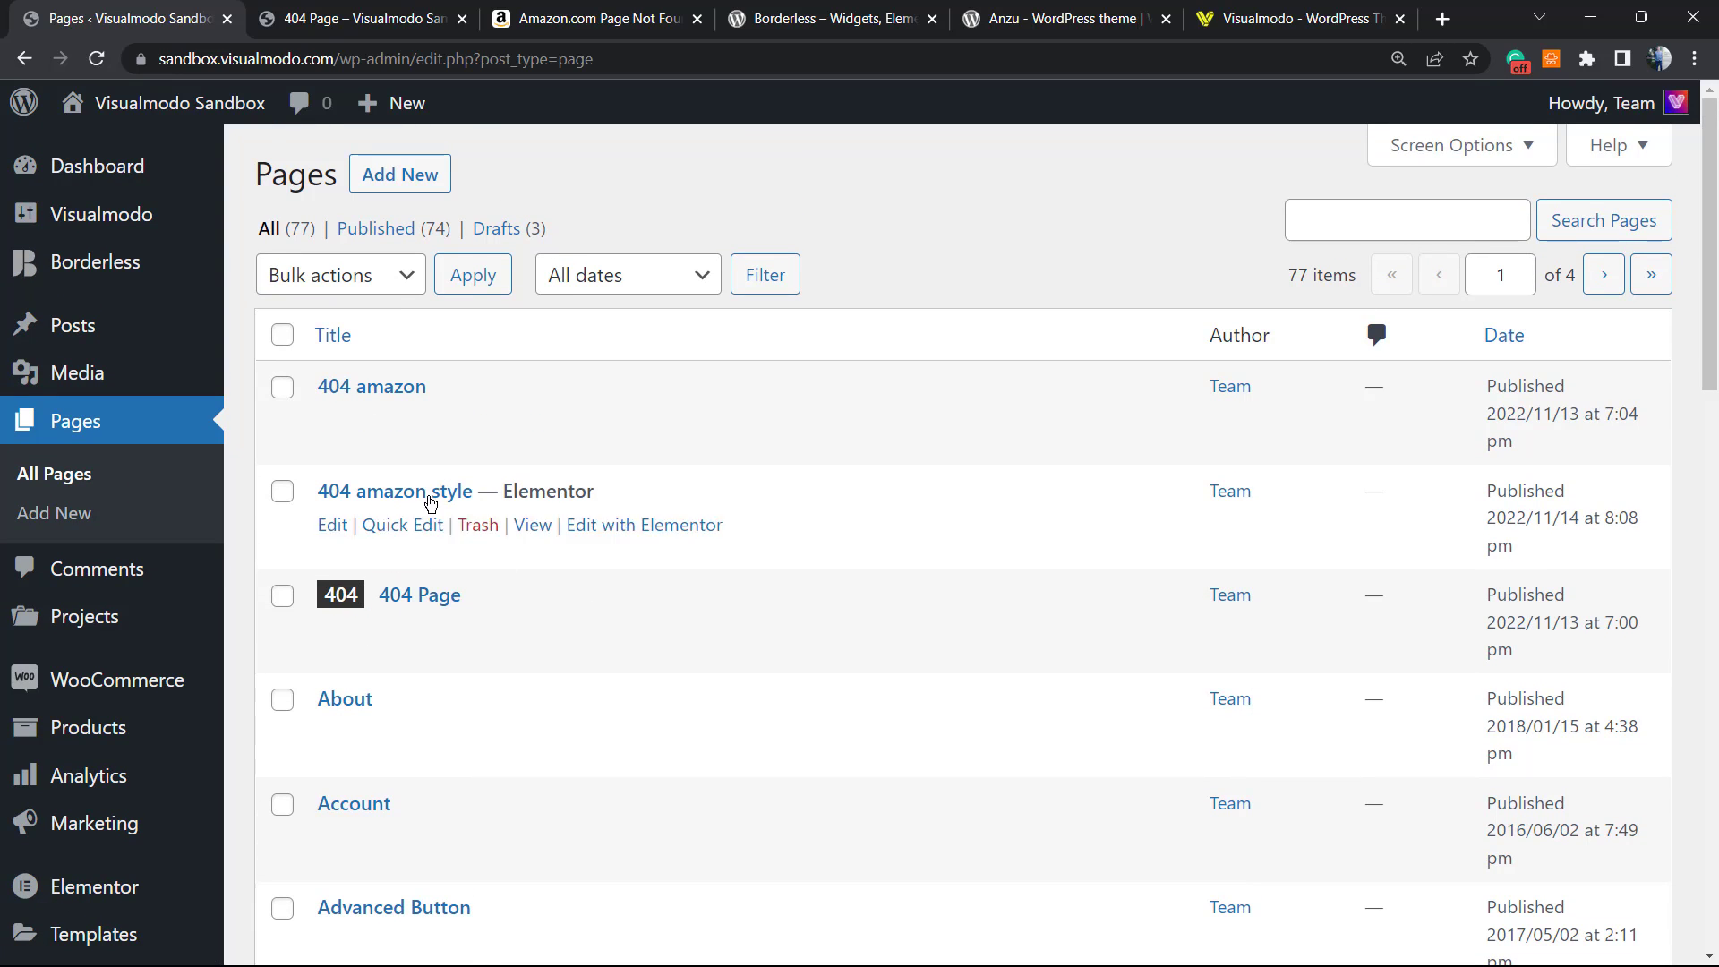
drag(535, 398, 300, 385)
drag(464, 391, 323, 383)
click(478, 388)
mouse_move(95, 823)
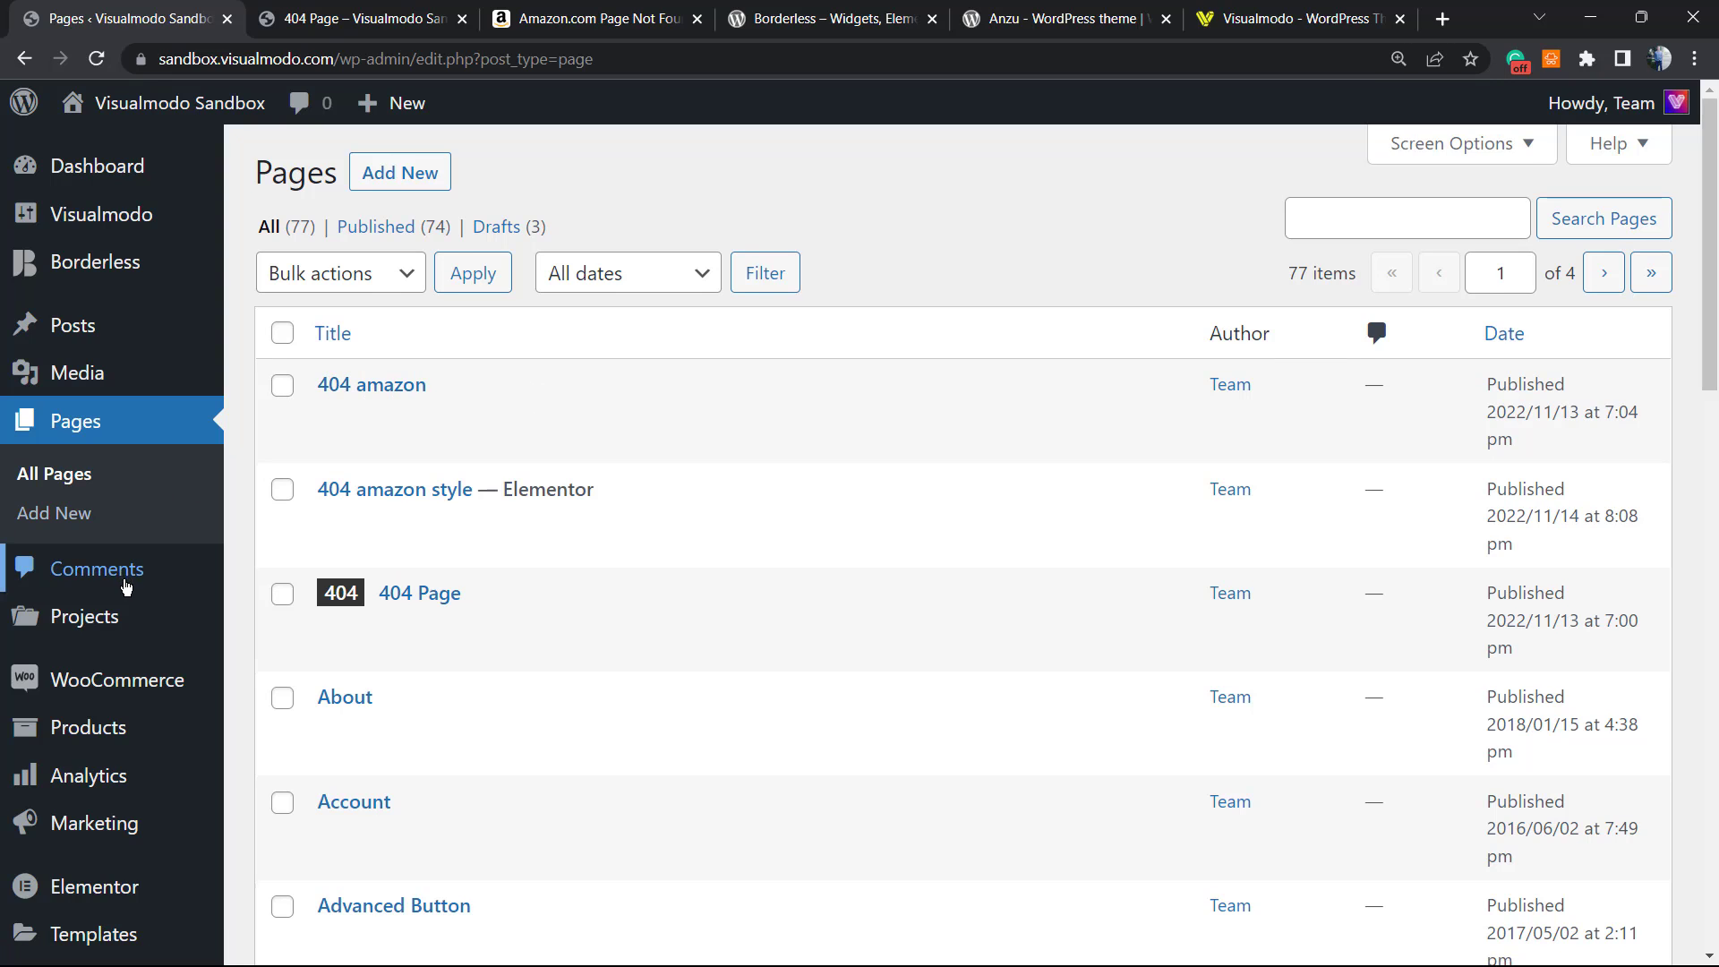
scroll(54, 618, down, 2)
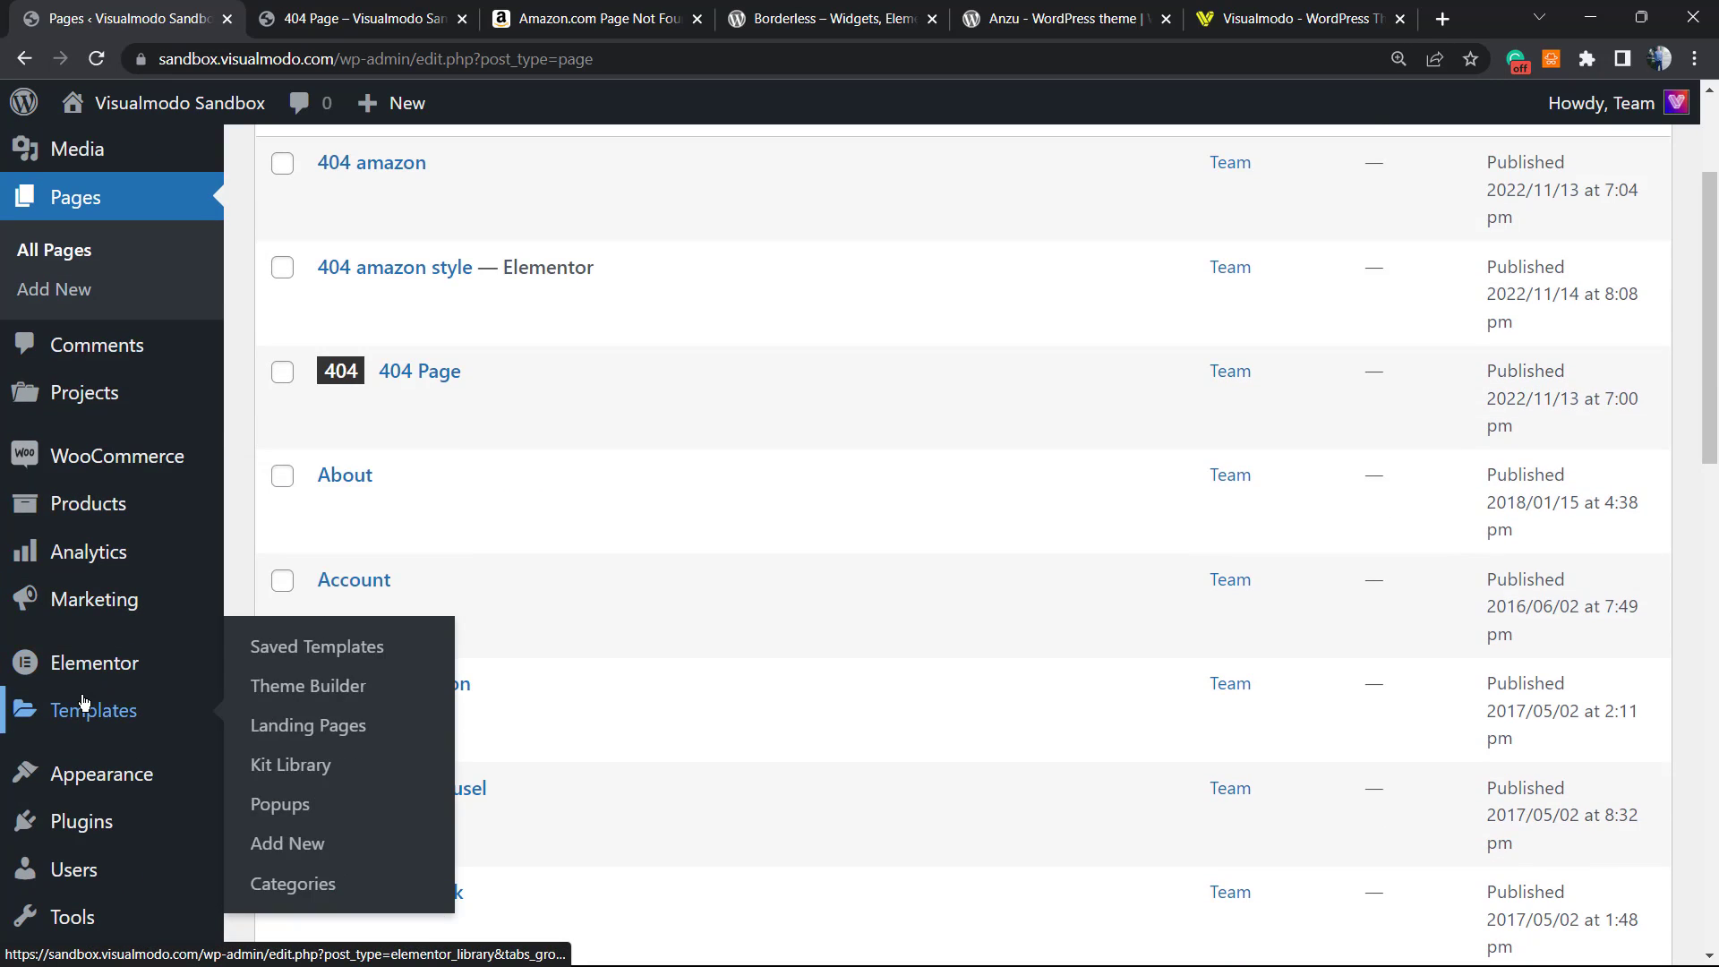
mouse_move(102, 773)
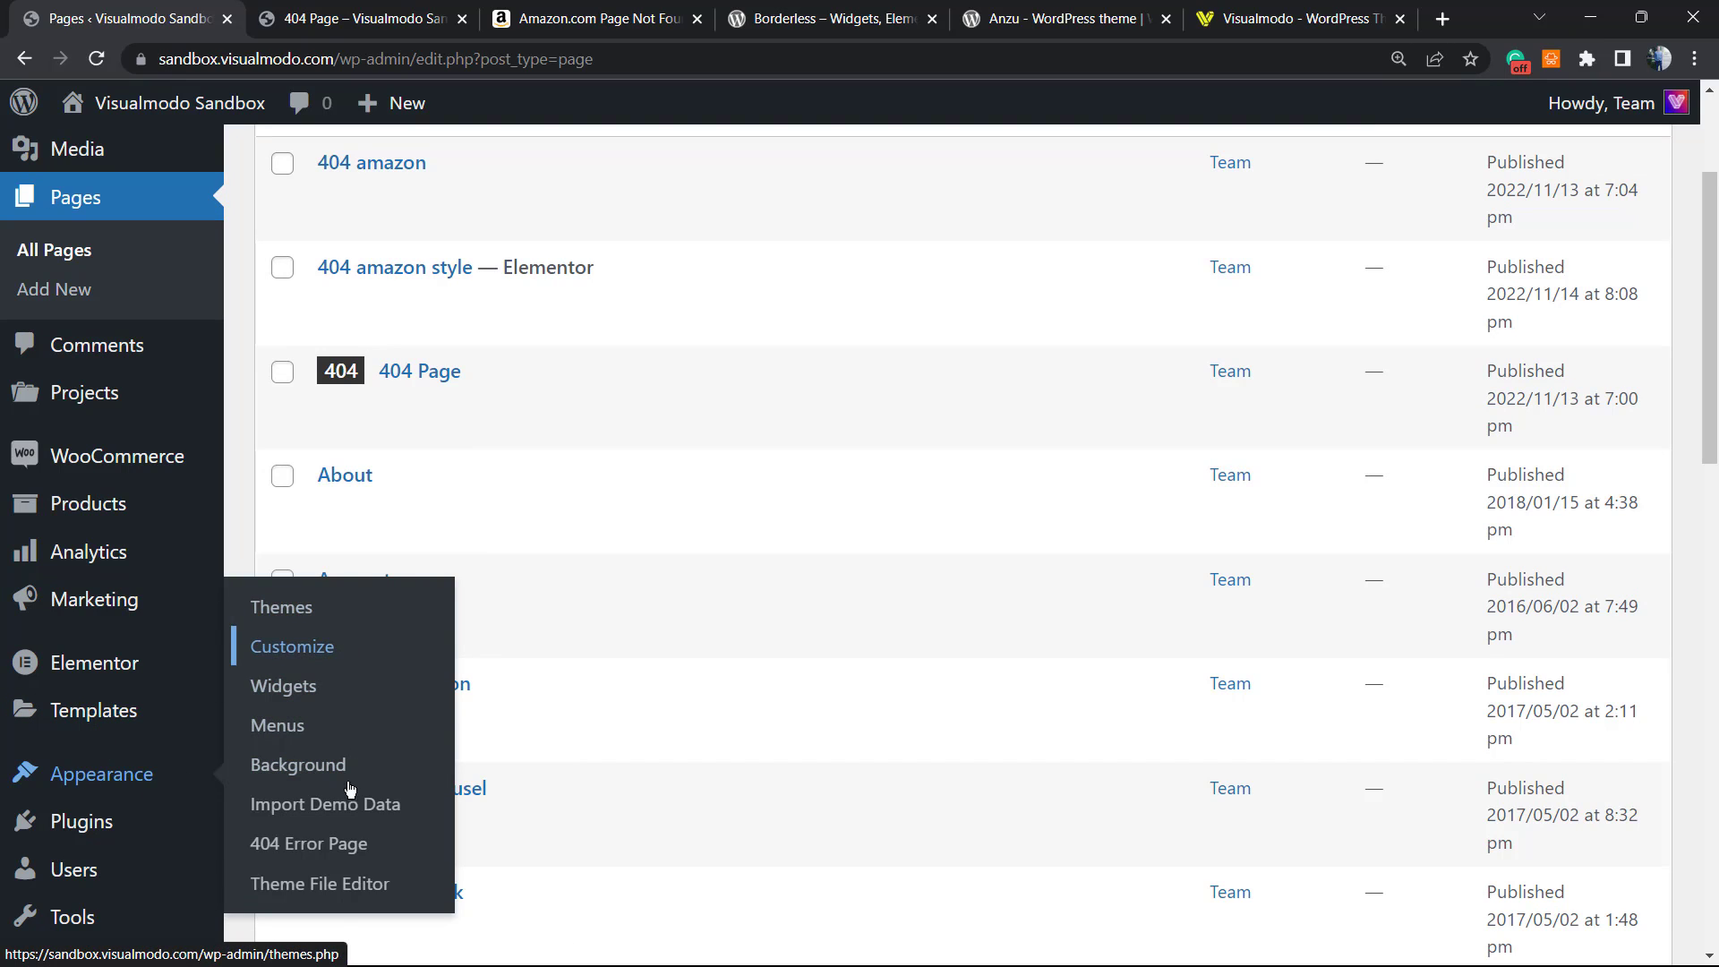
- Choose '404 amazon style' as the 404 Error Page and save the setting
click(299, 843)
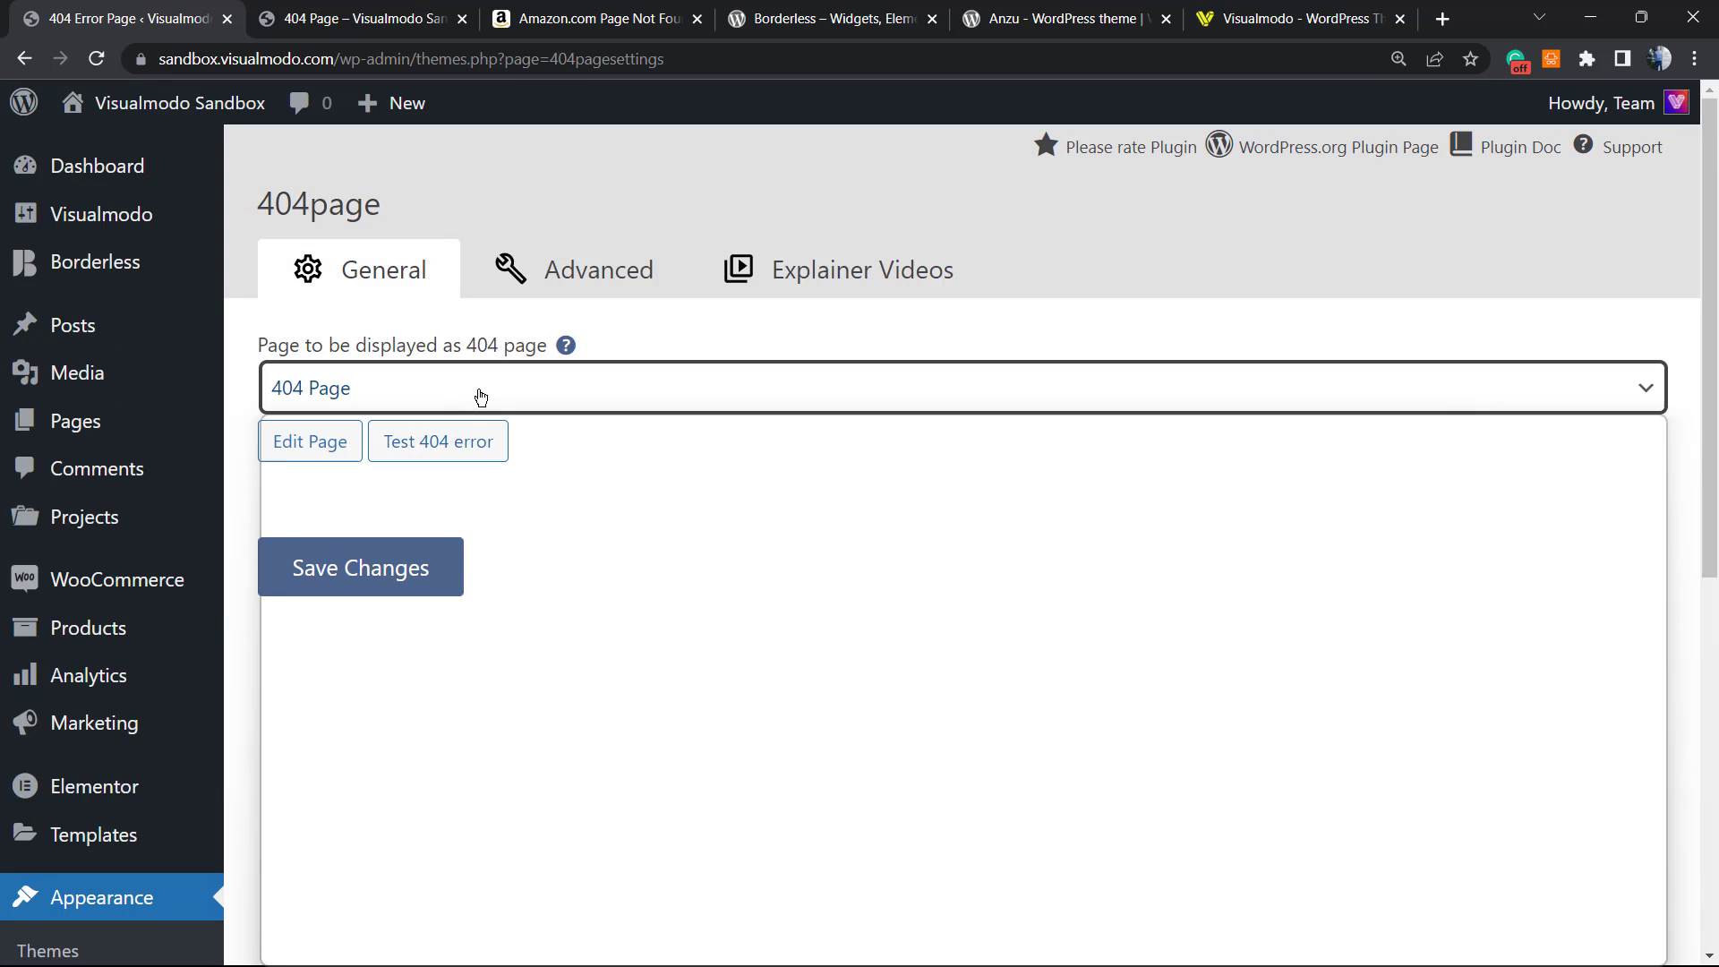
click(482, 396)
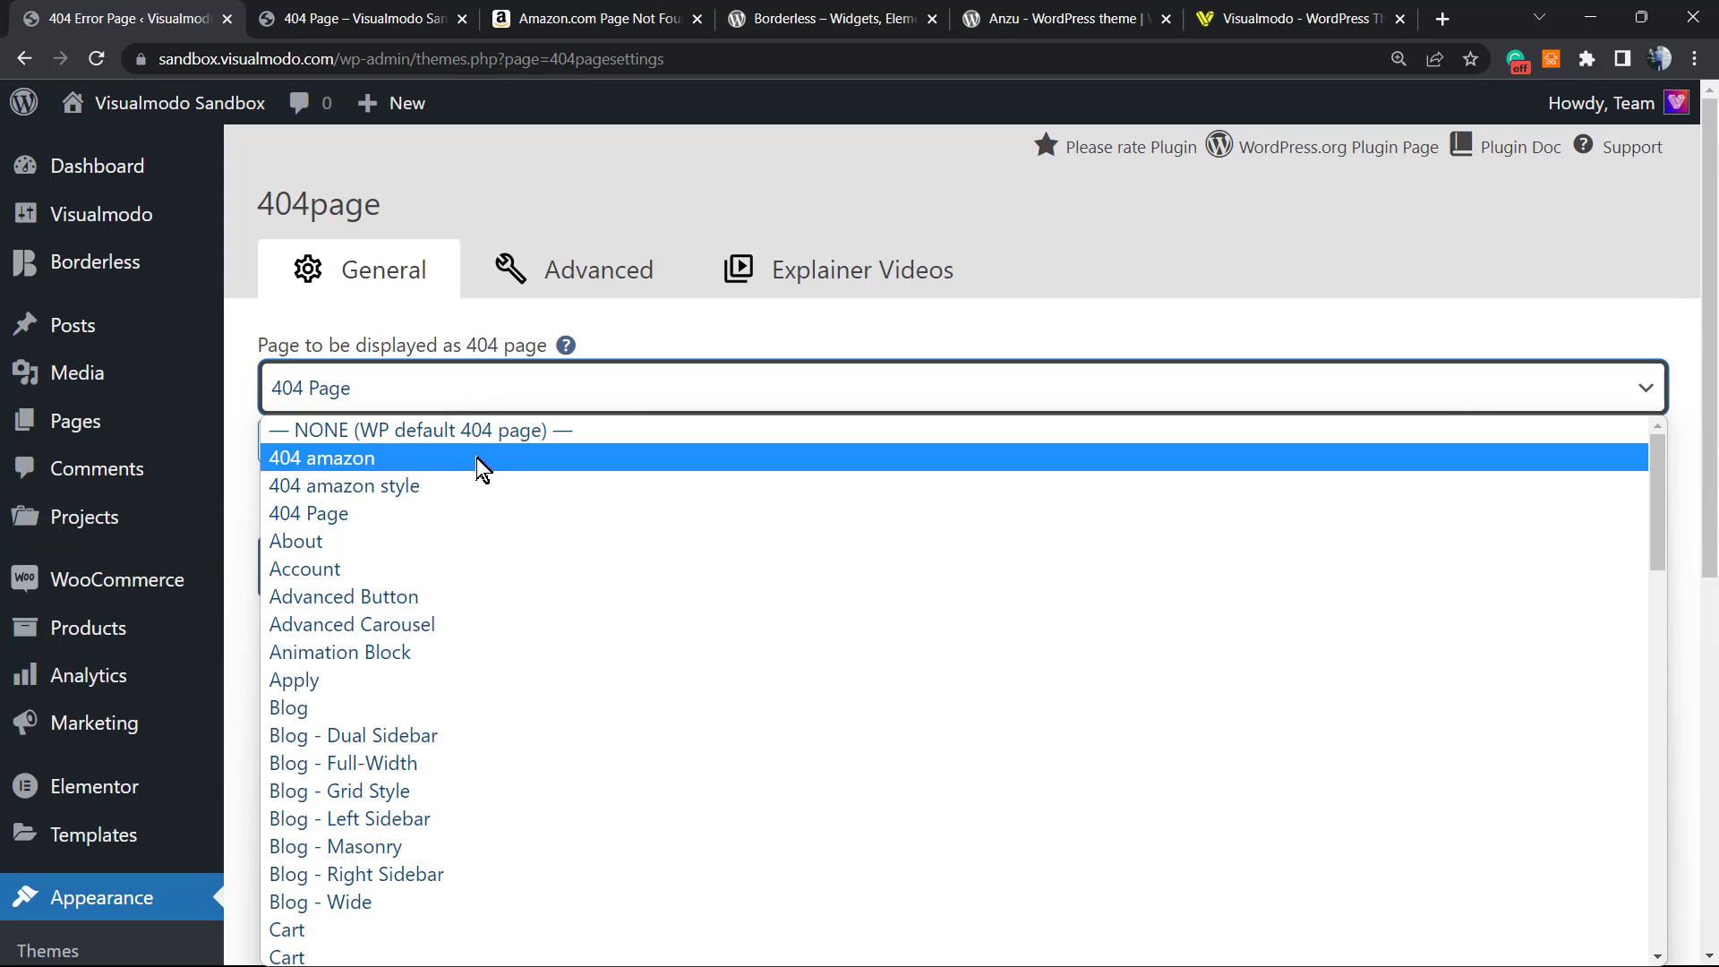
click(458, 485)
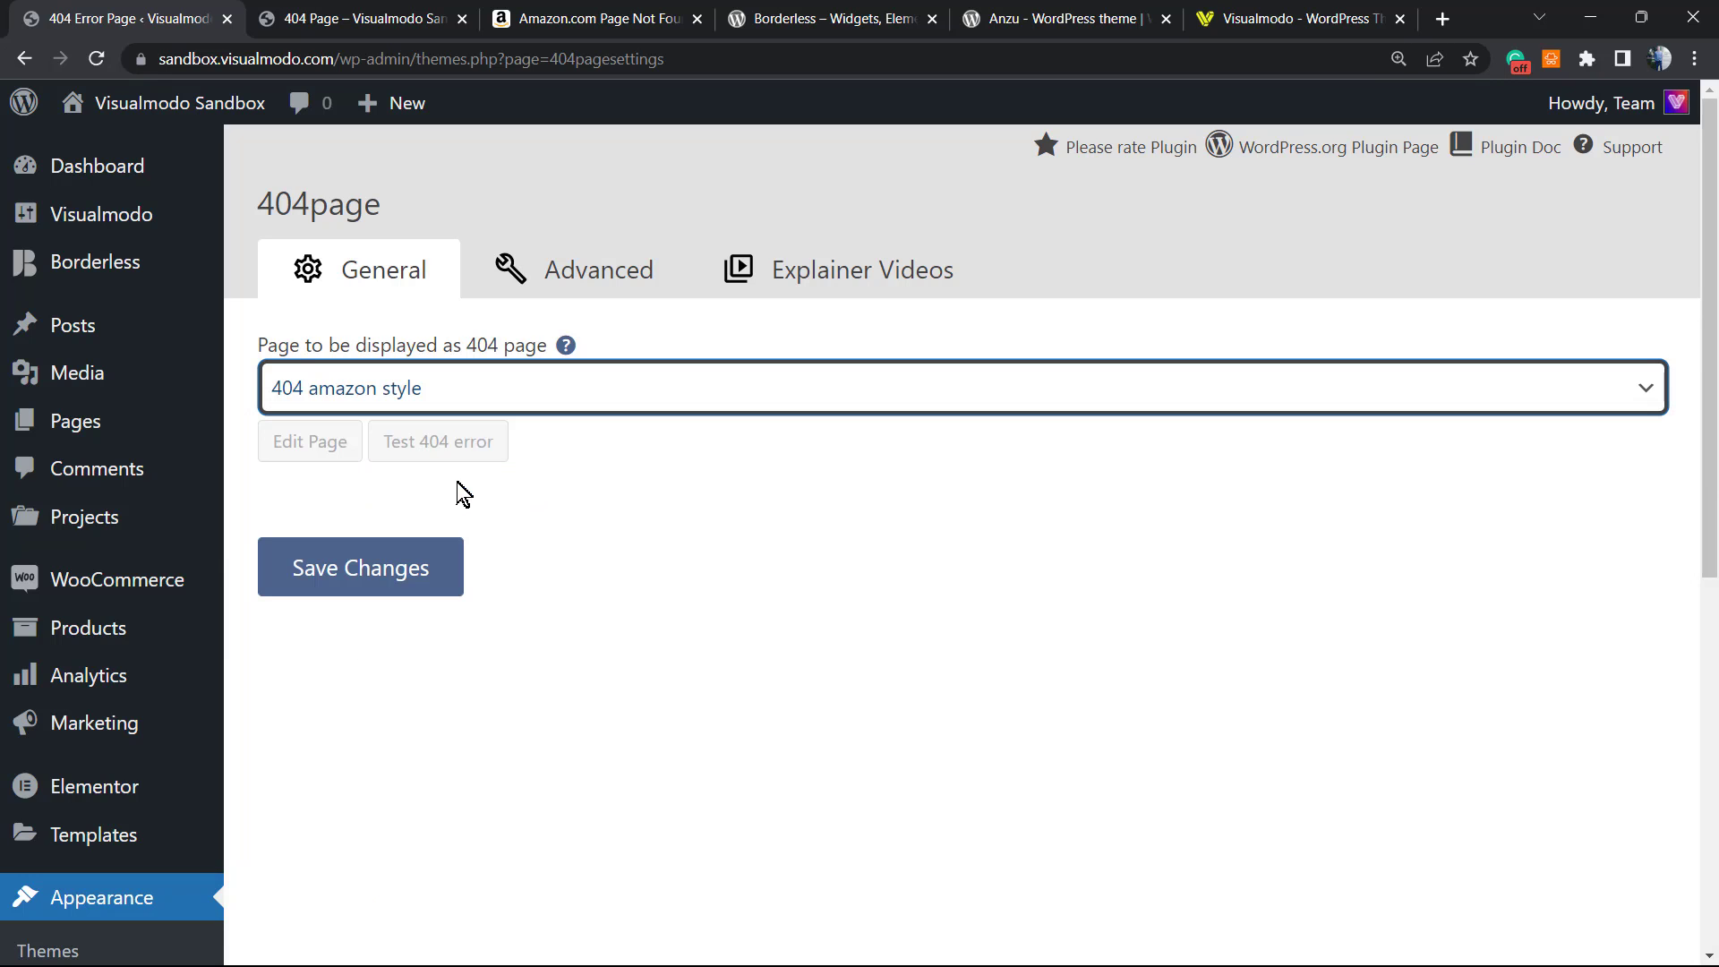
click(403, 569)
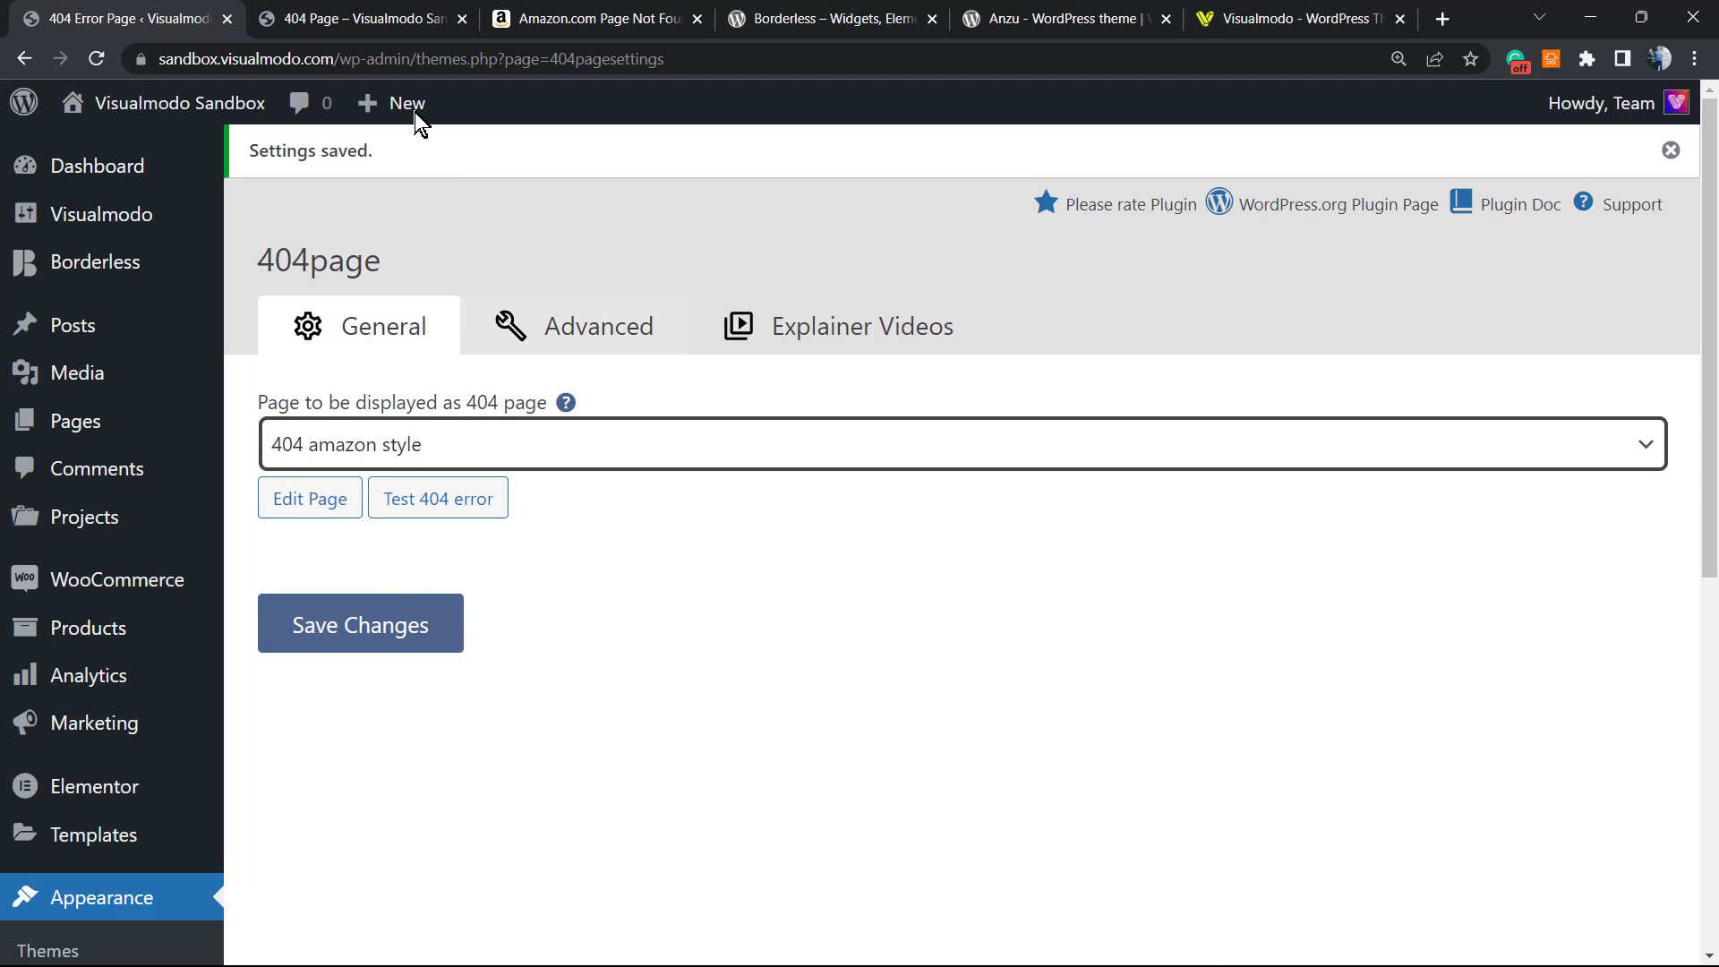
- In the live site tab, append random characters to the URL to trigger the SORRY page
click(390, 19)
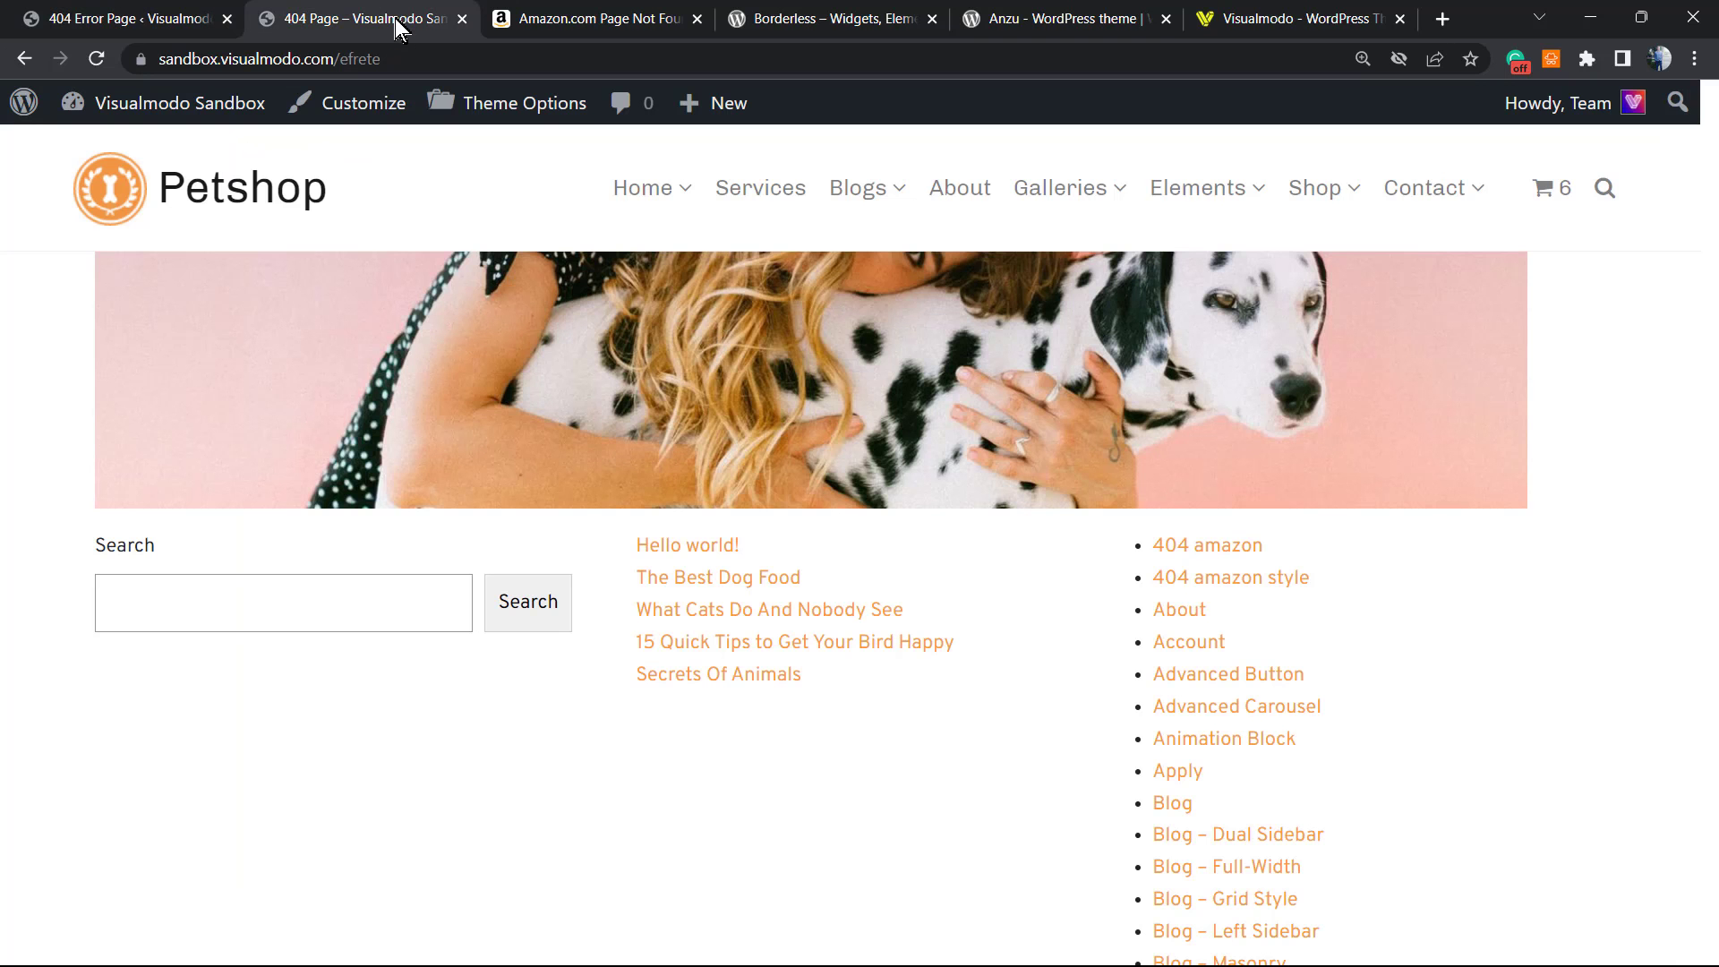
click(497, 56)
text(rftvete)
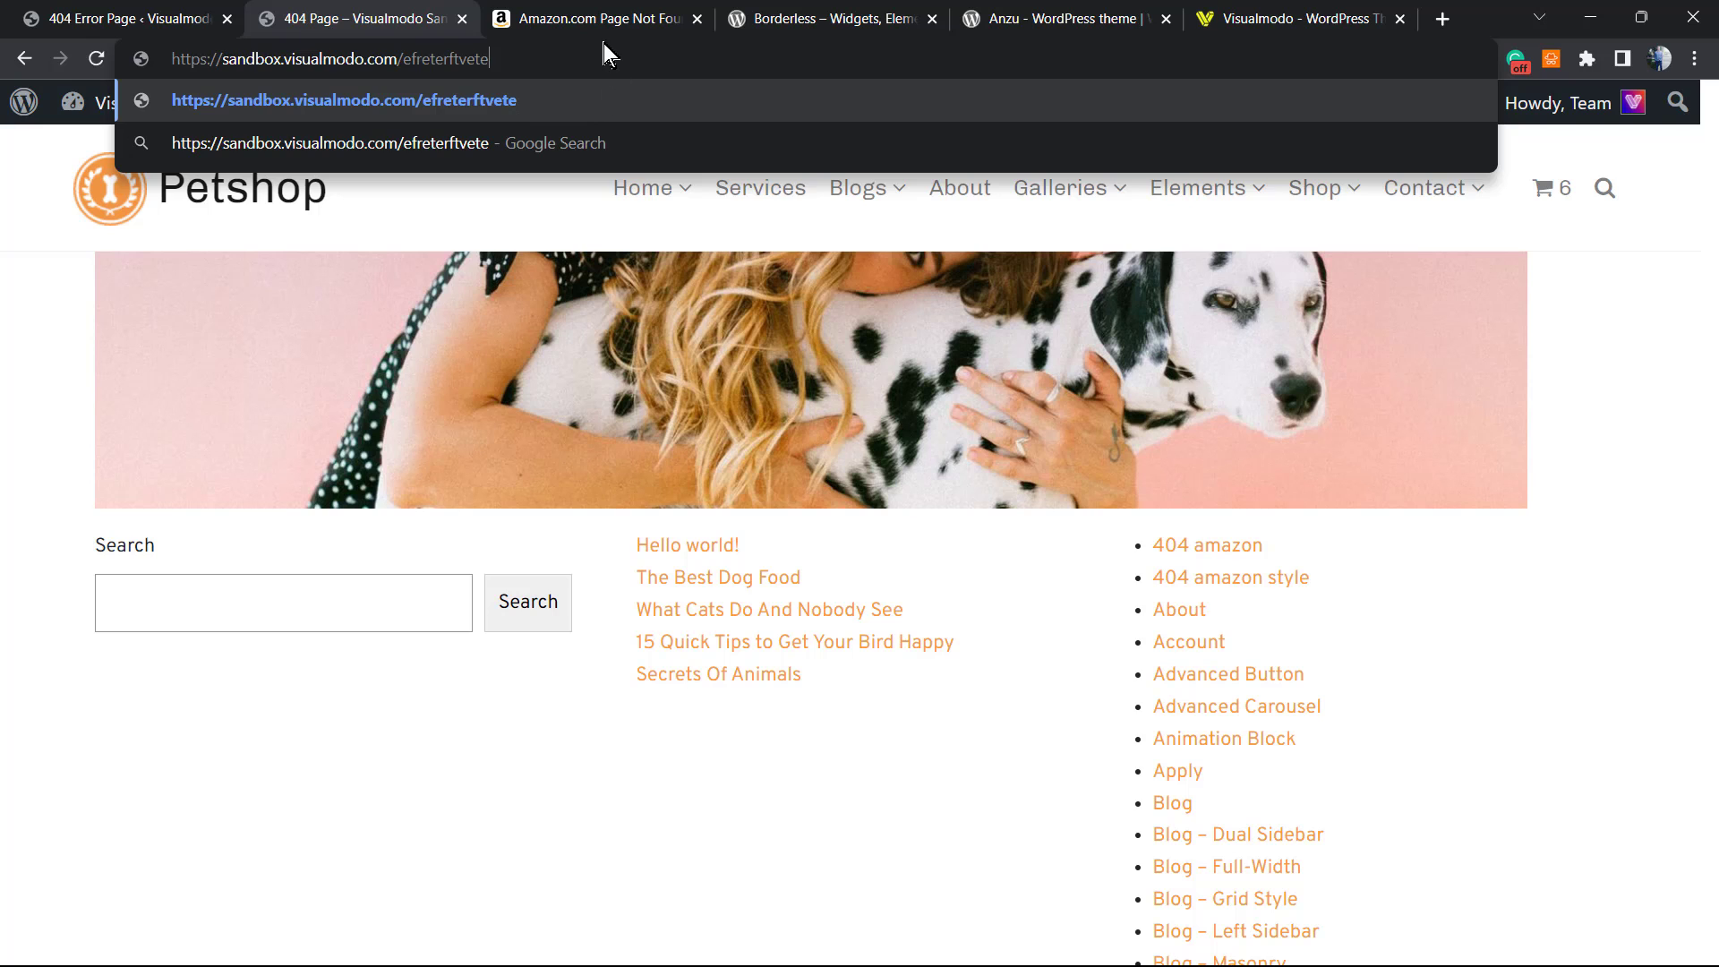
key(Return)
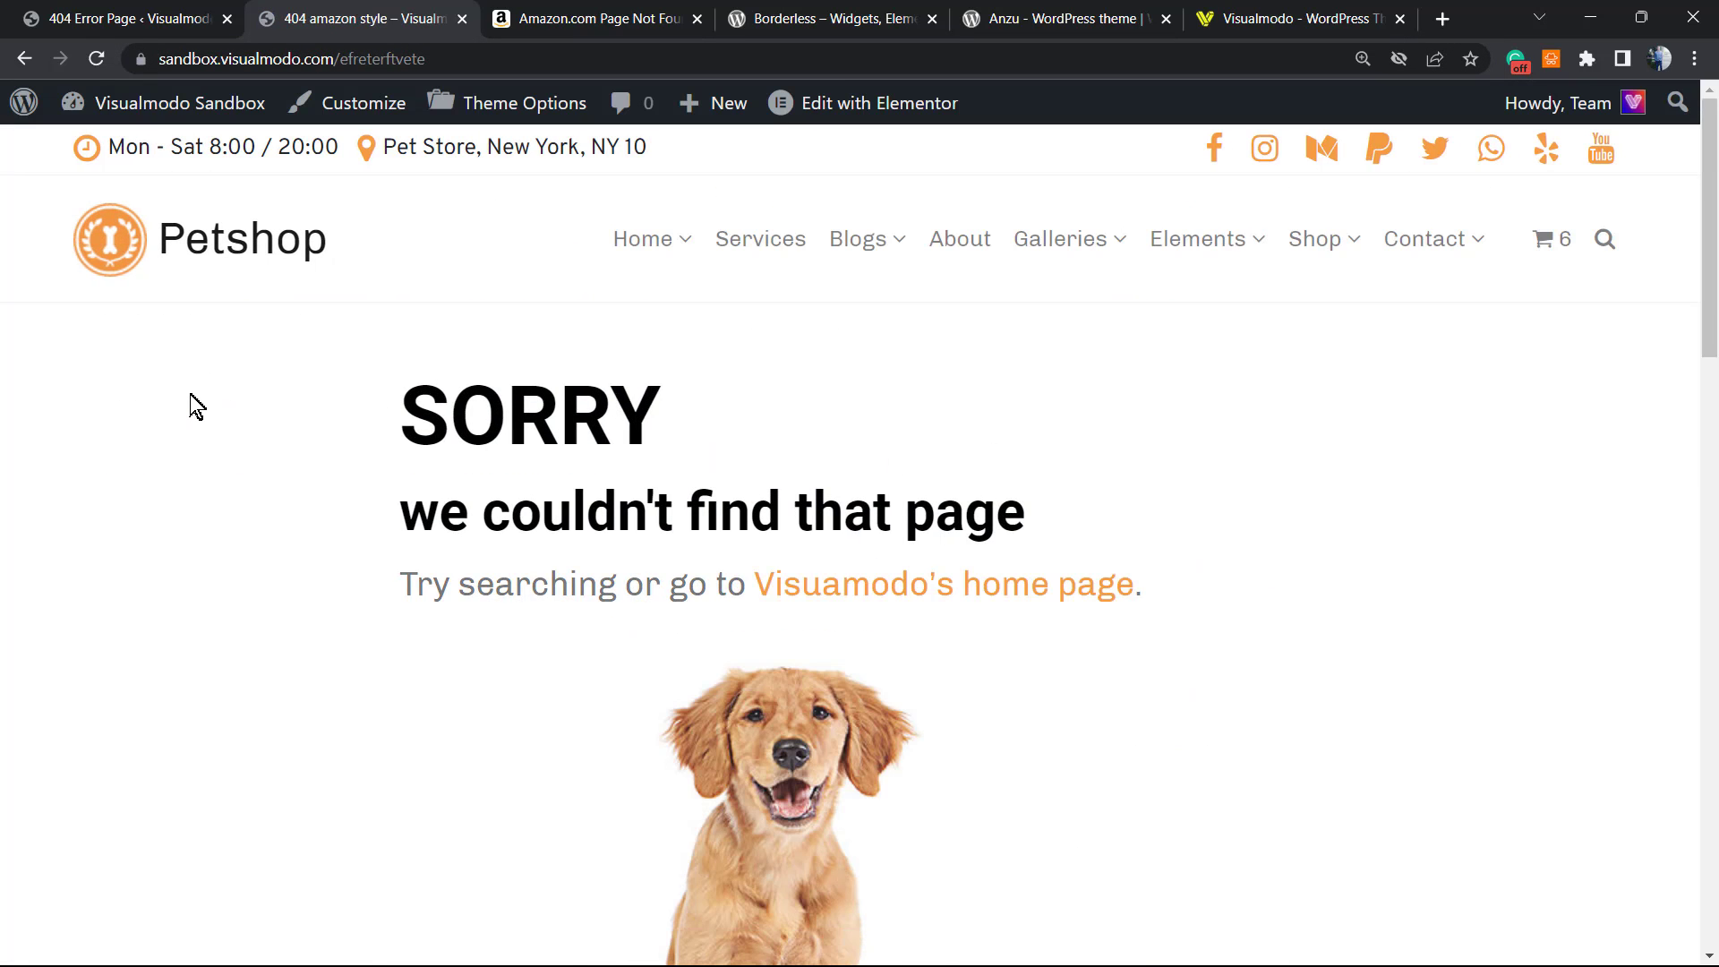
scroll(193, 404, down, 6)
scroll(192, 402, up, 3)
scroll(192, 405, up, 3)
click(597, 19)
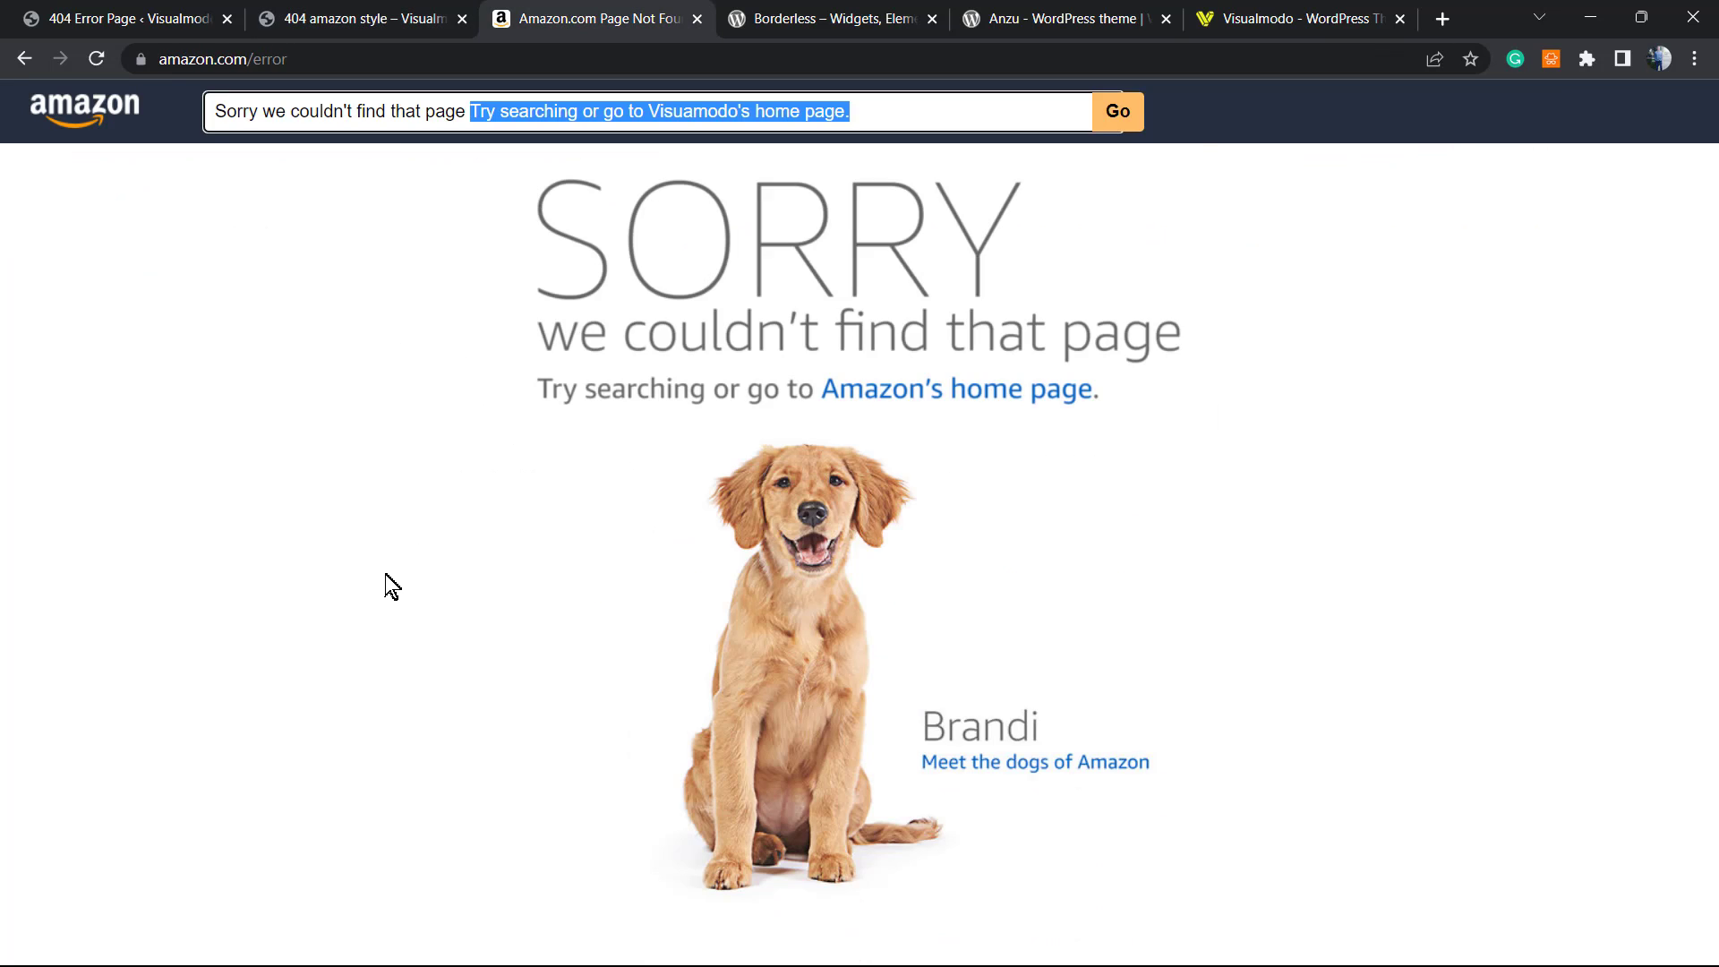
click(336, 16)
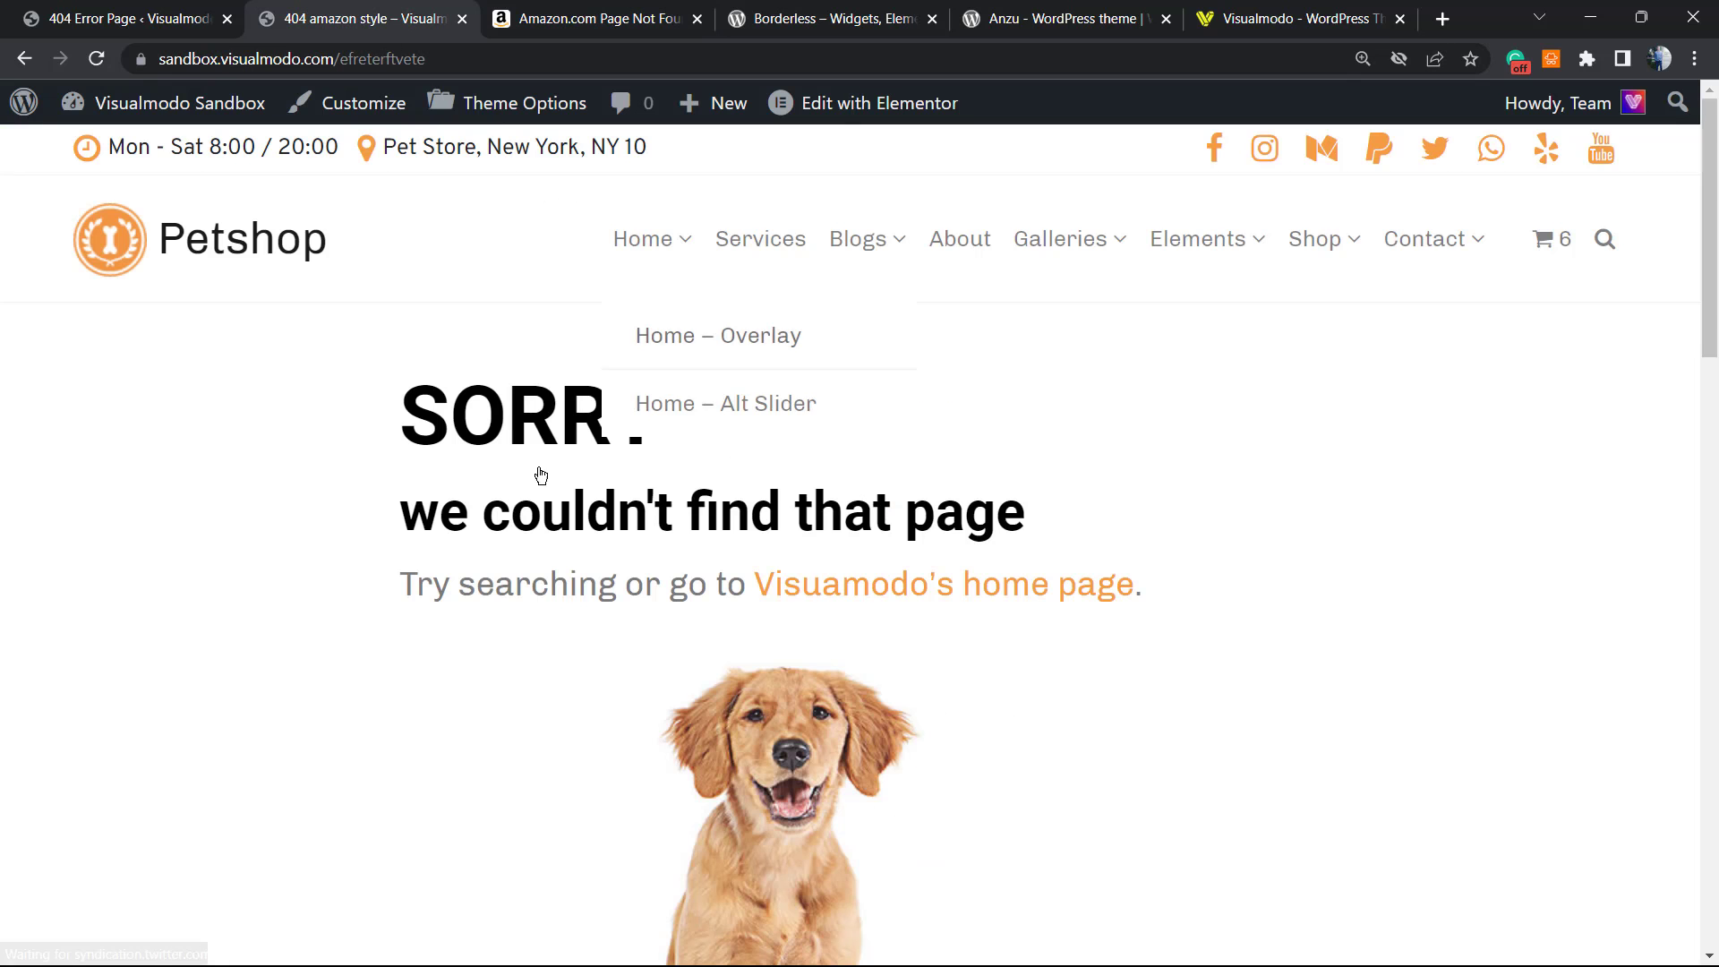
scroll(429, 606, down, 3)
scroll(344, 710, down, 5)
scroll(327, 710, up, 5)
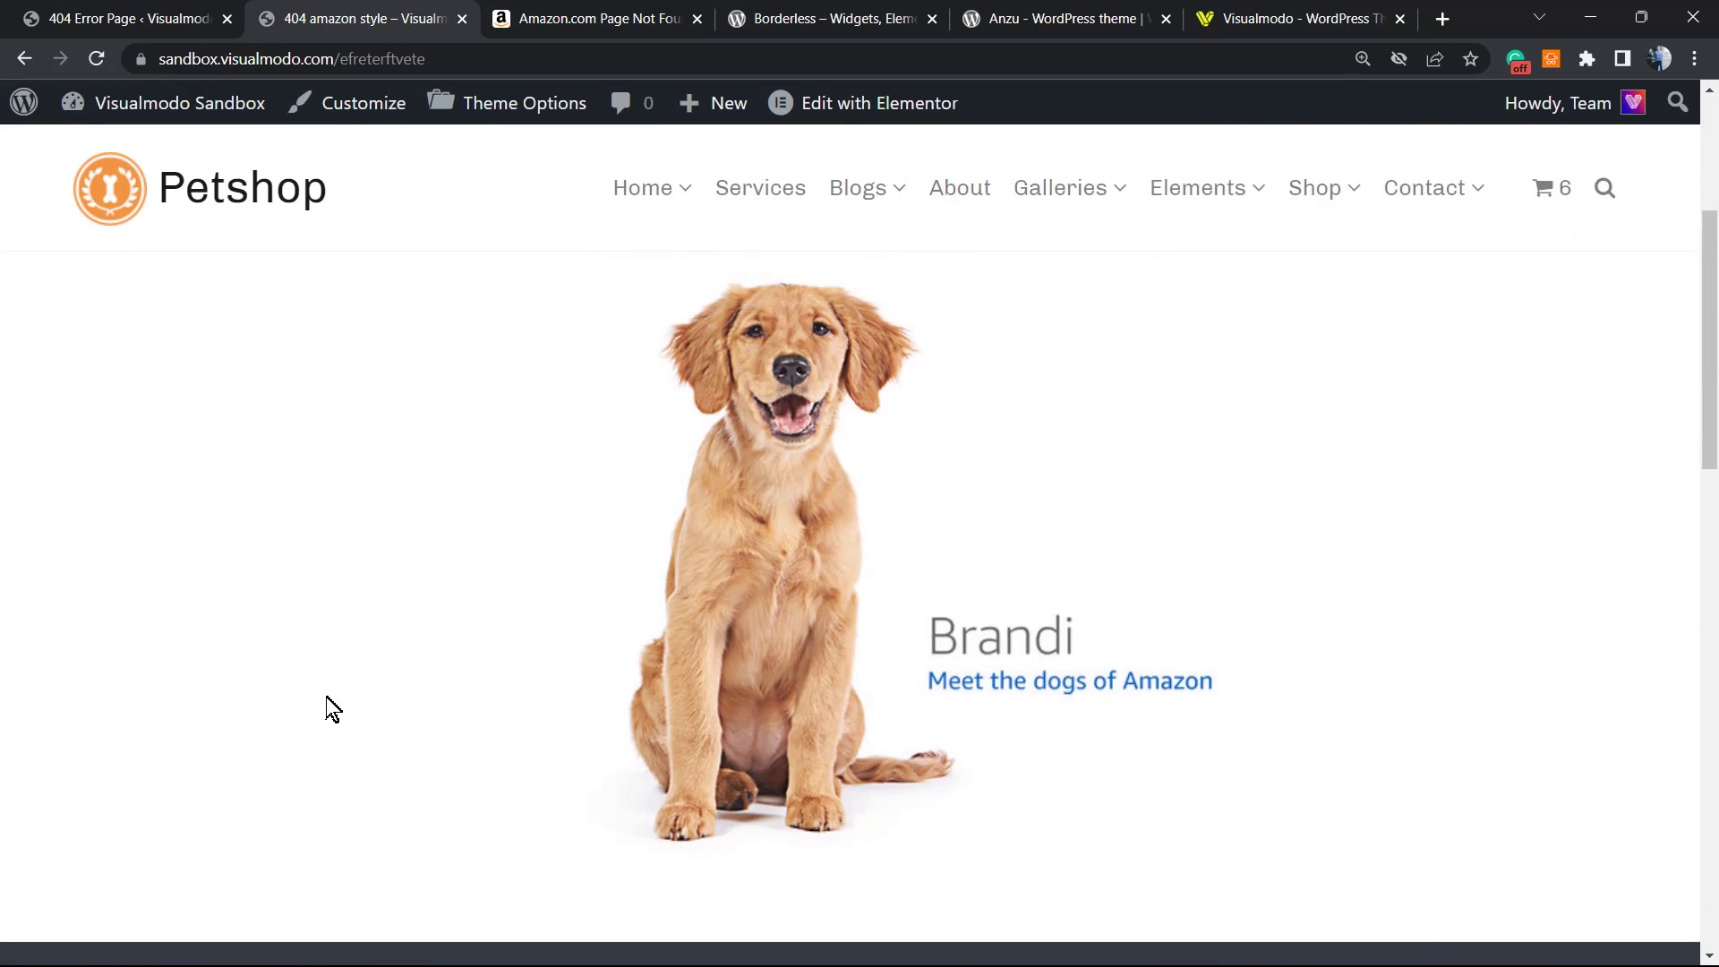
scroll(331, 710, up, 2)
scroll(331, 711, down, 2)
scroll(332, 710, up, 3)
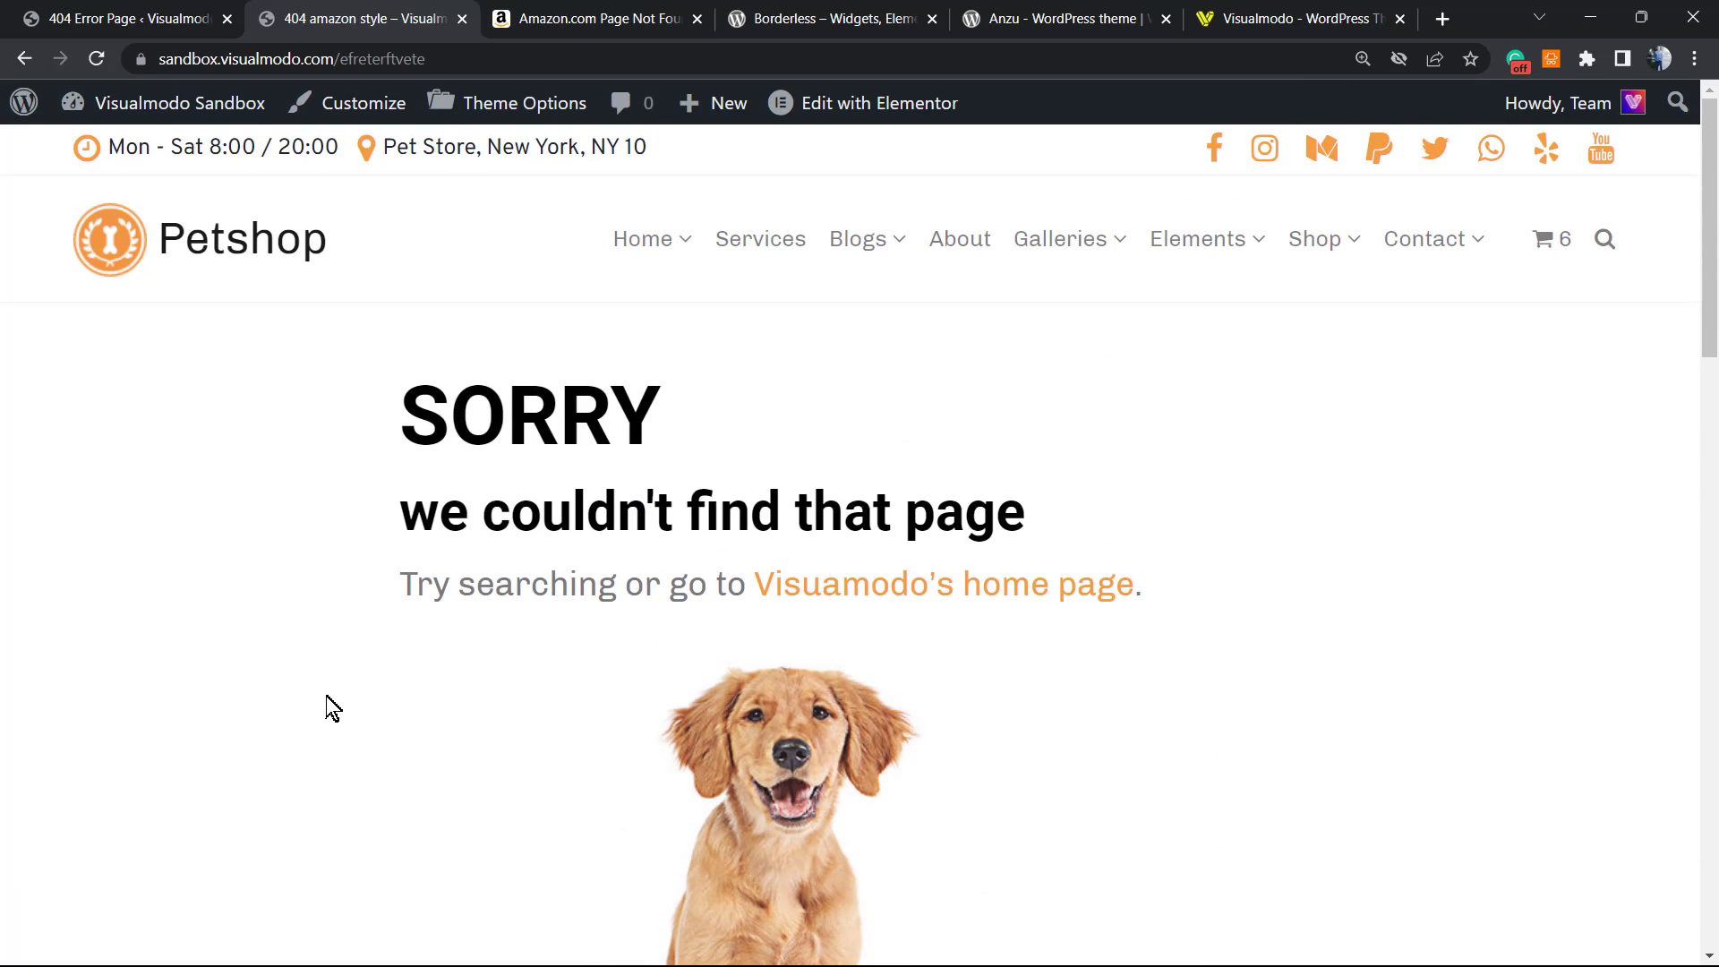
scroll(326, 710, down, 1)
scroll(332, 715, down, 3)
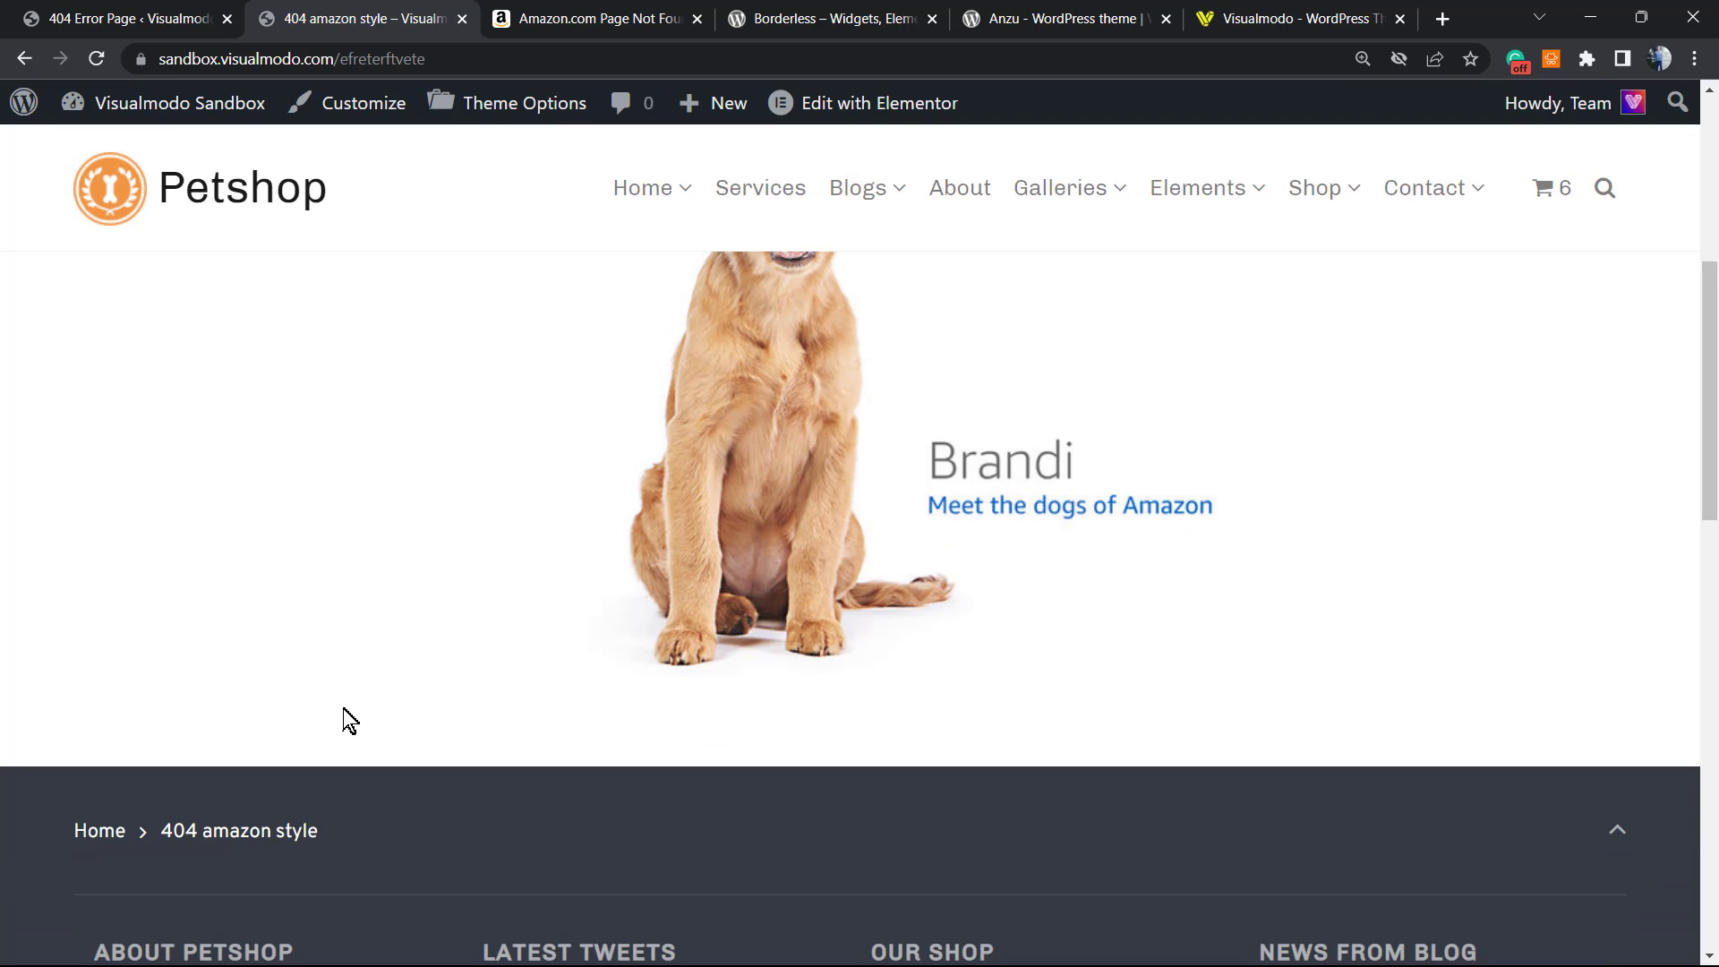
scroll(343, 720, up, 2)
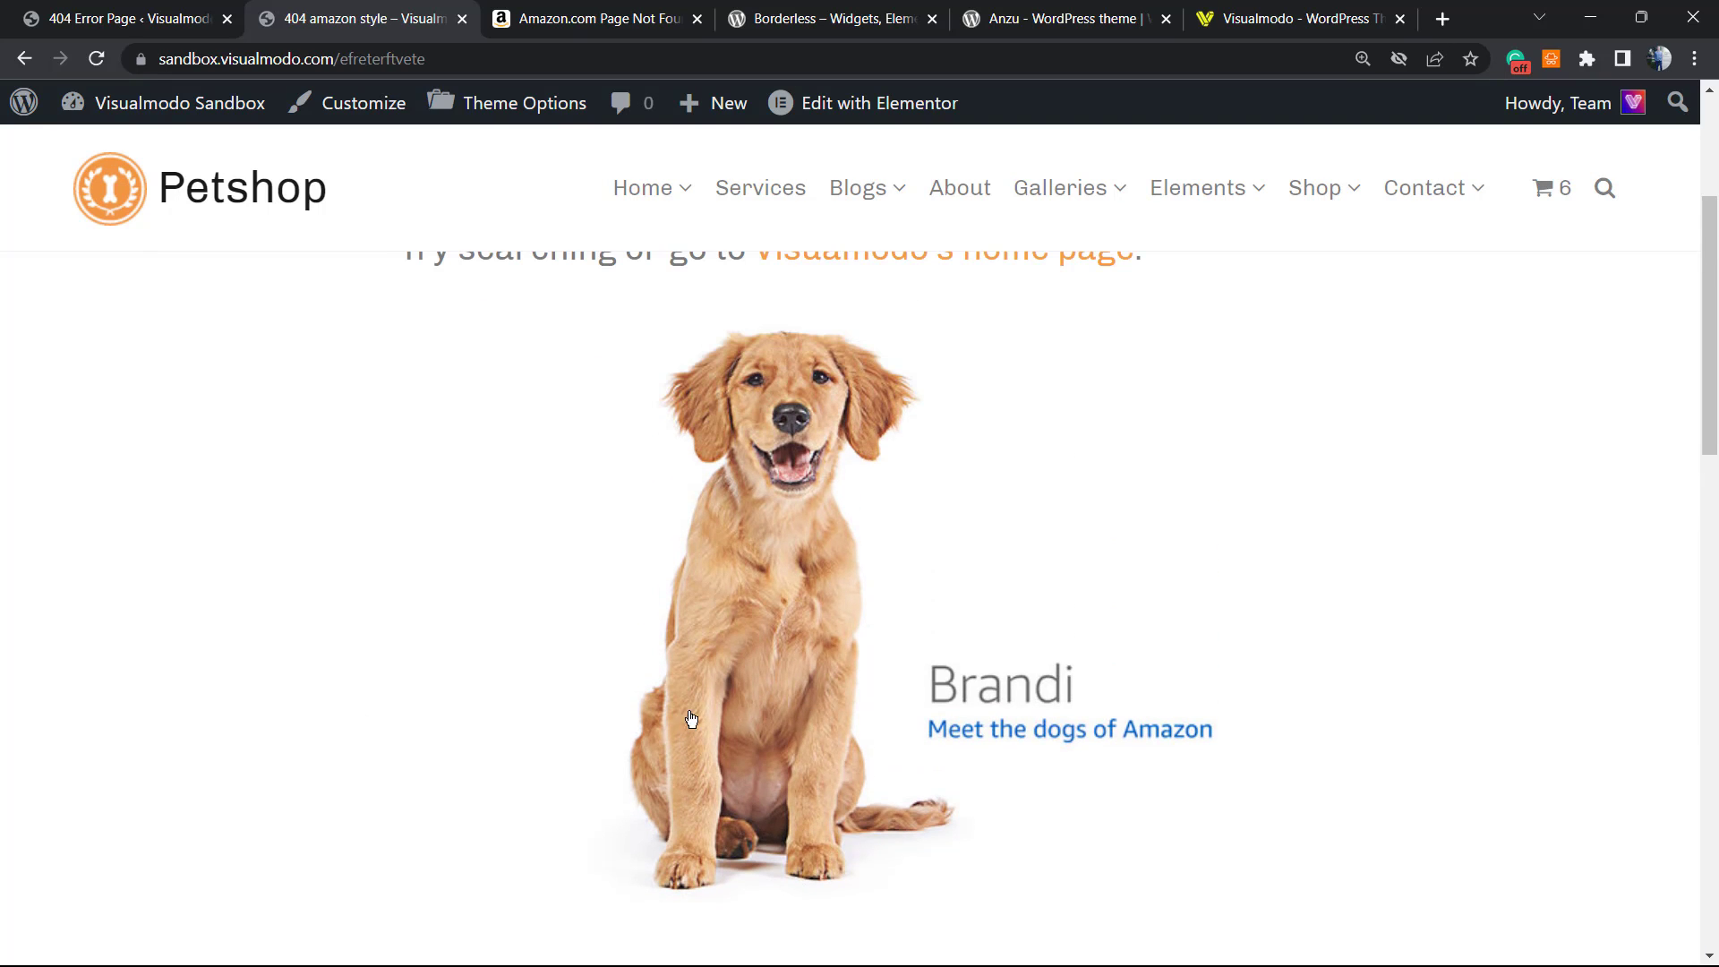
scroll(658, 772, up, 3)
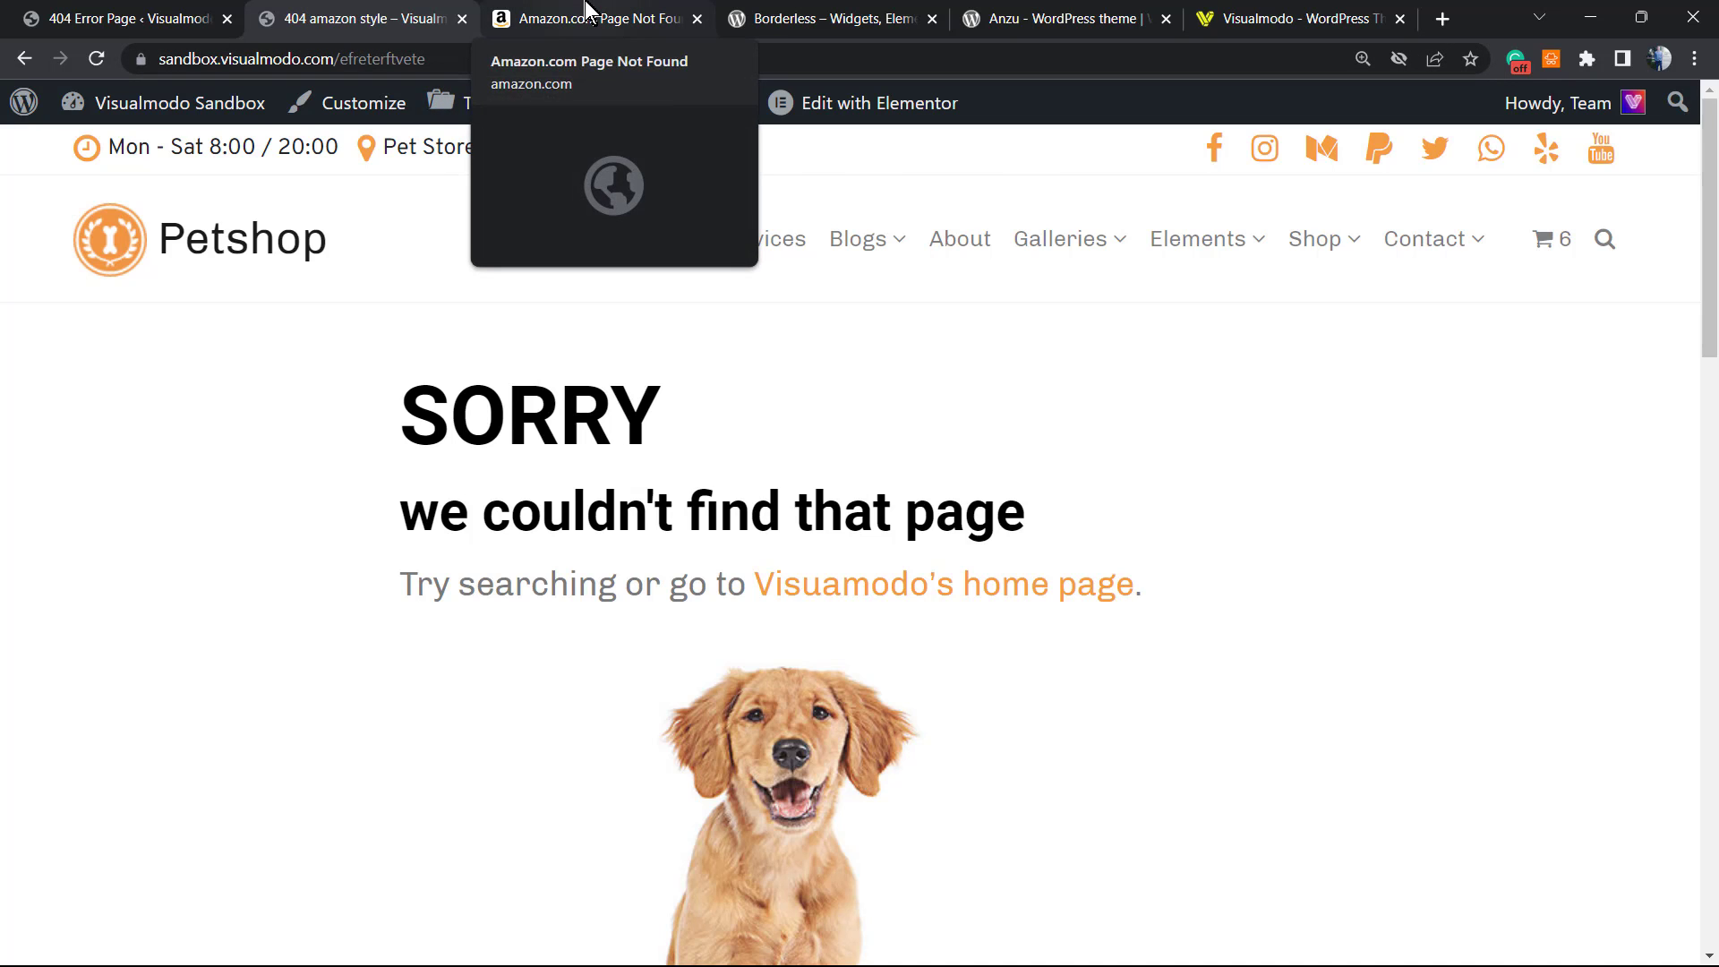
- Review the zoomed-out Borderless Widgets plugin page, then bring up the Anzu theme by Visualmodo
click(587, 16)
click(806, 16)
scroll(687, 560, down, 1)
scroll(670, 567, up, 1)
key(ctrl+minus)
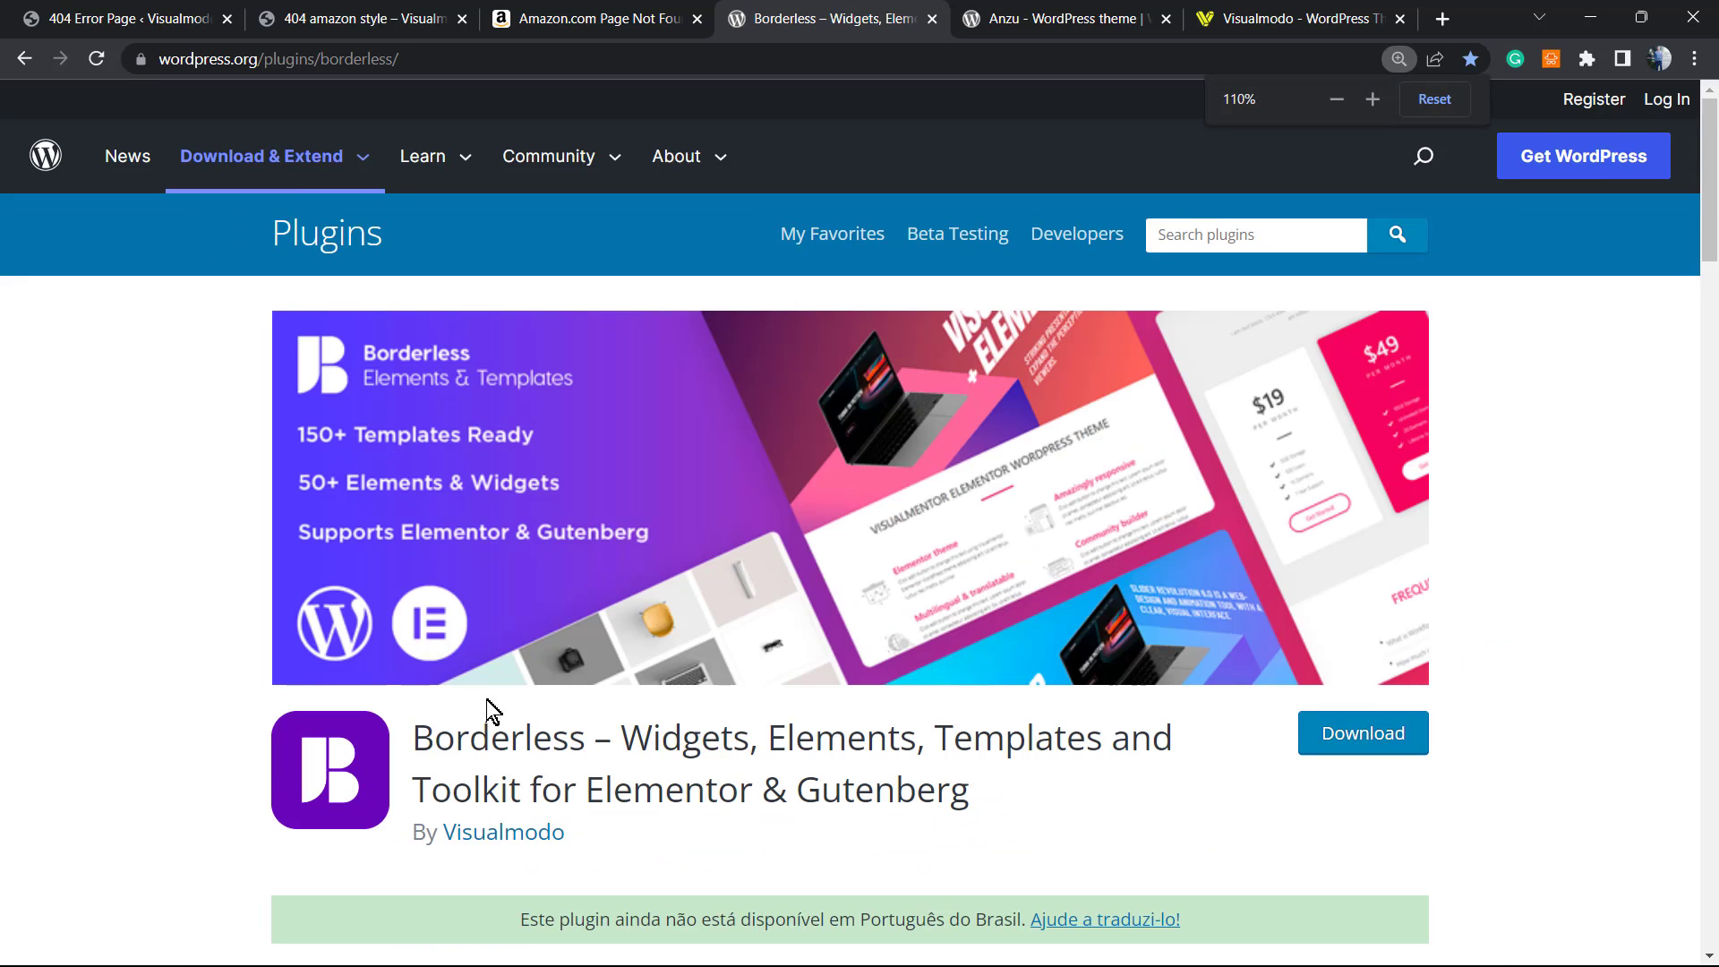
double_click(712, 743)
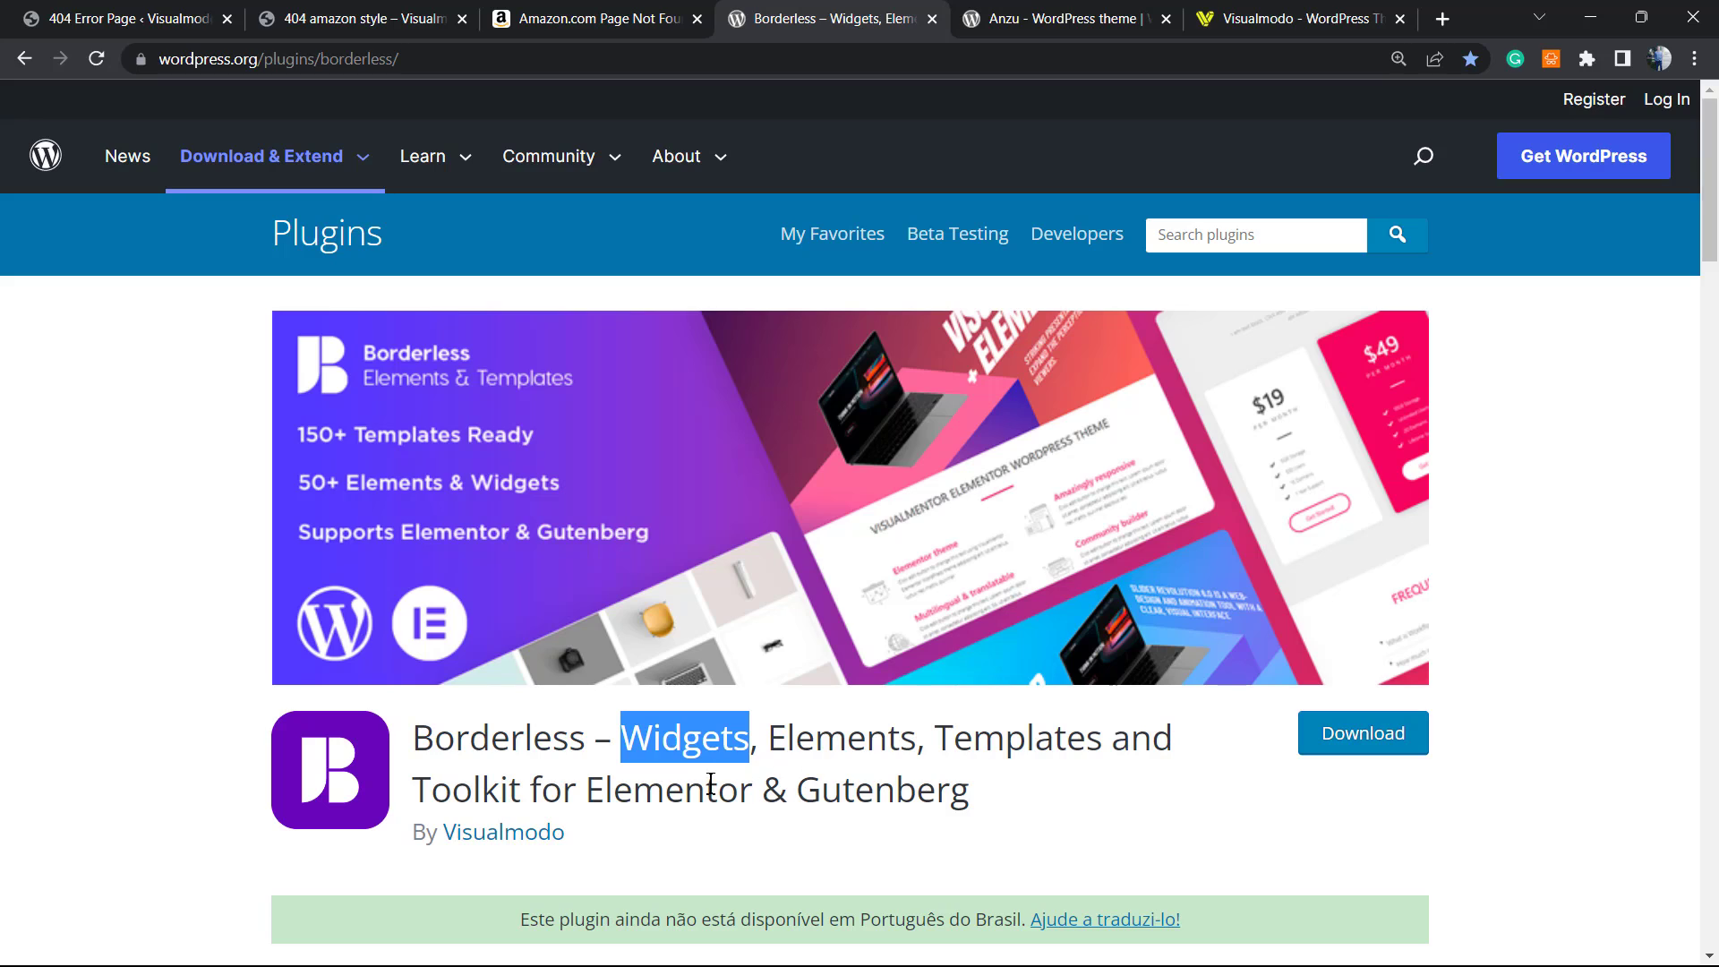
click(860, 784)
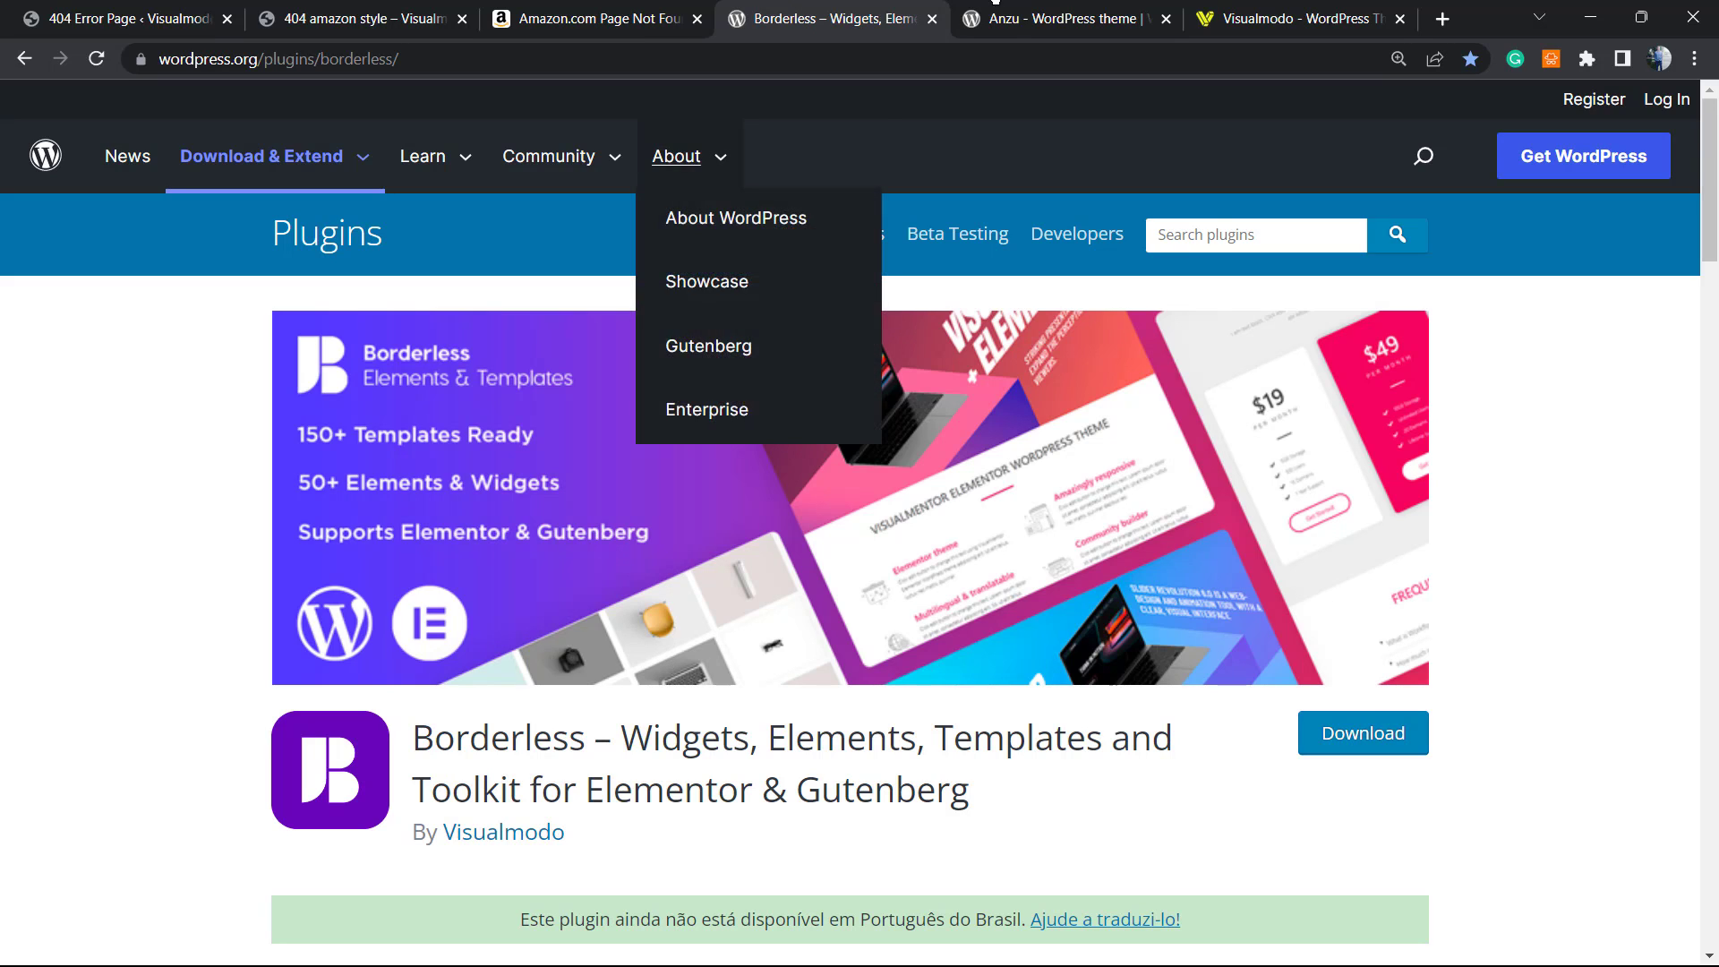
click(1109, 10)
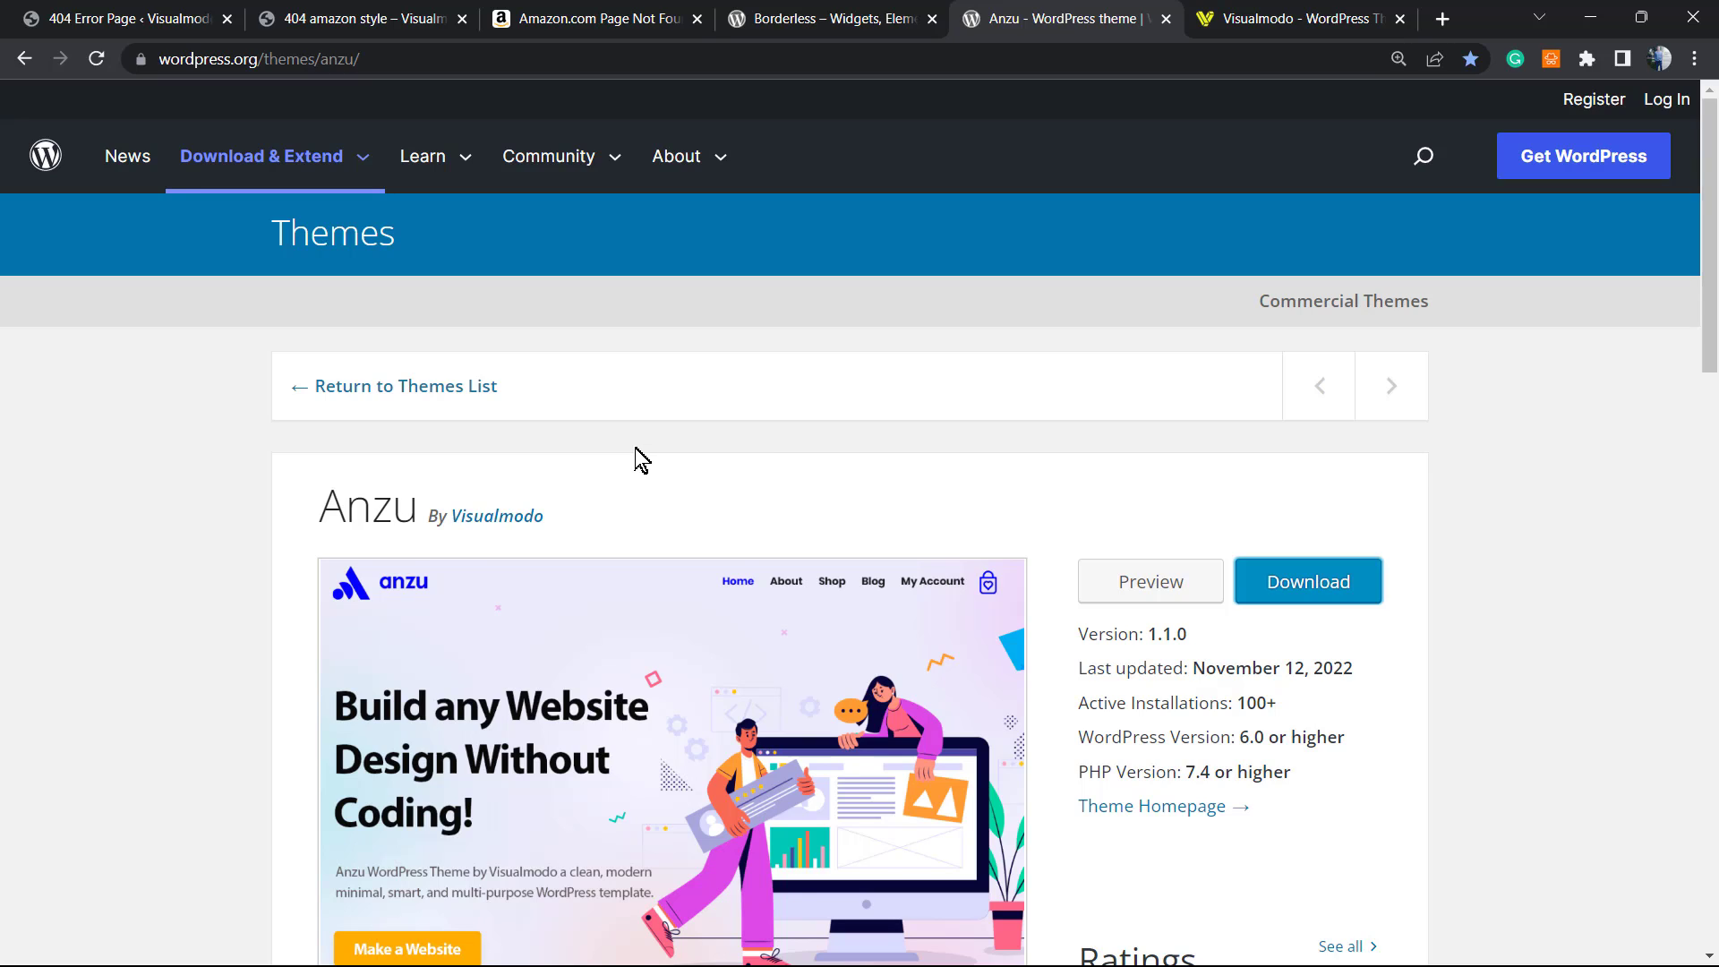
- Switch to the Visualmodo homepage tab advertising WordPress themes, plugins and templates
click(1231, 16)
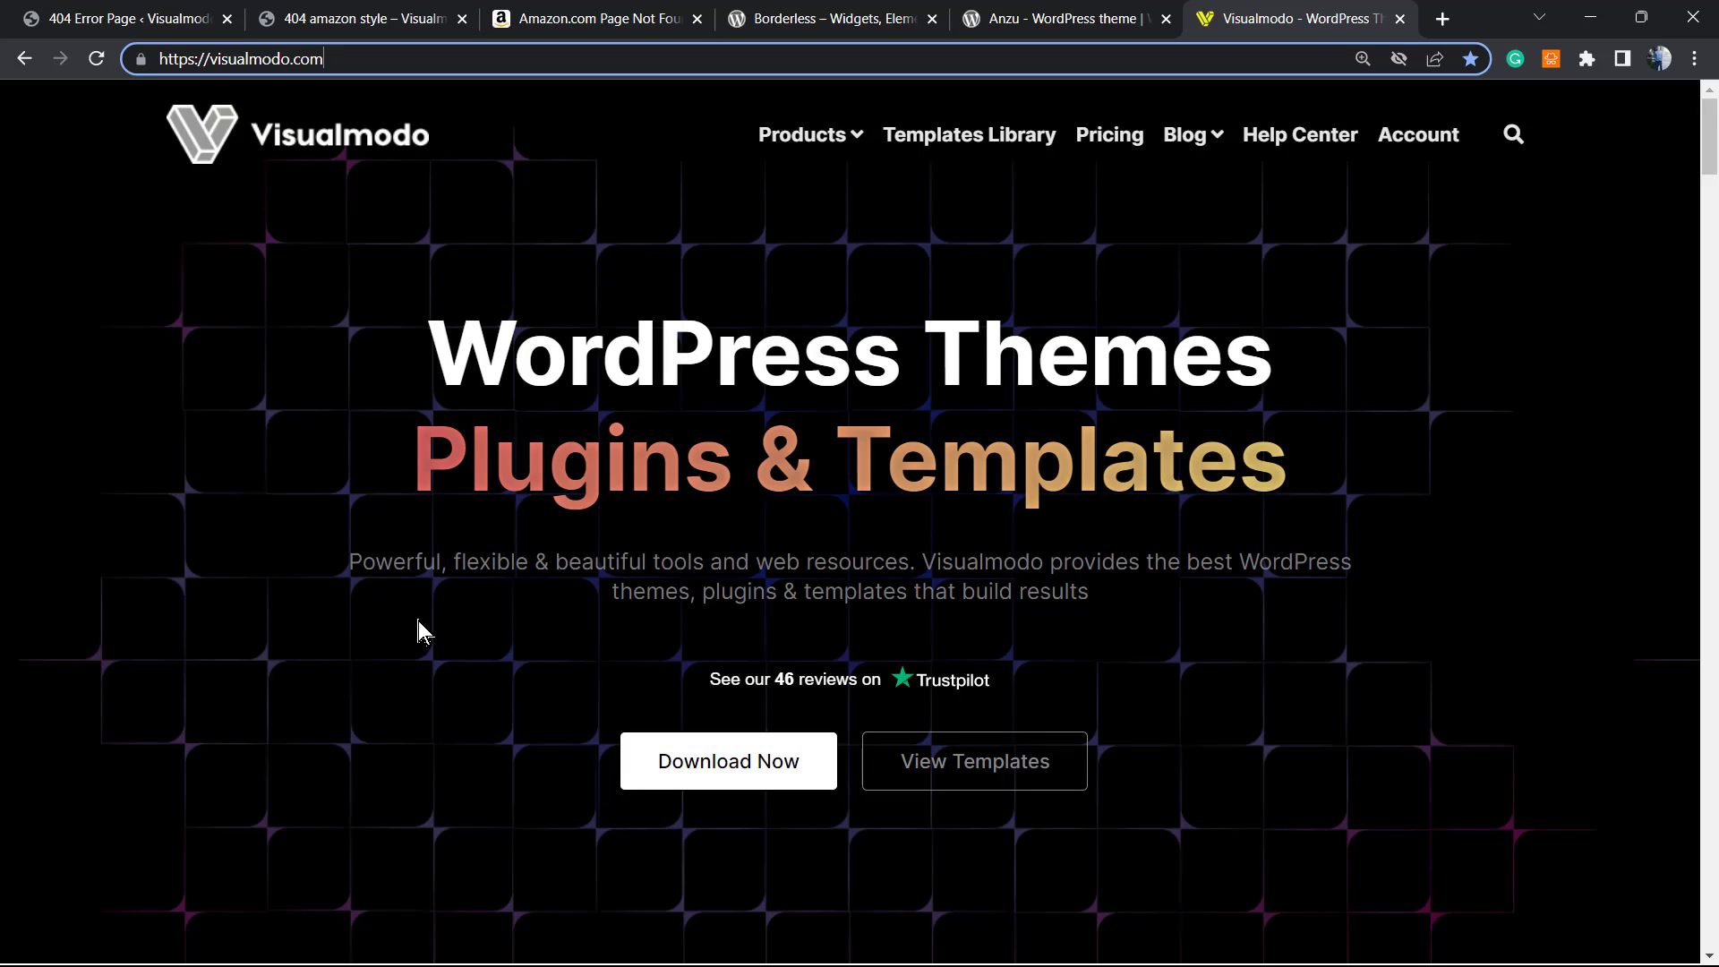
- Go to Visualmodo's Starter Templates Library from the site navigation
click(967, 134)
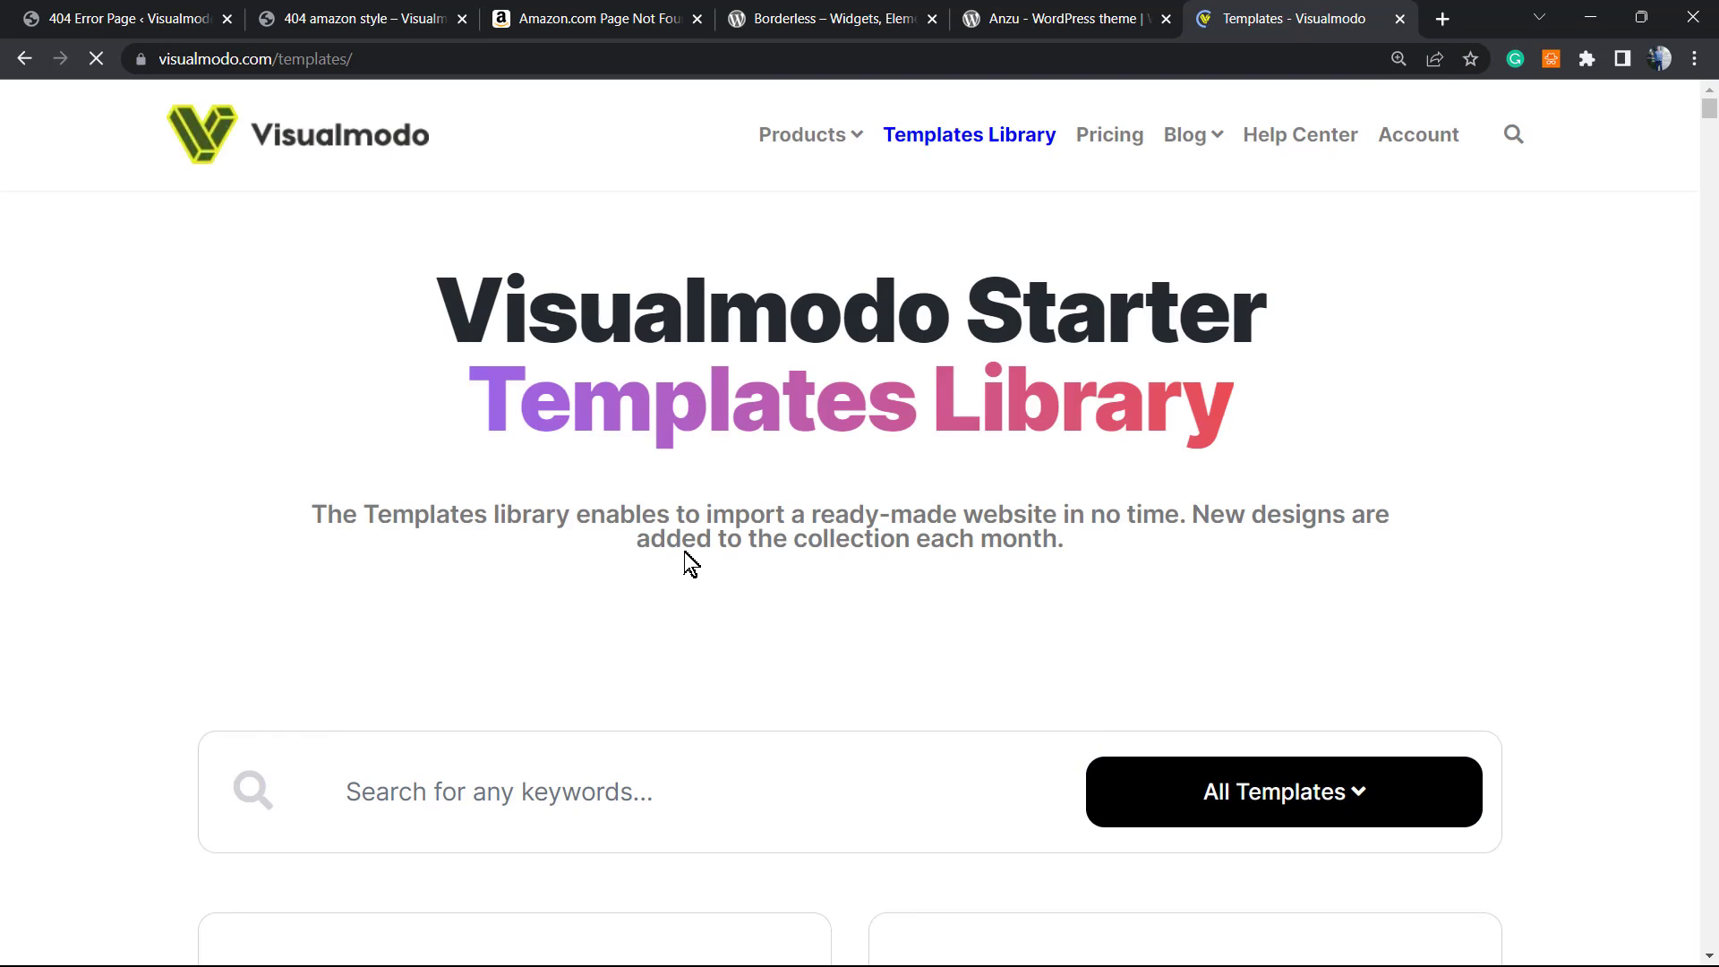
scroll(675, 548, down, 1)
scroll(676, 548, down, 3)
scroll(869, 532, down, 2)
scroll(897, 538, down, 2)
scroll(897, 530, down, 3)
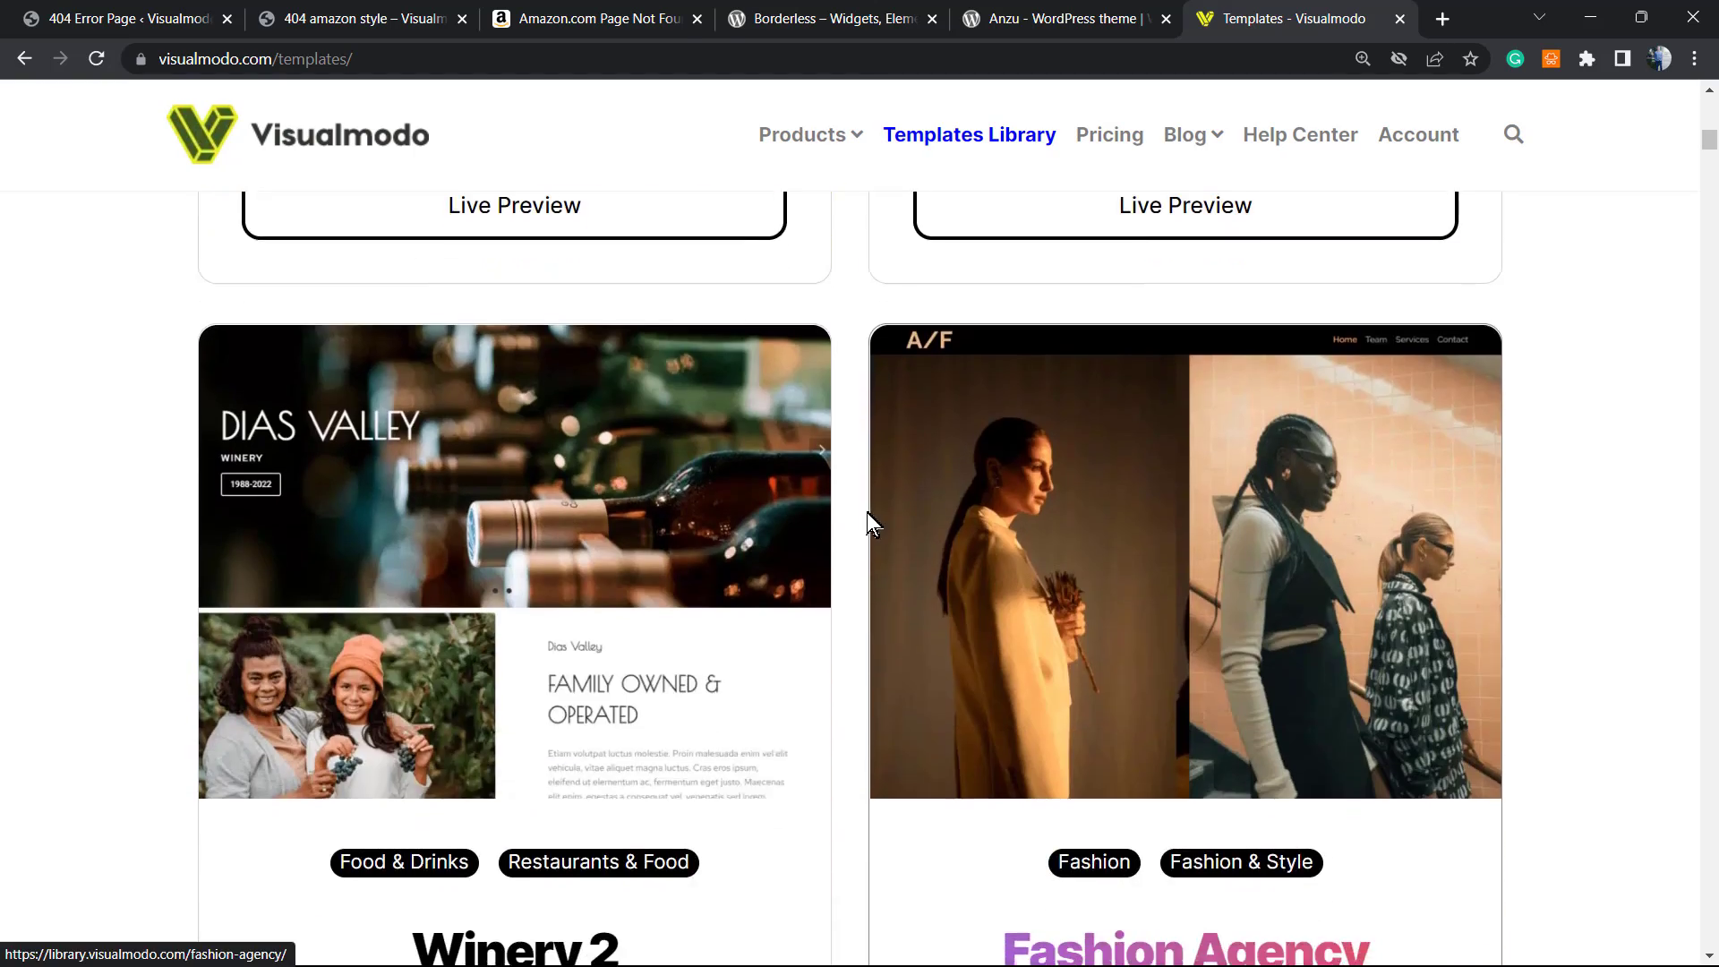
scroll(866, 511, down, 4)
scroll(866, 512, down, 1)
scroll(863, 512, down, 5)
scroll(862, 511, down, 2)
scroll(861, 512, down, 3)
scroll(862, 512, down, 3)
scroll(860, 512, down, 2)
scroll(860, 512, down, 2)
scroll(861, 512, down, 3)
scroll(861, 512, down, 2)
scroll(862, 512, down, 3)
scroll(861, 513, down, 2)
scroll(861, 512, down, 4)
scroll(861, 512, down, 2)
scroll(861, 512, down, 2)
scroll(862, 512, down, 2)
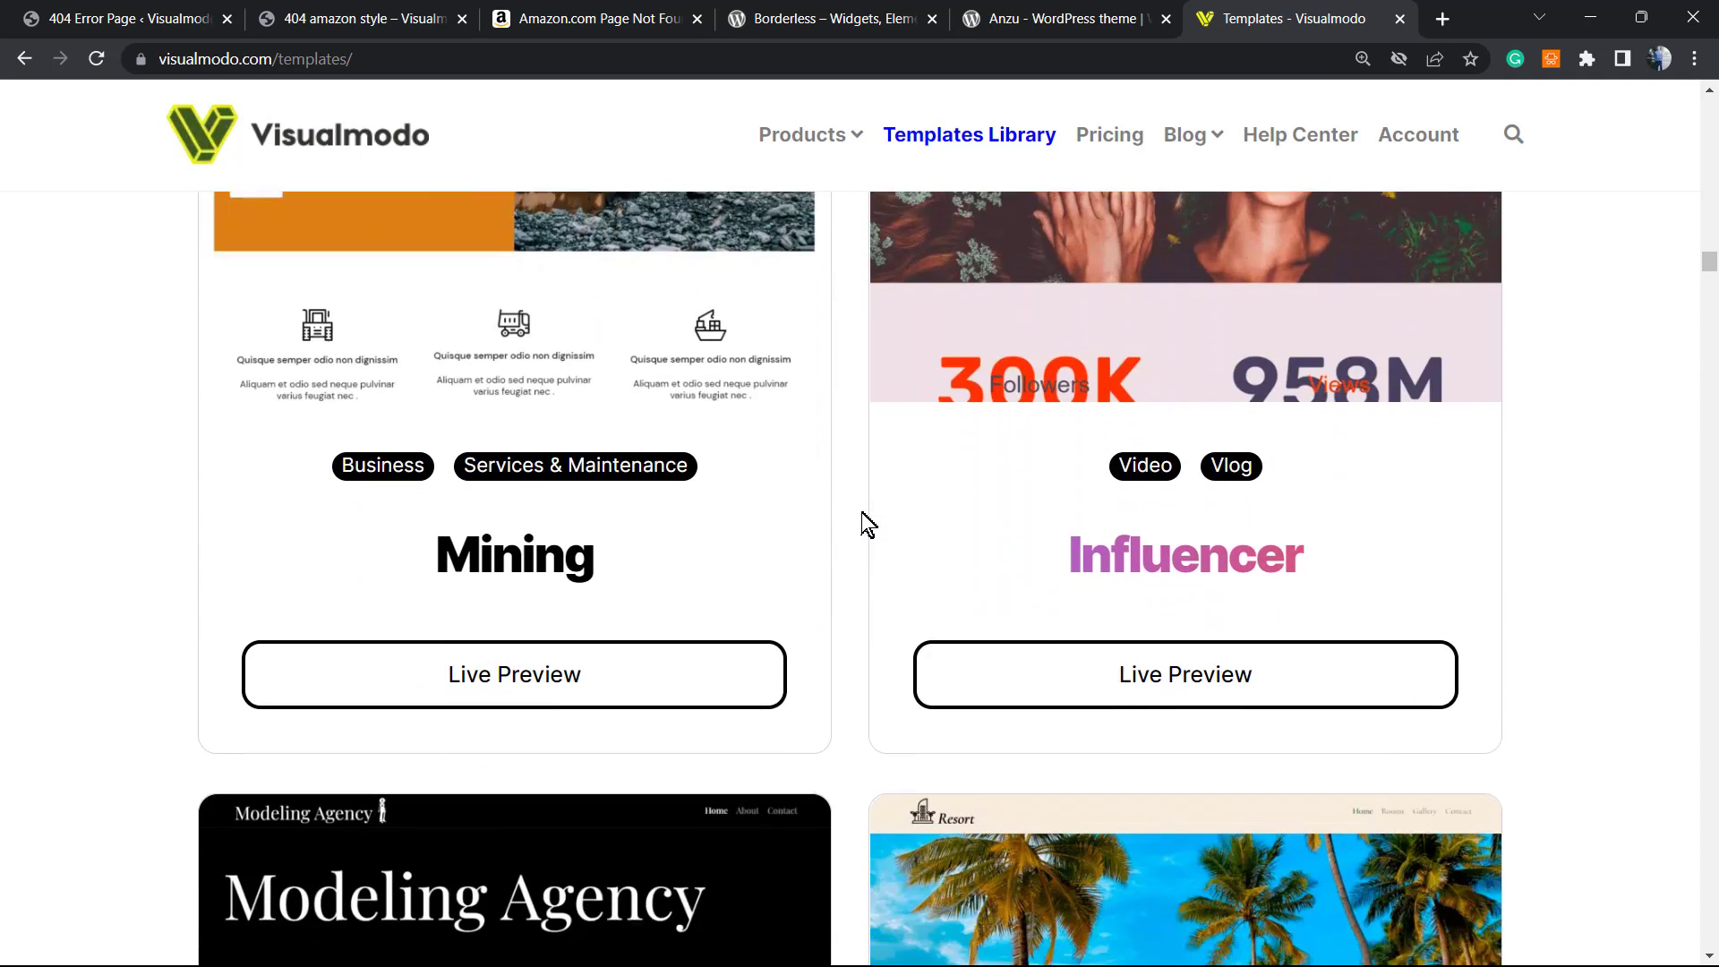
scroll(861, 511, down, 2)
scroll(862, 512, down, 2)
scroll(861, 512, down, 3)
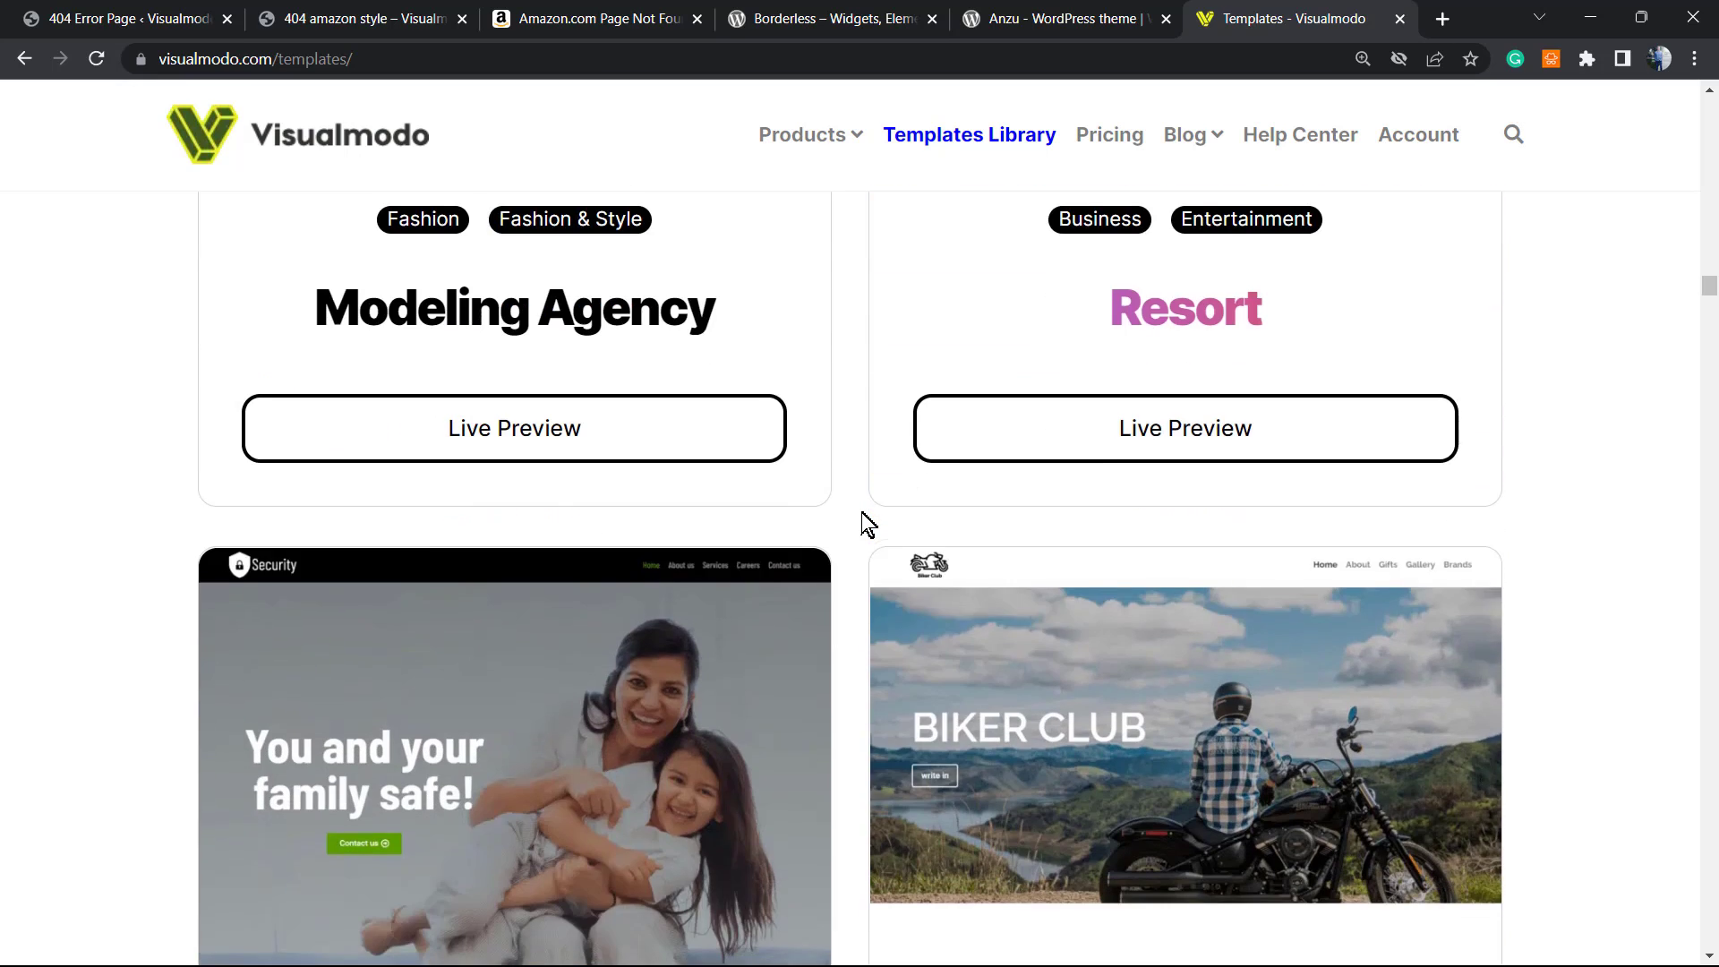